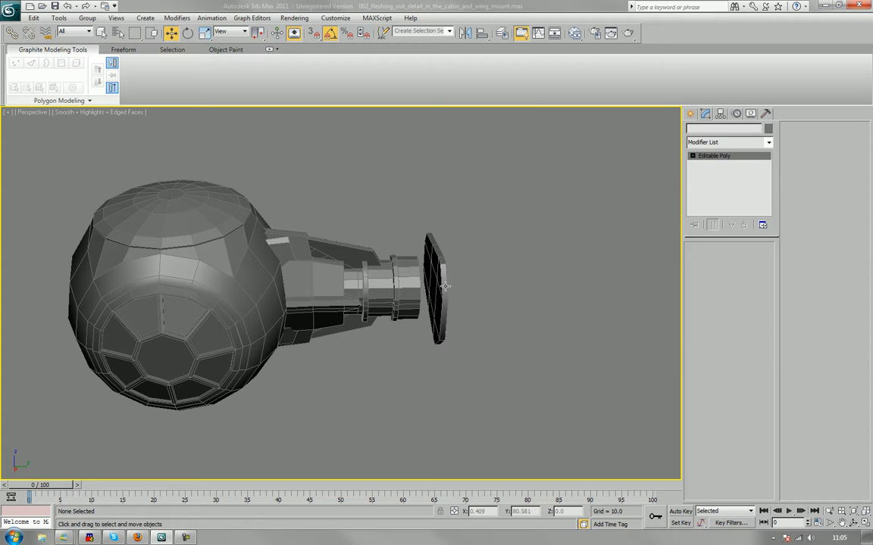
Move the flat wing plate outward along the Y axis, away from the mount, to about Y 85.1.
{"action": "left_click_drag", "start_coordinate": [457, 289], "coordinate": [485, 287]}
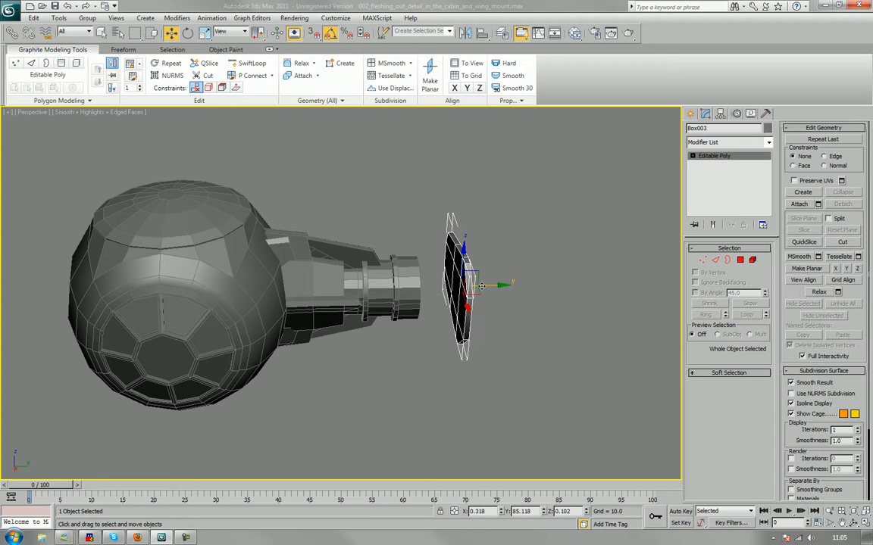
{"action": "left_click", "coordinate": [443, 245]}
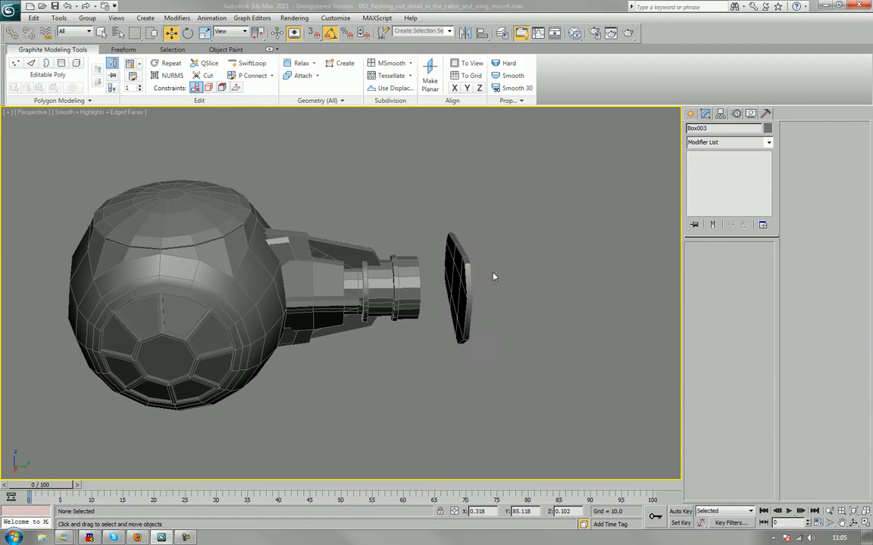
Try scaling and deleting the outermost sleeve polygons at the free end of the wing mount.
{"action": "middle_click_drag", "start_coordinate": [443, 244], "coordinate": [342, 245], "text": "alt"}
{"action": "scroll", "coordinate": [437, 284], "scroll_direction": "up", "scroll_amount": 5}
{"action": "left_click", "coordinate": [422, 264]}
{"action": "middle_click_drag", "start_coordinate": [422, 264], "coordinate": [413, 263], "text": "alt"}
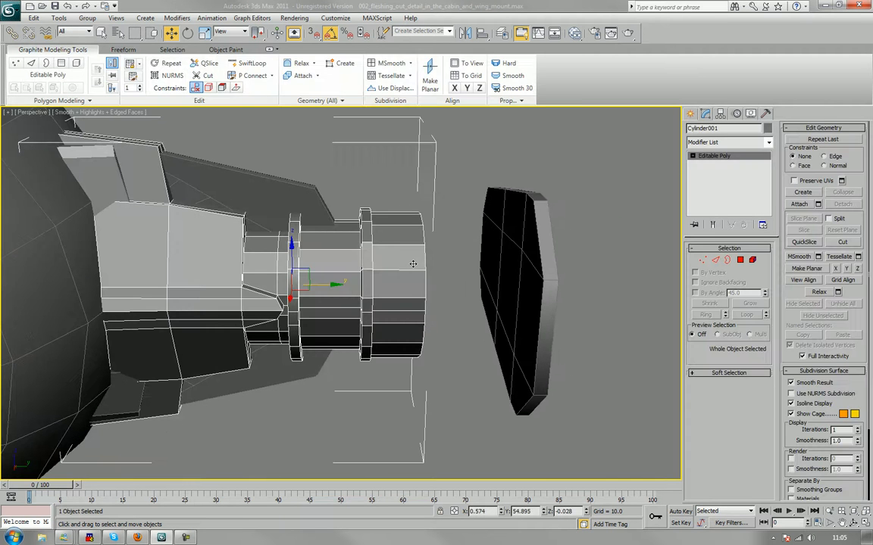
{"action": "key", "text": "4"}
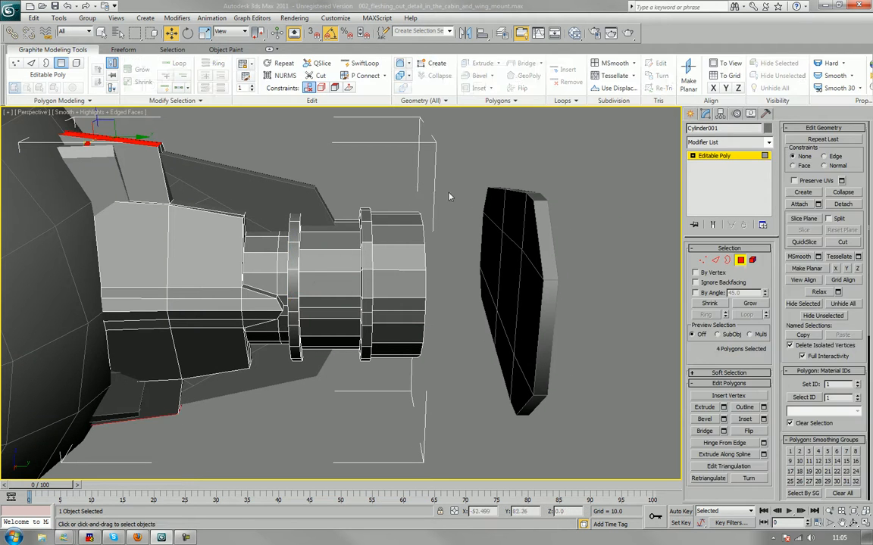
{"action": "left_click_drag", "start_coordinate": [449, 187], "coordinate": [407, 424]}
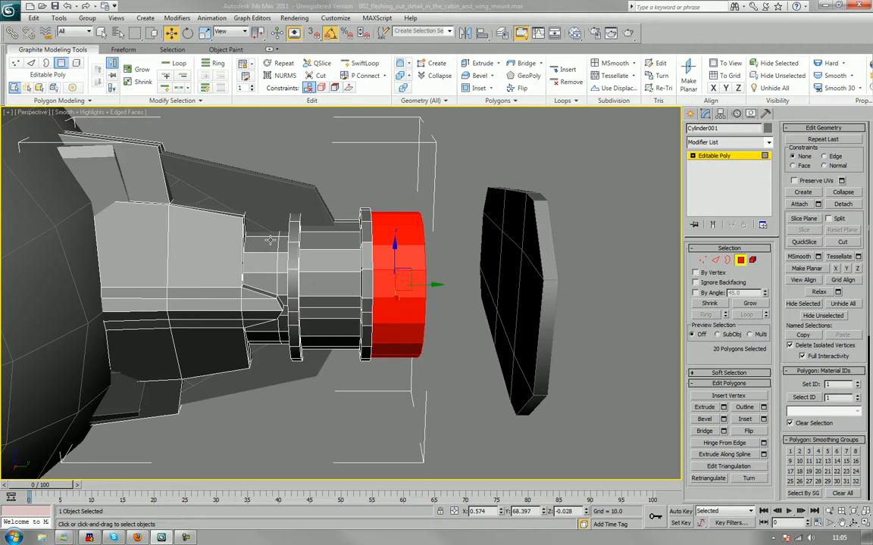
{"action": "key", "text": "r"}
{"action": "middle_click_drag", "start_coordinate": [312, 238], "coordinate": [402, 275], "text": "alt"}
{"action": "left_click_drag", "start_coordinate": [401, 274], "coordinate": [401, 278]}
{"action": "key", "text": "Delete"}
{"action": "middle_click_drag", "start_coordinate": [451, 394], "coordinate": [408, 382], "text": "alt"}
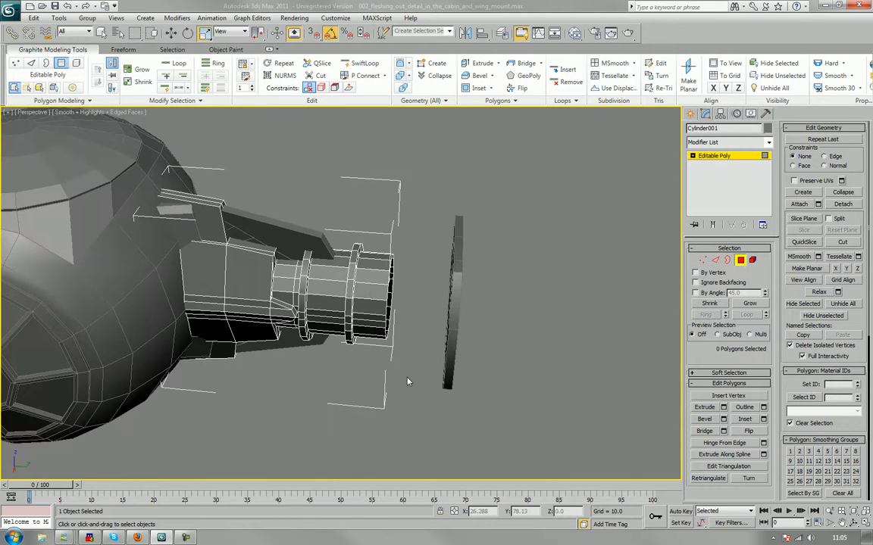
Delete the outer ring and end sleeve polygons from the wing mount, shrinking the selection to spare the cylinder section behind them.
{"action": "left_click", "coordinate": [244, 290]}
{"action": "middle_click_drag", "start_coordinate": [320, 326], "coordinate": [437, 327], "text": "alt"}
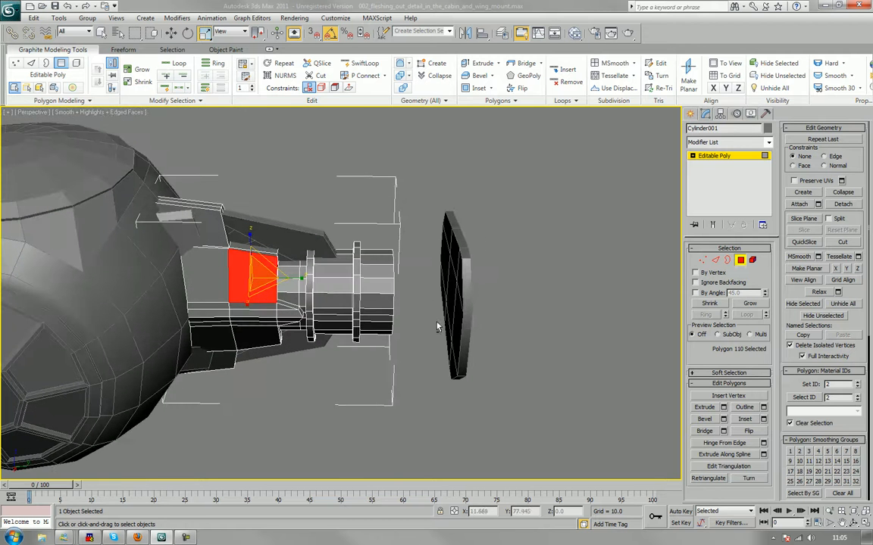
{"action": "left_click", "coordinate": [360, 401]}
{"action": "middle_click_drag", "start_coordinate": [400, 357], "coordinate": [400, 349], "text": "alt"}
{"action": "left_click", "coordinate": [409, 239]}
{"action": "left_click_drag", "start_coordinate": [402, 260], "coordinate": [353, 368]}
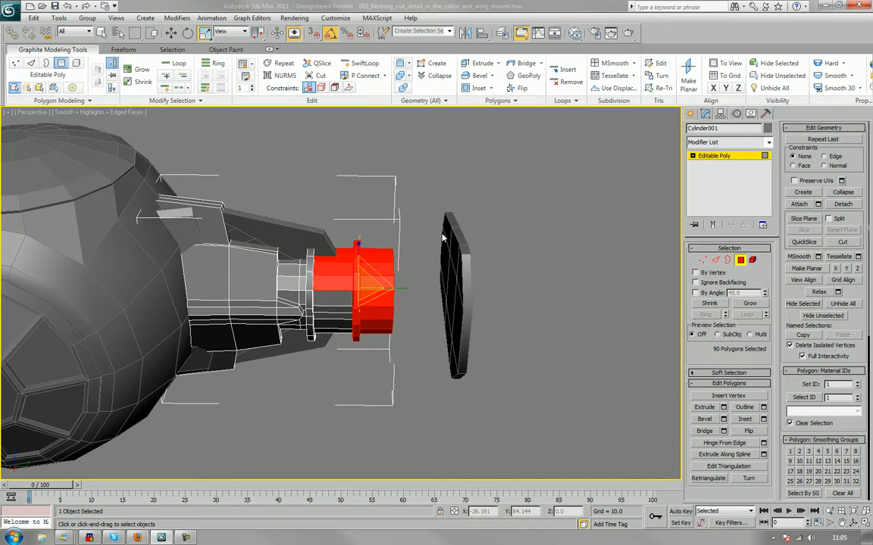
{"action": "left_click_drag", "start_coordinate": [415, 222], "coordinate": [338, 358]}
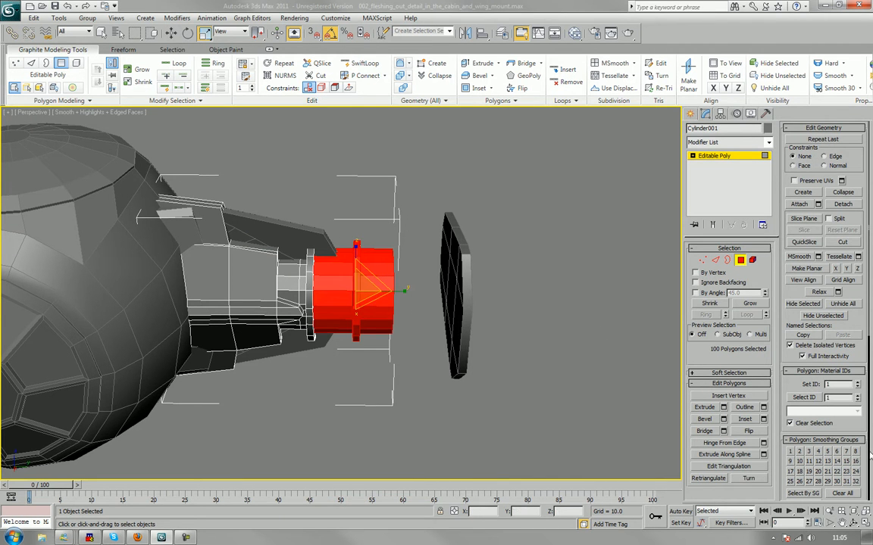
{"action": "left_click", "coordinate": [710, 304]}
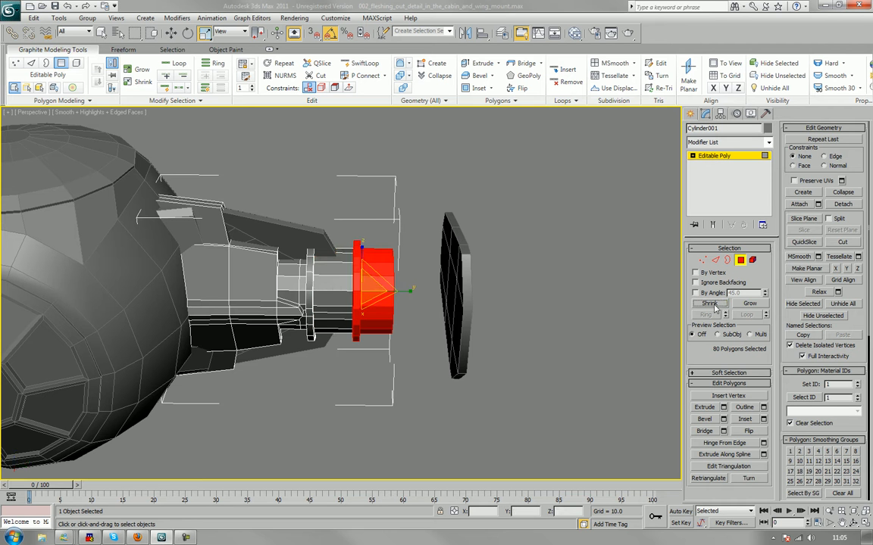
{"action": "key", "text": "Delete"}
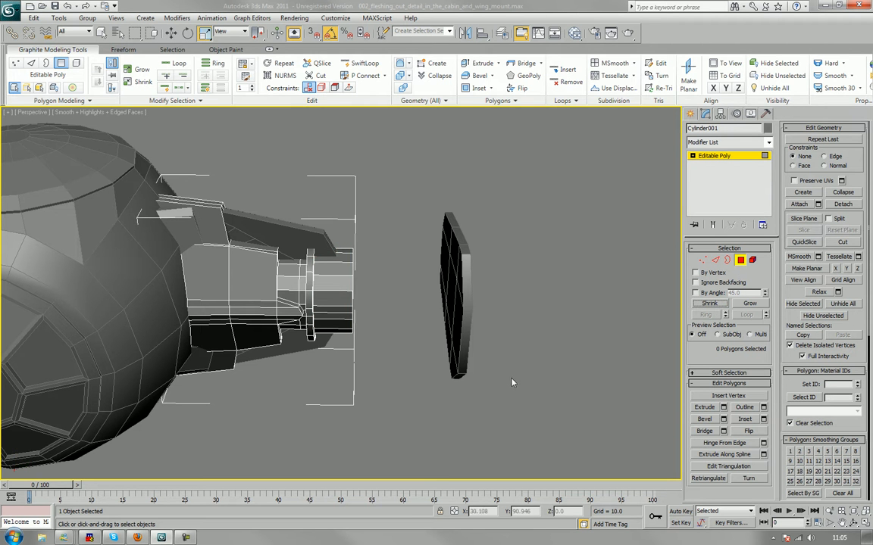
Clone the whole wing mount as one copy rotated -90 degrees about the Y axis.
{"action": "mouse_move", "coordinate": [415, 312]}
{"action": "middle_mouse_down", "text": "alt"}
{"action": "mouse_move", "coordinate": [382, 321]}
{"action": "mouse_move", "coordinate": [411, 307]}
{"action": "middle_mouse_up", "text": "alt"}
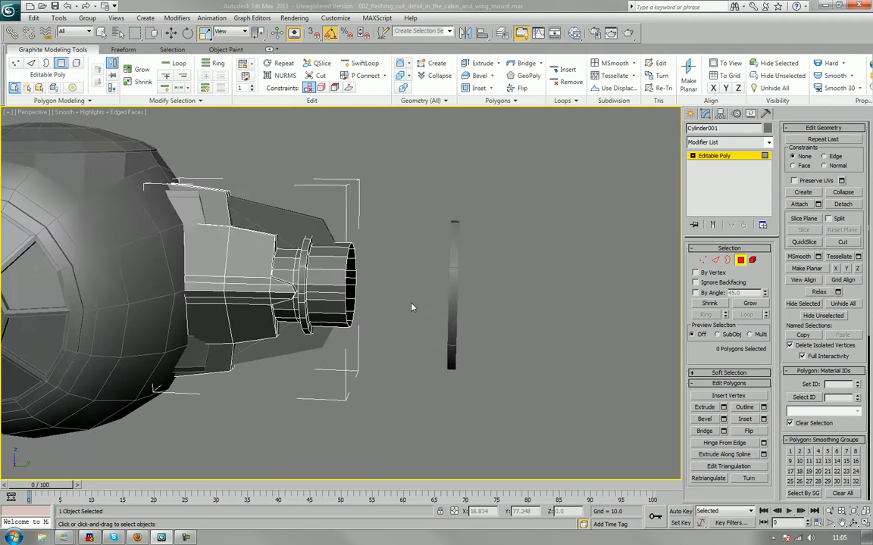
{"action": "left_click", "coordinate": [741, 261]}
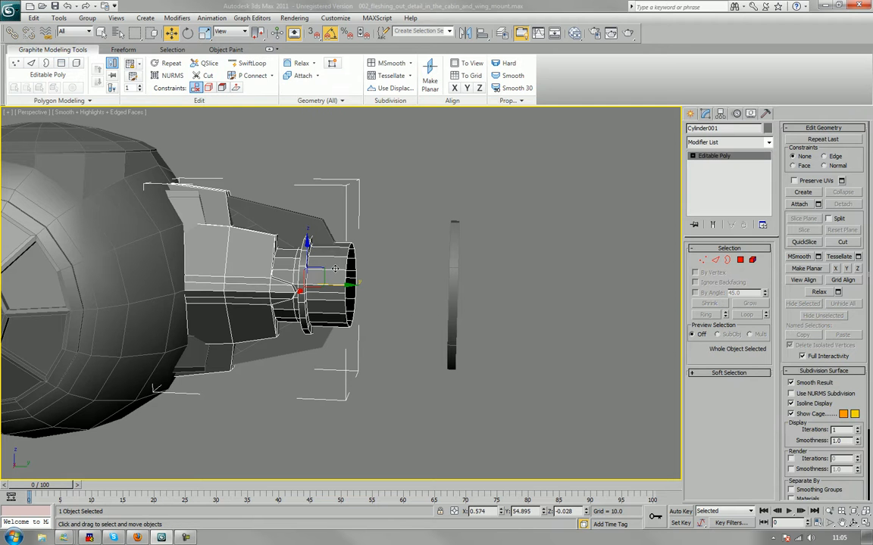
{"action": "key", "text": "e"}
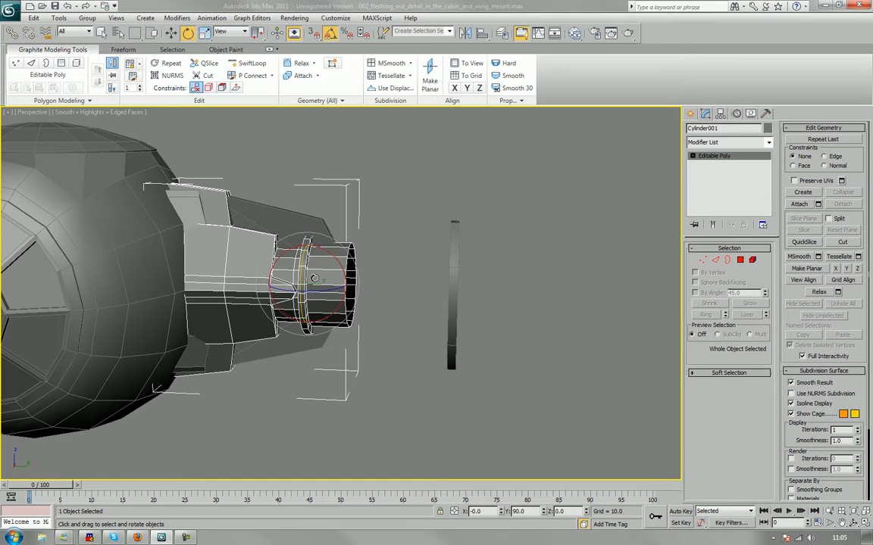
{"action": "middle_click_drag", "start_coordinate": [301, 271], "coordinate": [271, 253], "text": "alt"}
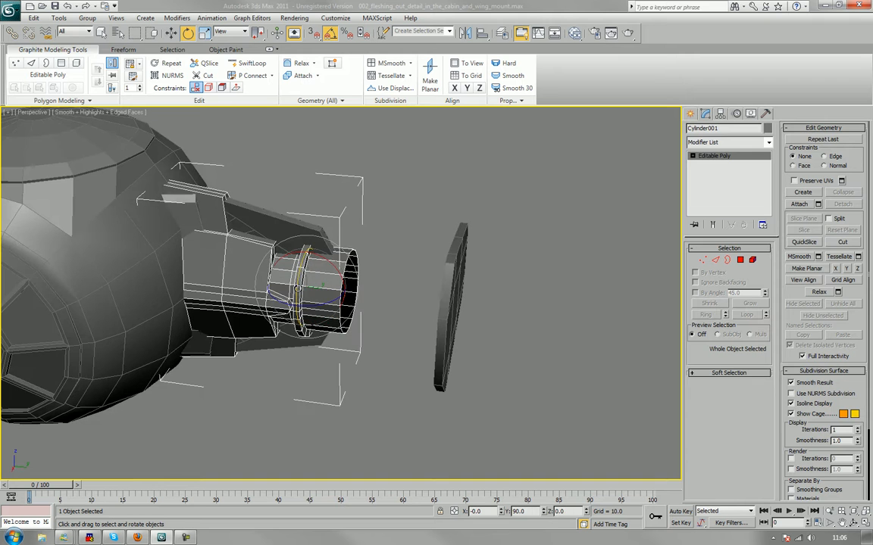
{"action": "left_click_drag", "start_coordinate": [297, 290], "coordinate": [307, 241], "text": "shift"}
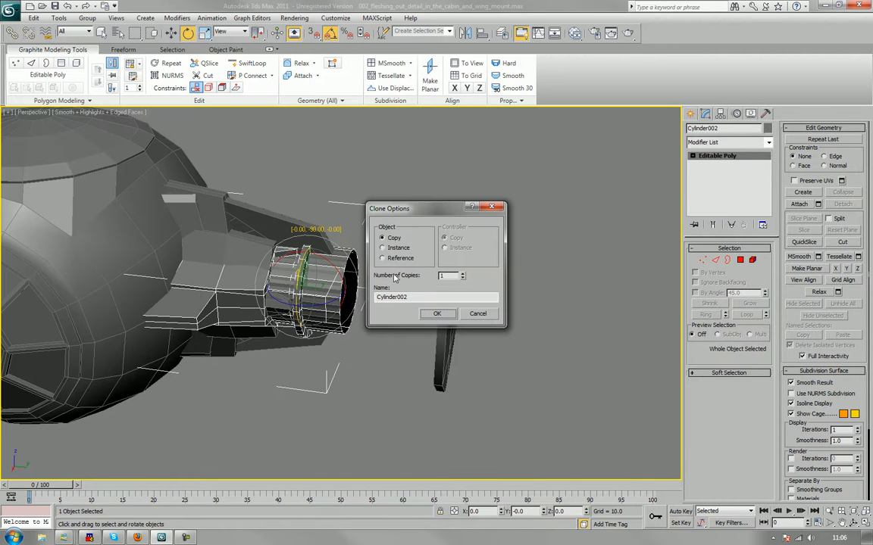
{"action": "left_click", "coordinate": [425, 315]}
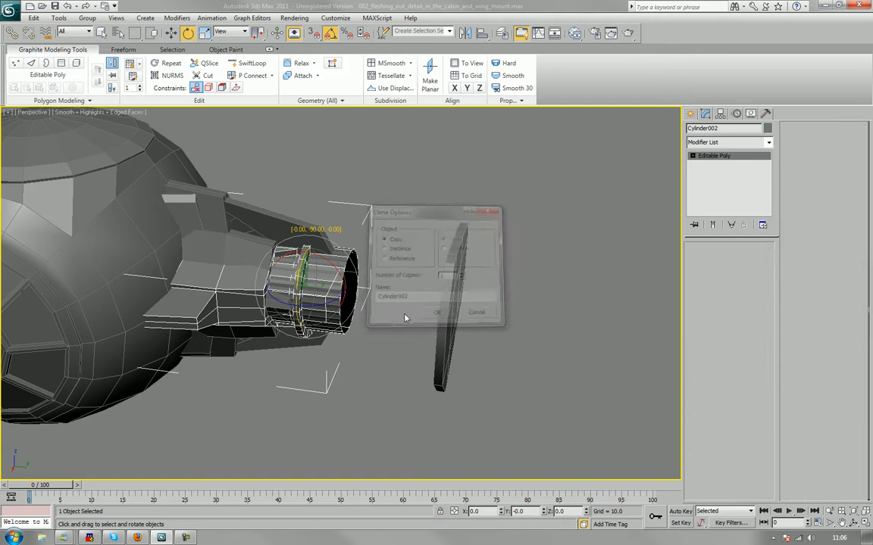
Rotate the copied mount -180 degrees about Z and move it outward along Y to about 72.7.
{"action": "left_click_drag", "start_coordinate": [318, 305], "coordinate": [226, 322]}
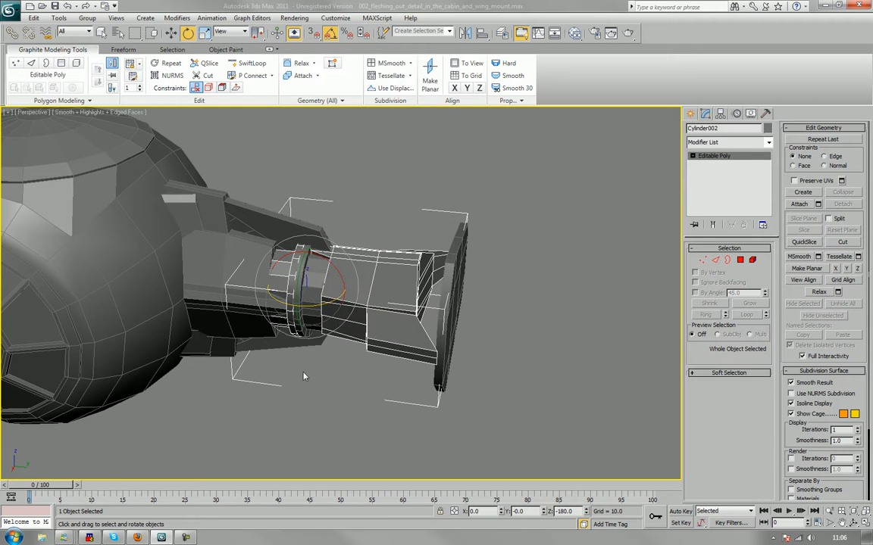
{"action": "middle_click_drag", "start_coordinate": [303, 374], "coordinate": [325, 370], "text": "alt"}
{"action": "key", "text": "w"}
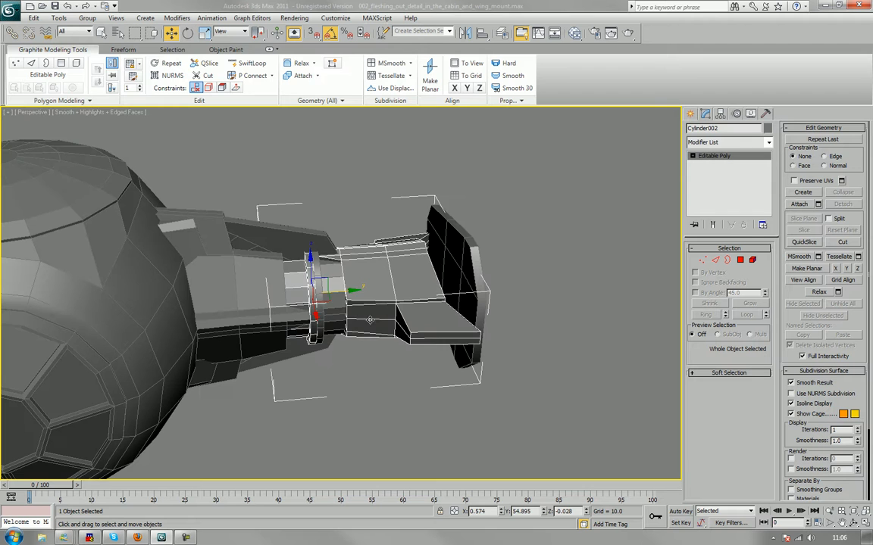
{"action": "left_click_drag", "start_coordinate": [346, 290], "coordinate": [436, 296]}
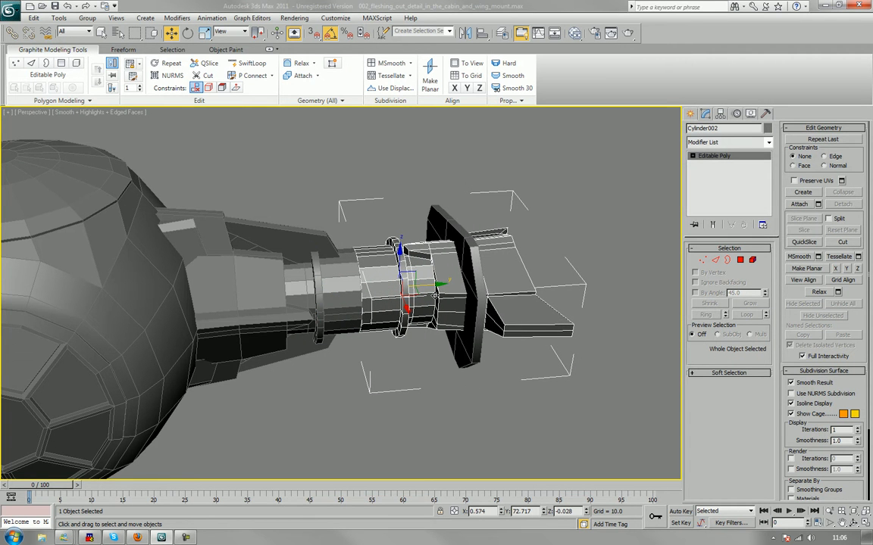
Delete the cylinder section polygons between the copied mount's ring and the original mount.
{"action": "scroll", "coordinate": [423, 358], "scroll_direction": "up", "scroll_amount": 3}
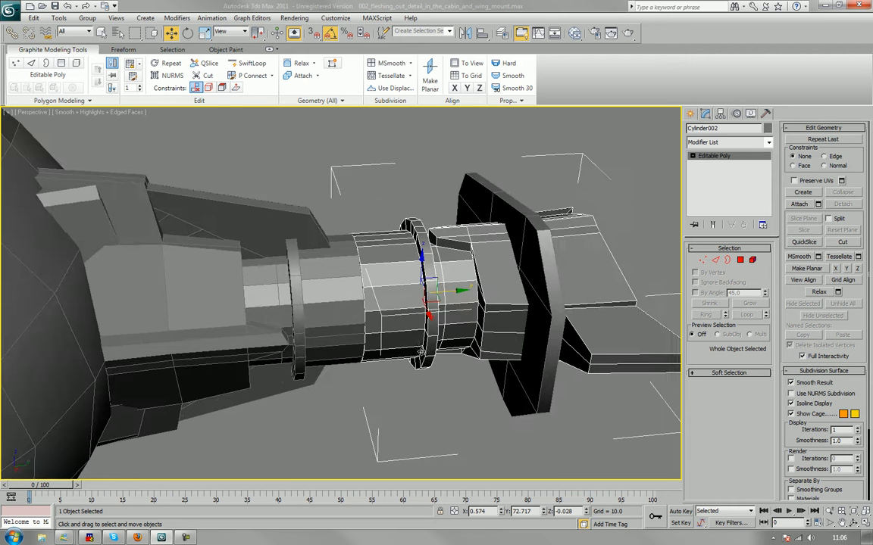
{"action": "middle_click_drag", "start_coordinate": [408, 362], "coordinate": [352, 226]}
{"action": "left_click", "coordinate": [741, 260]}
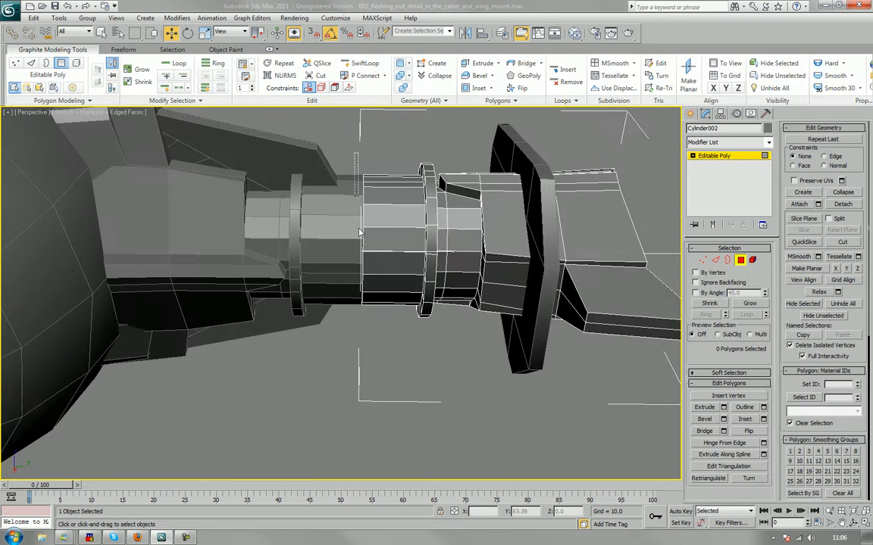
{"action": "left_click_drag", "start_coordinate": [360, 232], "coordinate": [392, 357]}
{"action": "key", "text": "Delete"}
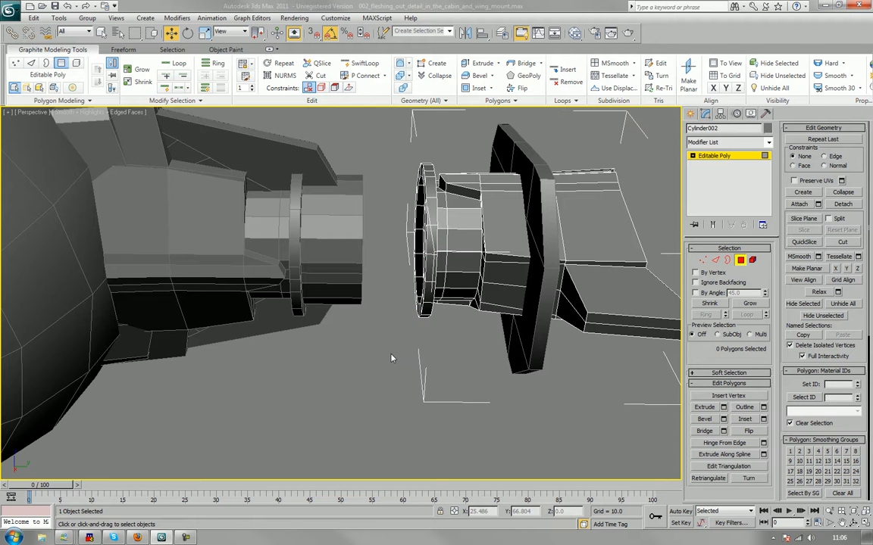
Move the copied mount inward along Y to about 65.1 so its ring meets the original cylinder's end.
{"action": "middle_click_drag", "start_coordinate": [392, 357], "coordinate": [447, 333], "text": "alt"}
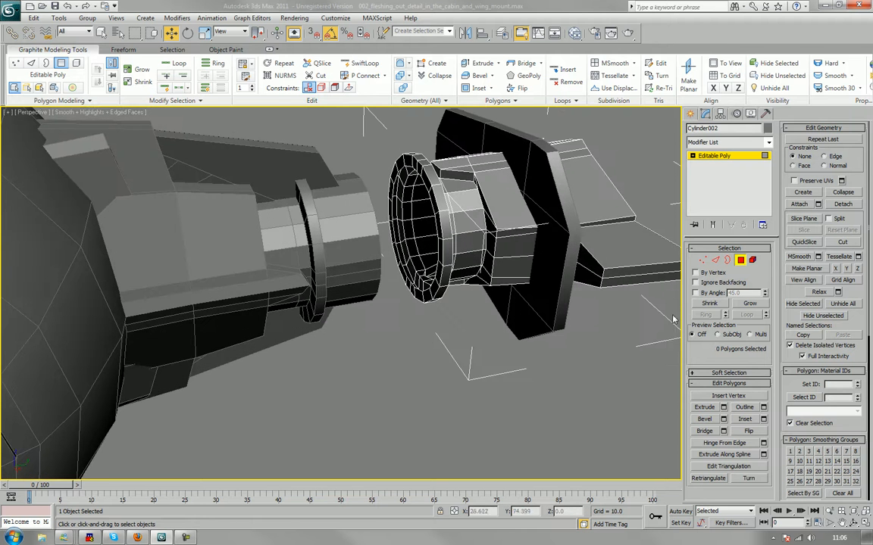
{"action": "left_click", "coordinate": [741, 260]}
{"action": "middle_click_drag", "start_coordinate": [424, 272], "coordinate": [442, 261], "text": "alt"}
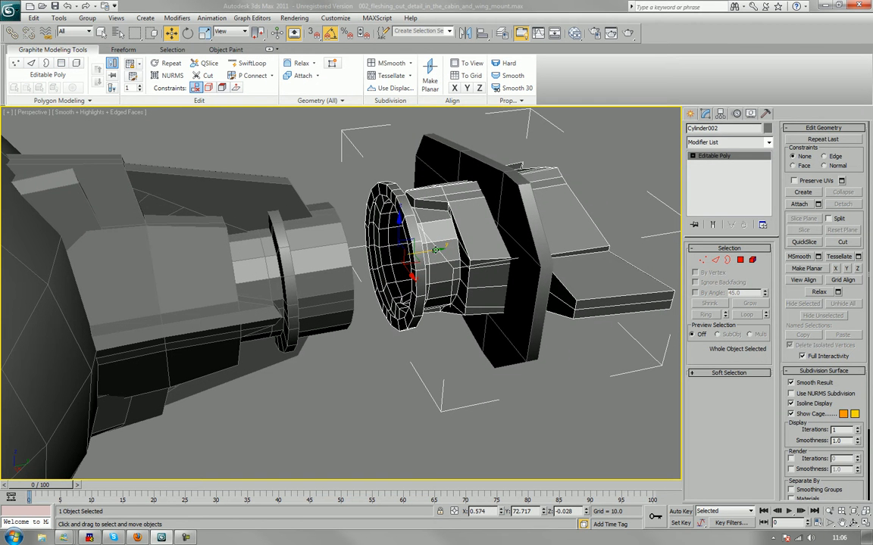
{"action": "left_click_drag", "start_coordinate": [436, 250], "coordinate": [381, 287]}
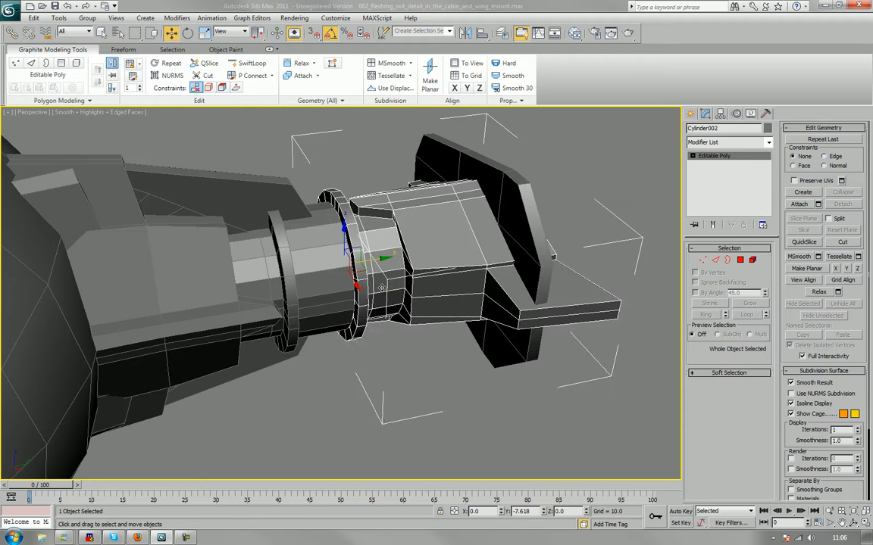
{"action": "left_click", "coordinate": [441, 356]}
In the Top view, select the copied mount's outer flared polygons around the wing plate.
{"action": "scroll", "coordinate": [440, 356], "scroll_direction": "down", "scroll_amount": 5}
{"action": "middle_click_drag", "start_coordinate": [433, 353], "coordinate": [356, 353], "text": "alt"}
{"action": "scroll", "coordinate": [476, 339], "scroll_direction": "up", "scroll_amount": 5}
{"action": "left_click", "coordinate": [406, 293]}
{"action": "key", "text": "t"}
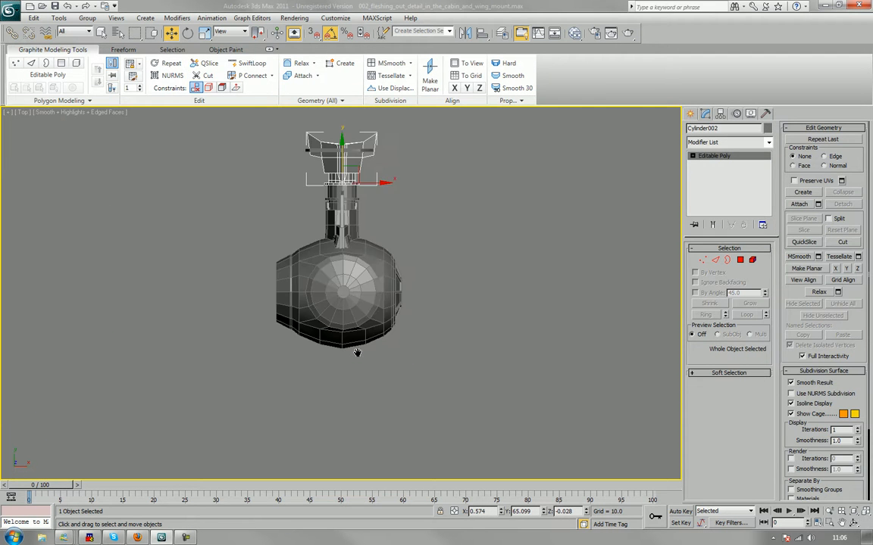
{"action": "key", "text": "z"}
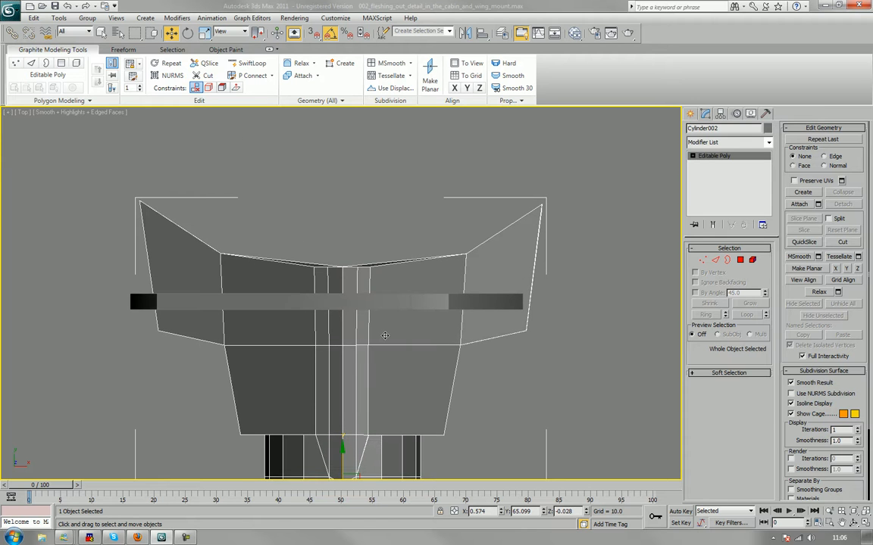
{"action": "middle_click_drag", "start_coordinate": [477, 302], "coordinate": [497, 262]}
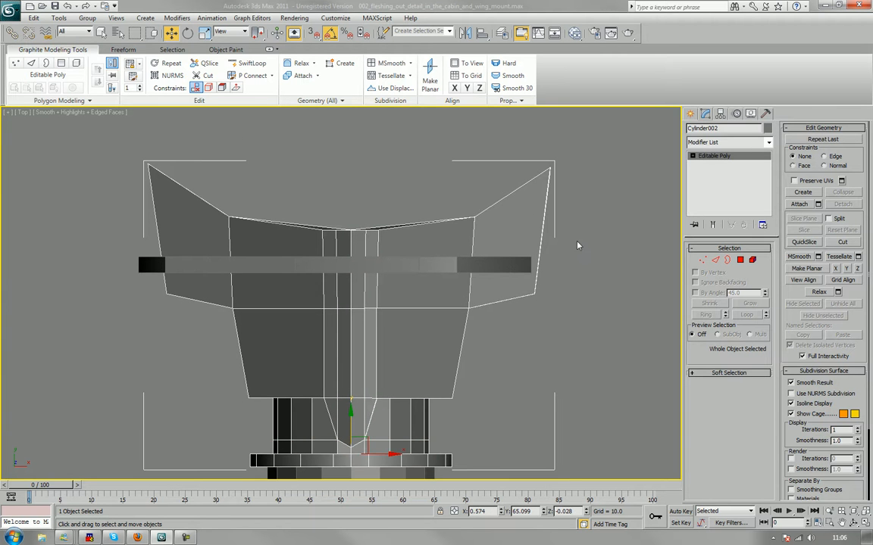
{"action": "middle_click_drag", "start_coordinate": [614, 258], "coordinate": [576, 253]}
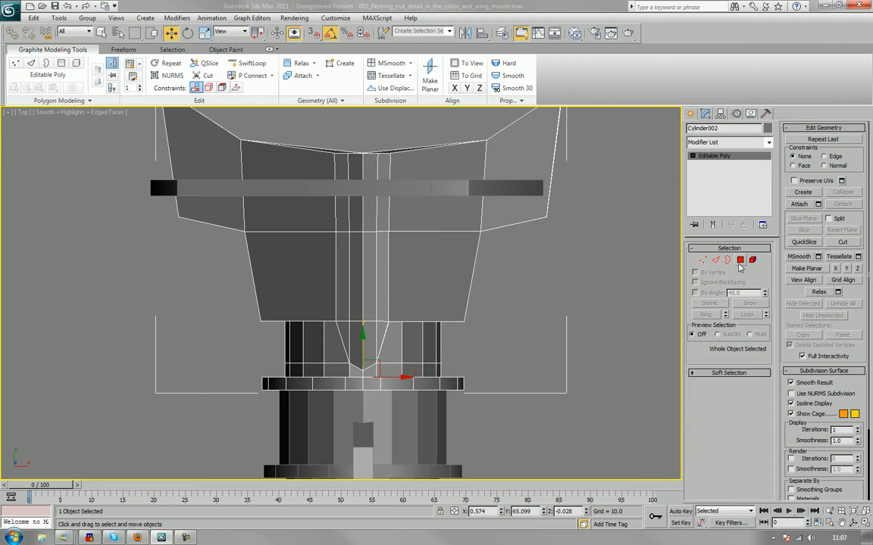
{"action": "key", "text": "4"}
{"action": "middle_click_drag", "start_coordinate": [569, 254], "coordinate": [544, 273]}
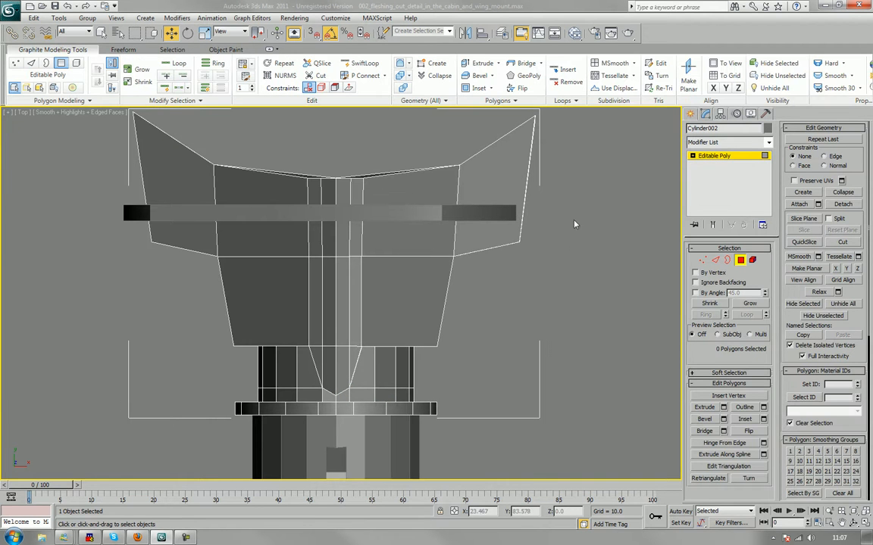
{"action": "left_click_drag", "start_coordinate": [597, 155], "coordinate": [42, 231]}
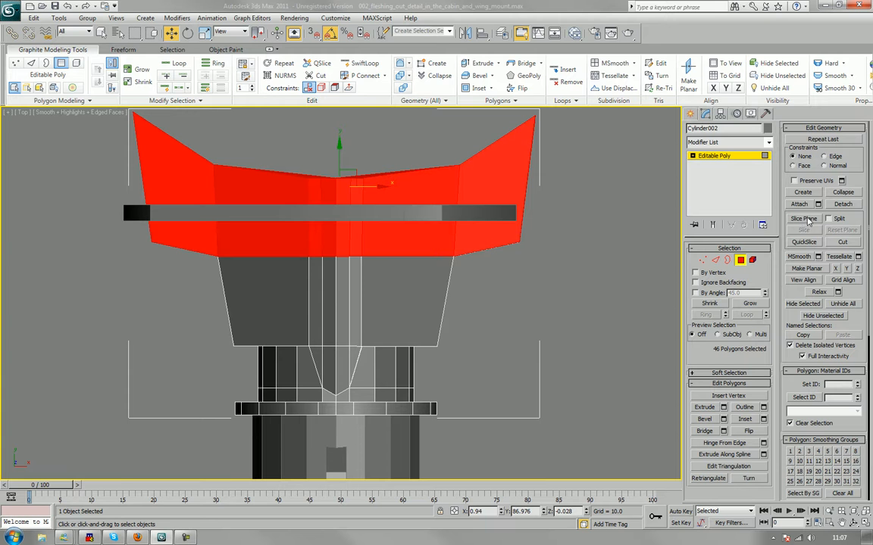
Slice the selected flared polygons with a slice plane turned perpendicular to Y and placed at the wing plate's inner face, Y about 83.4.
{"action": "left_click", "coordinate": [804, 219]}
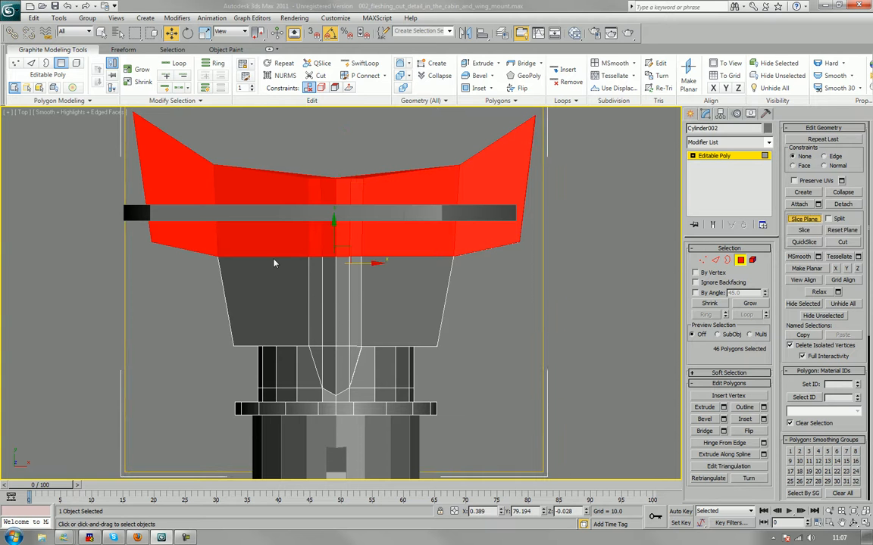
{"action": "key", "text": "e"}
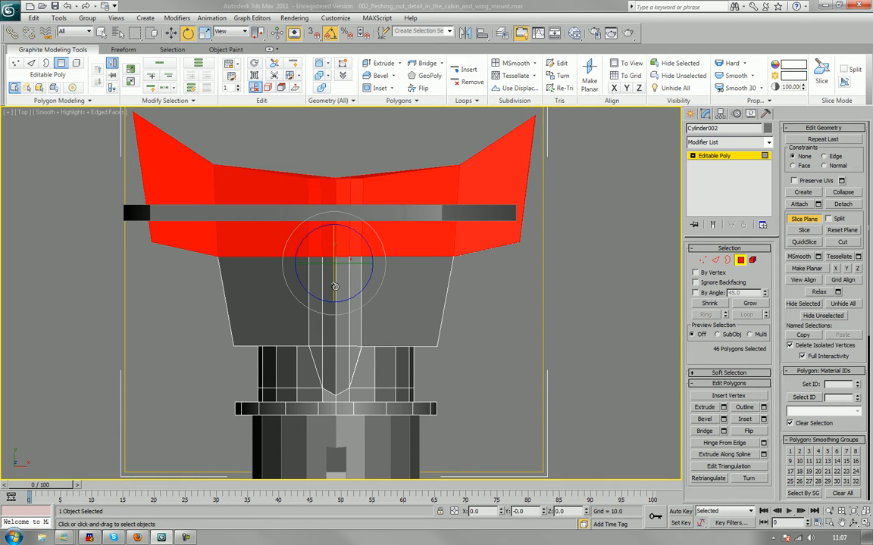
{"action": "left_click_drag", "start_coordinate": [335, 286], "coordinate": [343, 192]}
{"action": "key", "text": "w"}
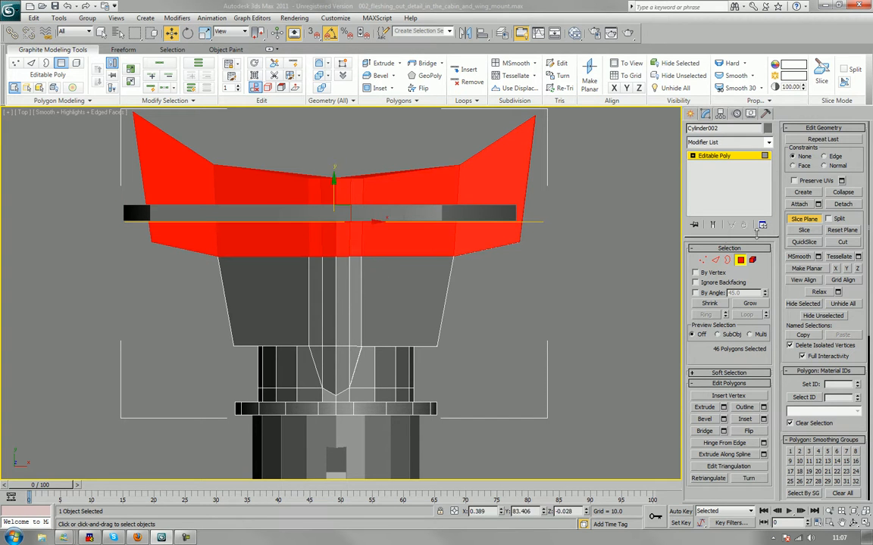
{"action": "left_click", "coordinate": [808, 232]}
{"action": "left_click", "coordinate": [810, 219]}
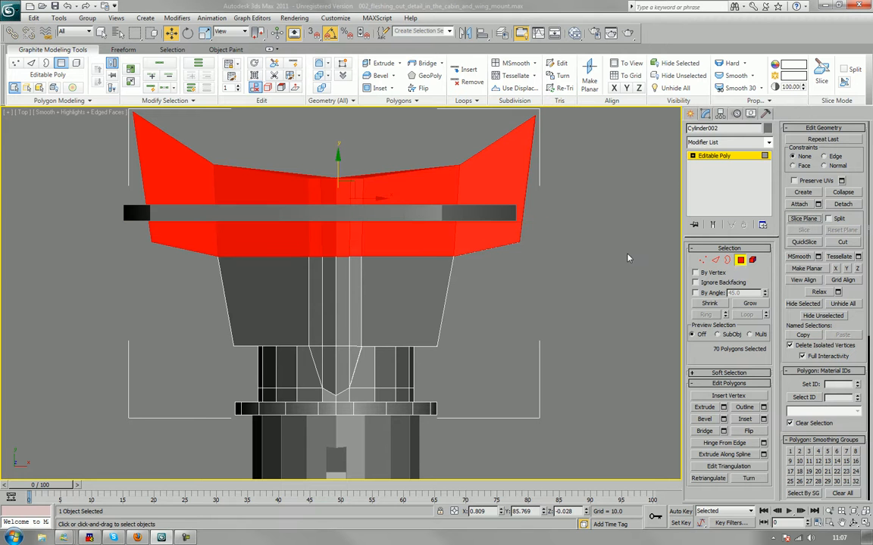
Delete all of the copied mount's polygons beyond the slice and return to the Perspective view.
{"action": "left_click", "coordinate": [577, 127]}
{"action": "left_click_drag", "start_coordinate": [565, 177], "coordinate": [99, 107]}
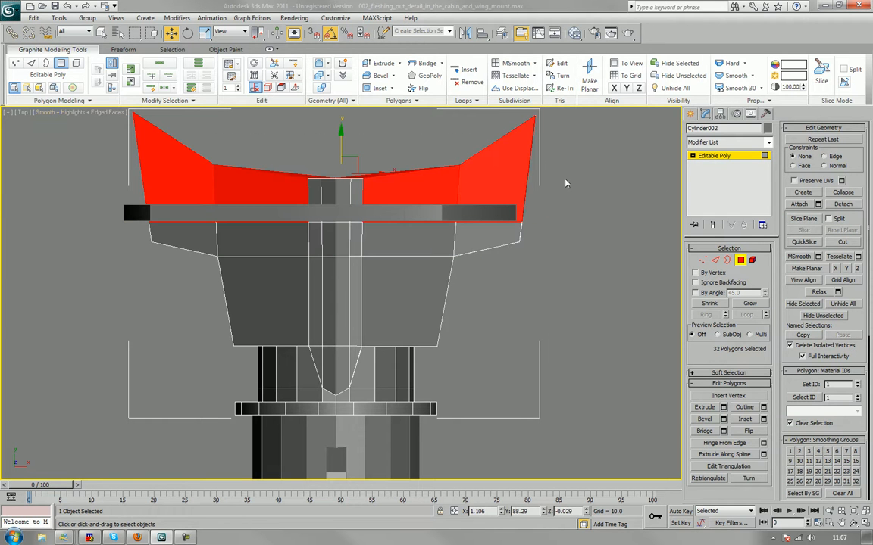
{"action": "left_click_drag", "start_coordinate": [565, 180], "coordinate": [57, 138]}
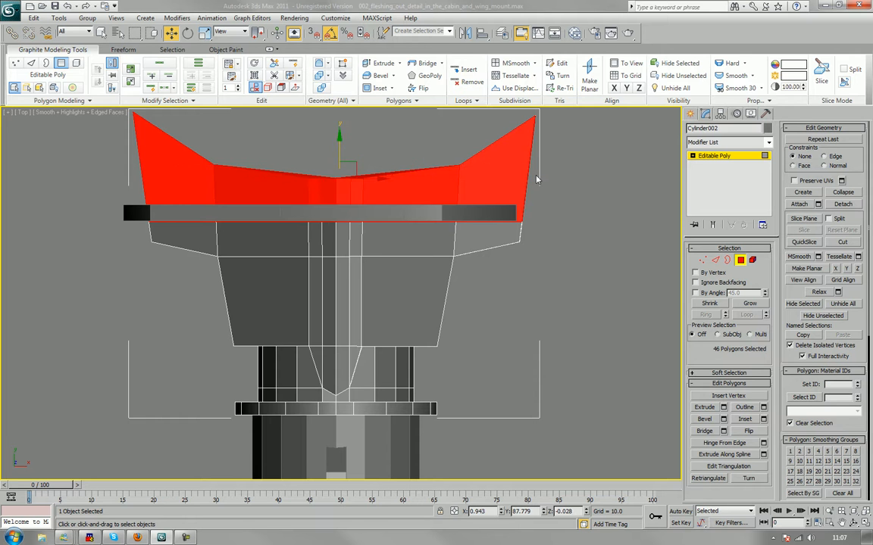
{"action": "key", "text": "Delete"}
{"action": "key", "text": "p"}
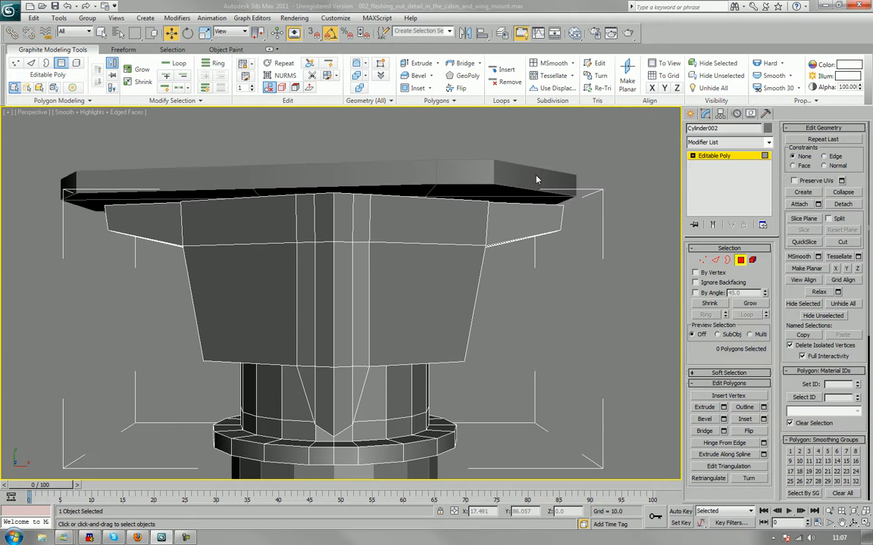
{"action": "middle_click_drag", "start_coordinate": [538, 181], "coordinate": [342, 248], "text": "alt"}
{"action": "scroll", "coordinate": [487, 203], "scroll_direction": "up", "scroll_amount": 2}
{"action": "scroll", "coordinate": [470, 222], "scroll_direction": "up", "scroll_amount": 2}
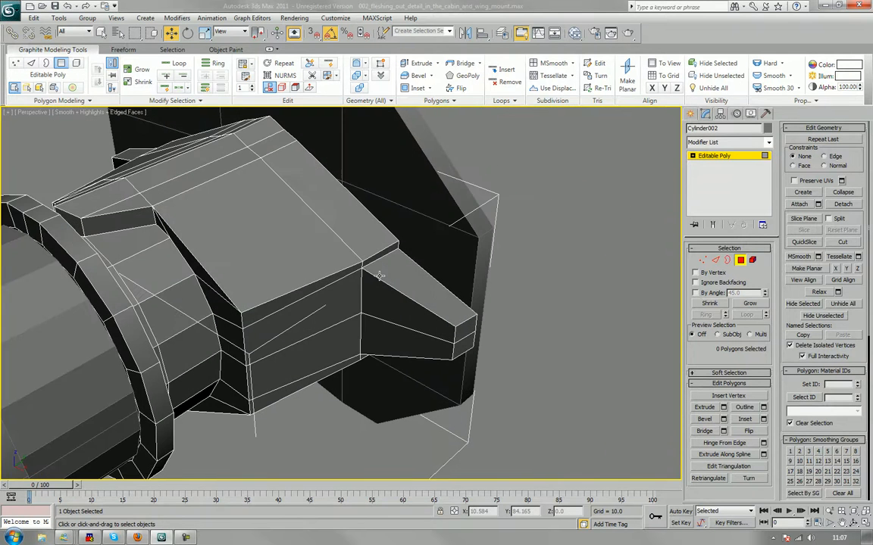
{"action": "left_click", "coordinate": [462, 329]}
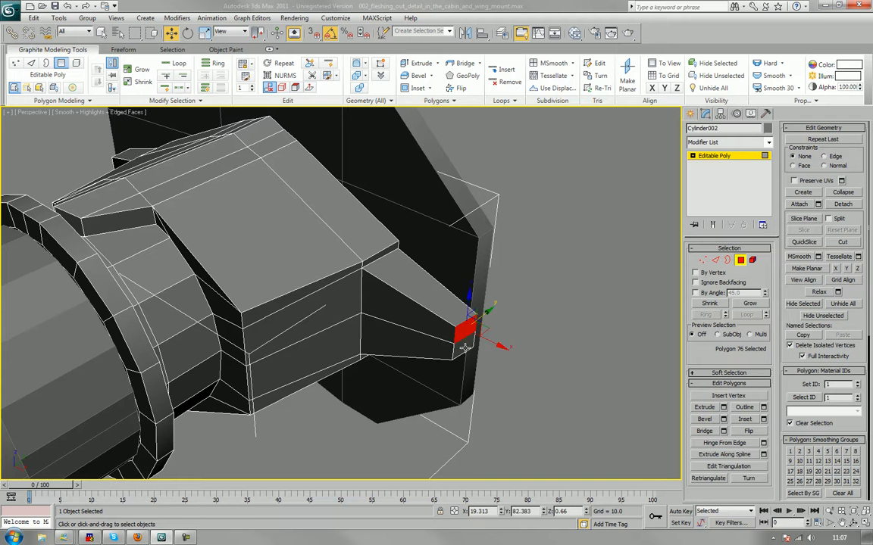
{"action": "middle_click_drag", "start_coordinate": [461, 330], "coordinate": [460, 336], "text": "alt"}
{"action": "left_click_drag", "start_coordinate": [460, 336], "coordinate": [459, 334]}
{"action": "middle_click_drag", "start_coordinate": [211, 249], "coordinate": [266, 233], "text": "alt"}
{"action": "middle_click_drag", "start_coordinate": [266, 234], "coordinate": [292, 278]}
{"action": "left_click", "coordinate": [195, 333]}
{"action": "scroll", "coordinate": [346, 307], "scroll_direction": "up", "scroll_amount": 3}
{"action": "middle_click_drag", "start_coordinate": [347, 308], "coordinate": [407, 271], "text": "alt"}
Try to move the two vertical edges where the mount's side prong meets its body, and undo the move.
{"action": "key", "text": "2"}
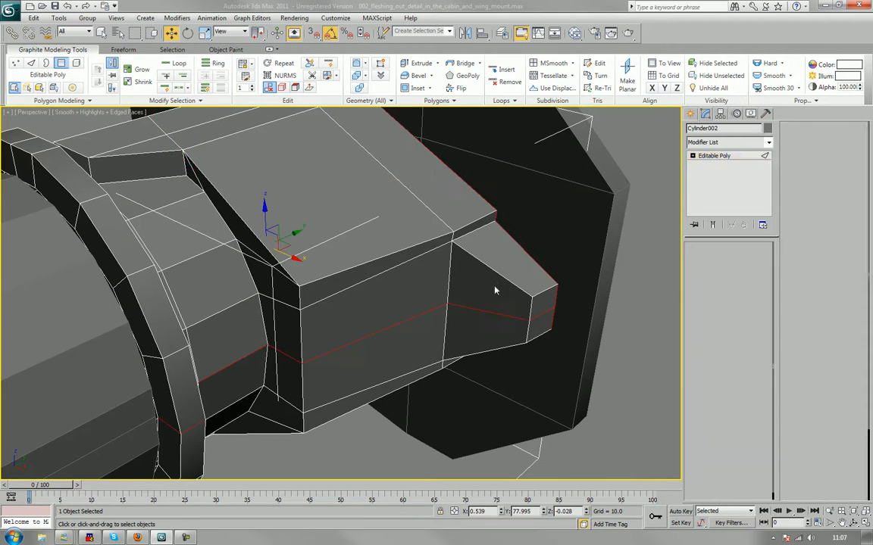
{"action": "left_click", "coordinate": [447, 270]}
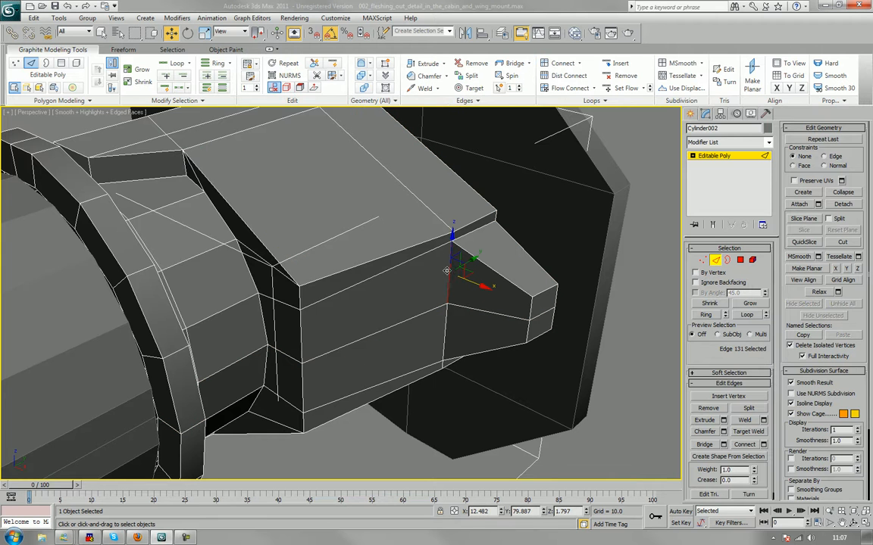
{"action": "left_click", "coordinate": [447, 344], "text": "ctrl"}
{"action": "middle_click_drag", "start_coordinate": [447, 344], "coordinate": [455, 341], "text": "alt"}
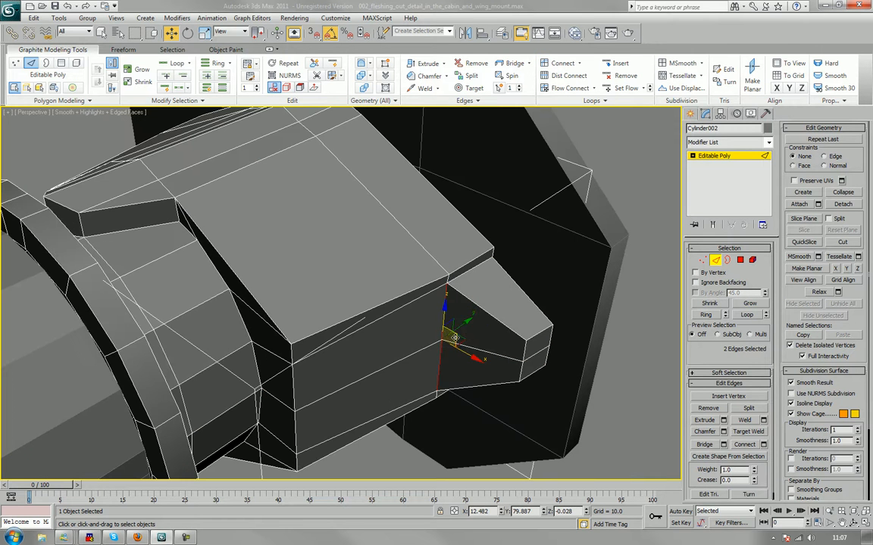
{"action": "left_click_drag", "start_coordinate": [455, 339], "coordinate": [421, 371]}
{"action": "key", "text": "ctrl+z"}
{"action": "mouse_move", "coordinate": [458, 344]}
{"action": "middle_mouse_down", "text": "alt"}
{"action": "mouse_move", "coordinate": [400, 332]}
{"action": "mouse_move", "coordinate": [444, 337]}
{"action": "middle_mouse_up", "text": "alt"}
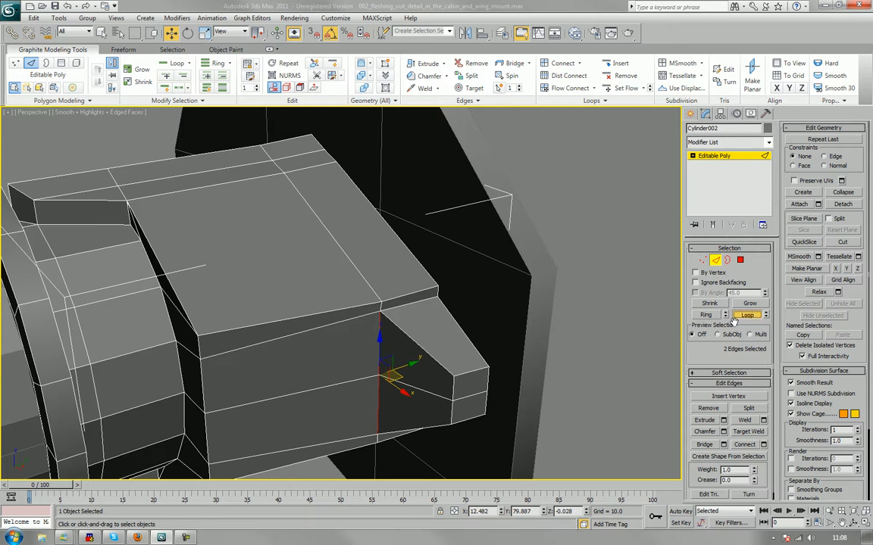
Select the vertical edge loop where the mount's side prong meets its body.
{"action": "left_click", "coordinate": [602, 366]}
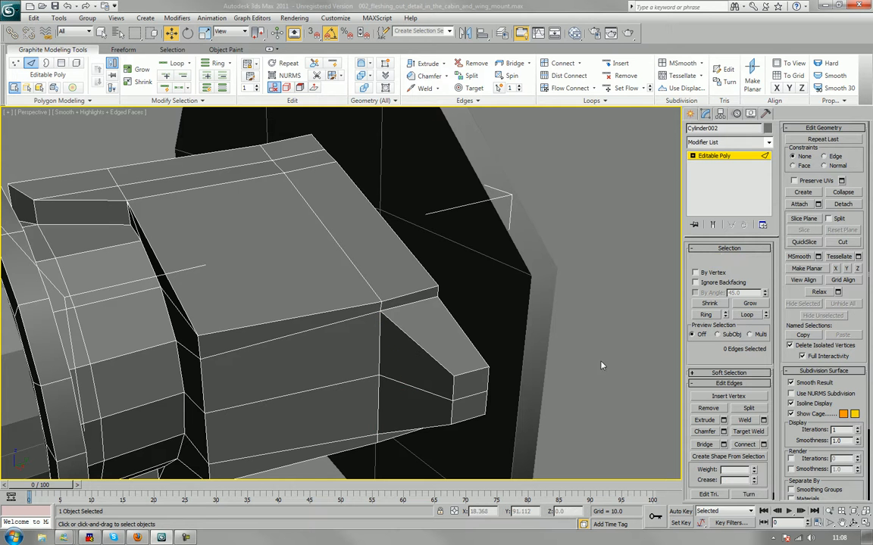
{"action": "left_click", "coordinate": [378, 344]}
{"action": "left_click", "coordinate": [746, 316]}
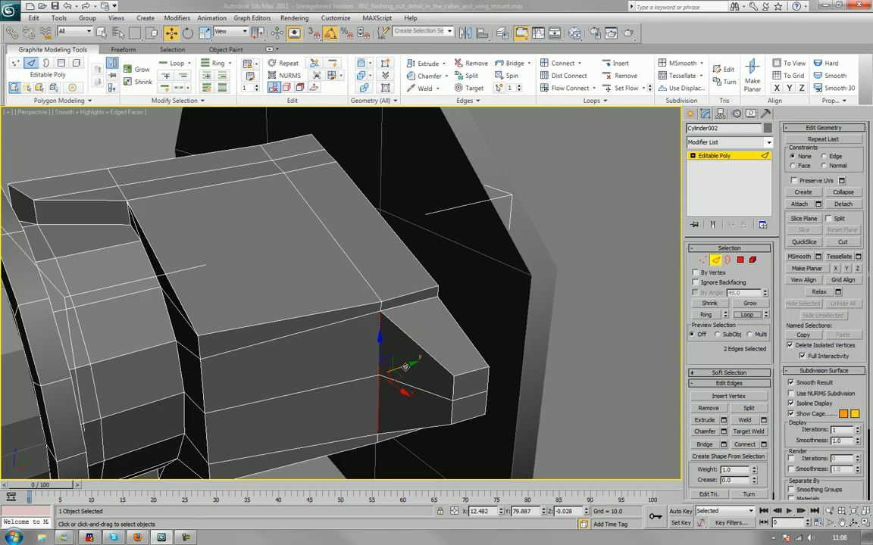
Try to slide the selected side edges along Y toward the cabin to about 76.7.
{"action": "left_click_drag", "start_coordinate": [406, 367], "coordinate": [357, 364]}
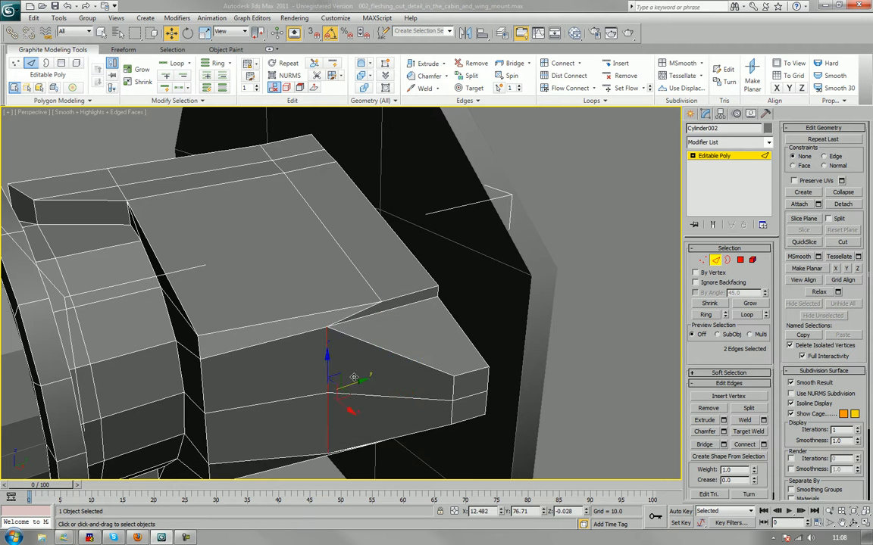
{"action": "mouse_move", "coordinate": [358, 364]}
{"action": "middle_mouse_down", "text": "alt"}
{"action": "mouse_move", "coordinate": [367, 390]}
{"action": "mouse_move", "coordinate": [383, 383]}
{"action": "mouse_move", "coordinate": [370, 335]}
{"action": "mouse_move", "coordinate": [368, 357]}
{"action": "middle_mouse_up", "text": "alt"}
{"action": "middle_click_drag", "start_coordinate": [334, 333], "coordinate": [305, 313], "text": "alt"}
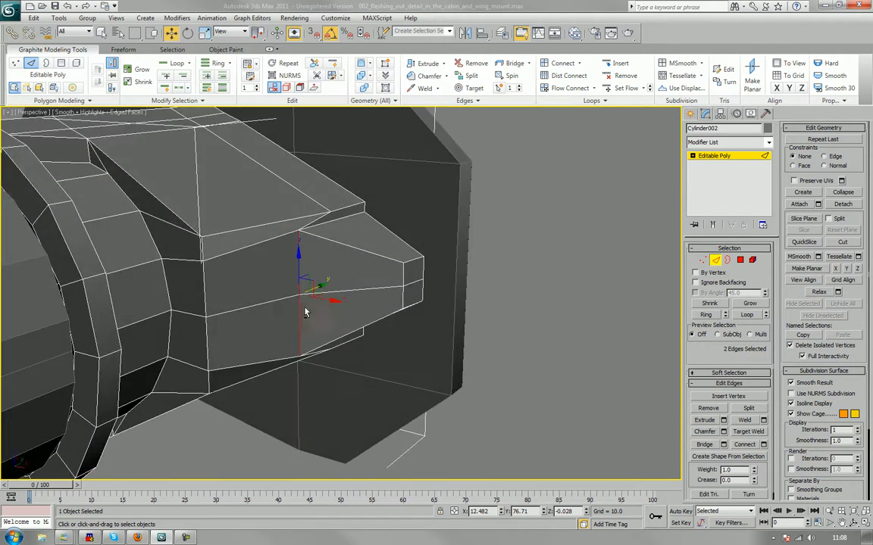
{"action": "middle_click_drag", "start_coordinate": [286, 257], "coordinate": [303, 282]}
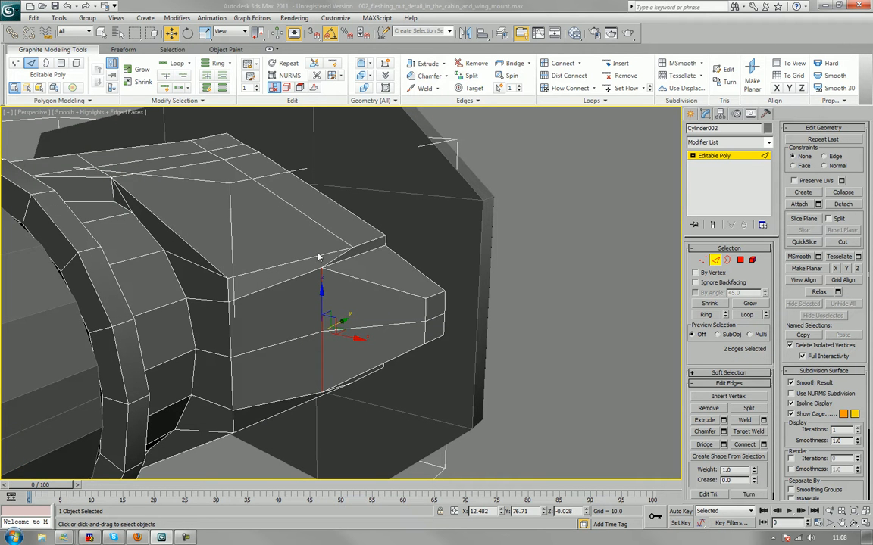
{"action": "middle_click_drag", "start_coordinate": [319, 258], "coordinate": [319, 290], "text": "alt"}
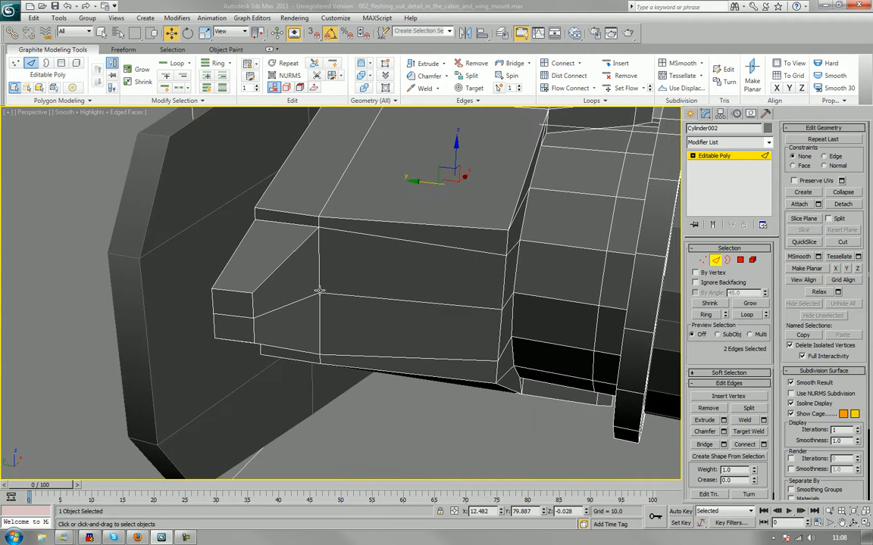
Add the two matching vertical edges on the mount's opposite side and move all four toward the cabin along Y.
{"action": "left_click", "coordinate": [319, 278], "text": "ctrl"}
{"action": "left_click", "coordinate": [319, 315], "text": "ctrl"}
{"action": "scroll", "coordinate": [369, 316], "scroll_direction": "down", "scroll_amount": 4}
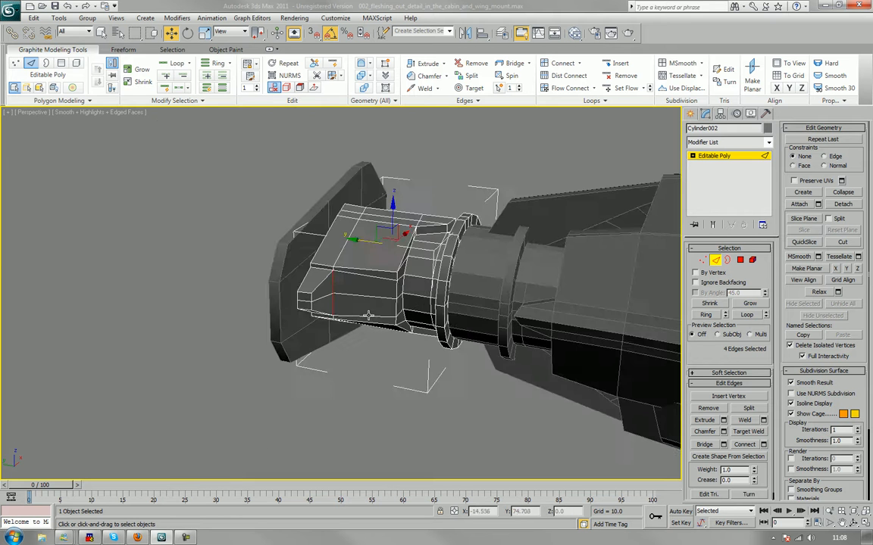
{"action": "middle_click_drag", "start_coordinate": [420, 298], "coordinate": [317, 299], "text": "alt"}
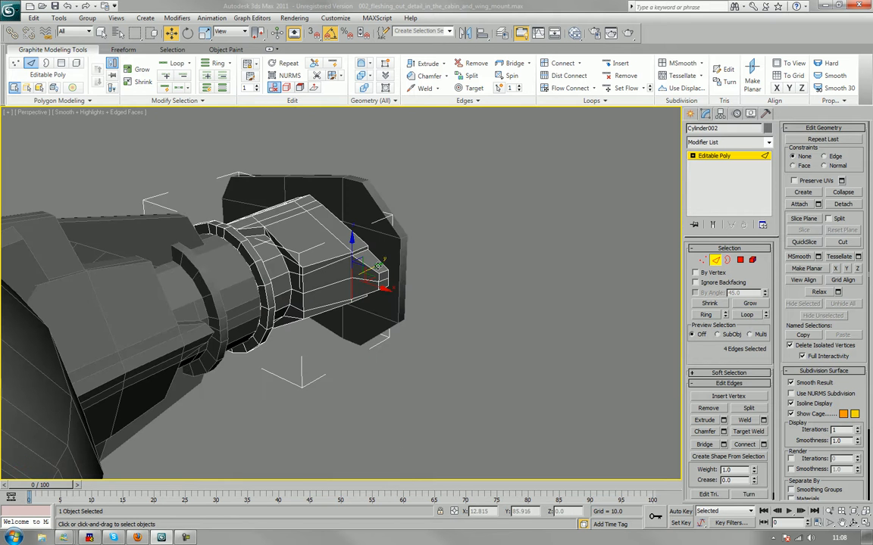
{"action": "left_click_drag", "start_coordinate": [378, 267], "coordinate": [359, 276]}
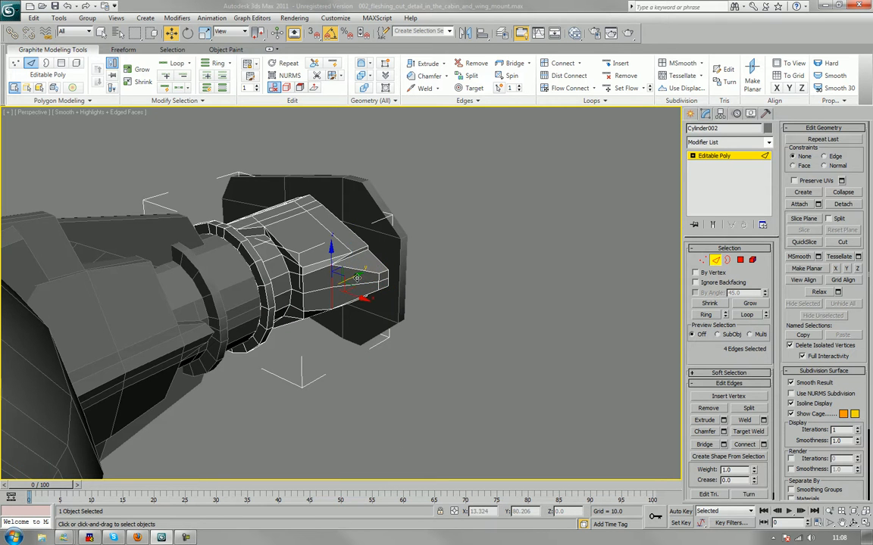
Scale the four selected side edges along Z to about 80 percent and clear the selection.
{"action": "scroll", "coordinate": [295, 140], "scroll_direction": "up", "scroll_amount": 3}
{"action": "left_click", "coordinate": [204, 33]}
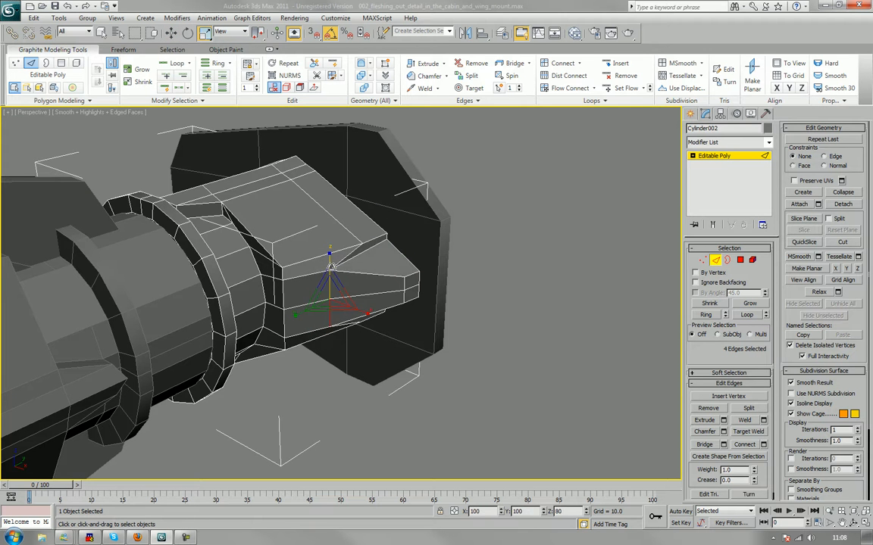
{"action": "left_click", "coordinate": [587, 308]}
Turn off the edged-faces display, inspect the reshaped mount from several angles, and leave edge editing with nothing selected.
{"action": "middle_click_drag", "start_coordinate": [587, 308], "coordinate": [540, 333], "text": "alt"}
{"action": "scroll", "coordinate": [540, 333], "scroll_direction": "up", "scroll_amount": 4}
{"action": "middle_click_drag", "start_coordinate": [482, 322], "coordinate": [453, 289], "text": "alt"}
{"action": "key", "text": "F4"}
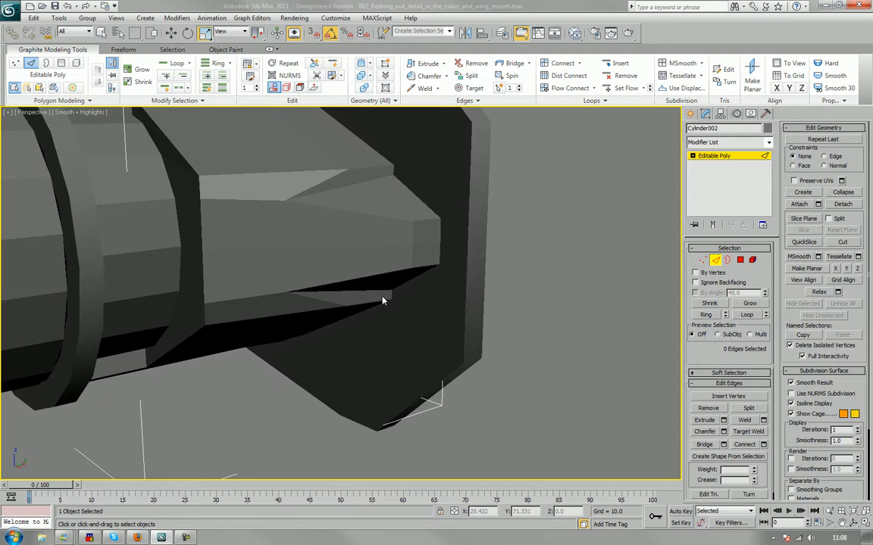
{"action": "scroll", "coordinate": [361, 301], "scroll_direction": "down", "scroll_amount": 3}
{"action": "middle_click_drag", "start_coordinate": [361, 302], "coordinate": [278, 239], "text": "alt"}
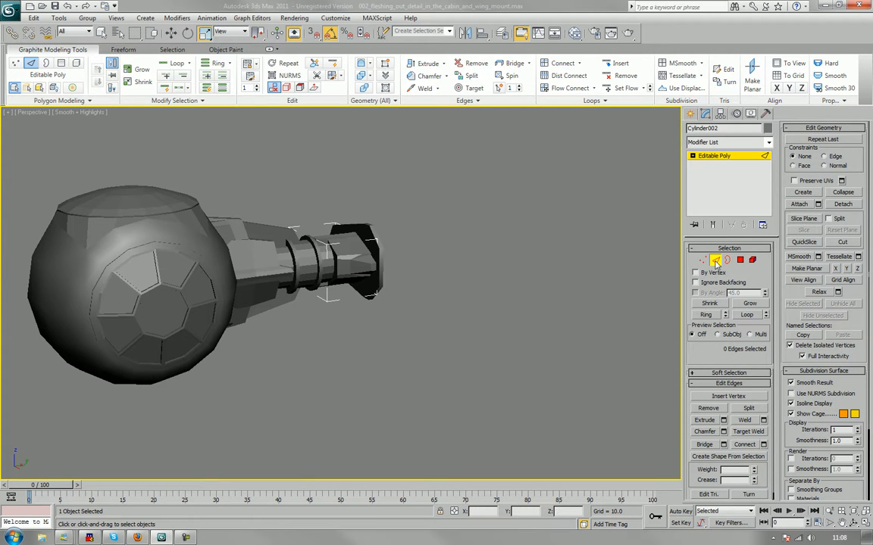
{"action": "left_click", "coordinate": [391, 302]}
Select the two fin plates above and below the cabin-side mount and clone them with a rotation about X so they point the opposite way.
{"action": "scroll", "coordinate": [388, 322], "scroll_direction": "up", "scroll_amount": 3}
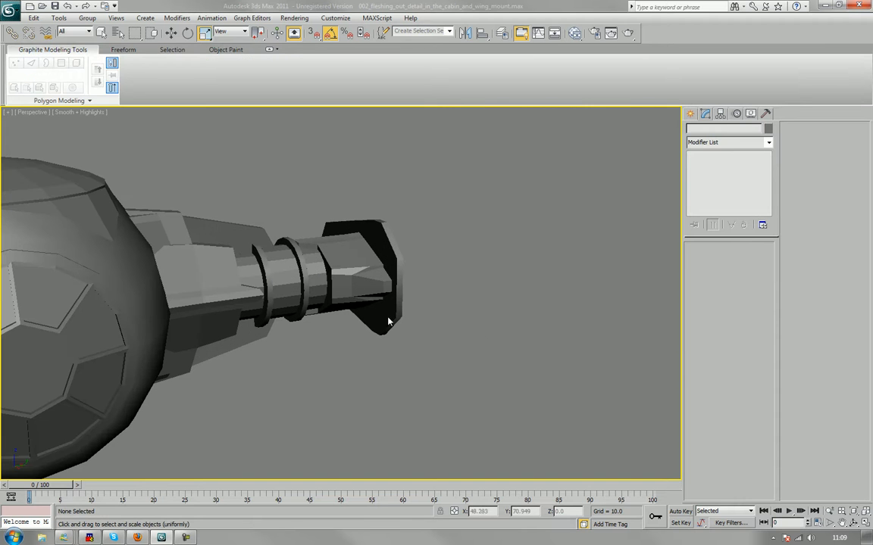
{"action": "left_click", "coordinate": [216, 228]}
{"action": "left_click", "coordinate": [255, 339], "text": "ctrl"}
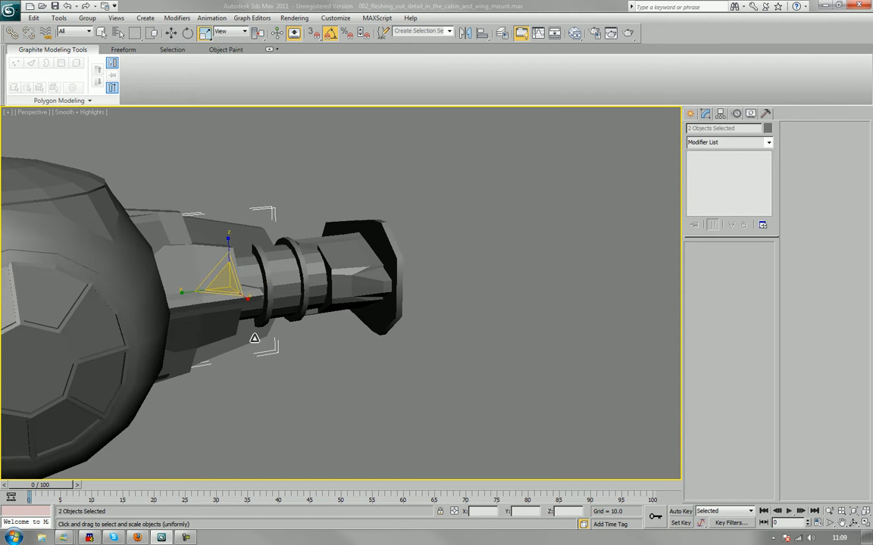
{"action": "key", "text": "e"}
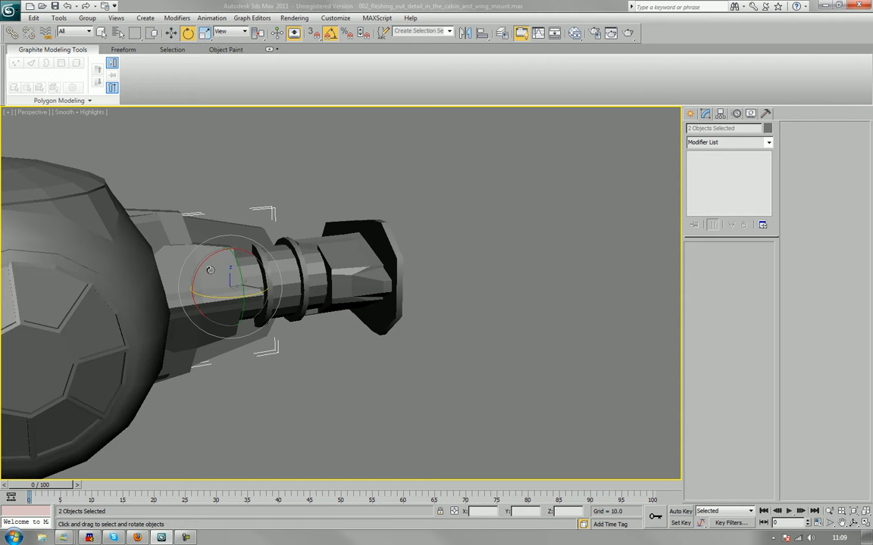
{"action": "mouse_move", "coordinate": [212, 246]}
{"action": "left_mouse_down"}
{"action": "mouse_move", "coordinate": [250, 214]}
{"action": "mouse_move", "coordinate": [262, 219]}
{"action": "mouse_move", "coordinate": [249, 192]}
{"action": "mouse_move", "coordinate": [257, 189]}
{"action": "left_mouse_up"}
{"action": "key", "text": "Return"}
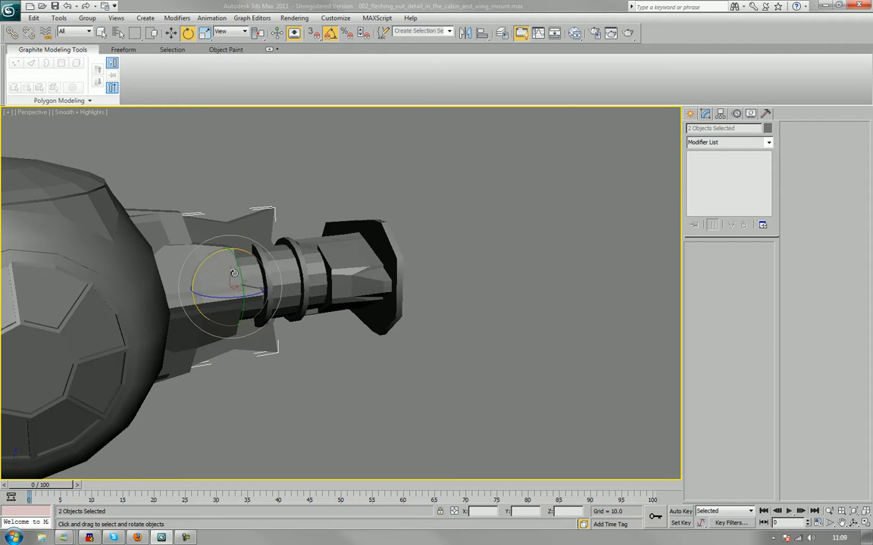
Rotate the copied fins about Y to the sides of the mount and move them about 21.7 along Y toward the wing plate.
{"action": "left_click_drag", "start_coordinate": [234, 274], "coordinate": [240, 318]}
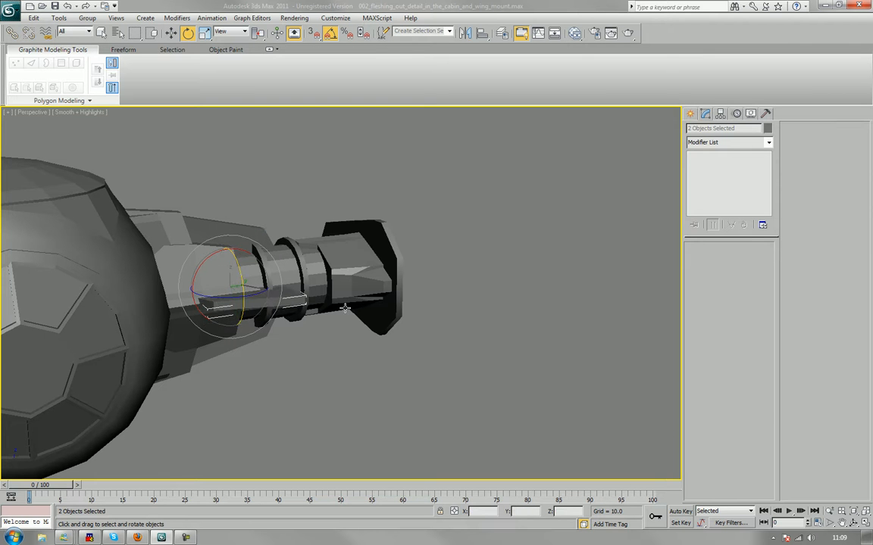
{"action": "key", "text": "w"}
{"action": "middle_click_drag", "start_coordinate": [306, 278], "coordinate": [278, 335], "text": "alt"}
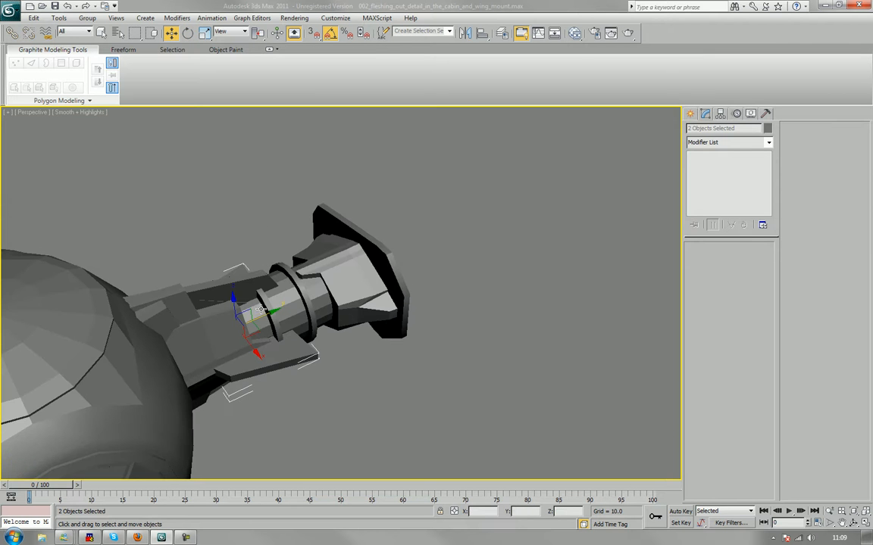
{"action": "left_click_drag", "start_coordinate": [264, 315], "coordinate": [349, 286]}
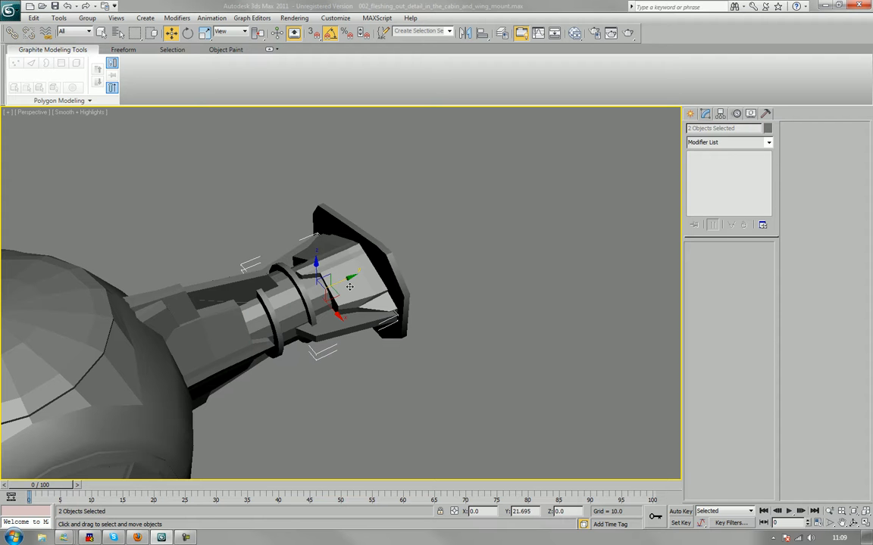
{"action": "left_click_drag", "start_coordinate": [350, 286], "coordinate": [349, 287]}
{"action": "middle_click_drag", "start_coordinate": [386, 375], "coordinate": [495, 383], "text": "alt"}
{"action": "left_click", "coordinate": [494, 356]}
Attach the opposite copied fin to the other one as a single Editable Poly and enter polygon editing.
{"action": "scroll", "coordinate": [494, 357], "scroll_direction": "up", "scroll_amount": 5}
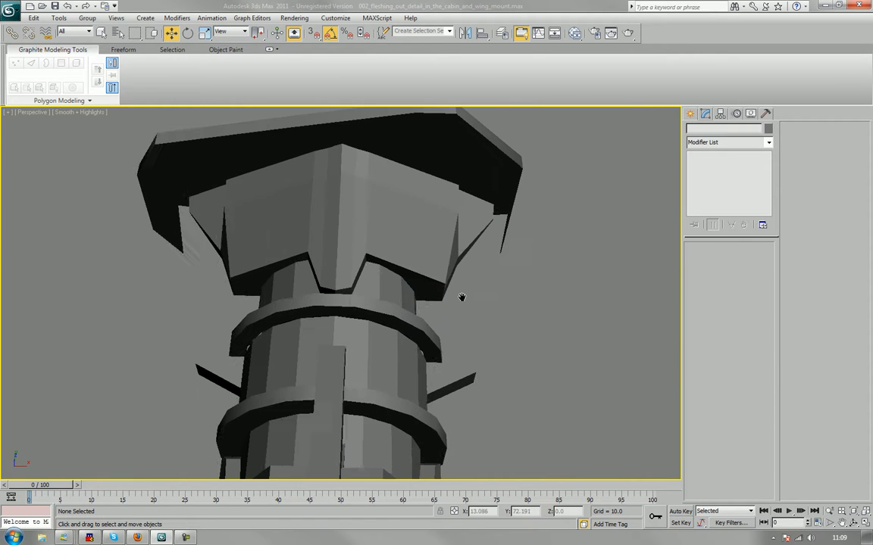
{"action": "left_click", "coordinate": [475, 322]}
{"action": "middle_click_drag", "start_coordinate": [475, 321], "coordinate": [525, 296], "text": "alt"}
{"action": "left_click", "coordinate": [799, 204]}
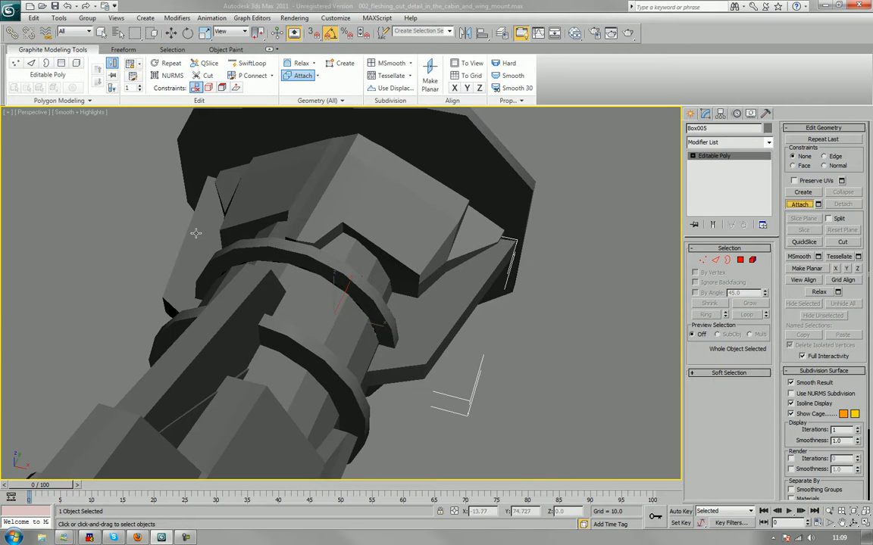
{"action": "left_click", "coordinate": [740, 263]}
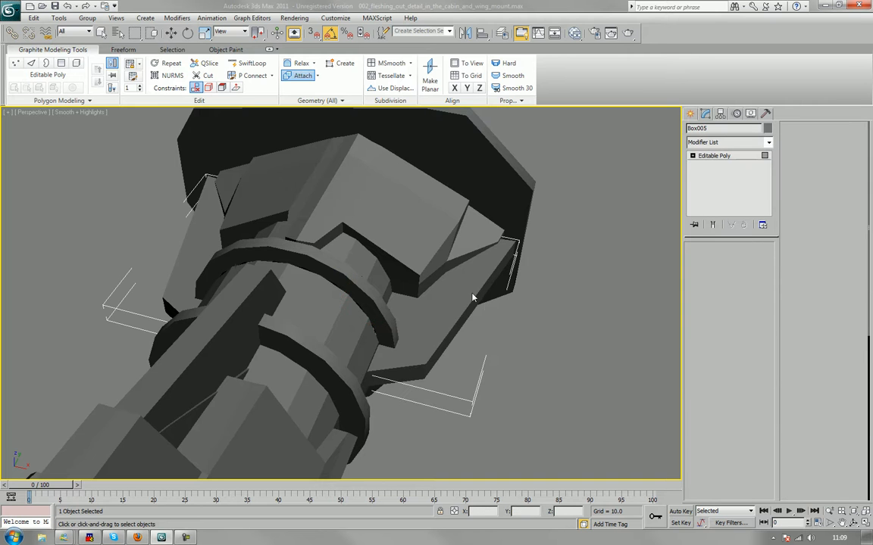
Move the long outer polygon of each copied fin inward along X, bringing the first one to about X 15.05.
{"action": "middle_click_drag", "start_coordinate": [474, 297], "coordinate": [430, 304], "text": "alt"}
{"action": "left_click", "coordinate": [459, 299]}
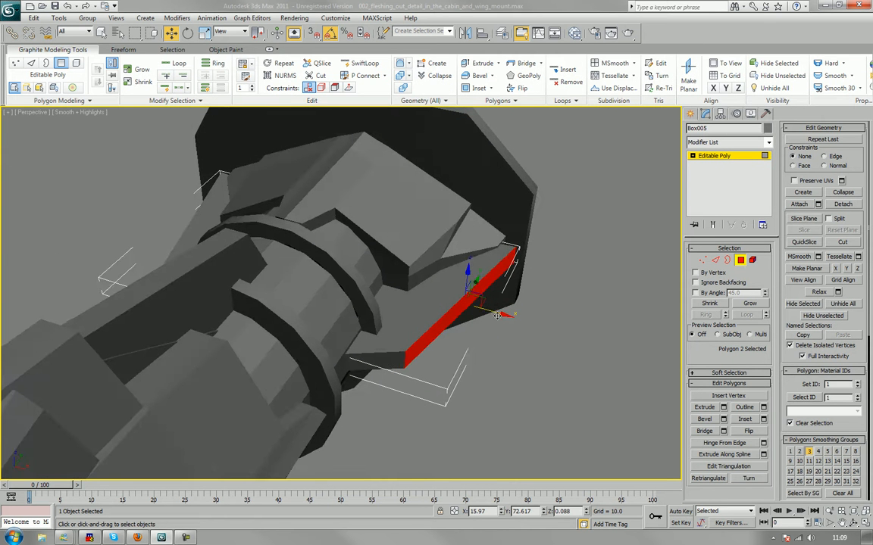
{"action": "mouse_move", "coordinate": [496, 315]}
{"action": "left_mouse_down"}
{"action": "mouse_move", "coordinate": [478, 310]}
{"action": "mouse_move", "coordinate": [489, 317]}
{"action": "left_mouse_up"}
{"action": "middle_click_drag", "start_coordinate": [489, 317], "coordinate": [202, 281], "text": "alt"}
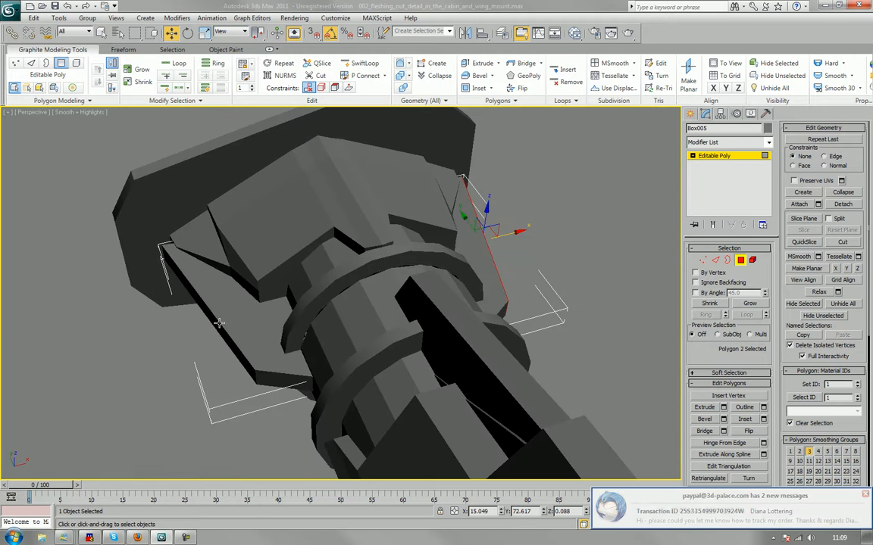
{"action": "left_click", "coordinate": [219, 323]}
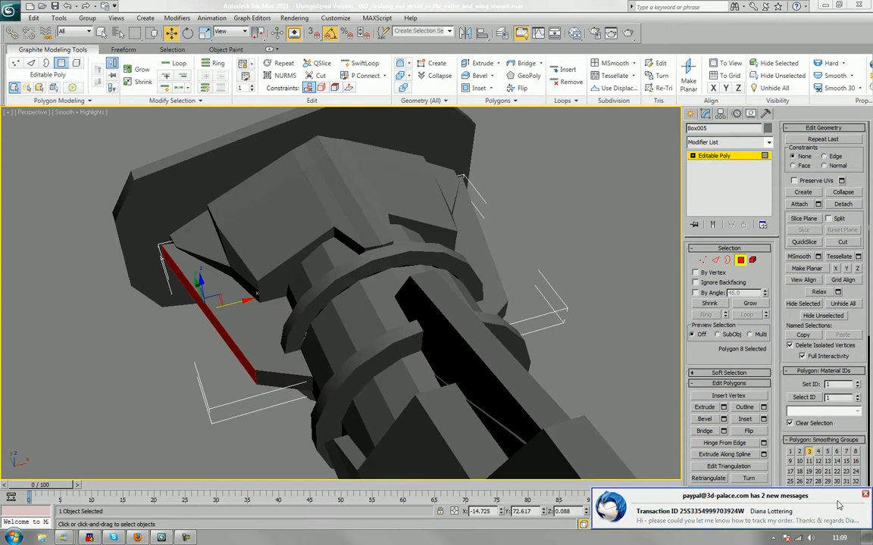
{"action": "left_click", "coordinate": [866, 494]}
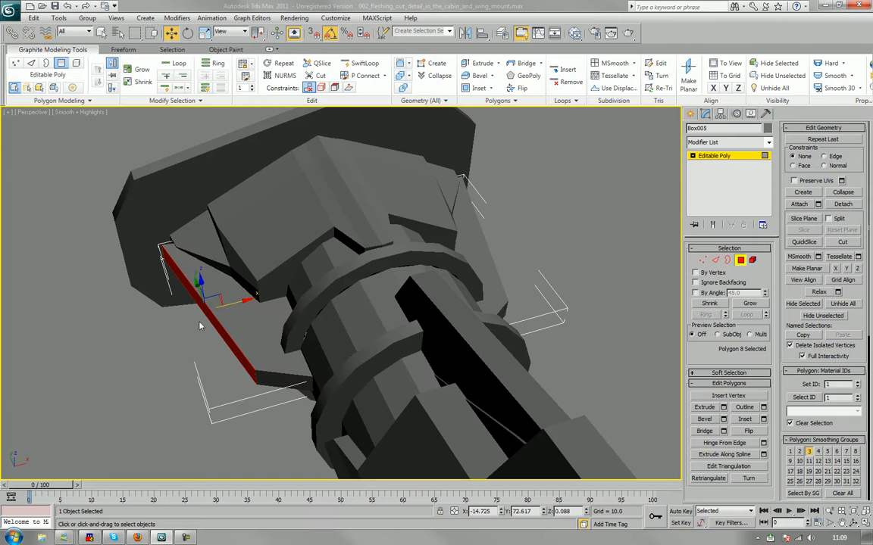
{"action": "left_click_drag", "start_coordinate": [241, 301], "coordinate": [255, 296]}
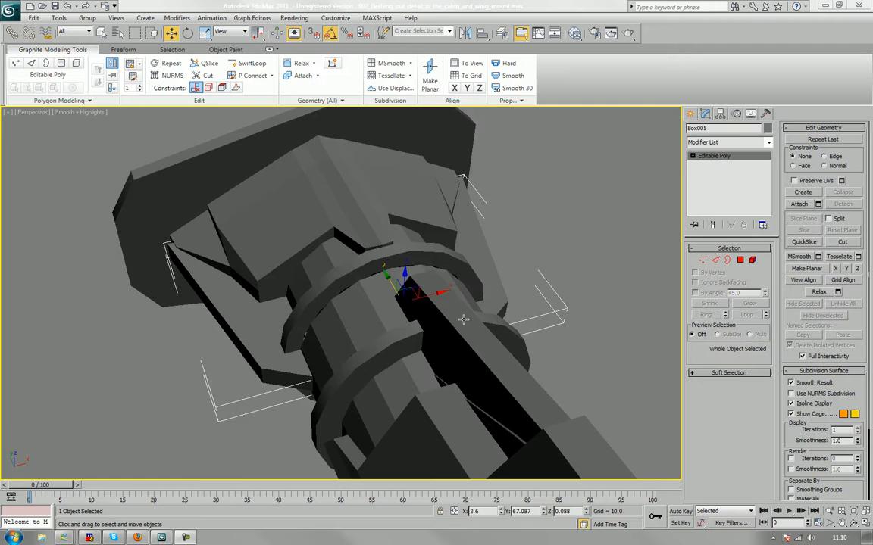
Delete the octagonal wing plate behind the mount.
{"action": "middle_click_drag", "start_coordinate": [463, 319], "coordinate": [423, 316], "text": "alt"}
{"action": "left_click", "coordinate": [551, 269]}
{"action": "left_click", "coordinate": [428, 305]}
{"action": "key", "text": "Delete"}
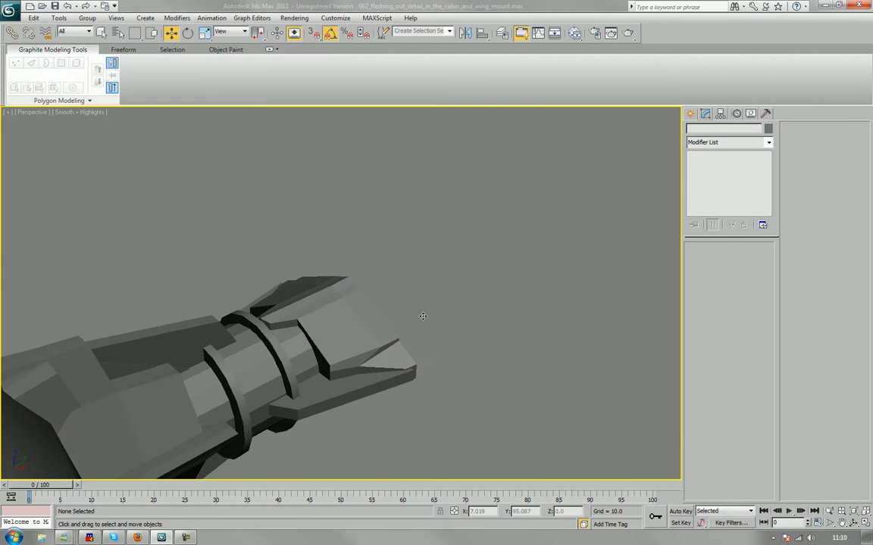
Select the reshaped mount, show its edged faces, and select the open border at its wing end.
{"action": "left_click", "coordinate": [344, 330]}
{"action": "middle_click_drag", "start_coordinate": [343, 331], "coordinate": [438, 319], "text": "alt"}
{"action": "scroll", "coordinate": [318, 304], "scroll_direction": "up", "scroll_amount": 3}
{"action": "key", "text": "F4"}
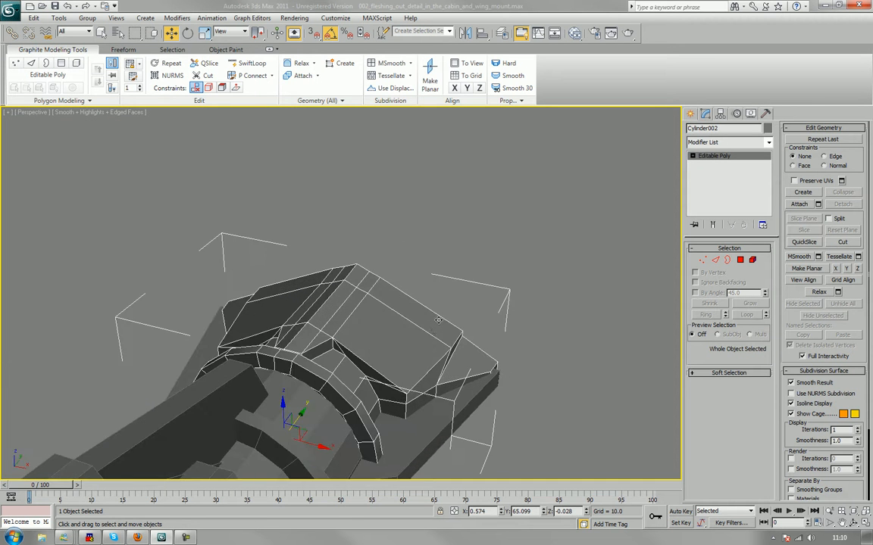
{"action": "middle_click_drag", "start_coordinate": [500, 320], "coordinate": [496, 287]}
{"action": "left_click", "coordinate": [727, 259]}
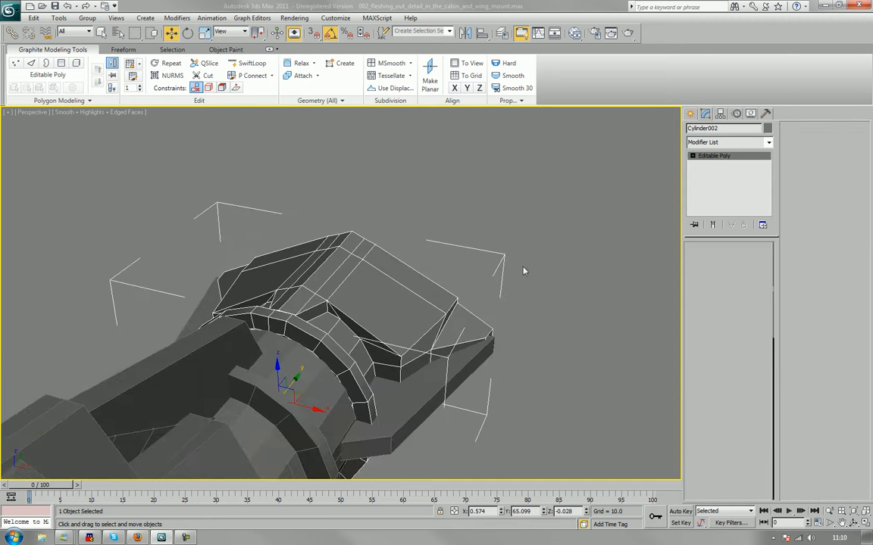
{"action": "left_click", "coordinate": [440, 285]}
Extend the open border outward into a flat flange by uniformly scaling an extruded copy of it.
{"action": "key", "text": "e"}
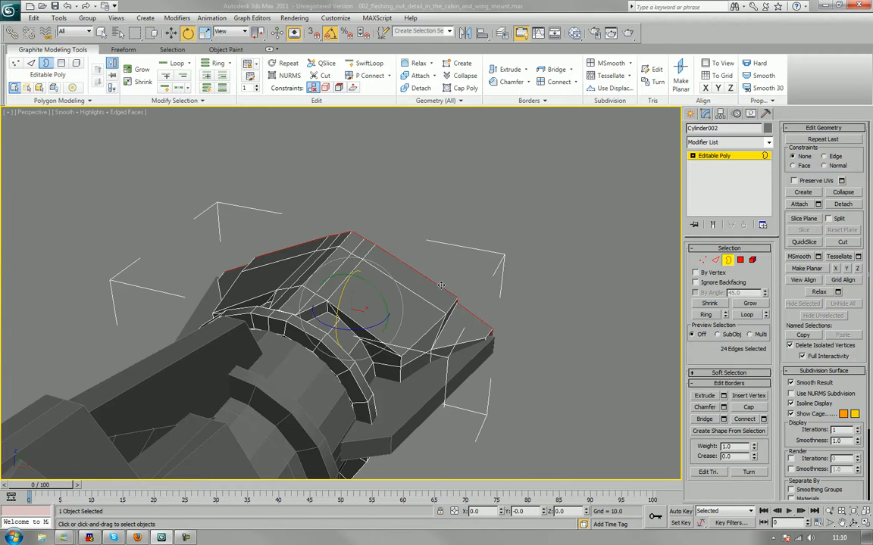
{"action": "key", "text": "t"}
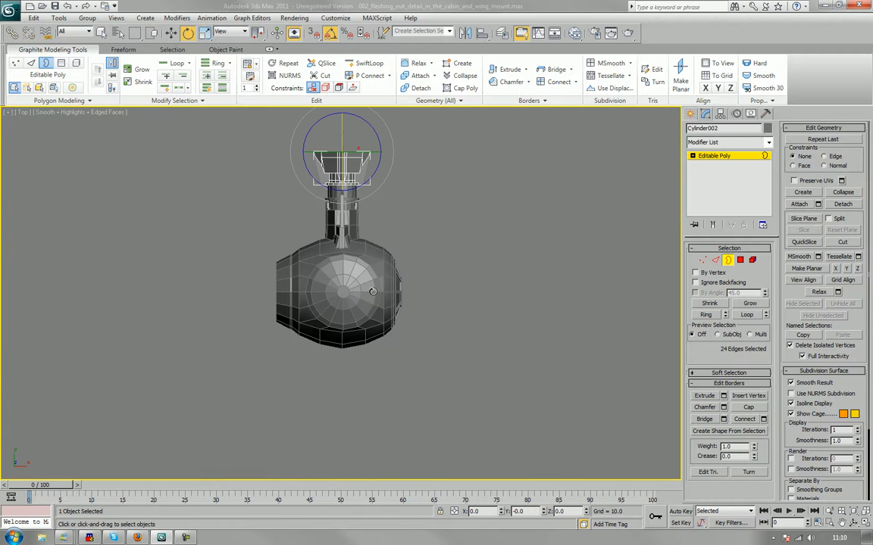
{"action": "key", "text": "p"}
{"action": "key", "text": "z"}
{"action": "middle_click_drag", "start_coordinate": [372, 291], "coordinate": [360, 276], "text": "alt"}
{"action": "key", "text": "r"}
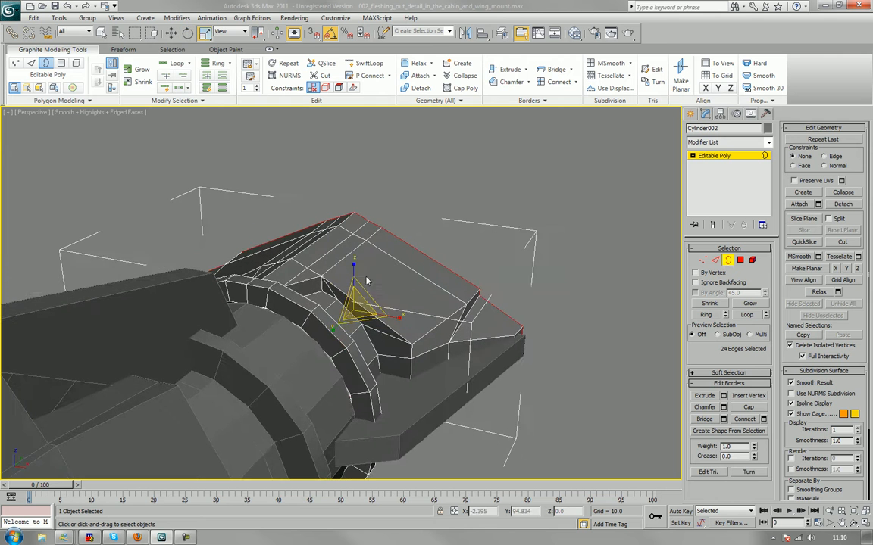
{"action": "left_click_drag", "start_coordinate": [367, 294], "coordinate": [356, 259]}
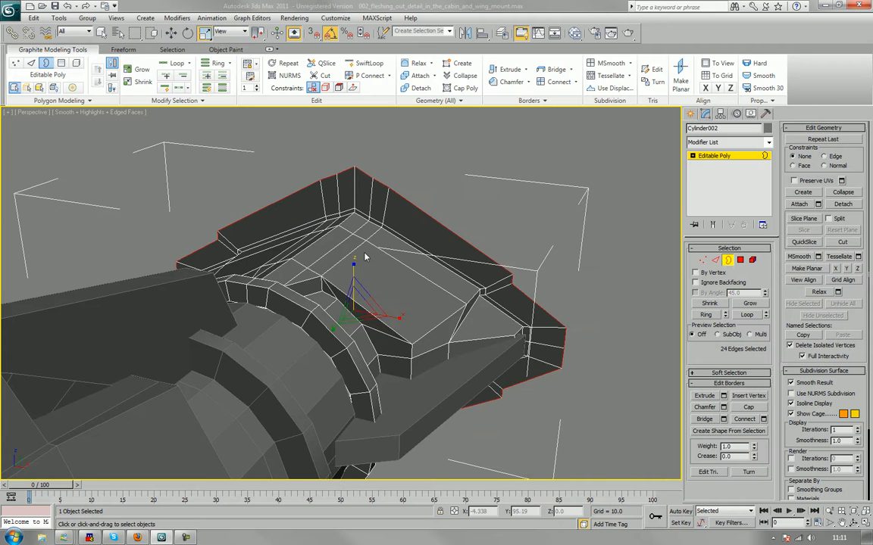
Select the eight short outer edges at the flange's upper and lower corner points.
{"action": "middle_click_drag", "start_coordinate": [362, 259], "coordinate": [371, 277]}
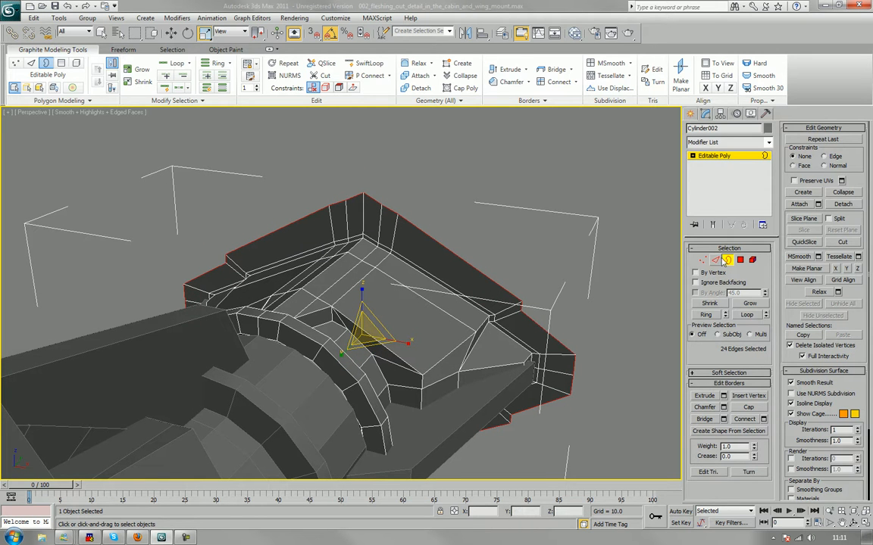
{"action": "left_click", "coordinate": [716, 260]}
{"action": "left_click", "coordinate": [340, 205]}
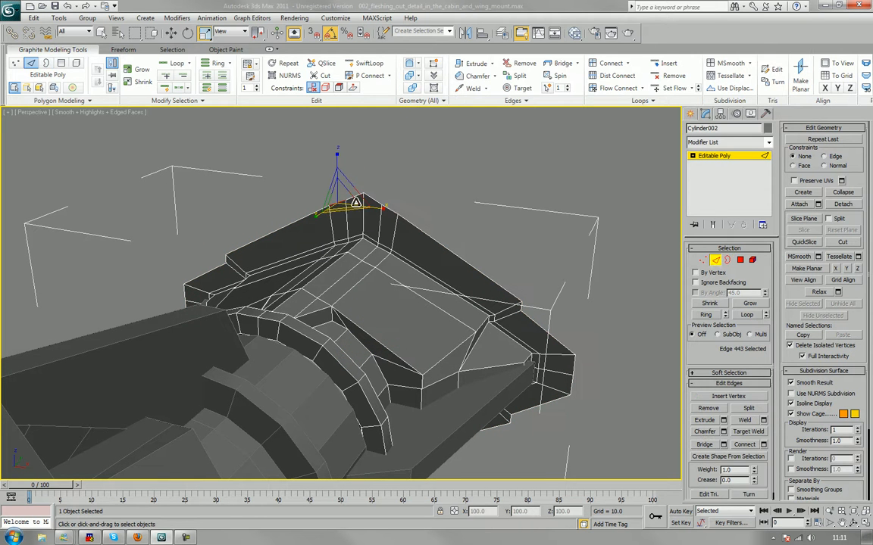
{"action": "left_click", "coordinate": [370, 197], "text": "ctrl"}
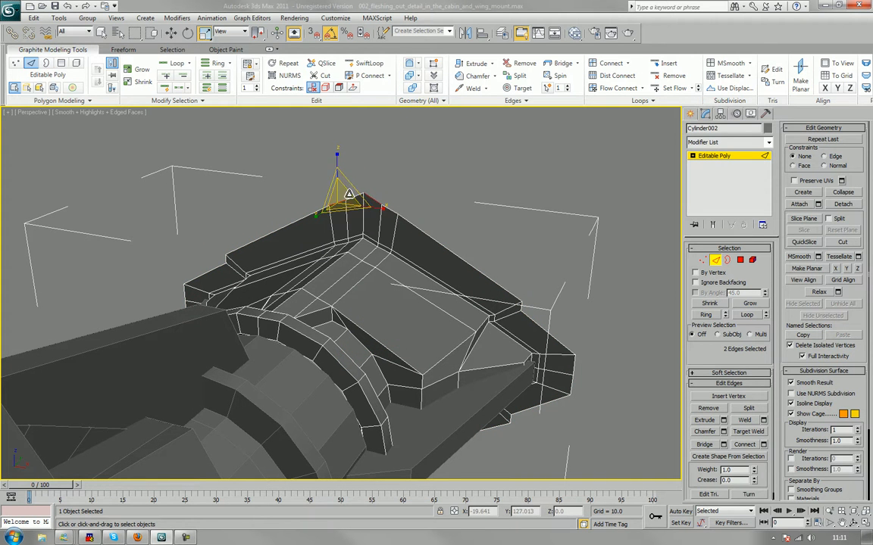
{"action": "left_click", "coordinate": [353, 197], "text": "ctrl"}
{"action": "left_click", "coordinate": [391, 220], "text": "ctrl"}
{"action": "middle_click_drag", "start_coordinate": [391, 219], "coordinate": [440, 244], "text": "alt"}
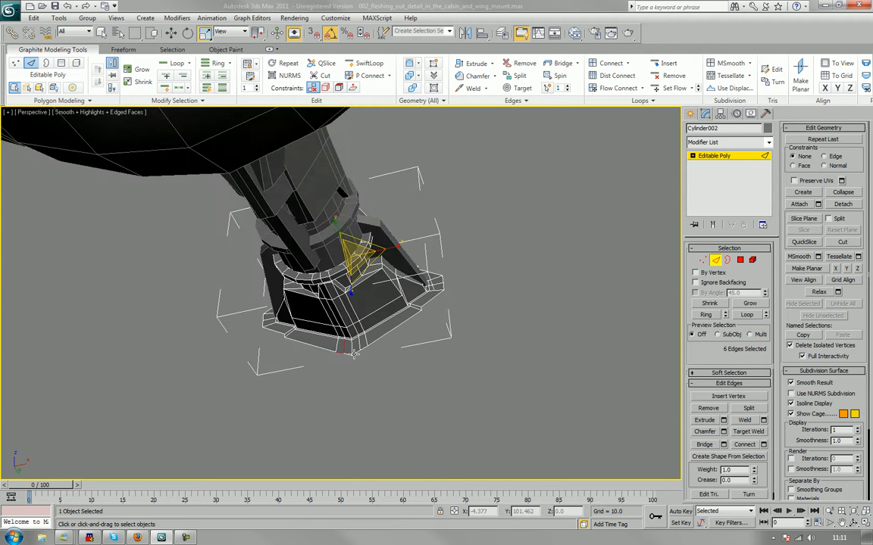
{"action": "scroll", "coordinate": [355, 374], "scroll_direction": "up", "scroll_amount": 5}
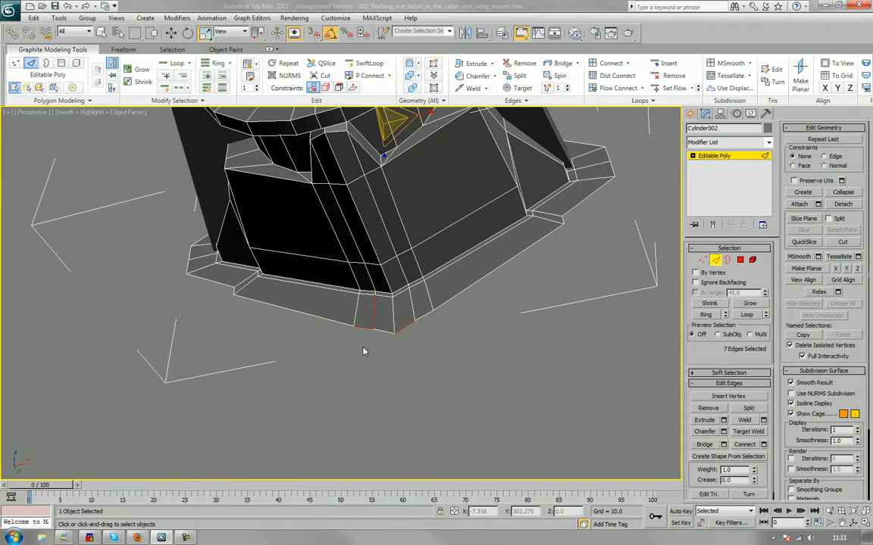
{"action": "key", "text": "q"}
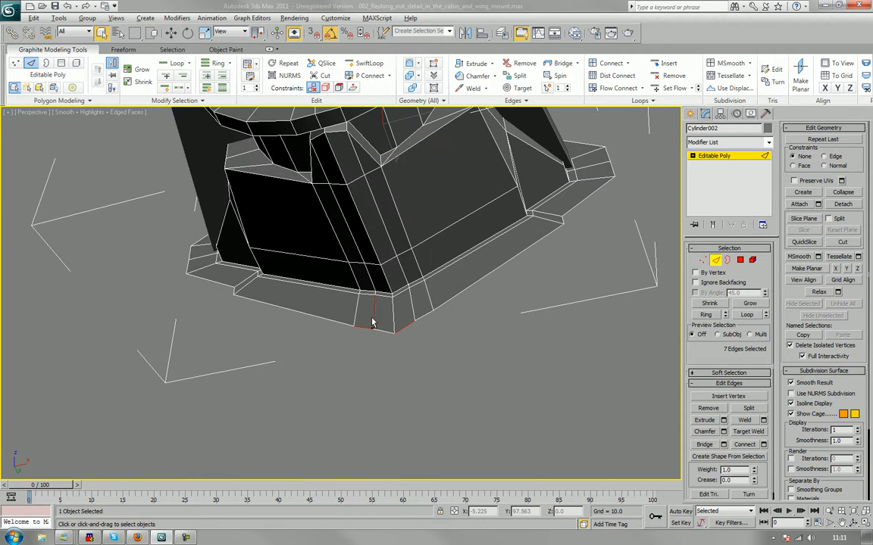
{"action": "left_click", "coordinate": [372, 318], "text": "alt"}
{"action": "key", "text": "w"}
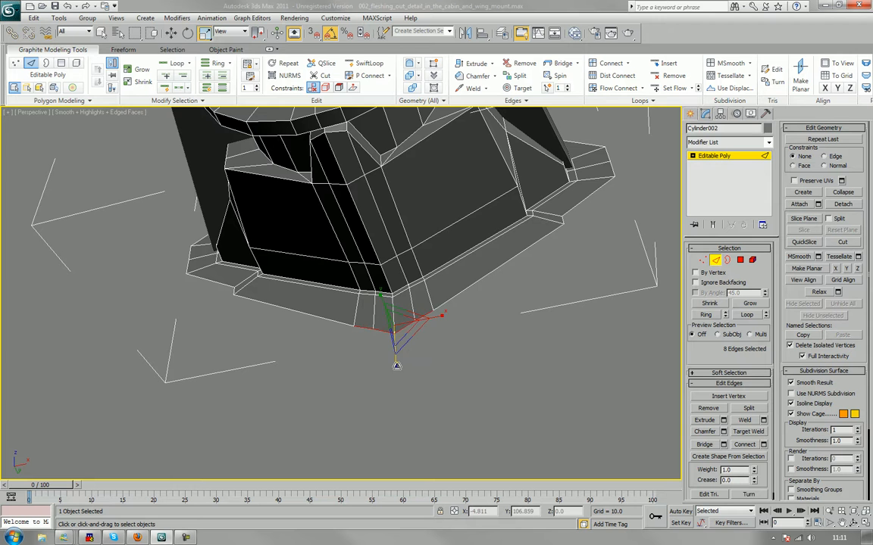
Scale the selected corner edges along Z until the flange's pointed upper and lower corners are flat.
{"action": "left_click_drag", "start_coordinate": [420, 181], "coordinate": [423, 129]}
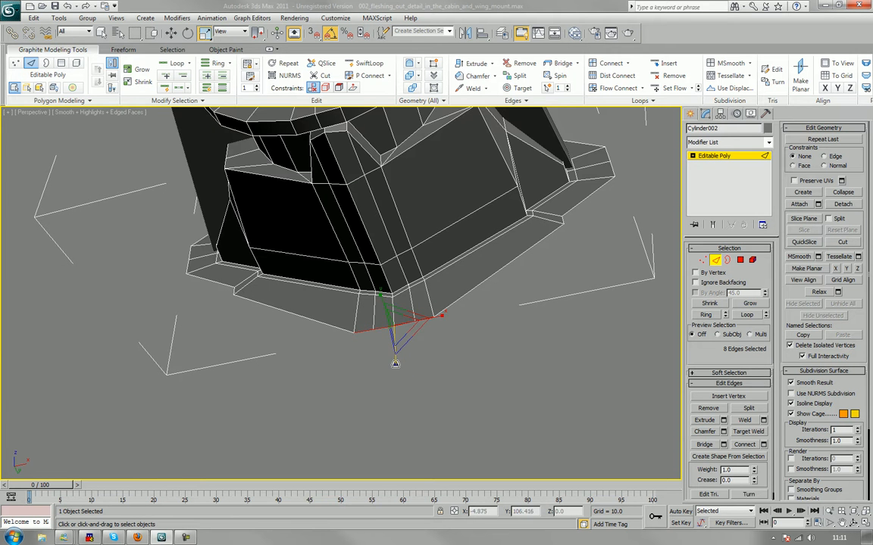
{"action": "left_click_drag", "start_coordinate": [396, 364], "coordinate": [430, 142]}
{"action": "scroll", "coordinate": [444, 198], "scroll_direction": "down", "scroll_amount": 4}
{"action": "middle_click_drag", "start_coordinate": [444, 200], "coordinate": [401, 295], "text": "alt"}
{"action": "scroll", "coordinate": [421, 263], "scroll_direction": "up", "scroll_amount": 4}
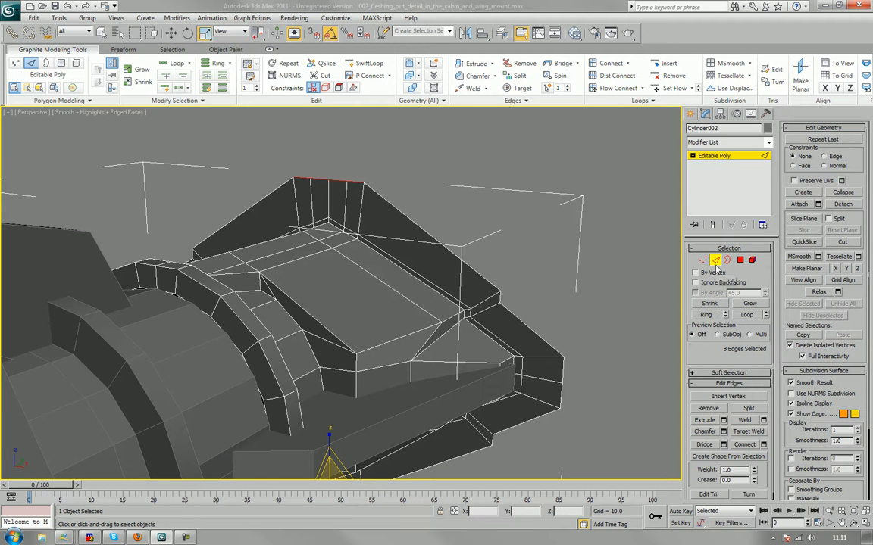
Lower the five vertices along the flange's flattened top to about Z 11.97, and select the matching vertices along its flattened bottom.
{"action": "key", "text": "1"}
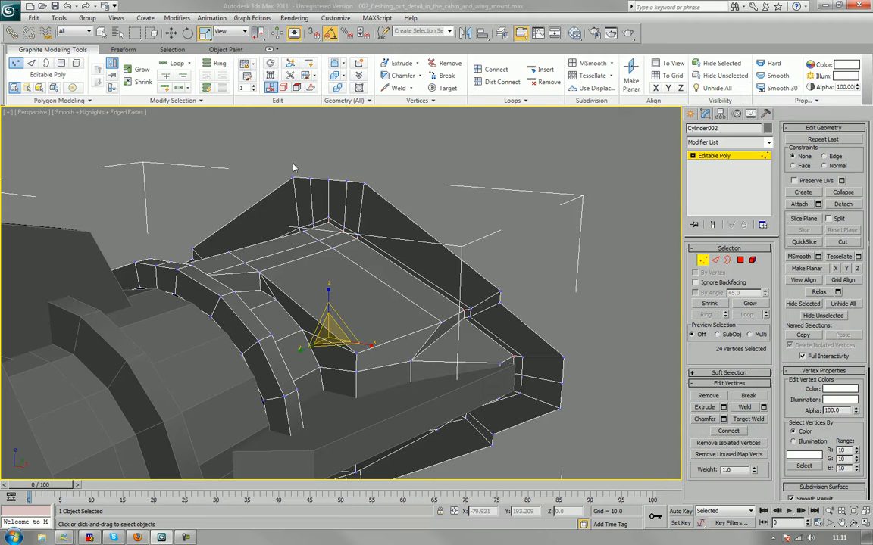
{"action": "left_click_drag", "start_coordinate": [371, 199], "coordinate": [391, 195]}
{"action": "key", "text": "w"}
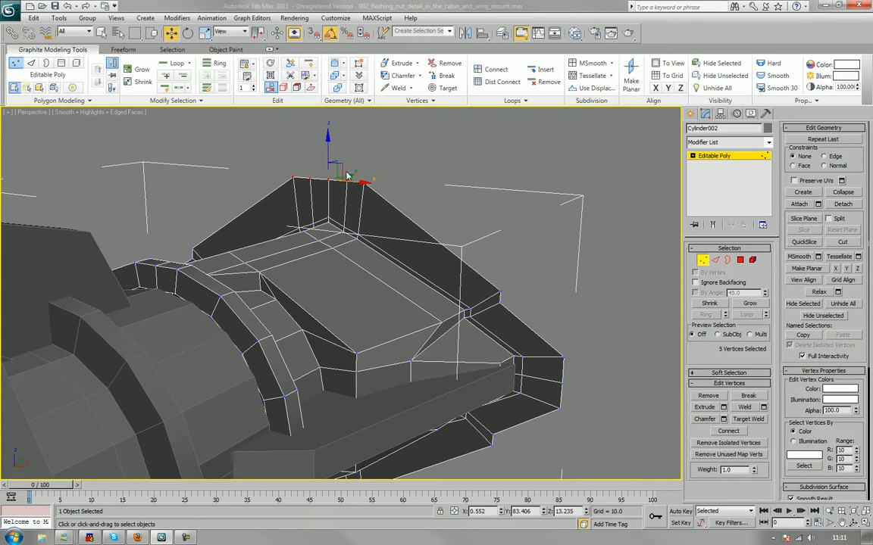
{"action": "left_click_drag", "start_coordinate": [327, 151], "coordinate": [327, 164]}
{"action": "scroll", "coordinate": [385, 223], "scroll_direction": "down", "scroll_amount": 3}
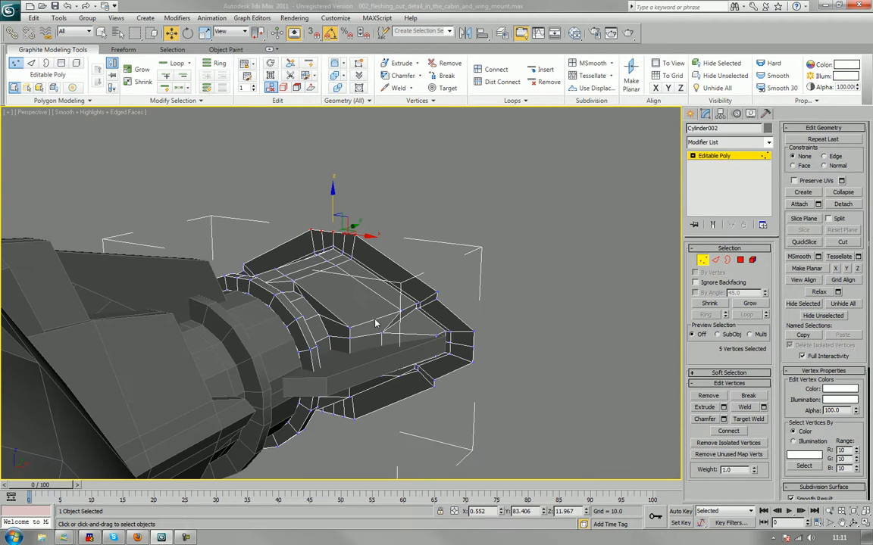
{"action": "mouse_move", "coordinate": [375, 323]}
{"action": "middle_mouse_down", "text": "alt"}
{"action": "mouse_move", "coordinate": [383, 306]}
{"action": "mouse_move", "coordinate": [345, 230]}
{"action": "mouse_move", "coordinate": [375, 327]}
{"action": "middle_mouse_up", "text": "alt"}
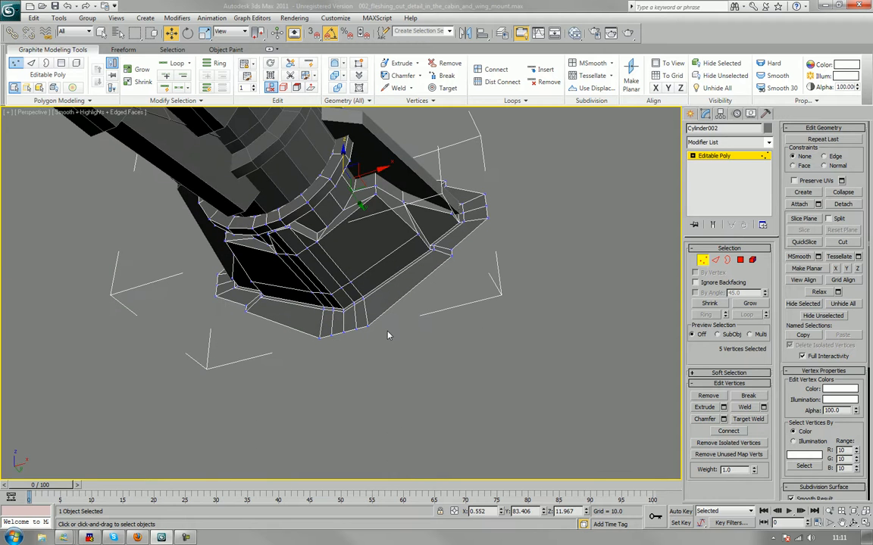
{"action": "left_click_drag", "start_coordinate": [388, 335], "coordinate": [291, 366]}
{"action": "middle_click_drag", "start_coordinate": [291, 365], "coordinate": [397, 389], "text": "alt"}
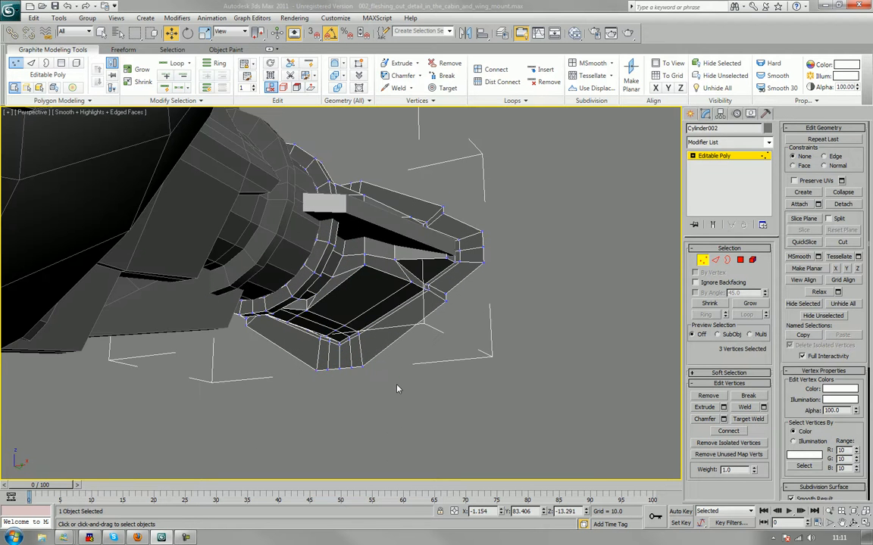
{"action": "left_click_drag", "start_coordinate": [397, 388], "coordinate": [294, 364]}
{"action": "left_click", "coordinate": [454, 356]}
{"action": "middle_click_drag", "start_coordinate": [453, 356], "coordinate": [480, 347], "text": "alt"}
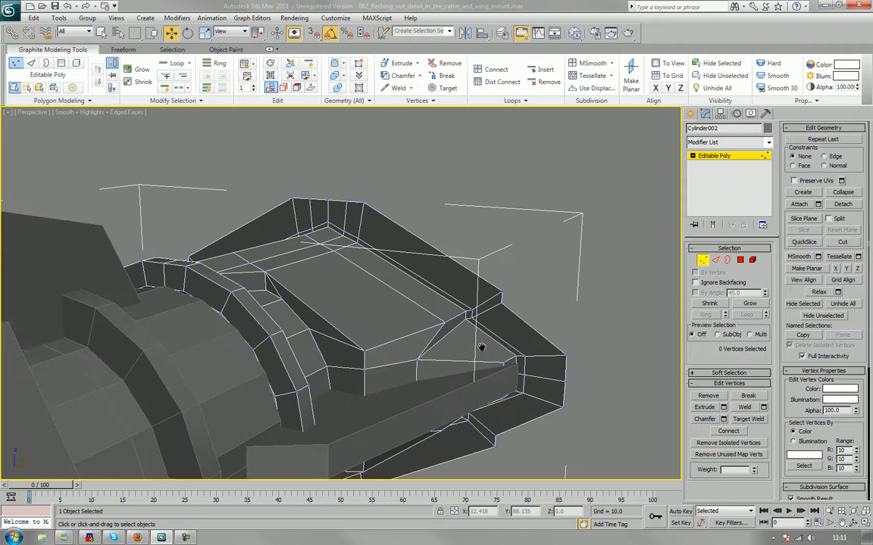
Select the four long sloping flange polygons, two above and two below the mount.
{"action": "scroll", "coordinate": [483, 352], "scroll_direction": "up", "scroll_amount": 3}
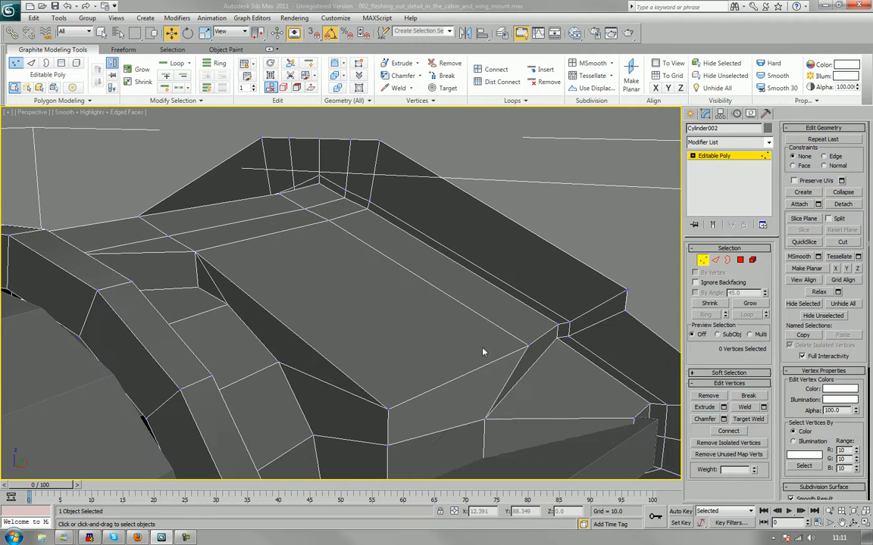
{"action": "left_click", "coordinate": [743, 261]}
{"action": "left_click", "coordinate": [563, 271]}
{"action": "middle_click_drag", "start_coordinate": [563, 271], "coordinate": [512, 154], "text": "alt"}
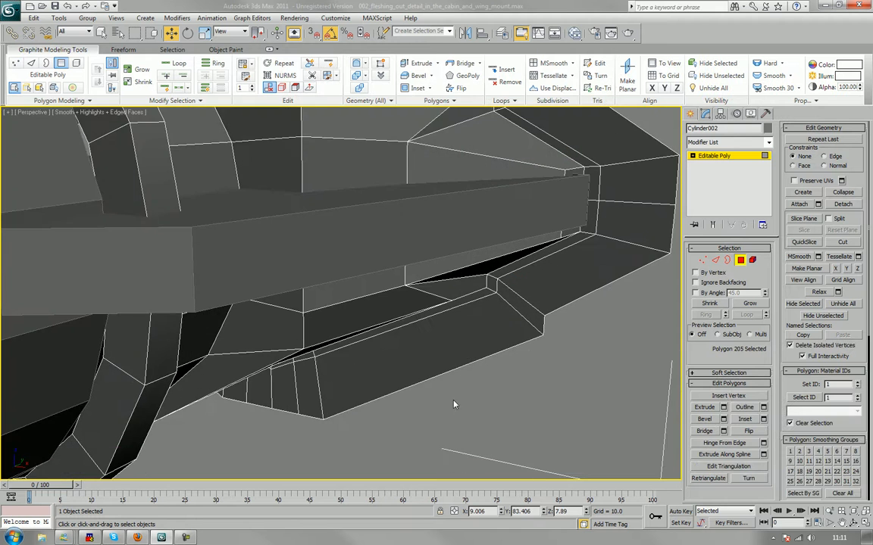
{"action": "left_click", "coordinate": [466, 345], "text": "ctrl"}
{"action": "middle_click_drag", "start_coordinate": [466, 345], "coordinate": [455, 306], "text": "alt"}
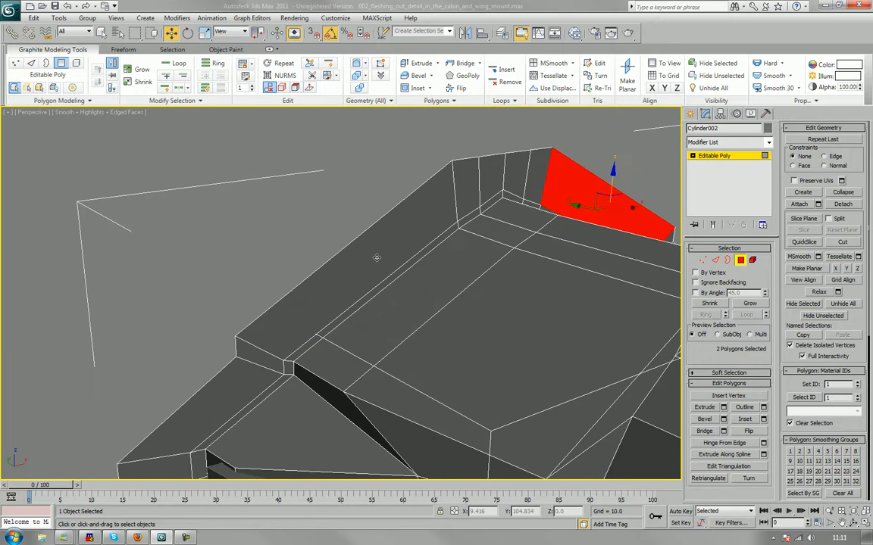
{"action": "left_click", "coordinate": [377, 258], "text": "ctrl"}
{"action": "middle_click_drag", "start_coordinate": [380, 395], "coordinate": [533, 309], "text": "alt"}
{"action": "left_click", "coordinate": [382, 373], "text": "ctrl"}
Bevel the four selected flange polygons into slightly raised, narrowed panels and clear the selection.
{"action": "scroll", "coordinate": [409, 333], "scroll_direction": "up", "scroll_amount": 5}
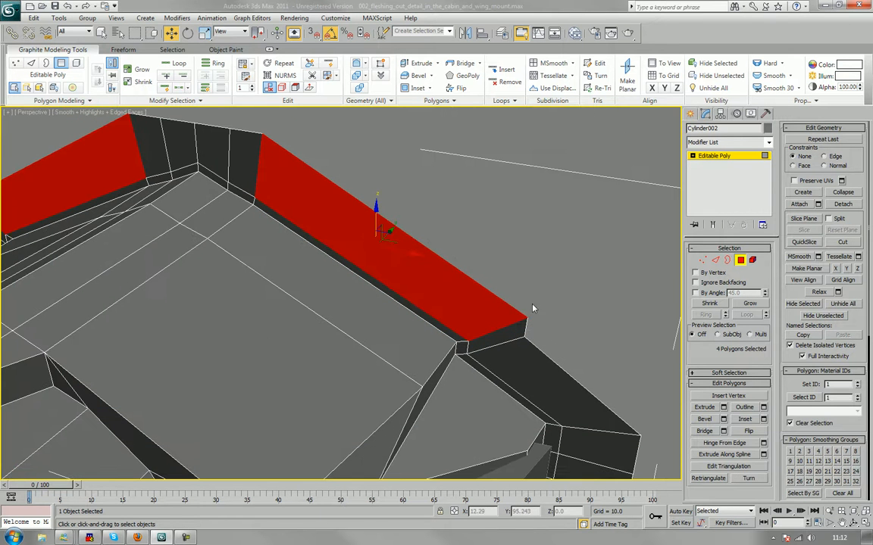
{"action": "left_click", "coordinate": [704, 418]}
{"action": "left_click_drag", "start_coordinate": [484, 320], "coordinate": [484, 320]}
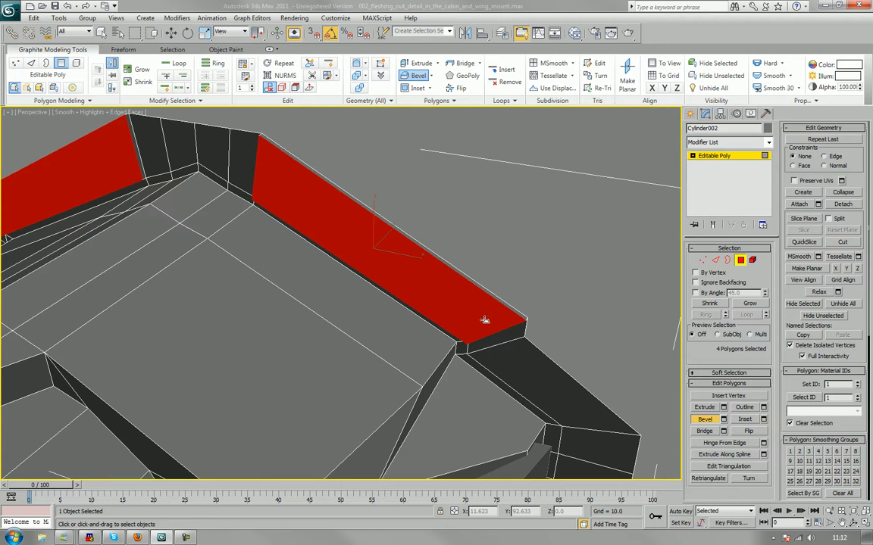
{"action": "left_click_drag", "start_coordinate": [485, 319], "coordinate": [481, 325]}
{"action": "left_click", "coordinate": [582, 294]}
Turn off the edged-faces display and examine the bevelled flange panels up close, especially their outer ends.
{"action": "key", "text": "z"}
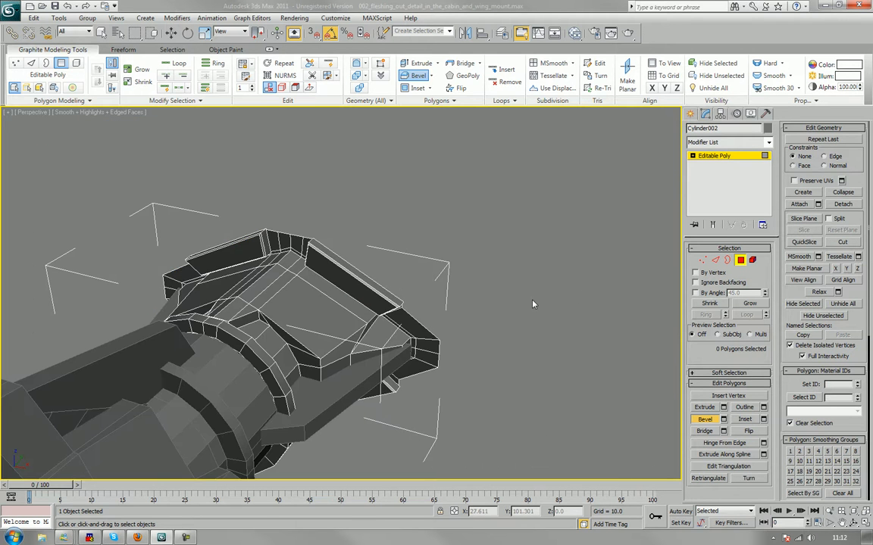
{"action": "key", "text": "F4"}
{"action": "mouse_move", "coordinate": [505, 316]}
{"action": "middle_mouse_down", "text": "alt"}
{"action": "mouse_move", "coordinate": [516, 308]}
{"action": "mouse_move", "coordinate": [493, 305]}
{"action": "middle_mouse_up", "text": "alt"}
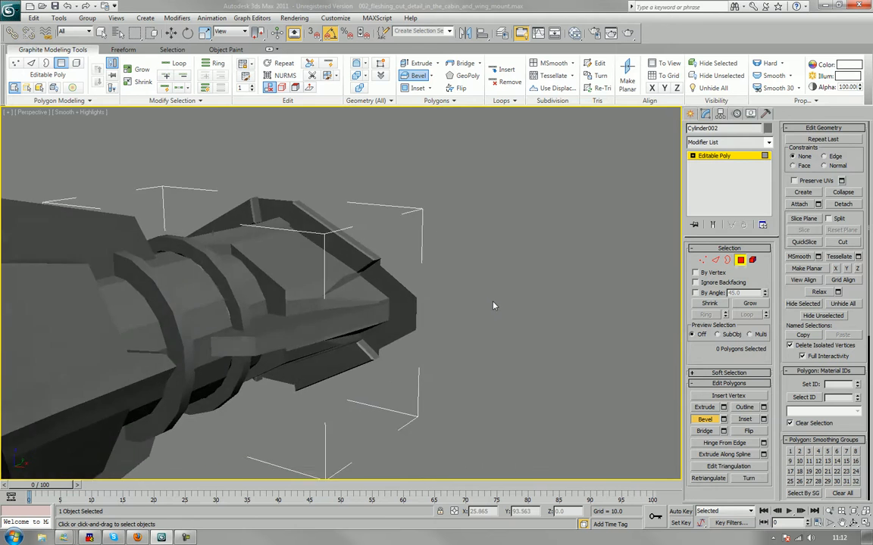
{"action": "scroll", "coordinate": [493, 311], "scroll_direction": "up", "scroll_amount": 3}
{"action": "scroll", "coordinate": [488, 328], "scroll_direction": "up", "scroll_amount": 3}
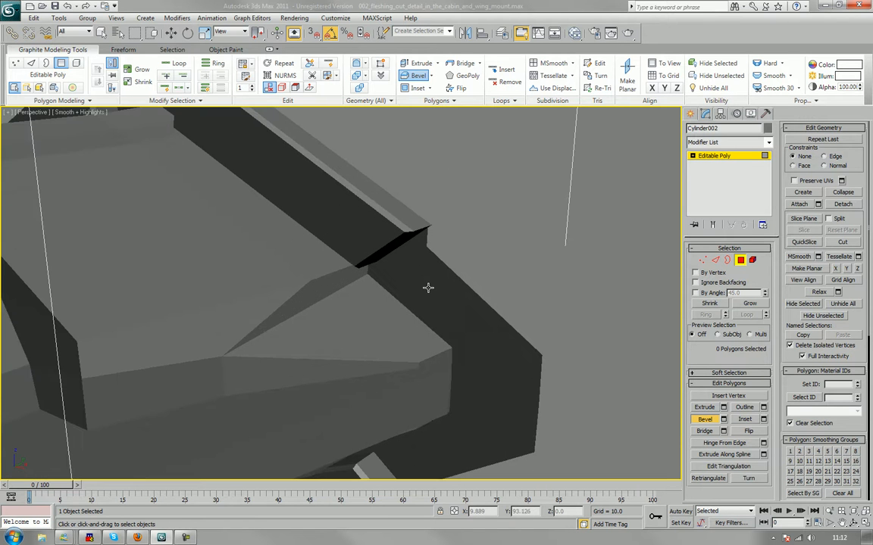
Turn the edged-faces display back on to show the wireframe around the flange's outer end.
{"action": "middle_click_drag", "start_coordinate": [430, 285], "coordinate": [483, 288], "text": "alt"}
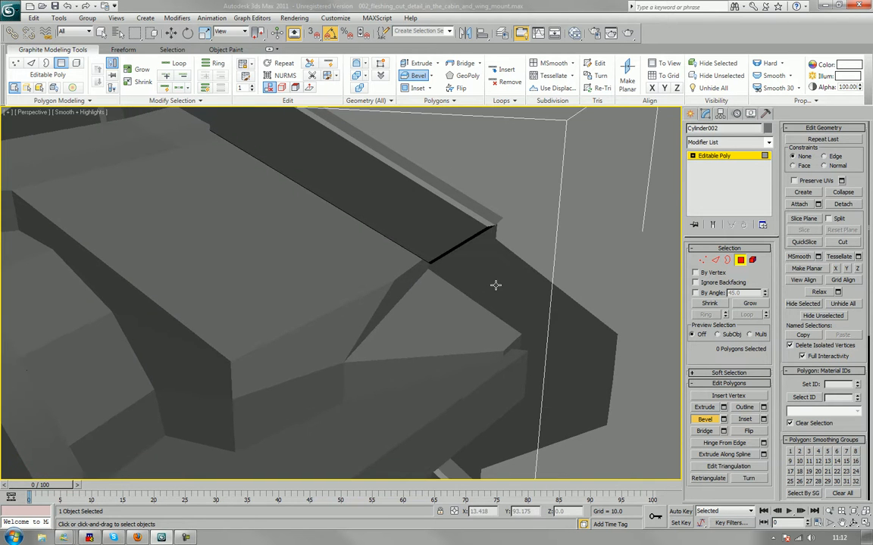
{"action": "left_click", "coordinate": [496, 285]}
{"action": "key", "text": "F4"}
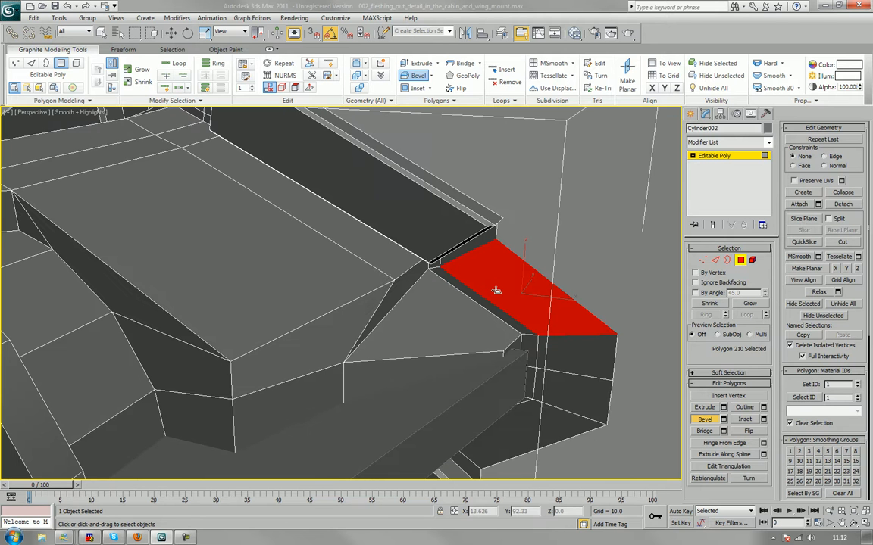
{"action": "middle_click_drag", "start_coordinate": [495, 291], "coordinate": [452, 288], "text": "alt"}
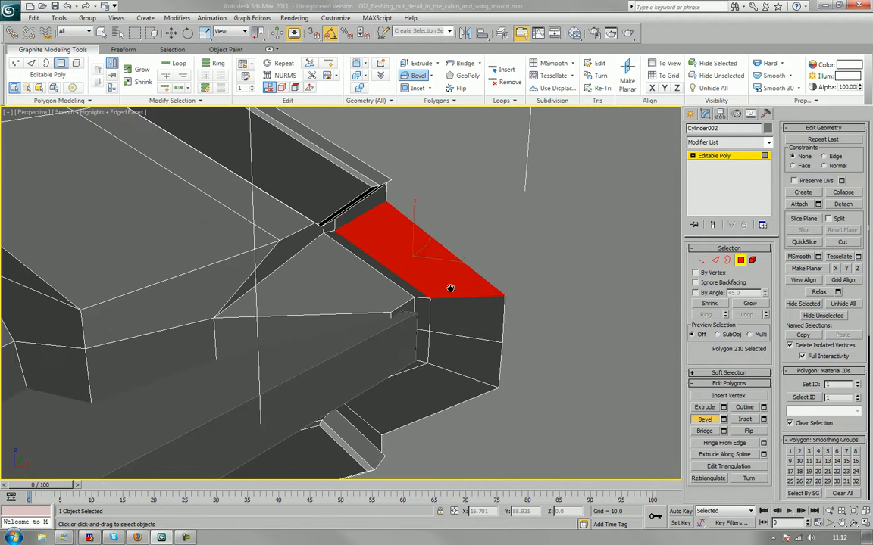
Select the four vertical edges at the flange's two outer ends and scale them taller along Z.
{"action": "left_click", "coordinate": [717, 259]}
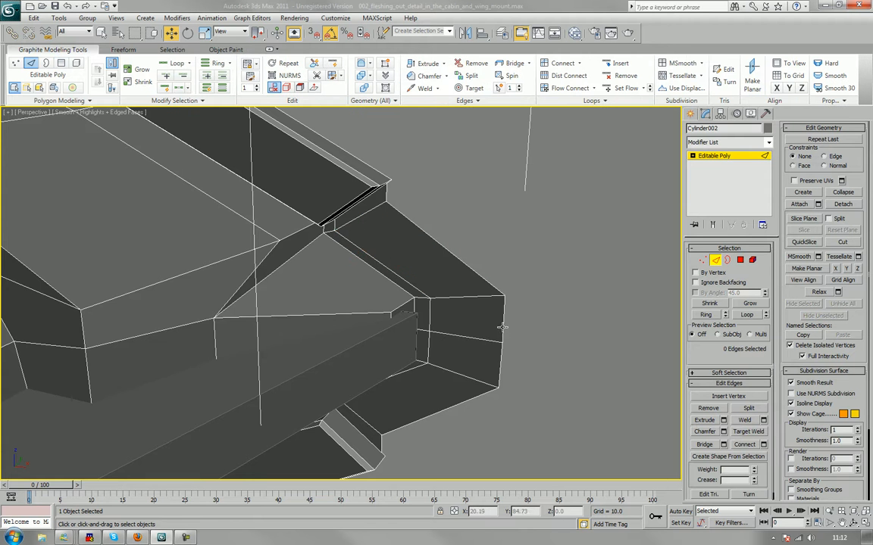
{"action": "left_click", "coordinate": [501, 364], "text": "ctrl"}
{"action": "scroll", "coordinate": [478, 360], "scroll_direction": "down", "scroll_amount": 5}
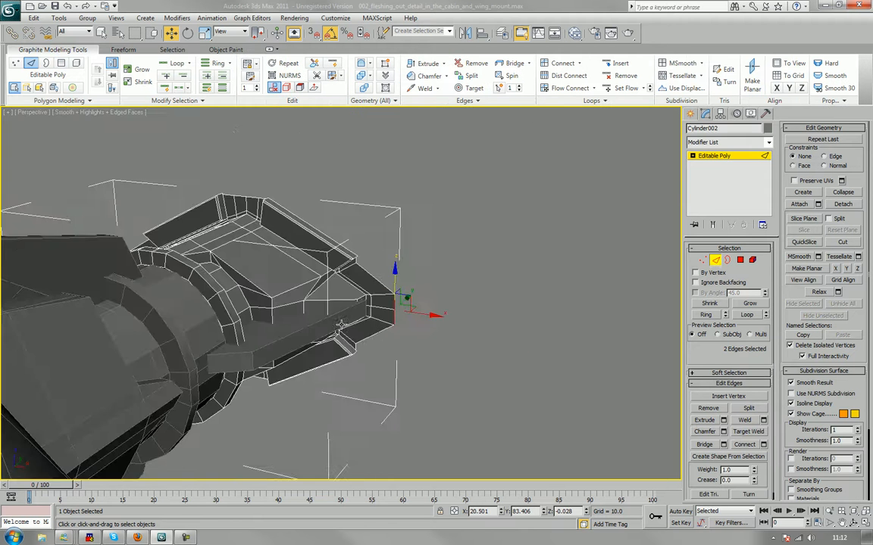
{"action": "middle_click_drag", "start_coordinate": [322, 325], "coordinate": [418, 322], "text": "alt"}
{"action": "left_click", "coordinate": [312, 324], "text": "ctrl"}
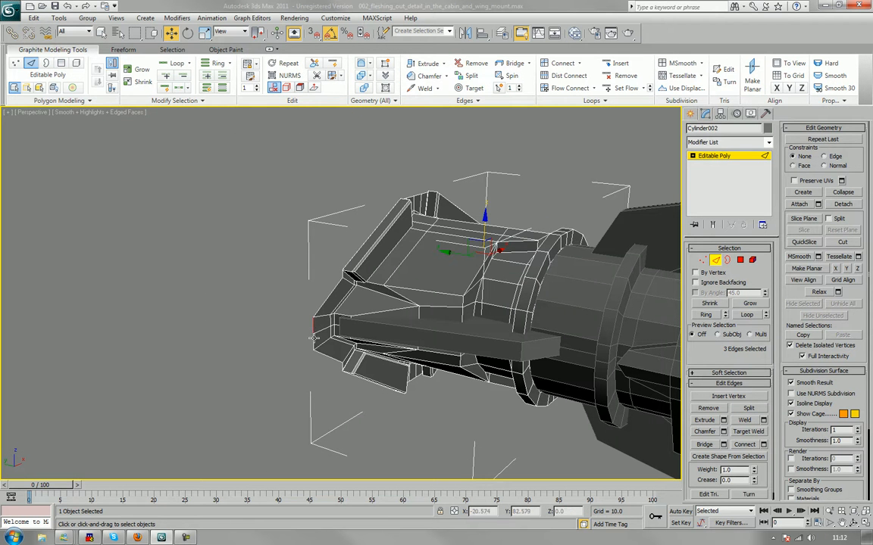
{"action": "left_click", "coordinate": [315, 343], "text": "ctrl"}
{"action": "scroll", "coordinate": [348, 391], "scroll_direction": "up", "scroll_amount": 7}
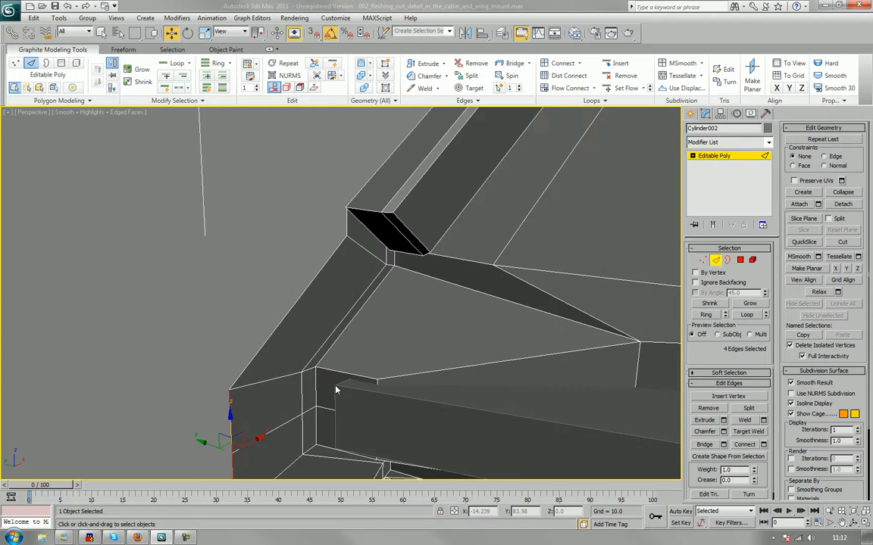
{"action": "middle_click_drag", "start_coordinate": [335, 389], "coordinate": [371, 338]}
{"action": "key", "text": "r"}
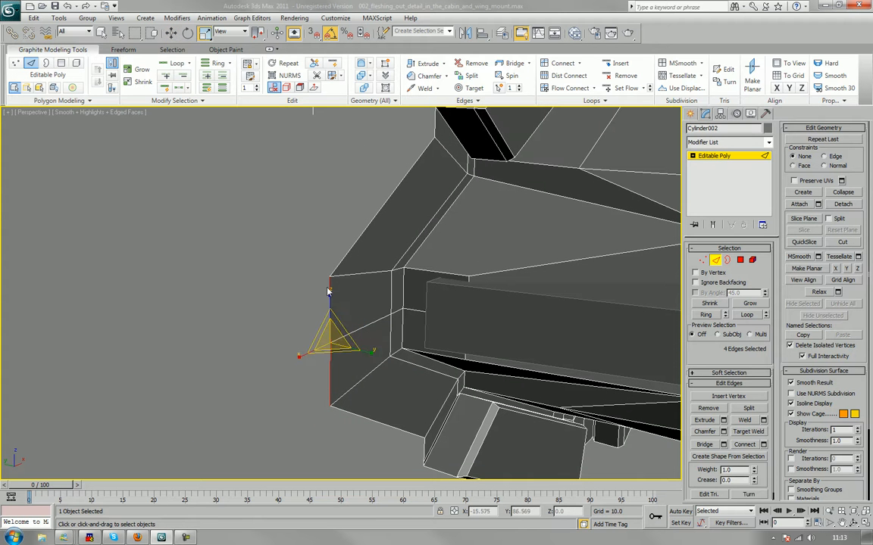
{"action": "left_click_drag", "start_coordinate": [329, 292], "coordinate": [327, 257]}
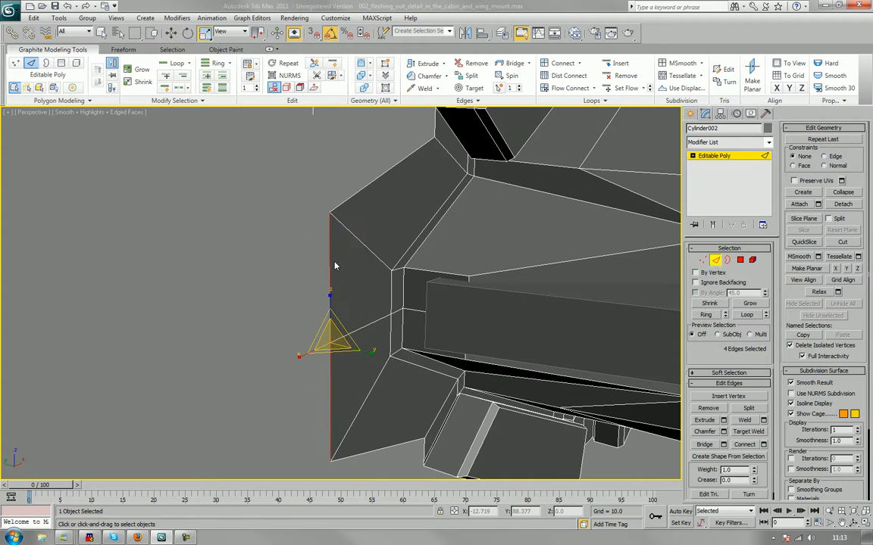
Select the four short vertical edges of the narrow inner strip at one outer end of the flange.
{"action": "scroll", "coordinate": [338, 263], "scroll_direction": "down", "scroll_amount": 6}
{"action": "middle_click_drag", "start_coordinate": [455, 263], "coordinate": [362, 278], "text": "alt"}
{"action": "scroll", "coordinate": [393, 278], "scroll_direction": "up", "scroll_amount": 3}
{"action": "scroll", "coordinate": [392, 278], "scroll_direction": "up", "scroll_amount": 3}
{"action": "scroll", "coordinate": [392, 287], "scroll_direction": "up", "scroll_amount": 3}
{"action": "scroll", "coordinate": [387, 278], "scroll_direction": "down", "scroll_amount": 3}
{"action": "scroll", "coordinate": [345, 278], "scroll_direction": "up", "scroll_amount": 3}
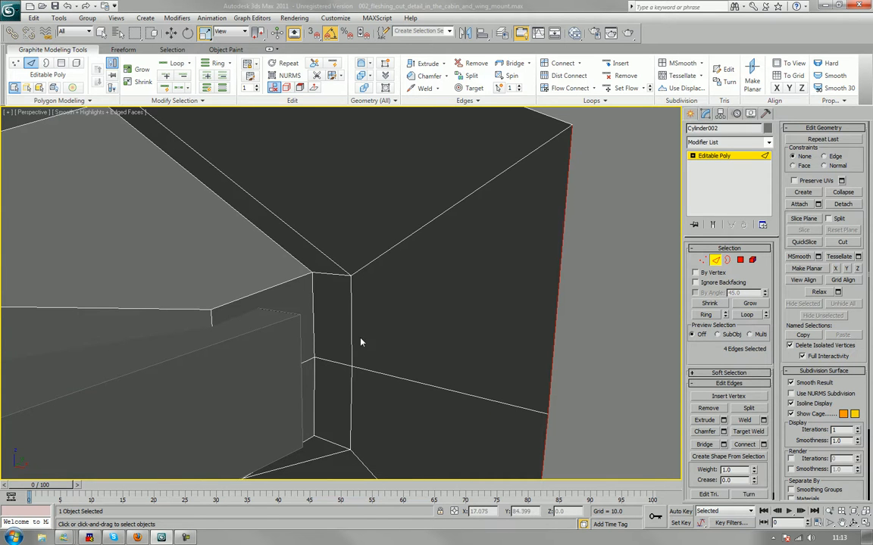
{"action": "middle_click_drag", "start_coordinate": [361, 342], "coordinate": [362, 330]}
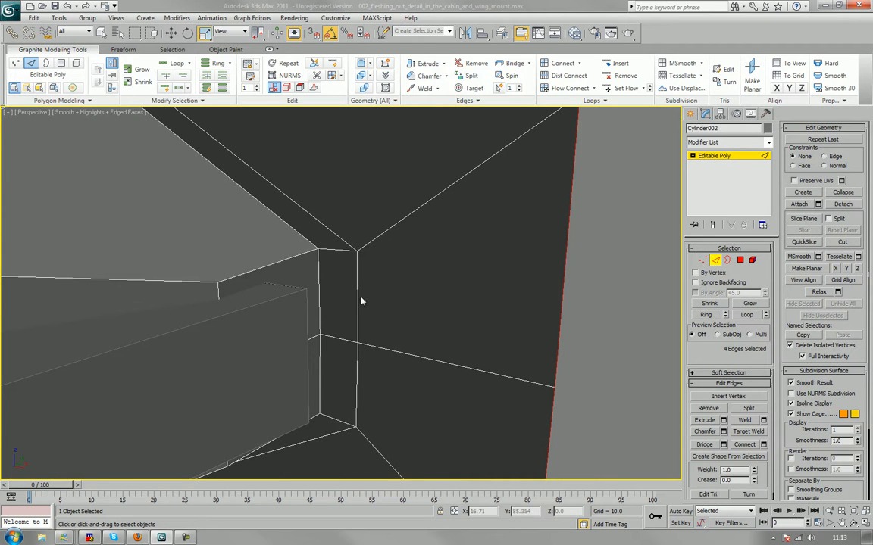
{"action": "left_click", "coordinate": [318, 294]}
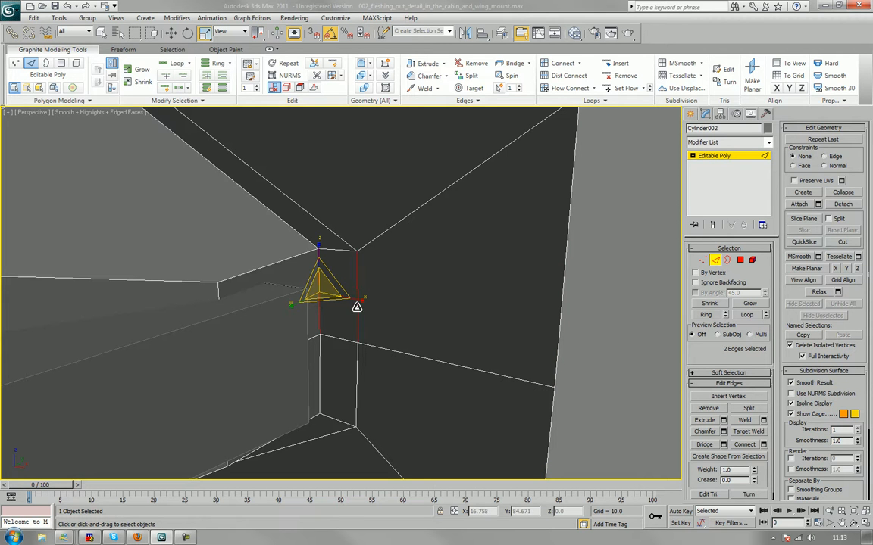
{"action": "left_click", "coordinate": [358, 307], "text": "ctrl"}
{"action": "left_click", "coordinate": [318, 376], "text": "ctrl"}
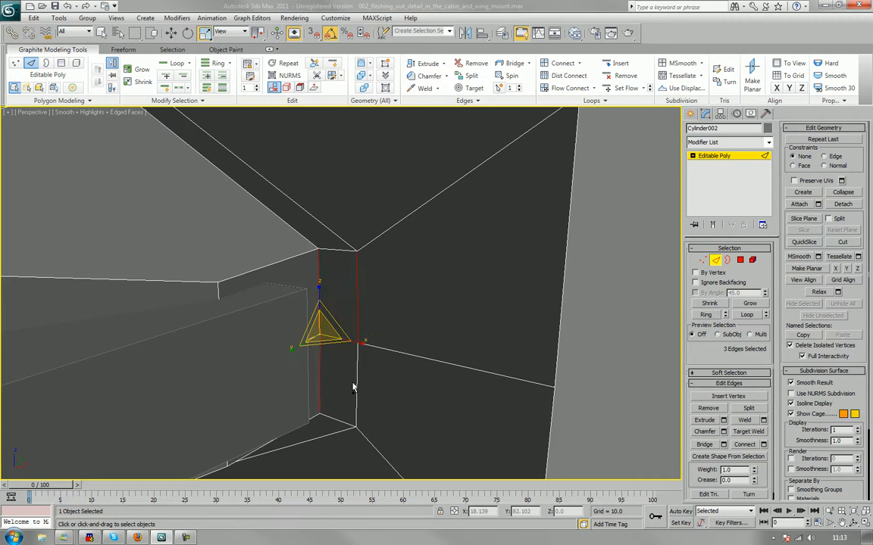
{"action": "left_click", "coordinate": [355, 385], "text": "ctrl"}
Add the four matching strip edges at the flange's opposite end and connect all eight selected edges.
{"action": "scroll", "coordinate": [505, 384], "scroll_direction": "down", "scroll_amount": 3}
{"action": "middle_click_drag", "start_coordinate": [339, 365], "coordinate": [401, 368], "text": "alt"}
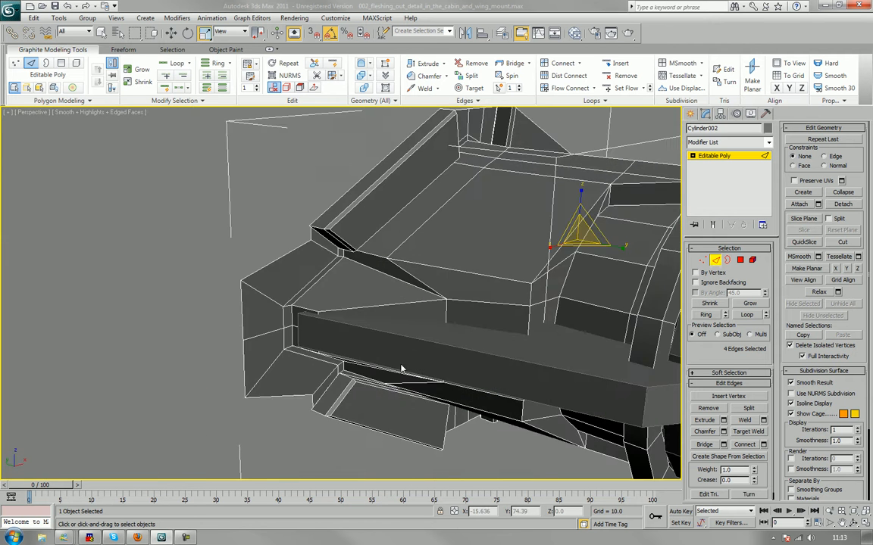
{"action": "scroll", "coordinate": [326, 364], "scroll_direction": "up", "scroll_amount": 4}
{"action": "middle_click_drag", "start_coordinate": [241, 359], "coordinate": [336, 324]}
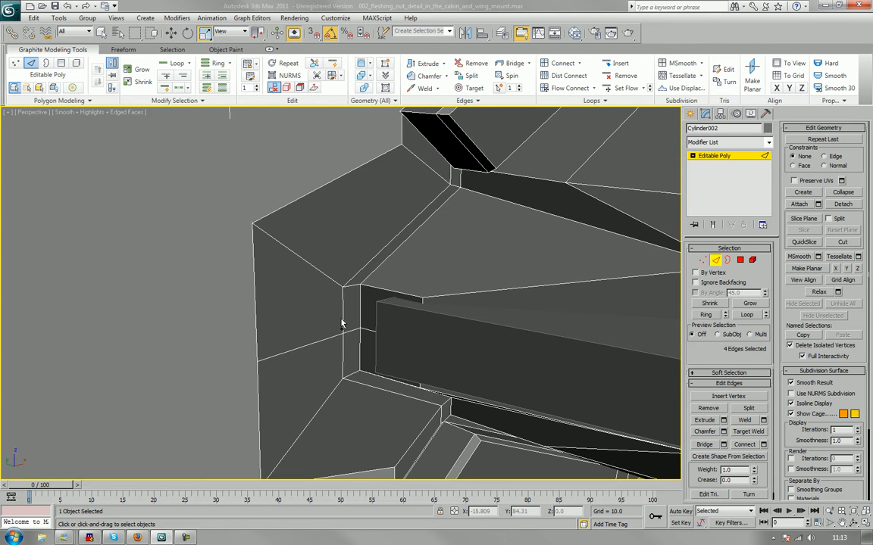
{"action": "left_click", "coordinate": [342, 318], "text": "ctrl"}
{"action": "left_click", "coordinate": [359, 313], "text": "ctrl"}
{"action": "left_click", "coordinate": [361, 348], "text": "ctrl"}
{"action": "left_click", "coordinate": [344, 359], "text": "ctrl"}
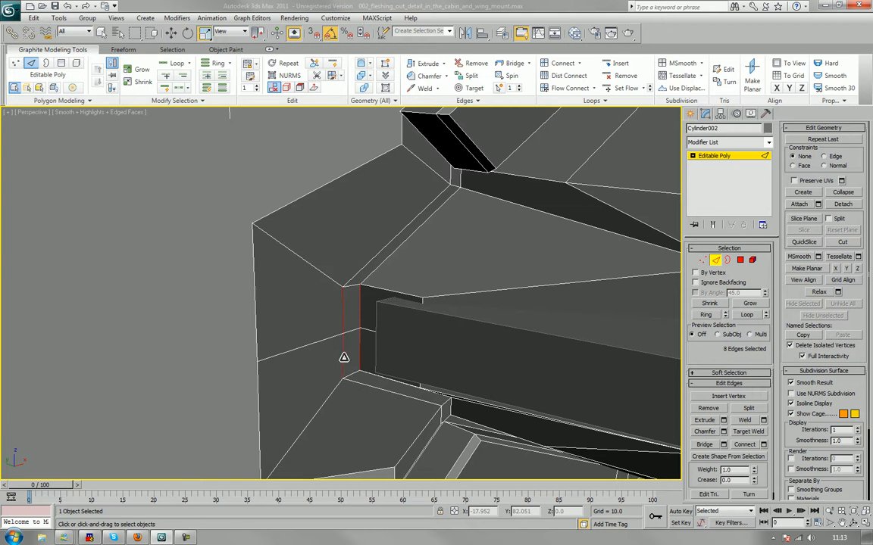
{"action": "left_click", "coordinate": [747, 444]}
Delete the first and third small polygons from the top of the narrow strip at both flange ends.
{"action": "key", "text": "4"}
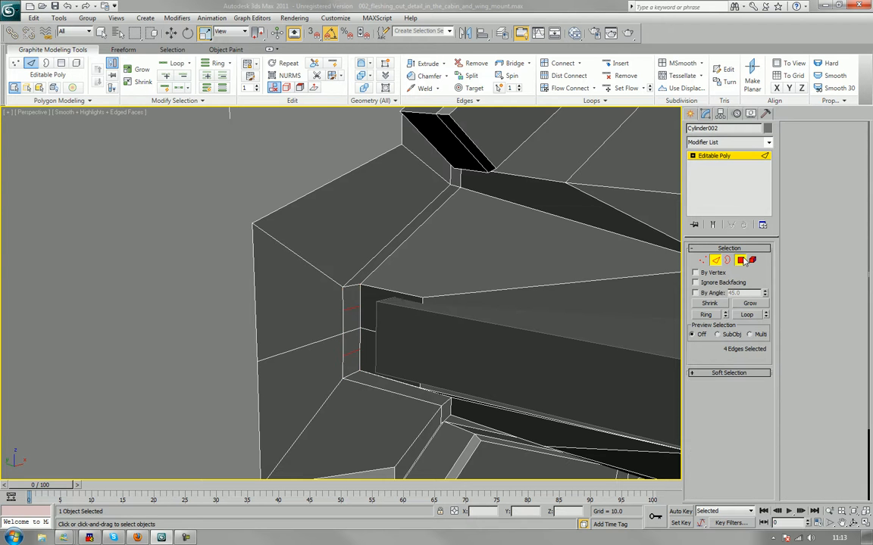
{"action": "left_click", "coordinate": [348, 300]}
{"action": "left_click", "coordinate": [351, 341], "text": "ctrl"}
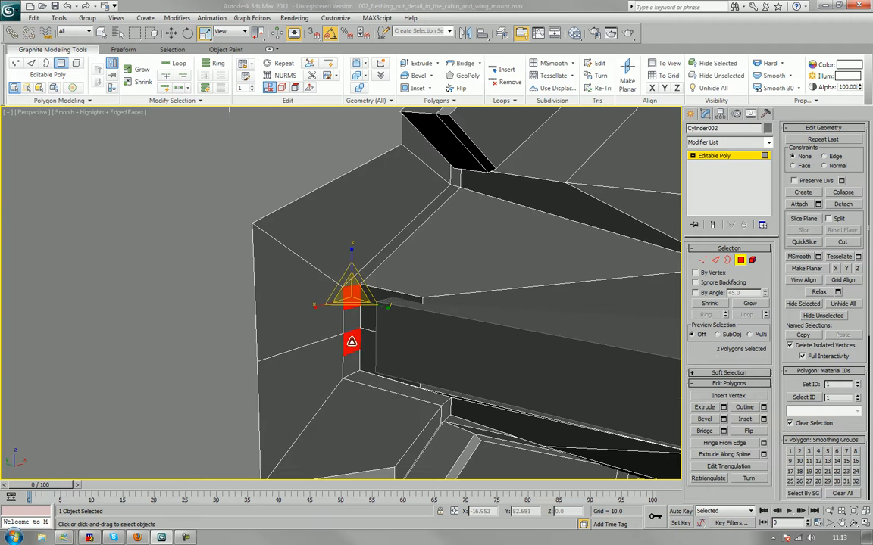
{"action": "middle_click_drag", "start_coordinate": [350, 341], "coordinate": [430, 331], "text": "alt"}
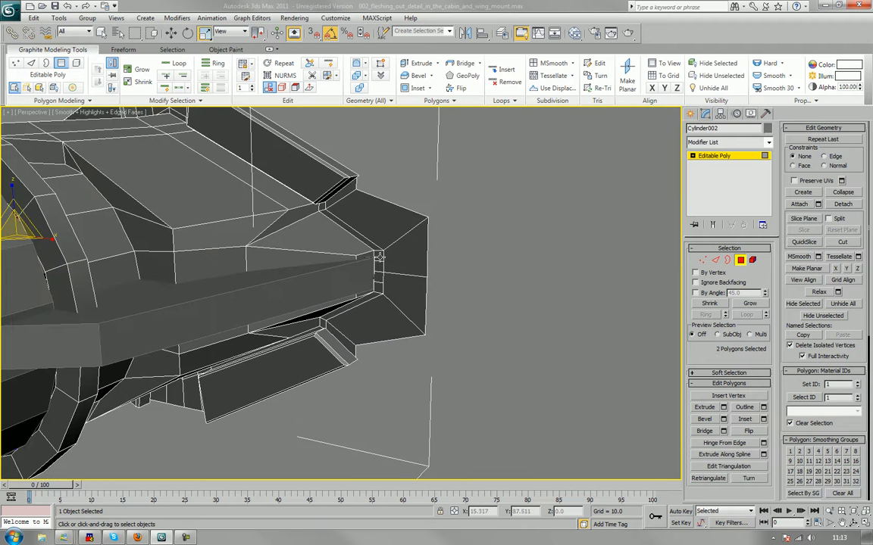
{"action": "left_click", "coordinate": [379, 258], "text": "ctrl"}
{"action": "key", "text": "Delete"}
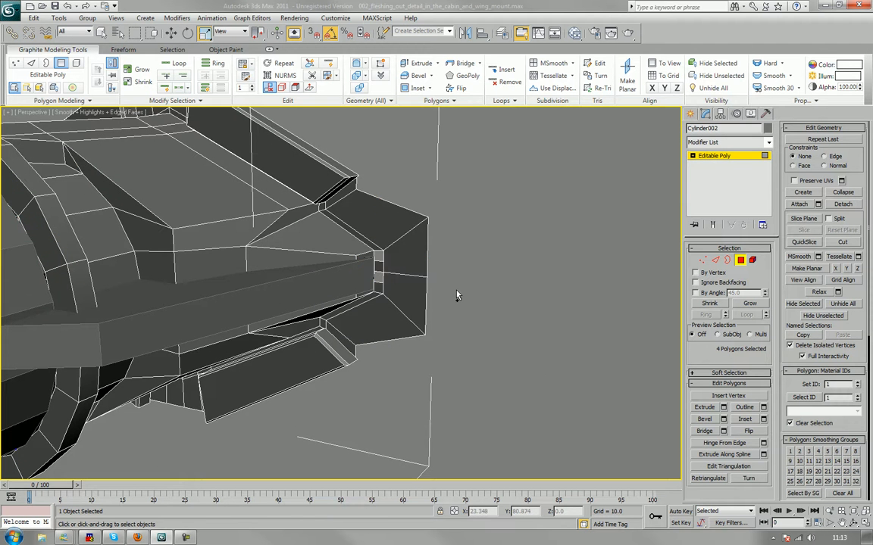
Select the small polygon between the two gaps in the strip at both flange ends.
{"action": "scroll", "coordinate": [456, 296], "scroll_direction": "up", "scroll_amount": 5}
{"action": "middle_click_drag", "start_coordinate": [458, 297], "coordinate": [362, 335]}
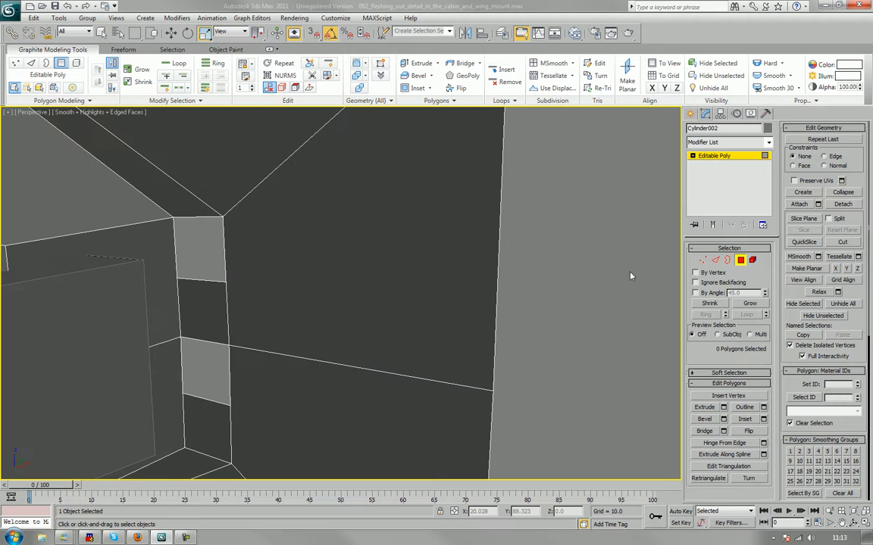
{"action": "left_click", "coordinate": [219, 316]}
{"action": "scroll", "coordinate": [158, 325], "scroll_direction": "down", "scroll_amount": 5}
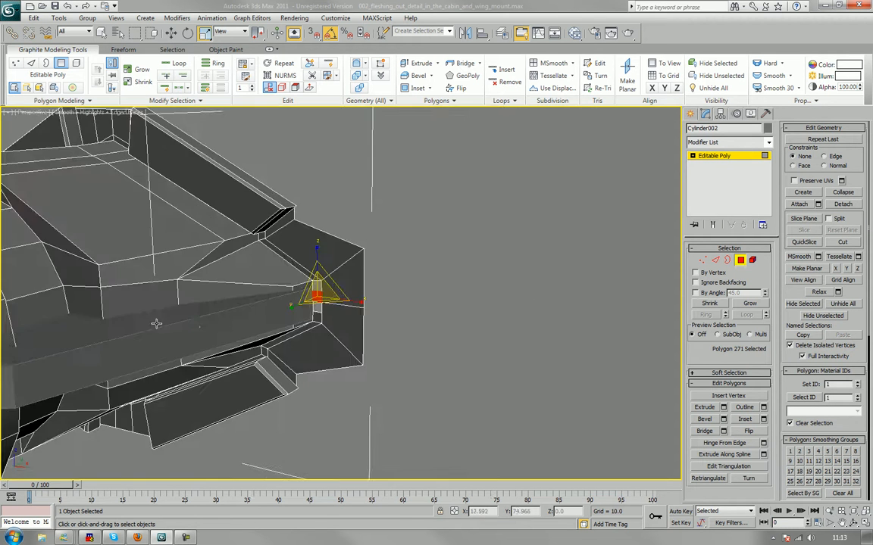
{"action": "middle_click_drag", "start_coordinate": [137, 319], "coordinate": [235, 302], "text": "alt"}
{"action": "left_click", "coordinate": [158, 281], "text": "ctrl"}
{"action": "scroll", "coordinate": [306, 296], "scroll_direction": "up", "scroll_amount": 3}
{"action": "scroll", "coordinate": [398, 286], "scroll_direction": "down", "scroll_amount": 1}
{"action": "scroll", "coordinate": [399, 287], "scroll_direction": "up", "scroll_amount": 1}
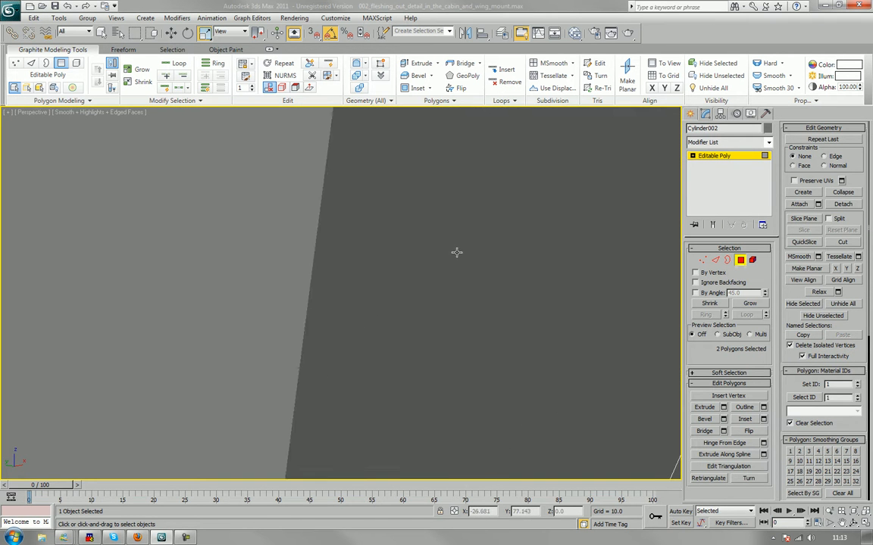
{"action": "middle_click_drag", "start_coordinate": [457, 252], "coordinate": [387, 284]}
{"action": "scroll", "coordinate": [393, 281], "scroll_direction": "down", "scroll_amount": 1}
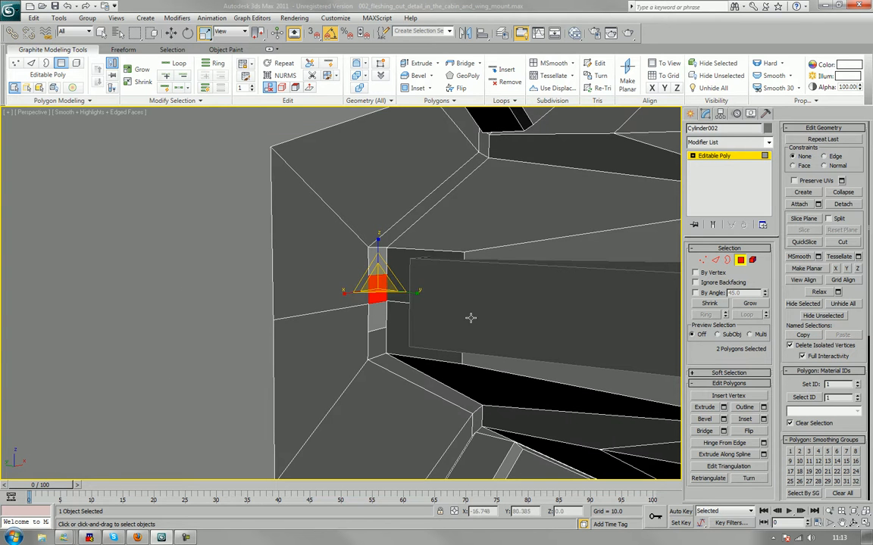
{"action": "scroll", "coordinate": [471, 316], "scroll_direction": "up", "scroll_amount": 3}
{"action": "scroll", "coordinate": [546, 307], "scroll_direction": "down", "scroll_amount": 3}
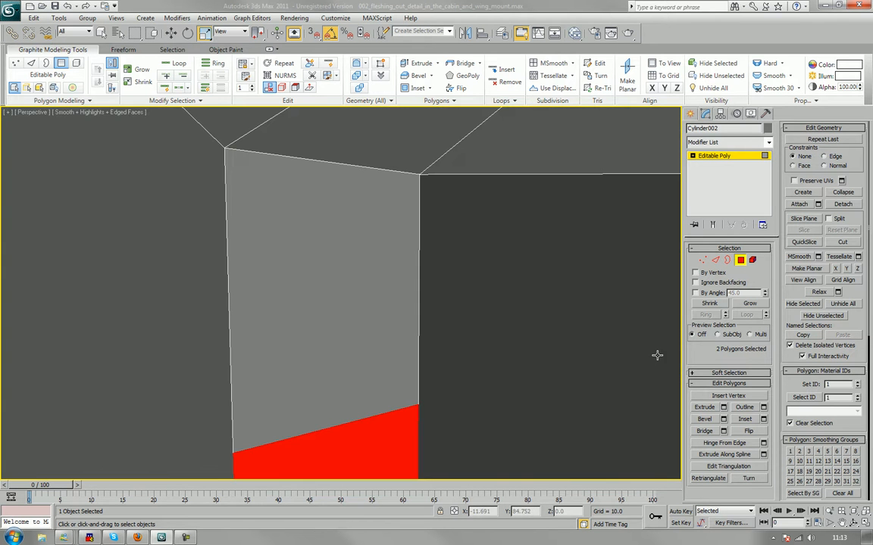
Apply Hinge From Edge to the two selected polygons, using the polygon's upper edge as hinge and an angle of 190.
{"action": "left_click", "coordinate": [763, 442]}
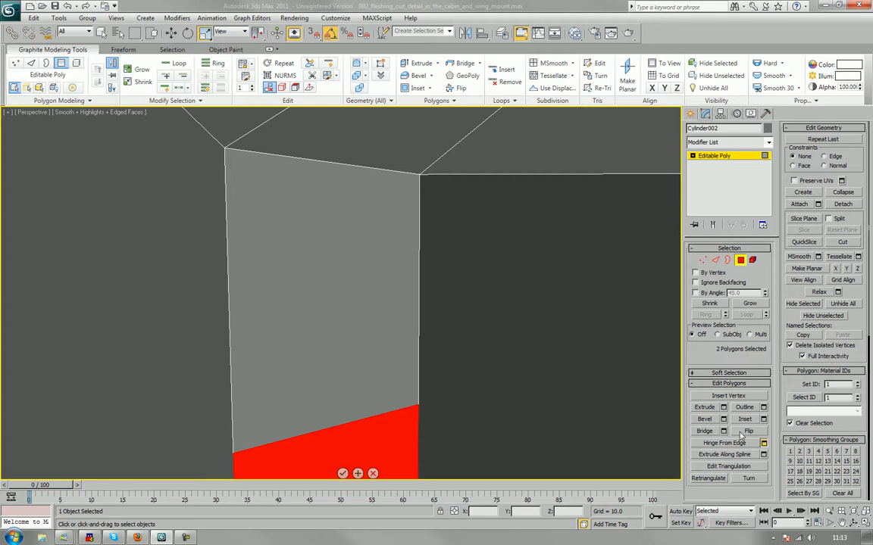
{"action": "left_click_drag", "start_coordinate": [363, 415], "coordinate": [561, 325]}
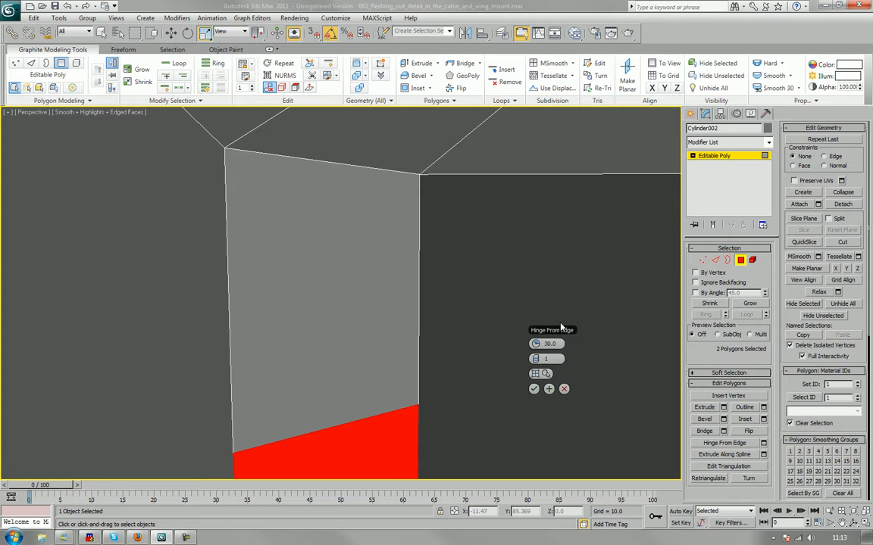
{"action": "left_click", "coordinate": [551, 366]}
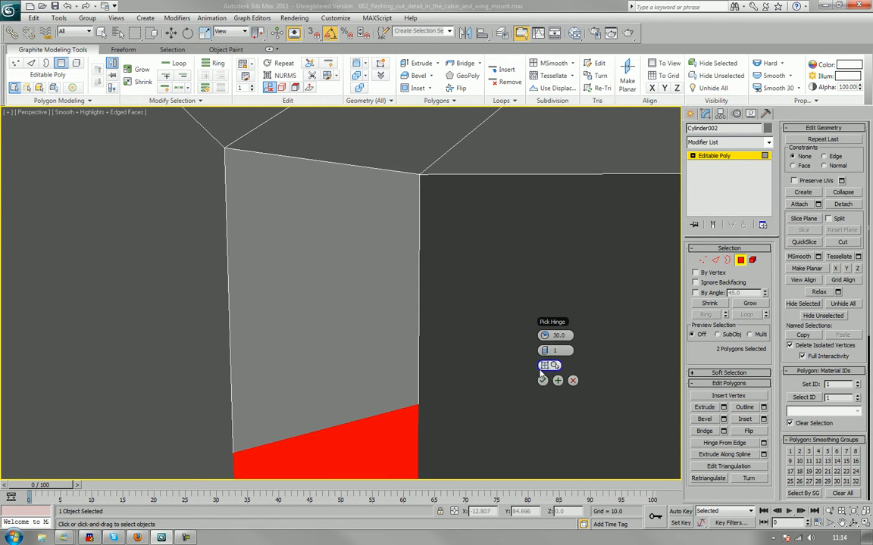
{"action": "left_click", "coordinate": [394, 408]}
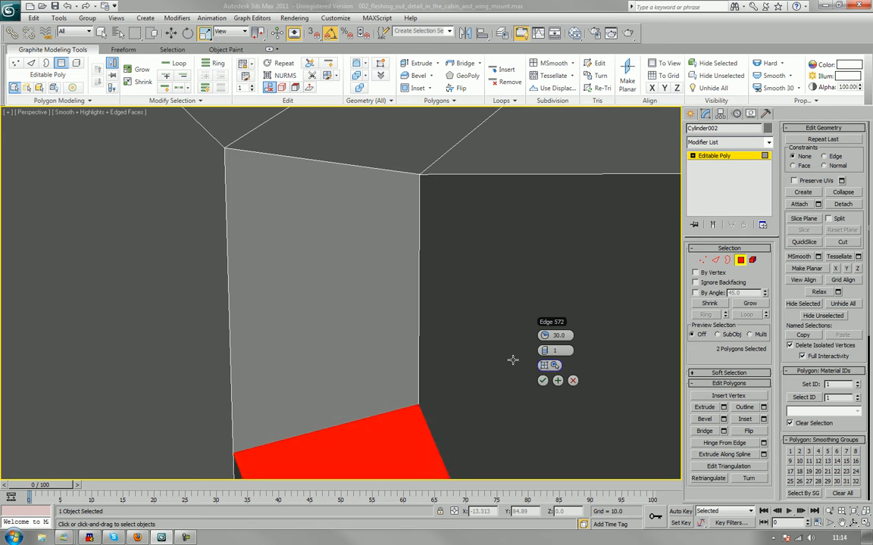
{"action": "left_click", "coordinate": [559, 335]}
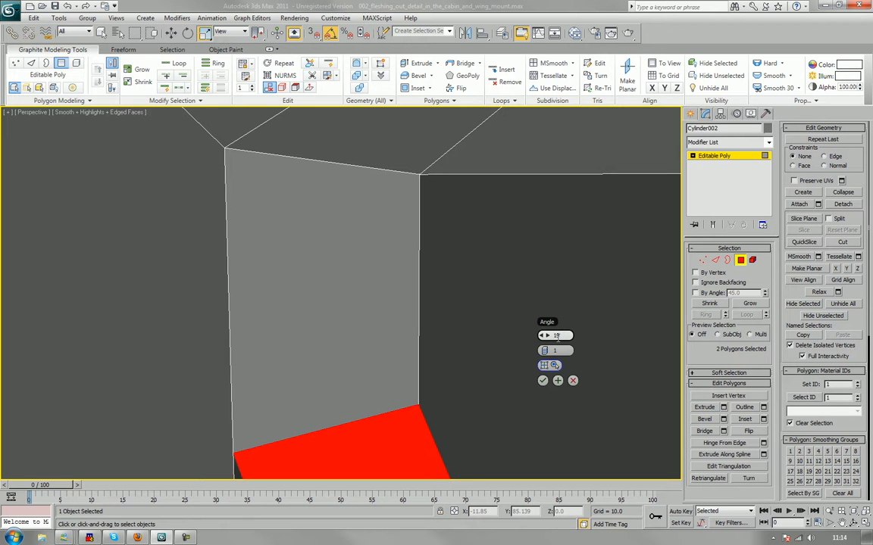
{"action": "type", "text": "180"}
{"action": "key", "text": "Tab"}
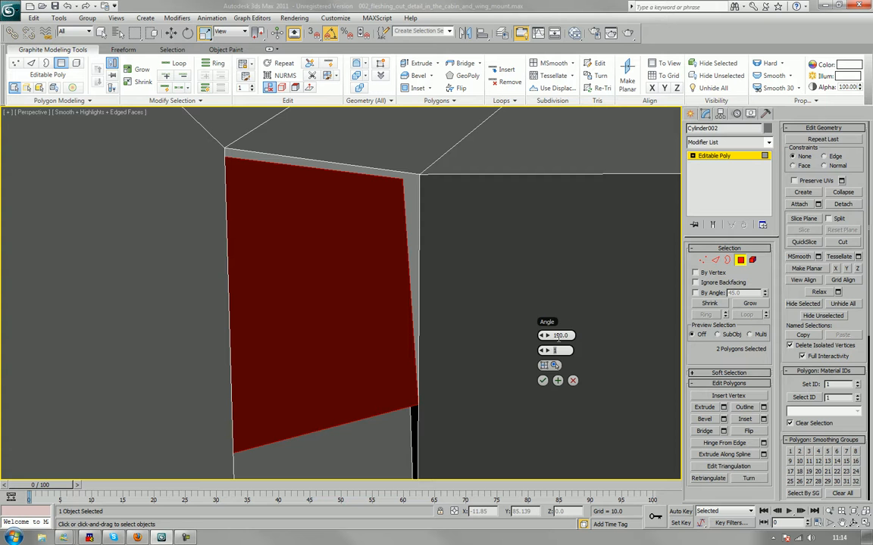
Set the hinge to 6 segments and apply it to the two selected polygons at the flange ends.
{"action": "left_click", "coordinate": [547, 351]}
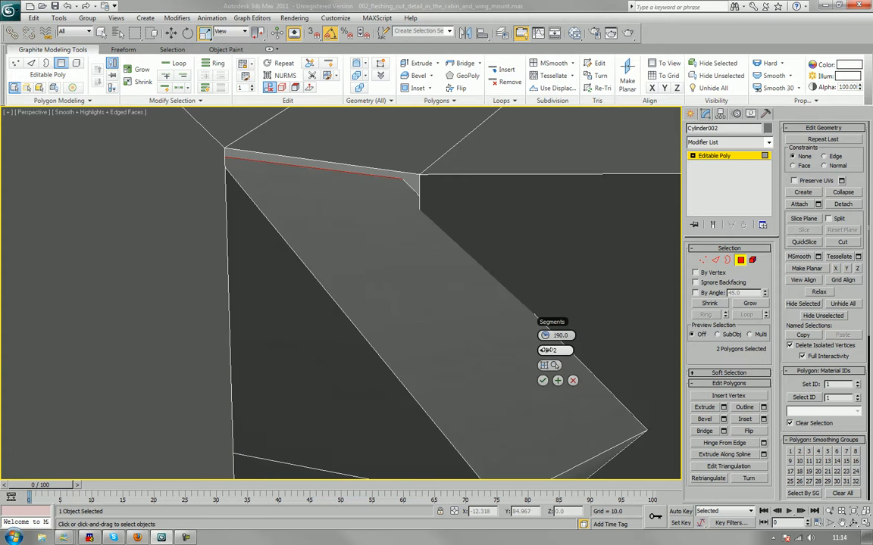
{"action": "left_click", "coordinate": [548, 351]}
{"action": "left_click", "coordinate": [547, 351]}
{"action": "left_click", "coordinate": [547, 352]}
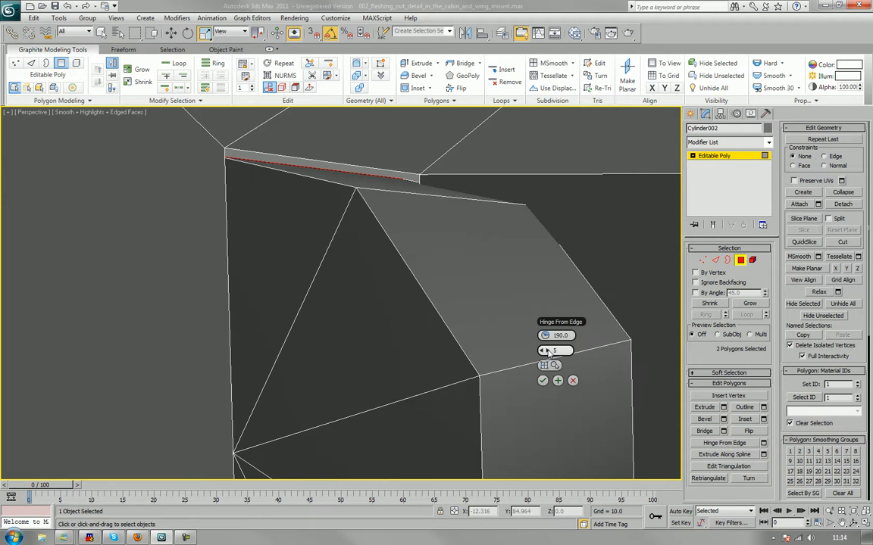
{"action": "left_click", "coordinate": [548, 350]}
{"action": "middle_click_drag", "start_coordinate": [493, 352], "coordinate": [487, 376]}
{"action": "scroll", "coordinate": [483, 335], "scroll_direction": "down", "scroll_amount": 5}
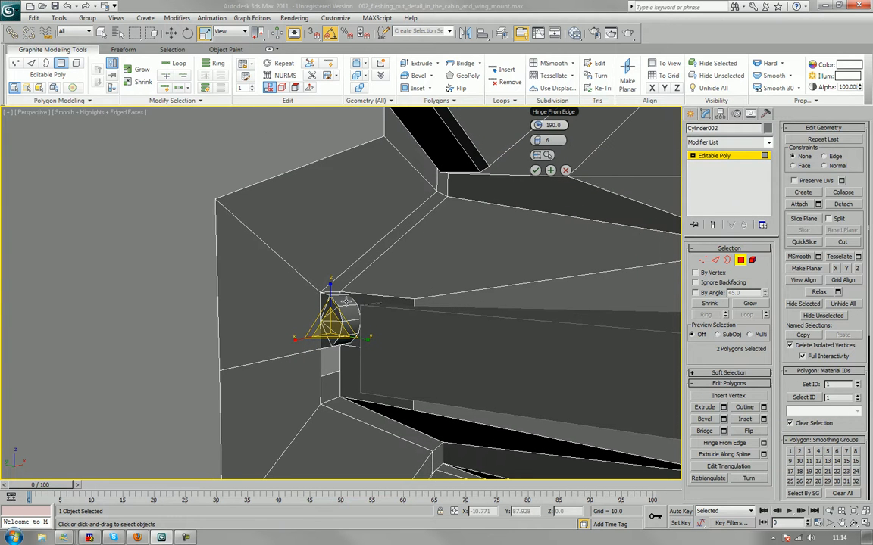
{"action": "middle_click_drag", "start_coordinate": [295, 308], "coordinate": [331, 306], "text": "alt"}
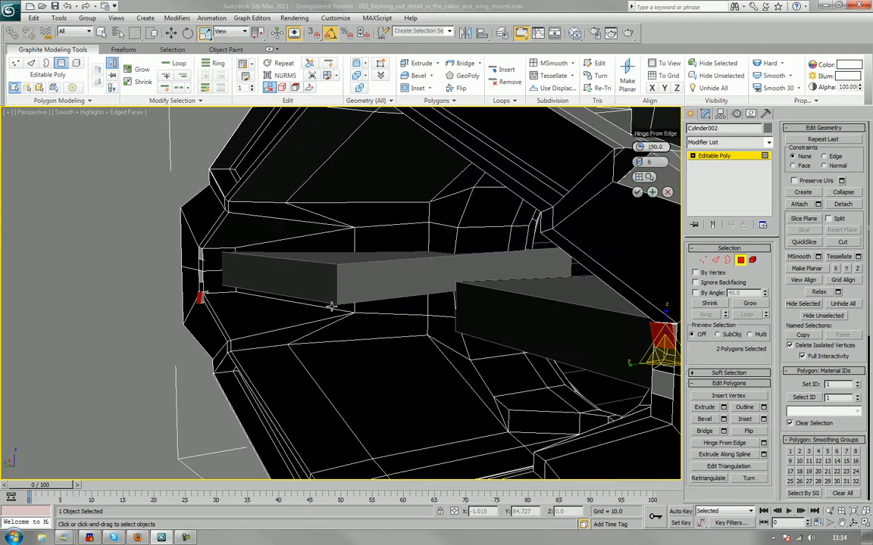
{"action": "key", "text": "ctrl+d"}
{"action": "key", "text": "ctrl+z"}
{"action": "middle_click_drag", "start_coordinate": [352, 303], "coordinate": [434, 202], "text": "alt"}
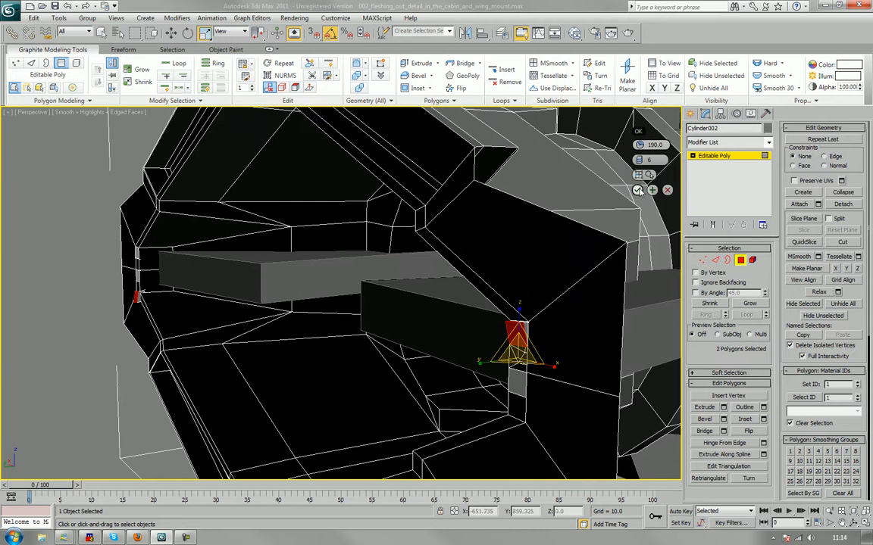
{"action": "left_click", "coordinate": [577, 175]}
{"action": "middle_click_drag", "start_coordinate": [544, 225], "coordinate": [521, 236], "text": "alt"}
{"action": "left_click", "coordinate": [521, 235]}
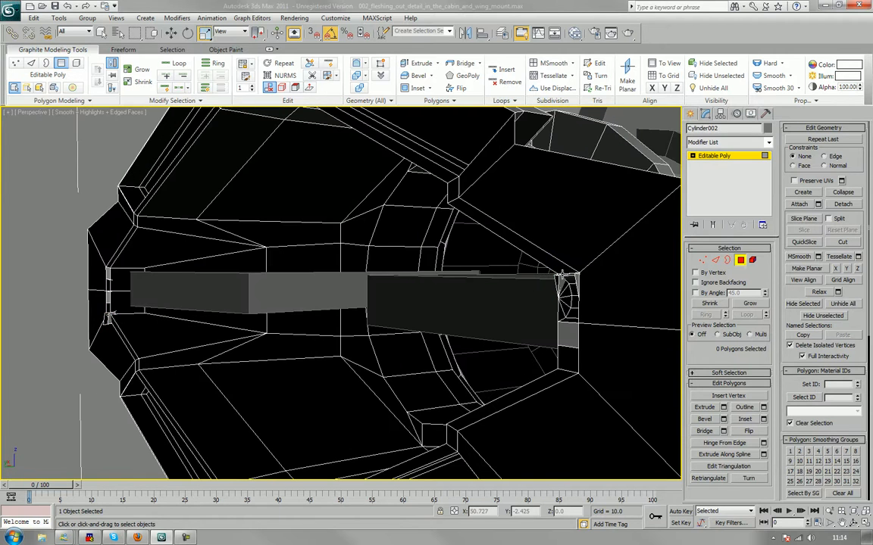
Target-weld the hinged loop's two upper vertices to the nearest corner vertices of the flange strip.
{"action": "scroll", "coordinate": [470, 282], "scroll_direction": "up", "scroll_amount": 5}
{"action": "middle_click_drag", "start_coordinate": [485, 278], "coordinate": [390, 280]}
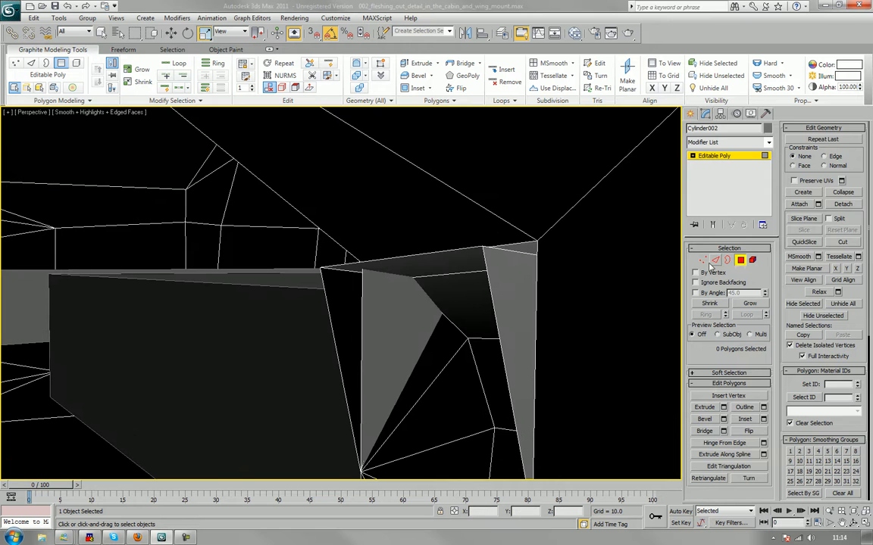
{"action": "key", "text": "1"}
{"action": "left_click", "coordinate": [747, 420]}
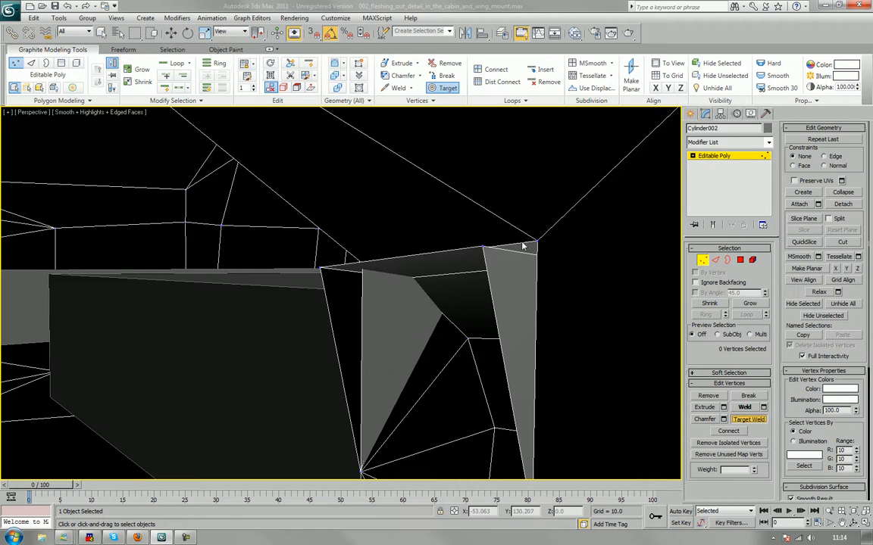
{"action": "left_click", "coordinate": [481, 246]}
{"action": "left_click", "coordinate": [536, 242]}
{"action": "left_click", "coordinate": [317, 265]}
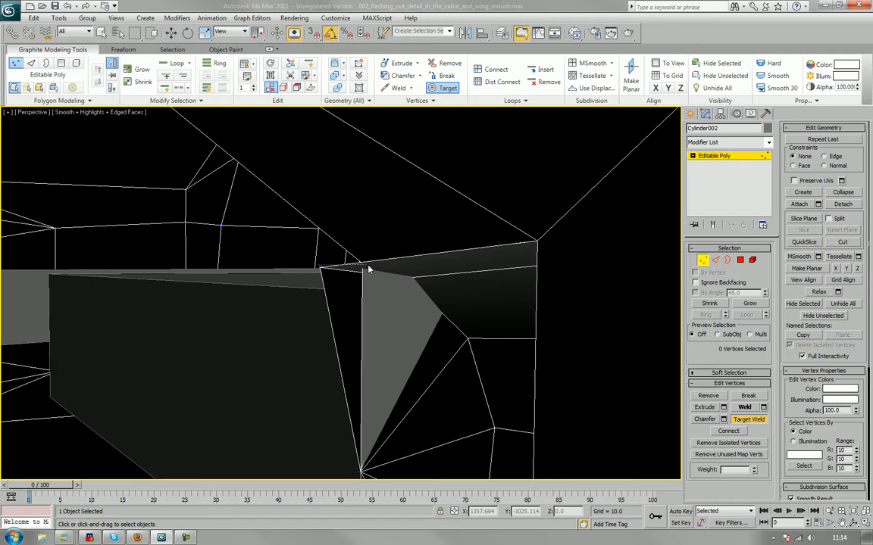
{"action": "left_click", "coordinate": [363, 265]}
{"action": "scroll", "coordinate": [362, 266], "scroll_direction": "down", "scroll_amount": 3}
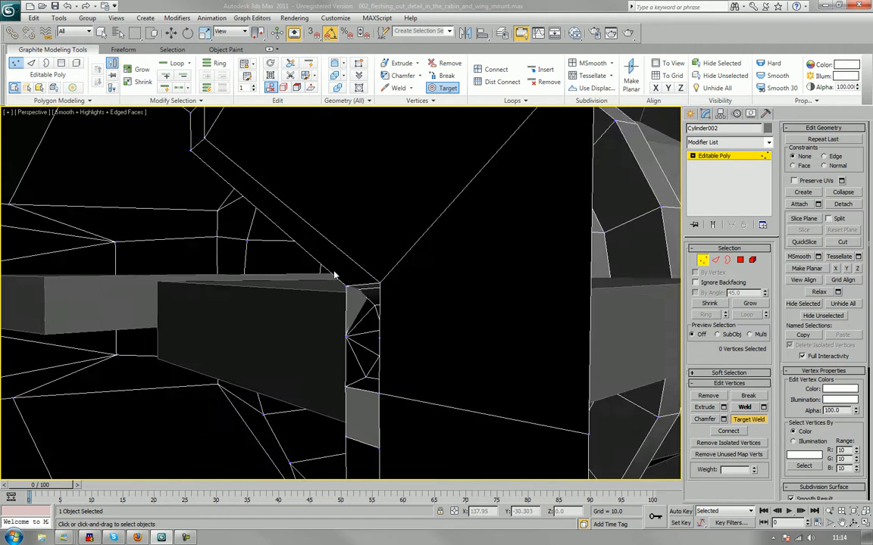
Examine the shape of the hinged loop at the flange's opposite end and how it meets the strip.
{"action": "middle_click_drag", "start_coordinate": [334, 275], "coordinate": [514, 266]}
{"action": "scroll", "coordinate": [467, 259], "scroll_direction": "down", "scroll_amount": 3}
{"action": "middle_click_drag", "start_coordinate": [436, 255], "coordinate": [474, 249], "text": "alt"}
{"action": "scroll", "coordinate": [473, 249], "scroll_direction": "down", "scroll_amount": 3}
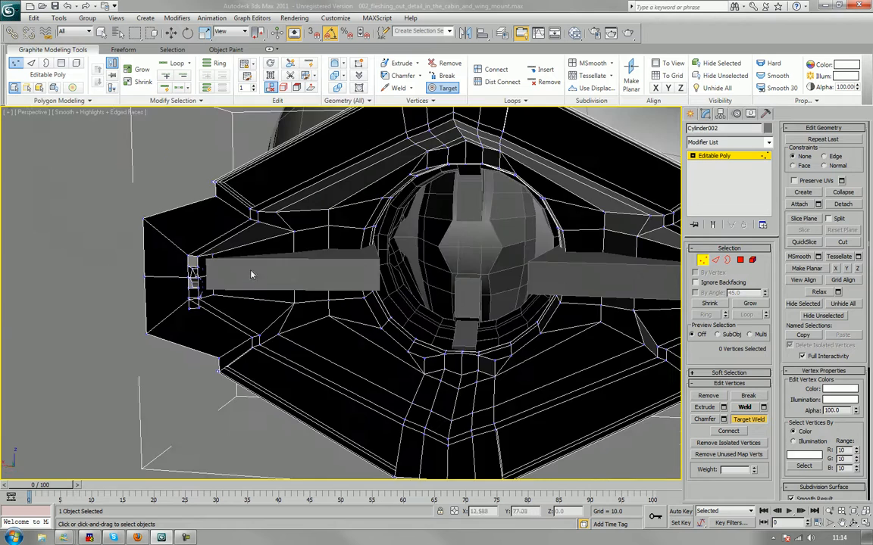
{"action": "middle_click_drag", "start_coordinate": [251, 275], "coordinate": [358, 275], "text": "alt"}
{"action": "scroll", "coordinate": [307, 274], "scroll_direction": "up", "scroll_amount": 4}
{"action": "scroll", "coordinate": [359, 275], "scroll_direction": "up", "scroll_amount": 2}
{"action": "scroll", "coordinate": [218, 282], "scroll_direction": "up", "scroll_amount": 2}
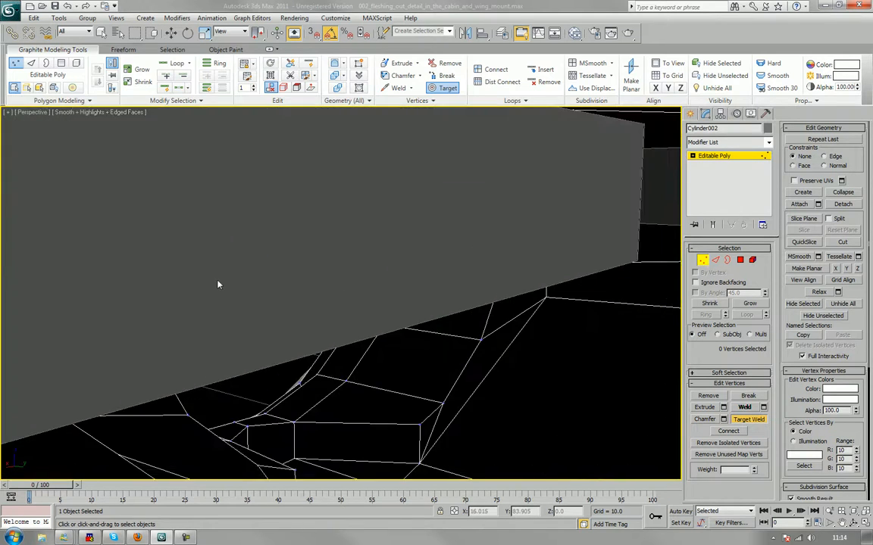
{"action": "middle_click_drag", "start_coordinate": [218, 283], "coordinate": [341, 284]}
{"action": "scroll", "coordinate": [342, 285], "scroll_direction": "down", "scroll_amount": 3}
{"action": "scroll", "coordinate": [351, 270], "scroll_direction": "up", "scroll_amount": 3}
{"action": "middle_click_drag", "start_coordinate": [354, 249], "coordinate": [392, 237], "text": "alt"}
{"action": "scroll", "coordinate": [343, 265], "scroll_direction": "down", "scroll_amount": 3}
{"action": "scroll", "coordinate": [388, 267], "scroll_direction": "up", "scroll_amount": 3}
{"action": "scroll", "coordinate": [368, 246], "scroll_direction": "down", "scroll_amount": 3}
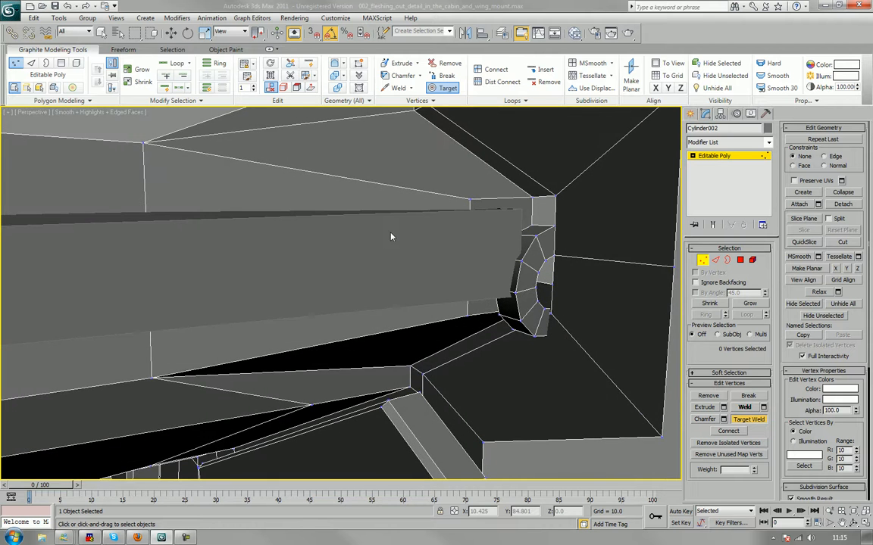
{"action": "middle_click_drag", "start_coordinate": [447, 240], "coordinate": [391, 278]}
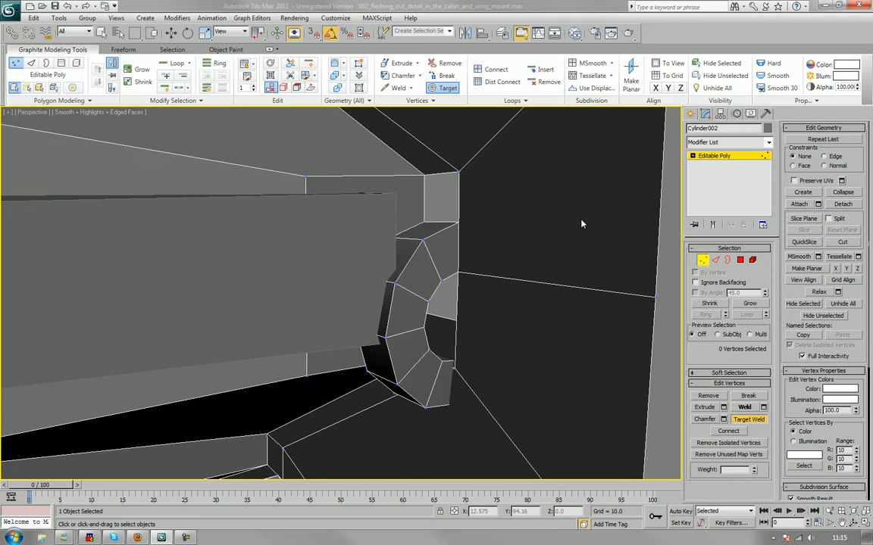
{"action": "scroll", "coordinate": [582, 224], "scroll_direction": "up", "scroll_amount": 5}
{"action": "scroll", "coordinate": [450, 246], "scroll_direction": "down", "scroll_amount": 3}
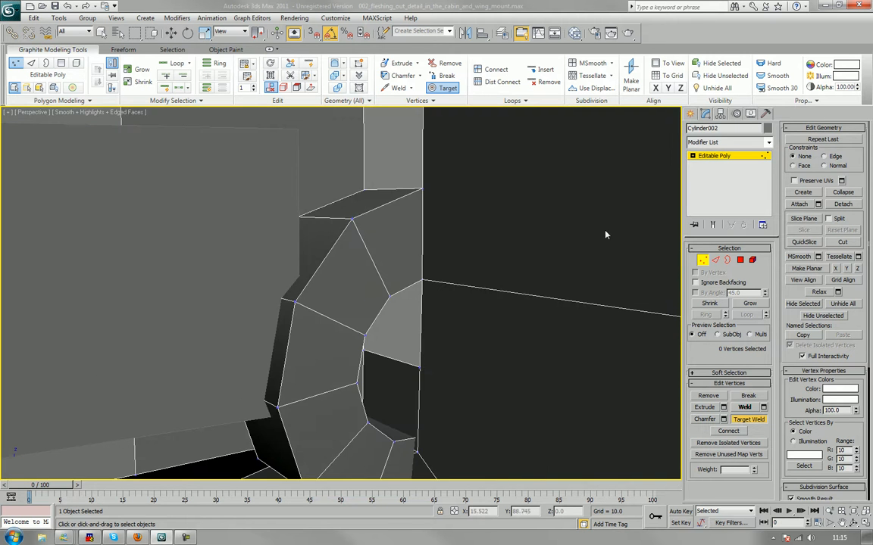
Undo the vertex welds, the hinged loops and the polygon deletions in the strip at the flange ends.
{"action": "key", "text": "ctrl+z"}
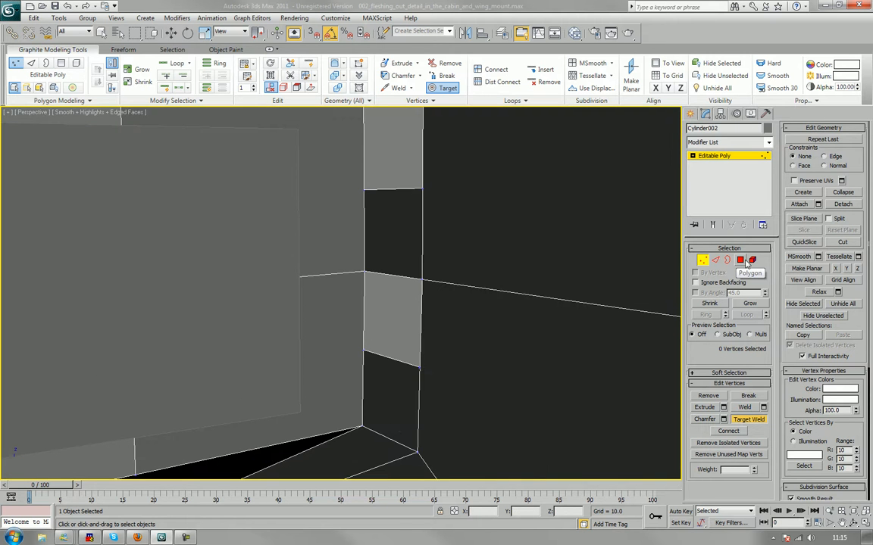
{"action": "middle_click_drag", "start_coordinate": [532, 230], "coordinate": [519, 296], "text": "alt"}
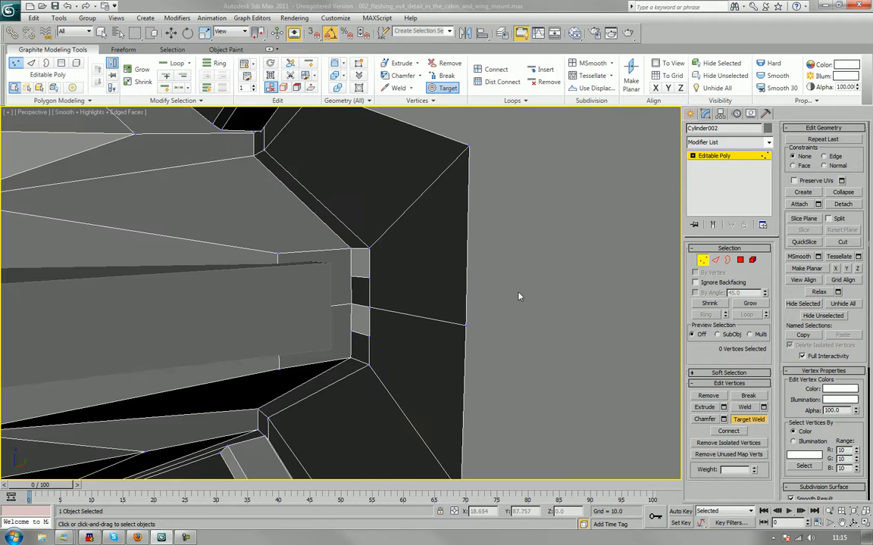
{"action": "scroll", "coordinate": [519, 296], "scroll_direction": "up", "scroll_amount": 2}
{"action": "scroll", "coordinate": [517, 296], "scroll_direction": "down", "scroll_amount": 2}
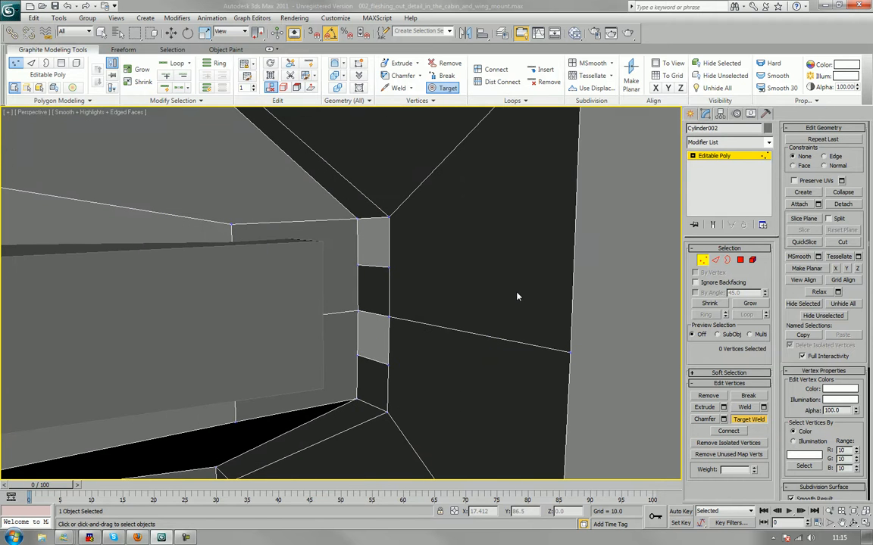
{"action": "middle_click_drag", "start_coordinate": [516, 296], "coordinate": [489, 317], "text": "alt"}
{"action": "scroll", "coordinate": [485, 326], "scroll_direction": "up", "scroll_amount": 2}
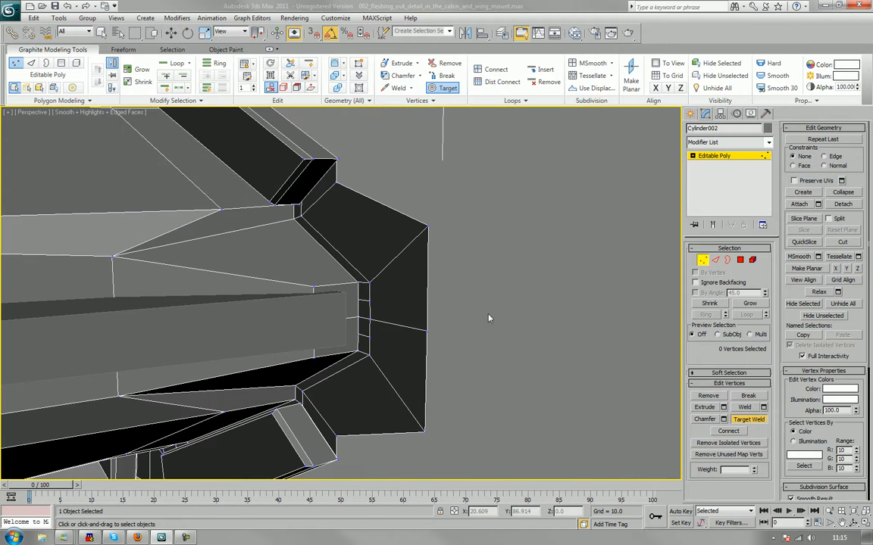
Create a cylinder of about 0.53 radius and 2.7 height with AutoGrid on the flange's end face beside the strip.
{"action": "left_click", "coordinate": [700, 263]}
{"action": "middle_click_drag", "start_coordinate": [531, 260], "coordinate": [554, 275]}
{"action": "left_click", "coordinate": [691, 115]}
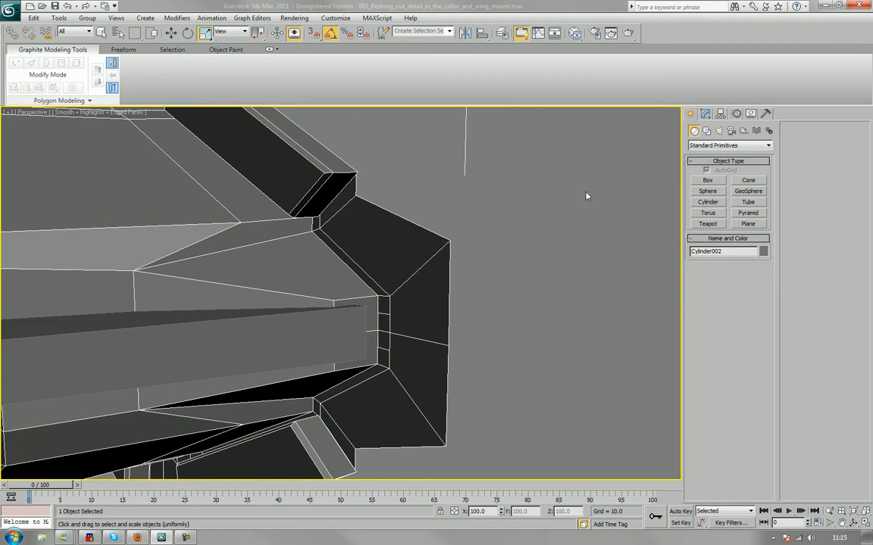
{"action": "left_click", "coordinate": [707, 202]}
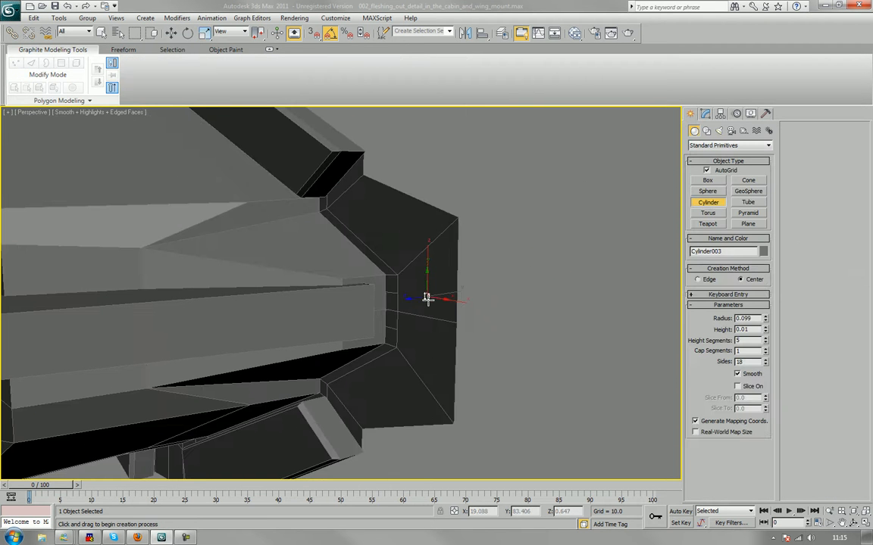
{"action": "left_click_drag", "start_coordinate": [427, 298], "coordinate": [421, 295]}
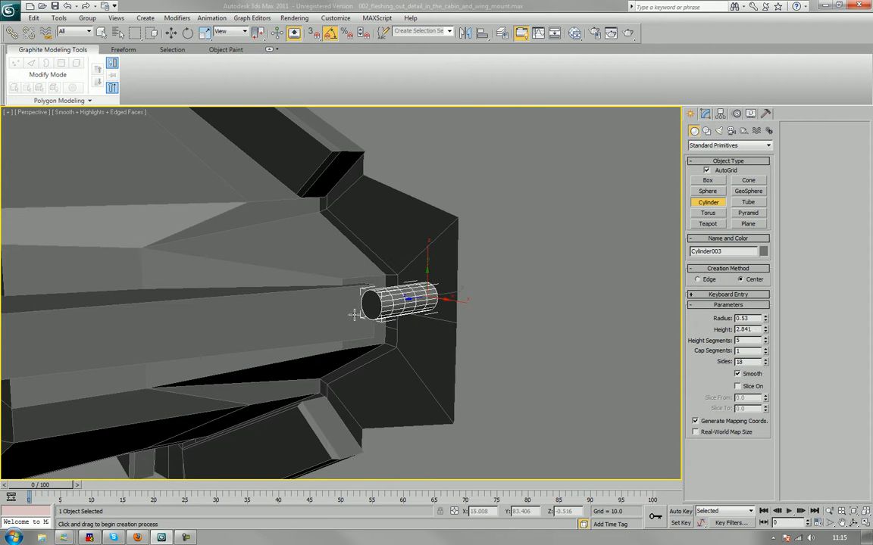
{"action": "left_click", "coordinate": [369, 306]}
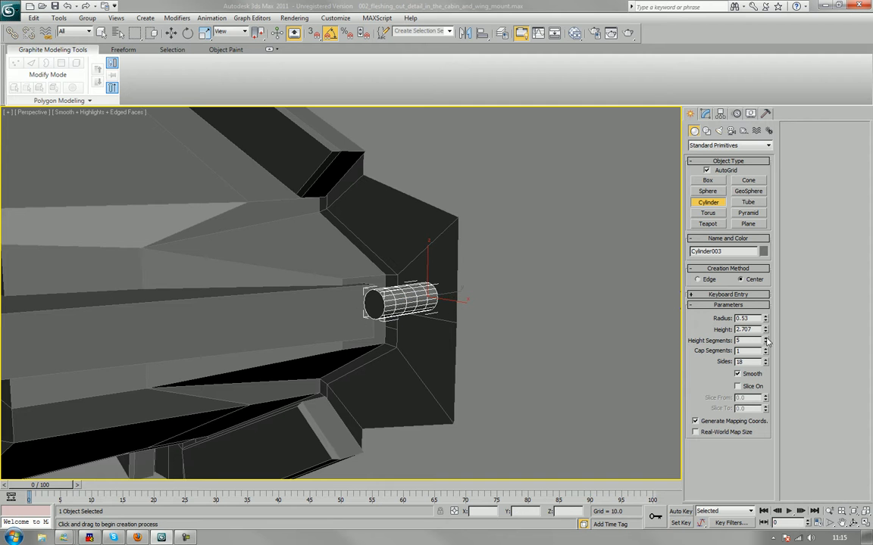
Give the cylinder 1 height segment, slice it to 180 degrees and reduce its number of sides.
{"action": "left_click_drag", "start_coordinate": [767, 341], "coordinate": [769, 373]}
{"action": "left_click", "coordinate": [737, 386]}
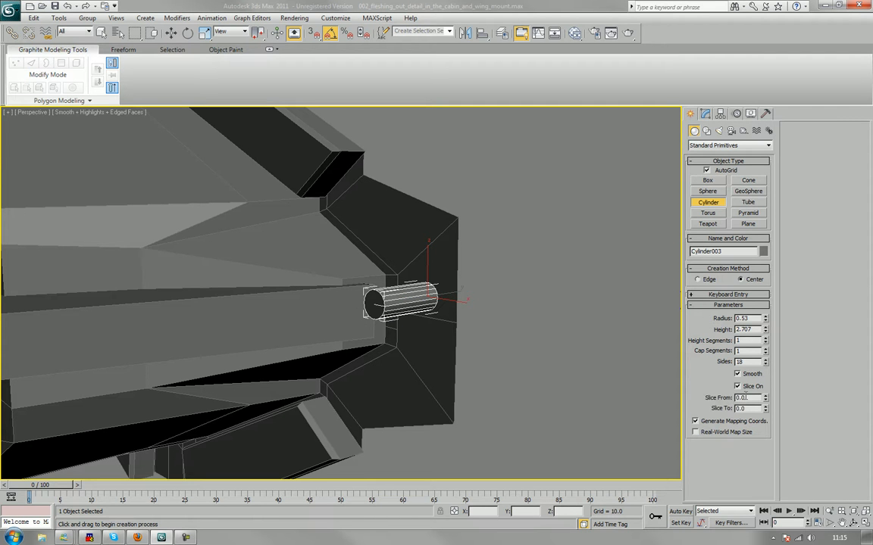
{"action": "left_click", "coordinate": [738, 409]}
{"action": "type", "text": "180"}
{"action": "key", "text": "Return"}
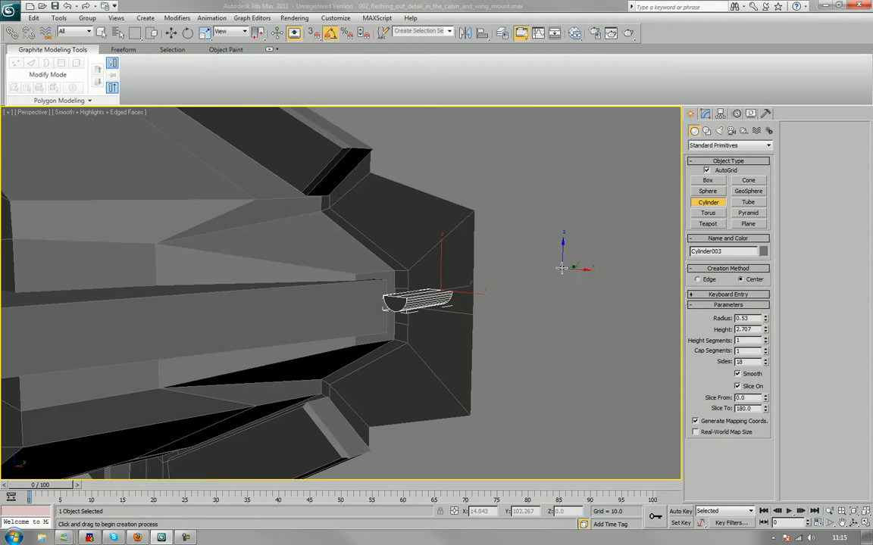
{"action": "scroll", "coordinate": [529, 325], "scroll_direction": "up", "scroll_amount": 5}
{"action": "middle_click_drag", "start_coordinate": [563, 265], "coordinate": [493, 182]}
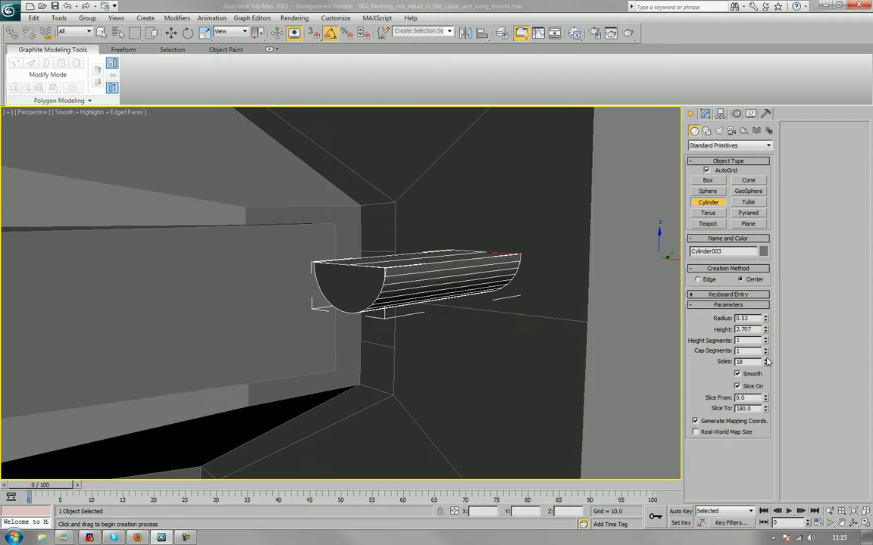
{"action": "left_click_drag", "start_coordinate": [766, 364], "coordinate": [766, 412]}
Convert the half cylinder to an editable poly and rotate it to lie along X with its flat side towards the flange.
{"action": "key", "text": "r"}
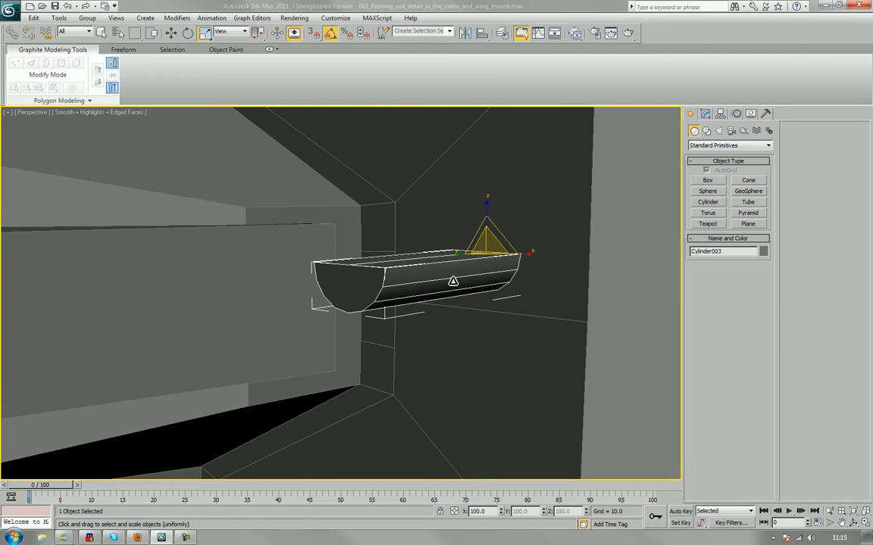
{"action": "right_click", "coordinate": [457, 287]}
{"action": "mouse_move", "coordinate": [492, 381]}
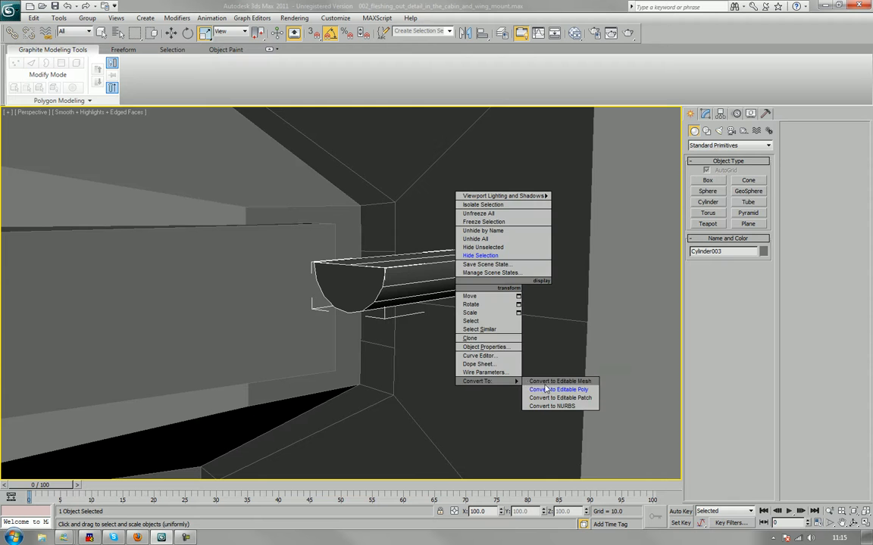
{"action": "left_click", "coordinate": [558, 389]}
{"action": "key", "text": "e"}
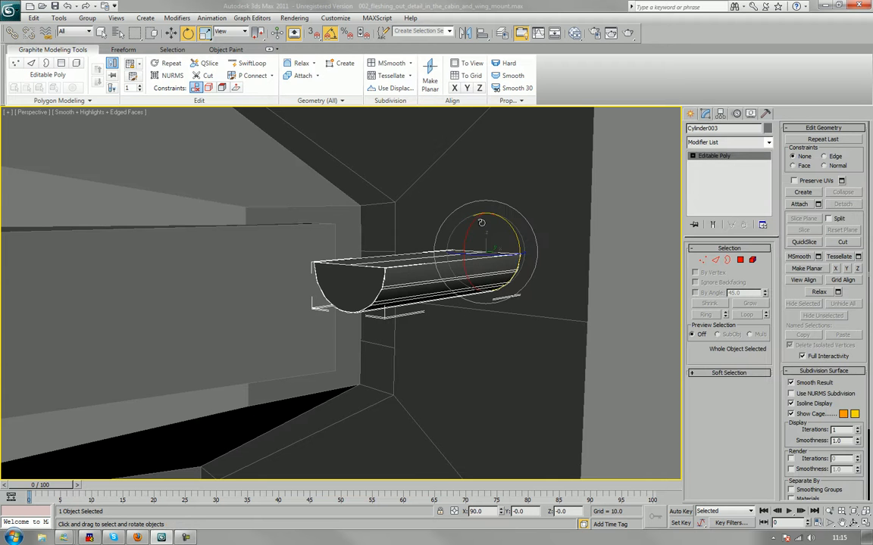
{"action": "left_click_drag", "start_coordinate": [467, 235], "coordinate": [471, 199]}
{"action": "left_click_drag", "start_coordinate": [505, 231], "coordinate": [528, 268]}
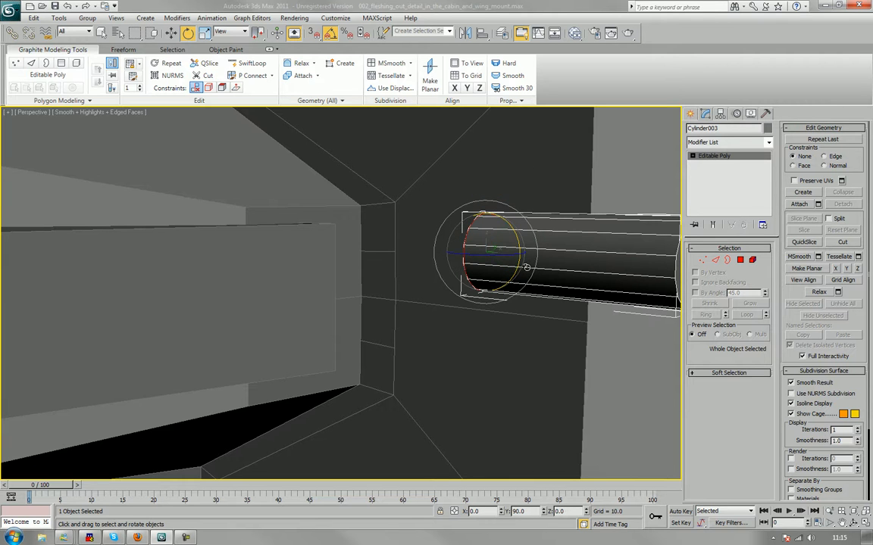
Move the half cylinder against the flange end beside the strip and place a copy directly below it.
{"action": "key", "text": "w"}
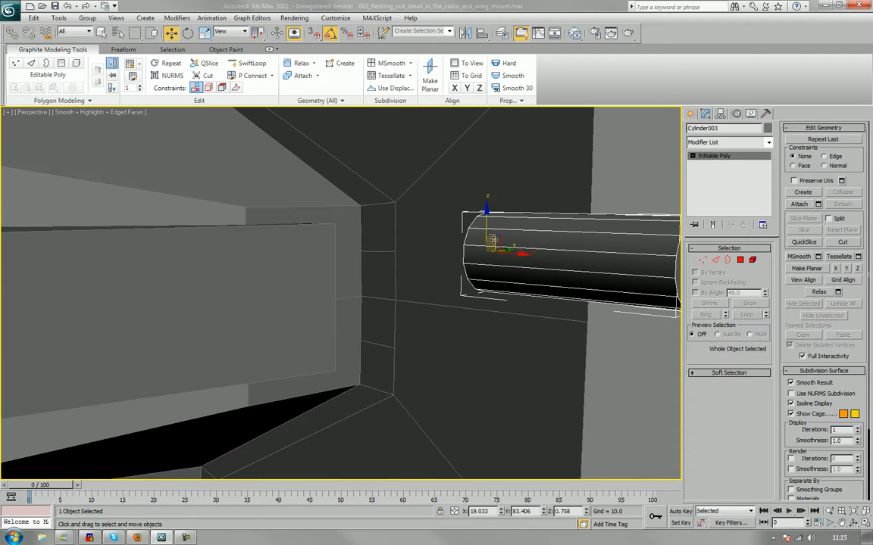
{"action": "left_click_drag", "start_coordinate": [482, 239], "coordinate": [434, 259]}
{"action": "right_click", "coordinate": [434, 260]}
{"action": "middle_click_drag", "start_coordinate": [434, 260], "coordinate": [602, 277], "text": "alt"}
{"action": "mouse_move", "coordinate": [604, 276]}
{"action": "left_mouse_down"}
{"action": "mouse_move", "coordinate": [488, 303]}
{"action": "mouse_move", "coordinate": [478, 291]}
{"action": "mouse_move", "coordinate": [459, 347]}
{"action": "mouse_move", "coordinate": [456, 325]}
{"action": "left_mouse_up"}
{"action": "left_click", "coordinate": [437, 314]}
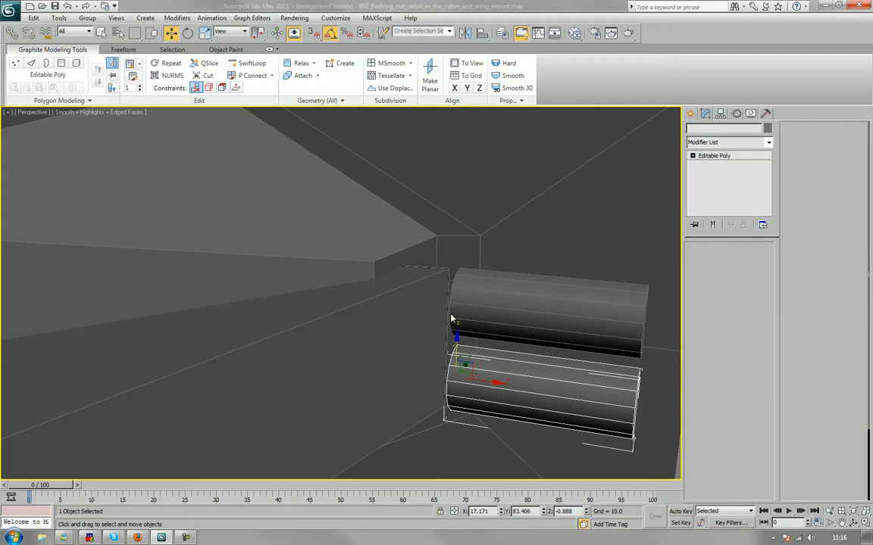
Copy both half cylinders along X to the flange's opposite end and clear the selection.
{"action": "mouse_move", "coordinate": [438, 313]}
{"action": "middle_mouse_down", "text": "alt"}
{"action": "mouse_move", "coordinate": [487, 301]}
{"action": "mouse_move", "coordinate": [446, 298]}
{"action": "mouse_move", "coordinate": [514, 301]}
{"action": "middle_mouse_up", "text": "alt"}
{"action": "scroll", "coordinate": [513, 301], "scroll_direction": "down", "scroll_amount": 3}
{"action": "scroll", "coordinate": [526, 284], "scroll_direction": "down", "scroll_amount": 5}
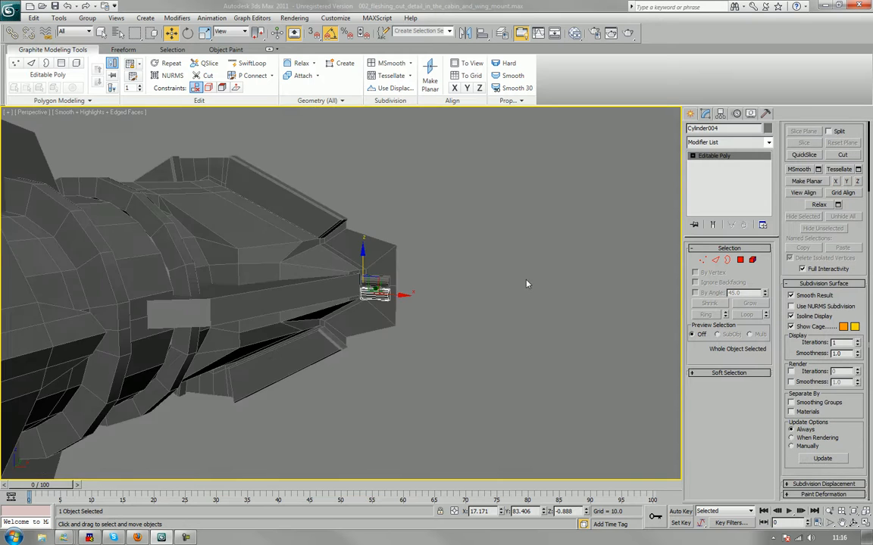
{"action": "scroll", "coordinate": [432, 286], "scroll_direction": "up", "scroll_amount": 4}
{"action": "scroll", "coordinate": [432, 286], "scroll_direction": "down", "scroll_amount": 4}
{"action": "middle_click_drag", "start_coordinate": [432, 287], "coordinate": [413, 308], "text": "alt"}
{"action": "left_click", "coordinate": [384, 301], "text": "ctrl"}
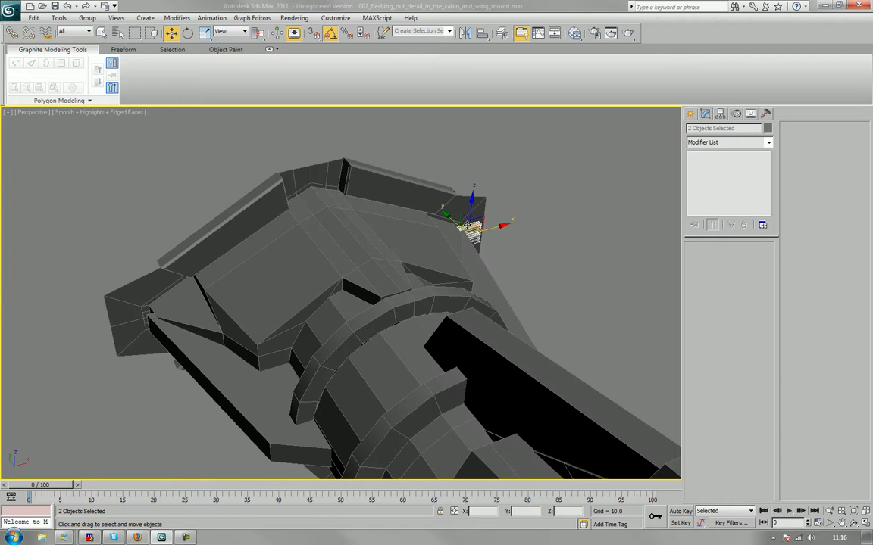
{"action": "mouse_move", "coordinate": [493, 228]}
{"action": "left_mouse_down"}
{"action": "mouse_move", "coordinate": [197, 282]}
{"action": "mouse_move", "coordinate": [129, 310]}
{"action": "mouse_move", "coordinate": [154, 312]}
{"action": "left_mouse_up"}
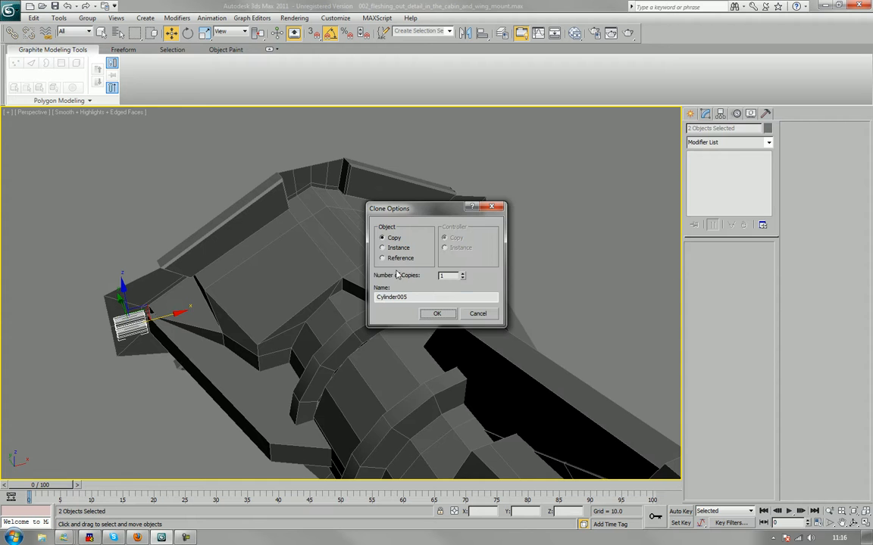
{"action": "key", "text": "Return"}
{"action": "left_click", "coordinate": [601, 259]}
Select the open outer border of the wing mount's flange and extrude it outward along Y by about 0.36.
{"action": "scroll", "coordinate": [601, 259], "scroll_direction": "down", "scroll_amount": 5}
{"action": "middle_click_drag", "start_coordinate": [601, 259], "coordinate": [336, 310], "text": "alt"}
{"action": "scroll", "coordinate": [522, 241], "scroll_direction": "up", "scroll_amount": 3}
{"action": "scroll", "coordinate": [420, 239], "scroll_direction": "up", "scroll_amount": 4}
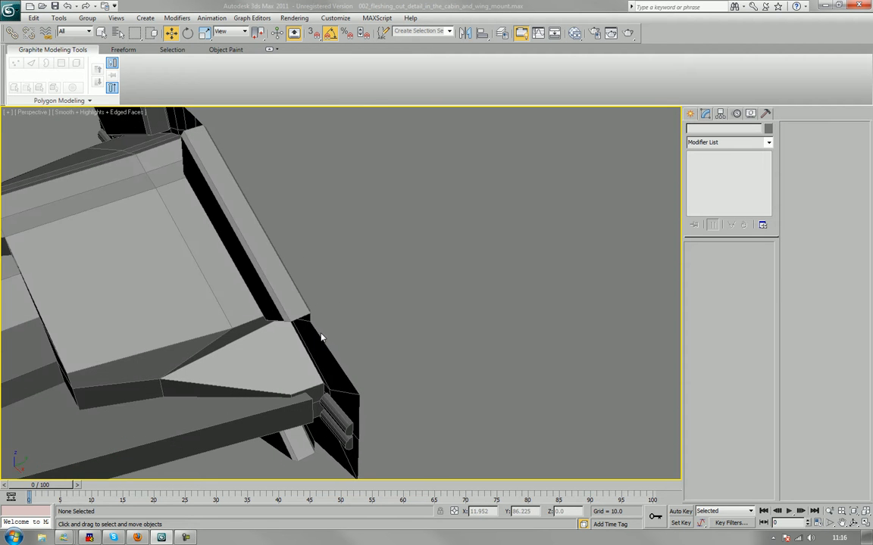
{"action": "middle_click_drag", "start_coordinate": [322, 342], "coordinate": [323, 315]}
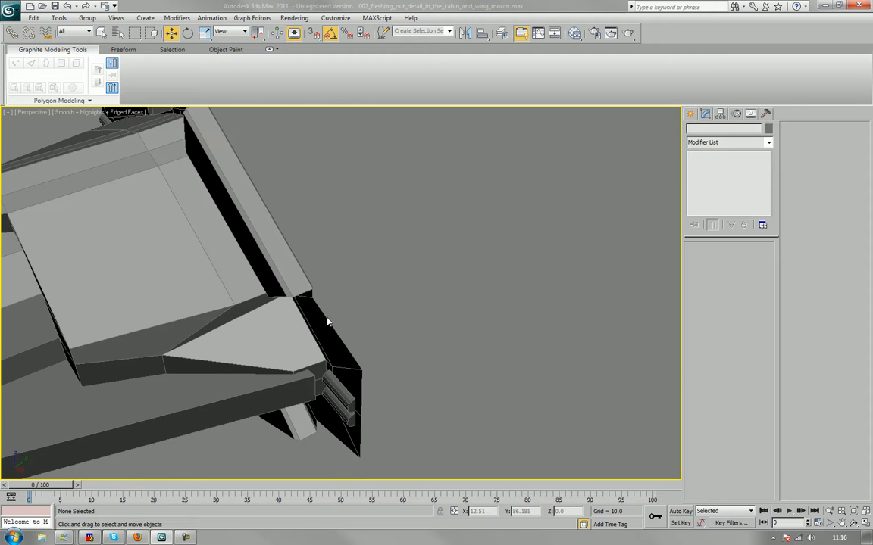
{"action": "left_click", "coordinate": [327, 321]}
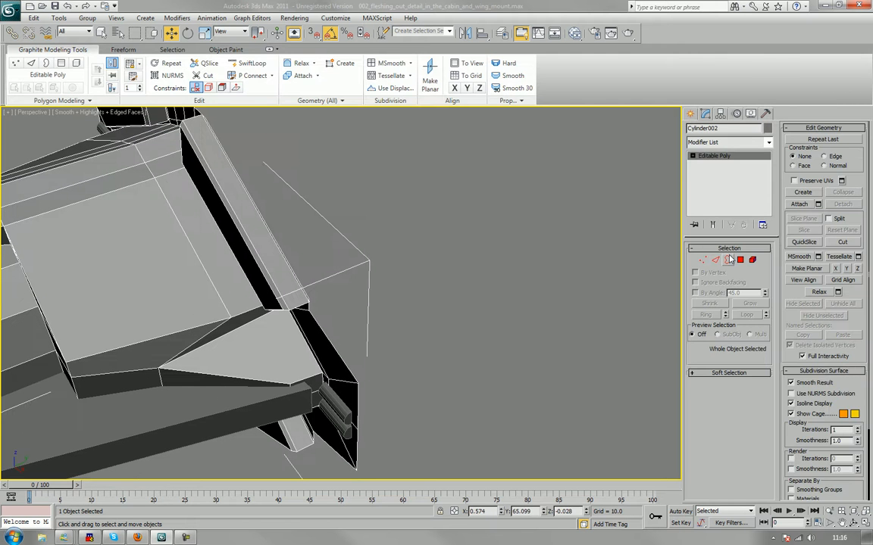
{"action": "left_click", "coordinate": [729, 260]}
{"action": "left_click", "coordinate": [346, 358]}
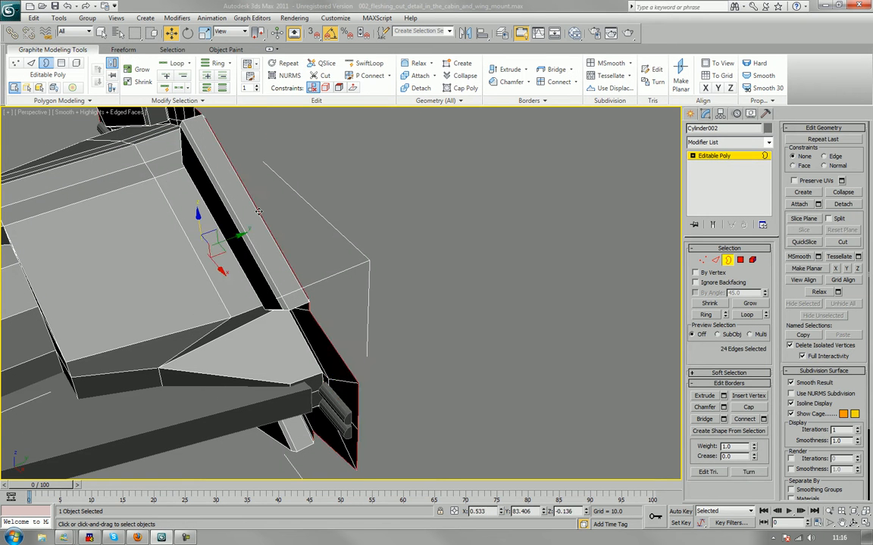
{"action": "left_click_drag", "start_coordinate": [237, 234], "coordinate": [243, 234]}
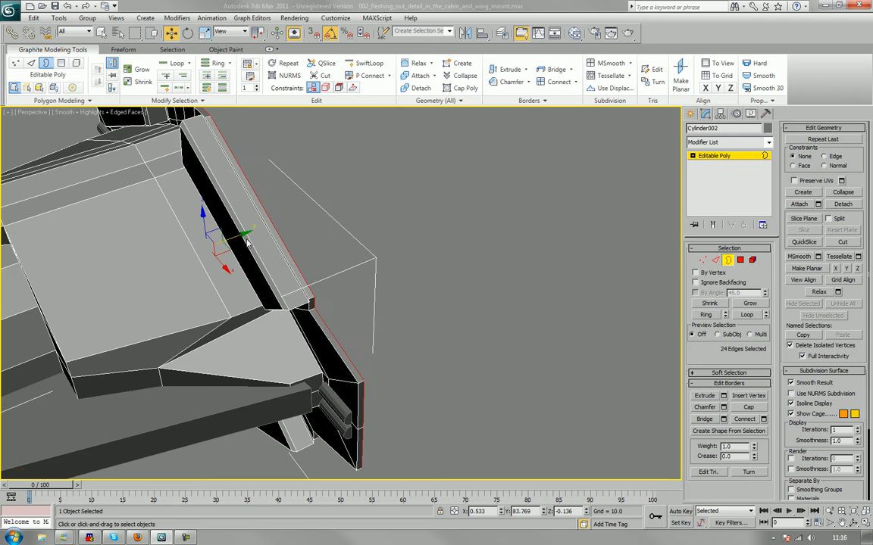
Extend the flange's open border into a wider surrounding rim by scaling it outward in X and Z with new polygons.
{"action": "middle_click_drag", "start_coordinate": [411, 255], "coordinate": [384, 229]}
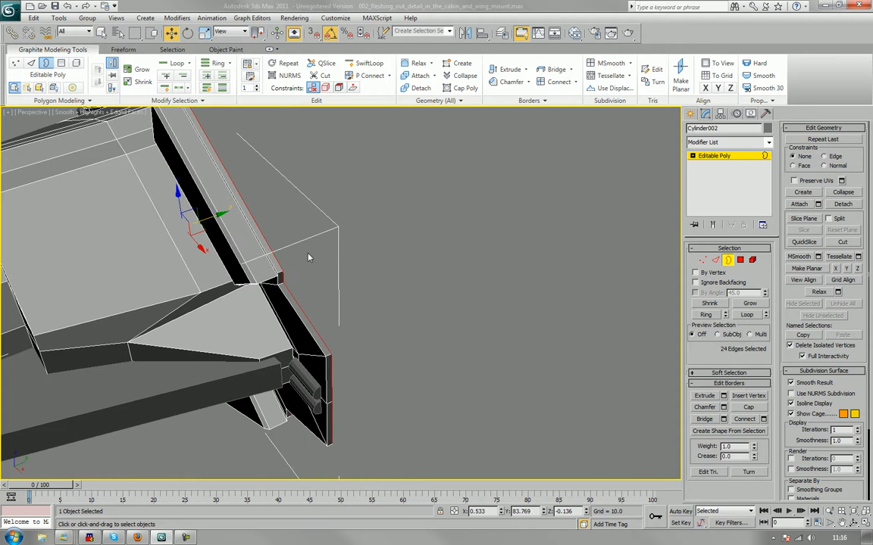
{"action": "middle_click_drag", "start_coordinate": [260, 220], "coordinate": [309, 242], "text": "alt"}
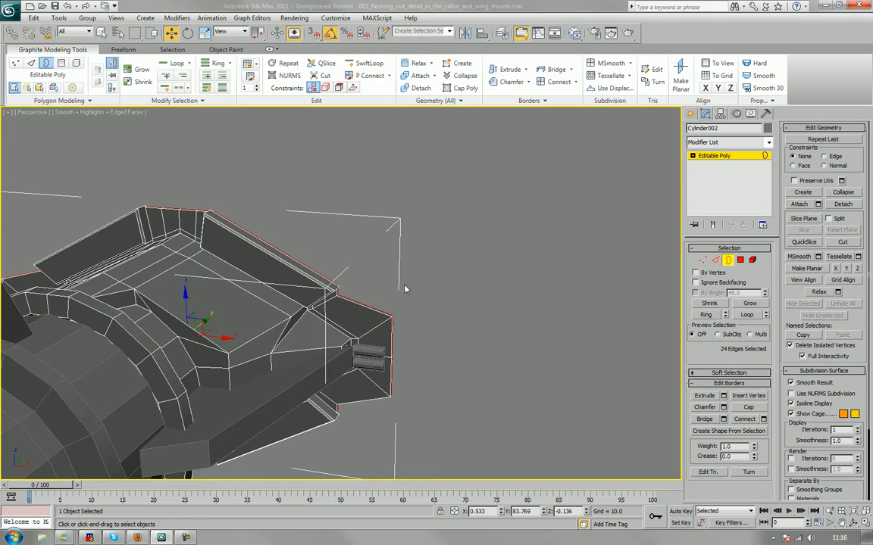
{"action": "key", "text": "r"}
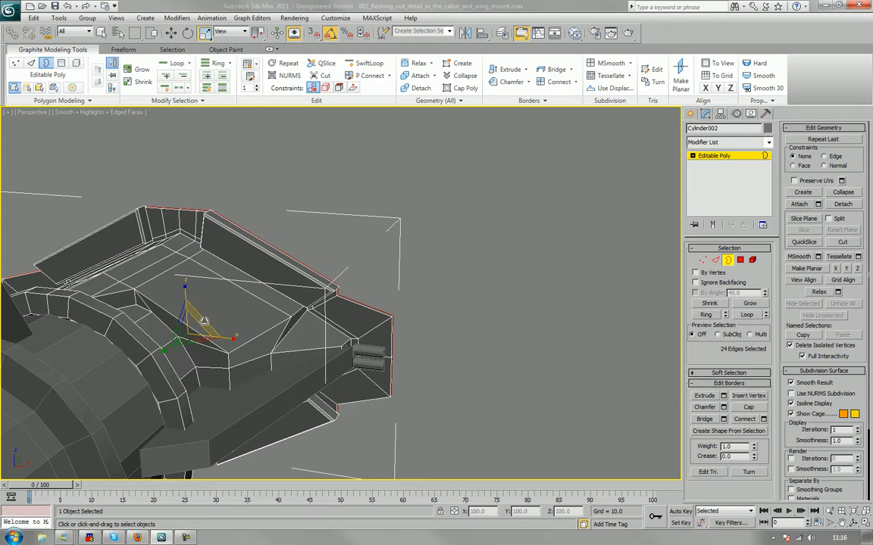
{"action": "left_click_drag", "start_coordinate": [204, 321], "coordinate": [206, 313]}
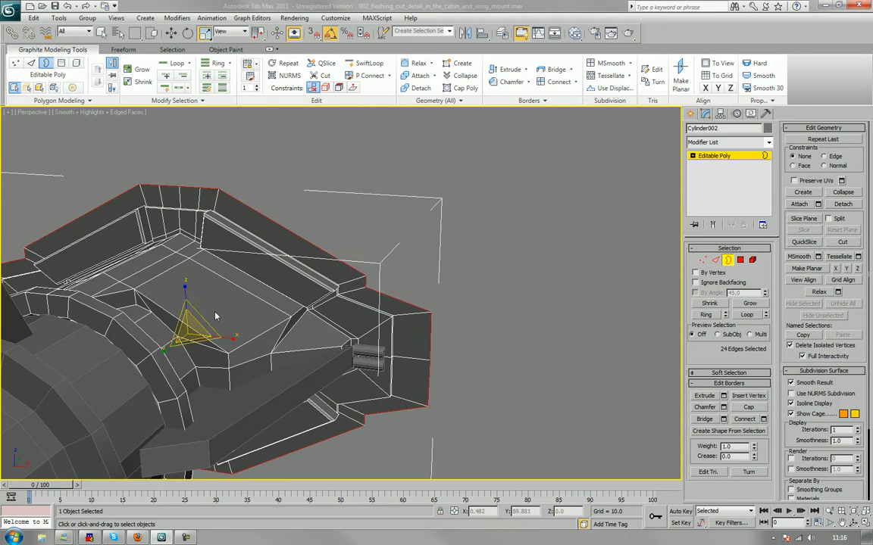
{"action": "middle_click_drag", "start_coordinate": [347, 285], "coordinate": [342, 296]}
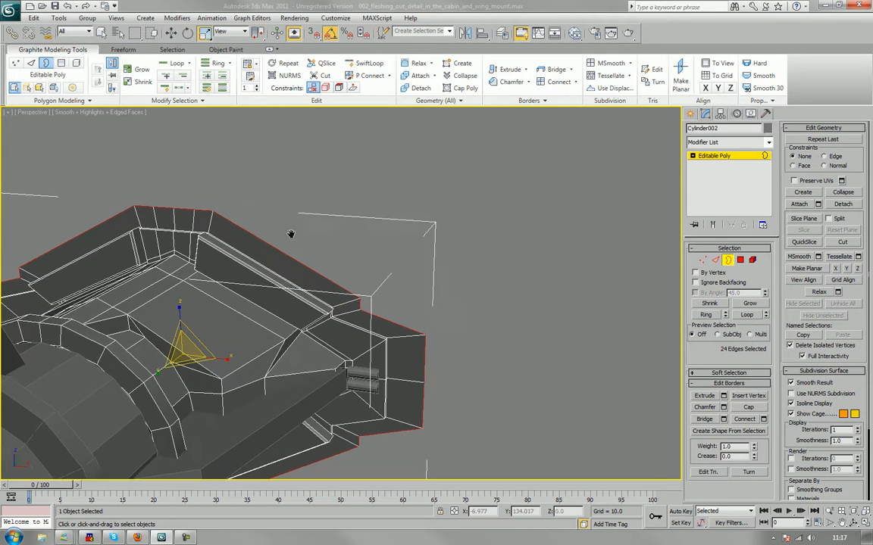
Scale the rim's border up along Z so its upper and lower parts stretch into tall fins.
{"action": "middle_click_drag", "start_coordinate": [292, 235], "coordinate": [263, 259]}
{"action": "scroll", "coordinate": [305, 253], "scroll_direction": "down", "scroll_amount": 4}
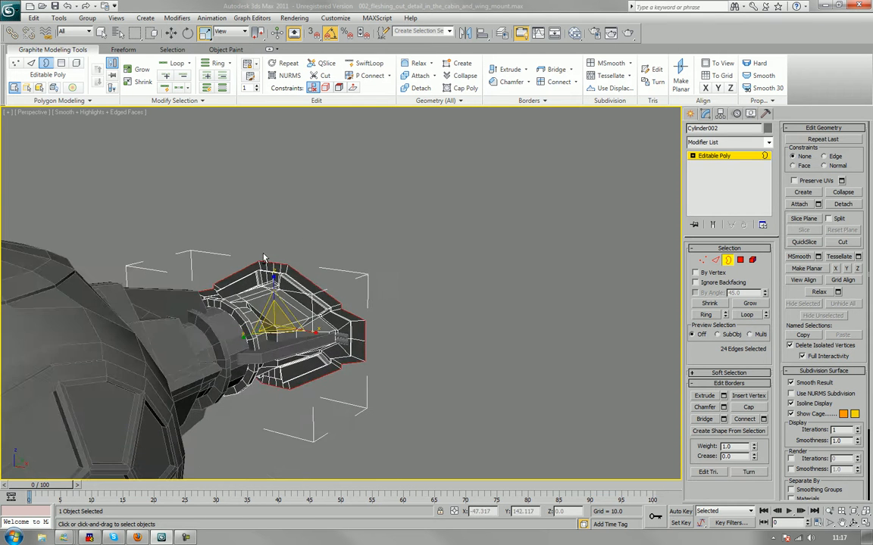
{"action": "middle_click_drag", "start_coordinate": [487, 262], "coordinate": [477, 261], "text": "alt"}
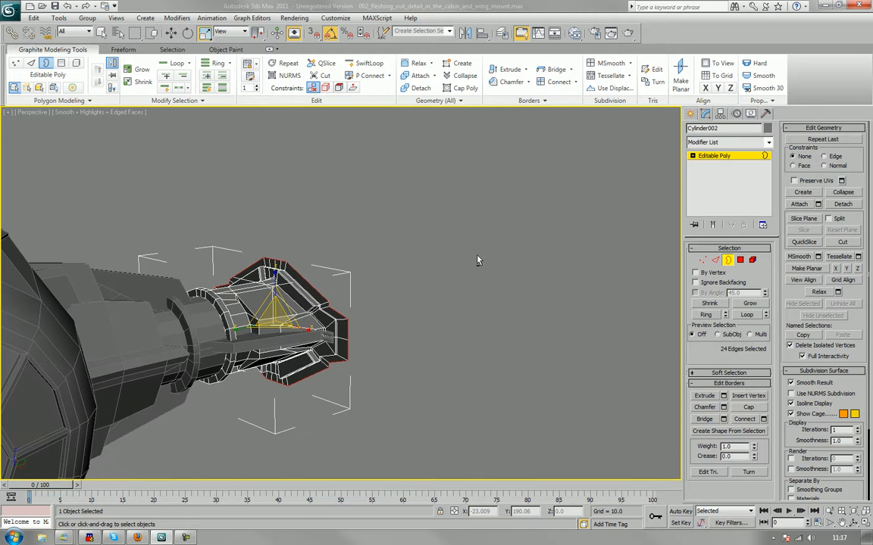
{"action": "left_click_drag", "start_coordinate": [273, 289], "coordinate": [278, 252]}
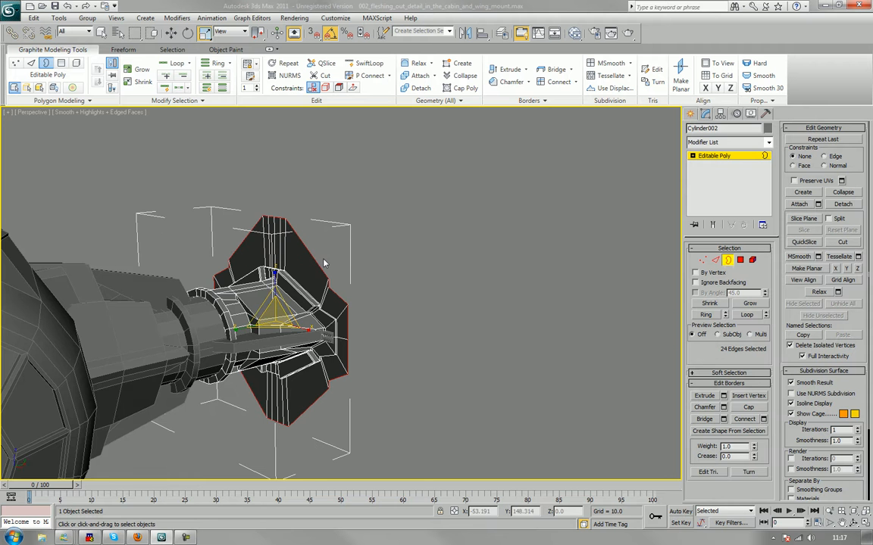
{"action": "middle_click_drag", "start_coordinate": [278, 251], "coordinate": [334, 263], "text": "alt"}
Delete the slanted fin panel and its adjoining side polygon above and below the flange on the positive X side.
{"action": "scroll", "coordinate": [338, 264], "scroll_direction": "up", "scroll_amount": 10}
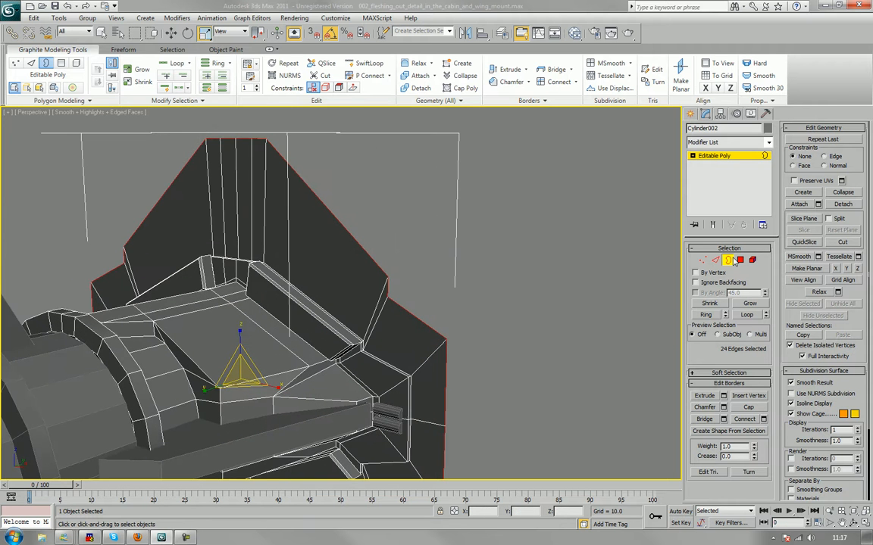
{"action": "left_click", "coordinate": [741, 261]}
{"action": "left_click", "coordinate": [376, 308]}
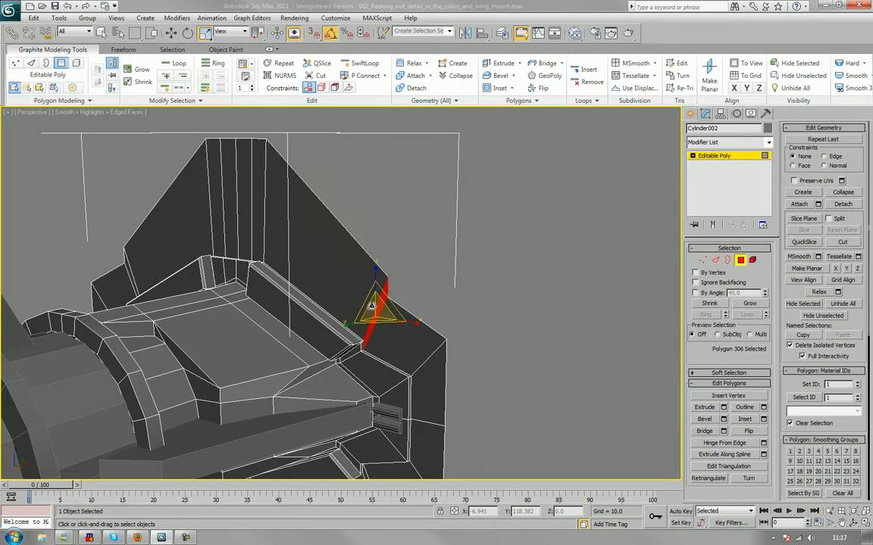
{"action": "left_click", "coordinate": [365, 301], "text": "ctrl"}
{"action": "key", "text": "Delete"}
{"action": "middle_click_drag", "start_coordinate": [371, 312], "coordinate": [383, 282], "text": "alt"}
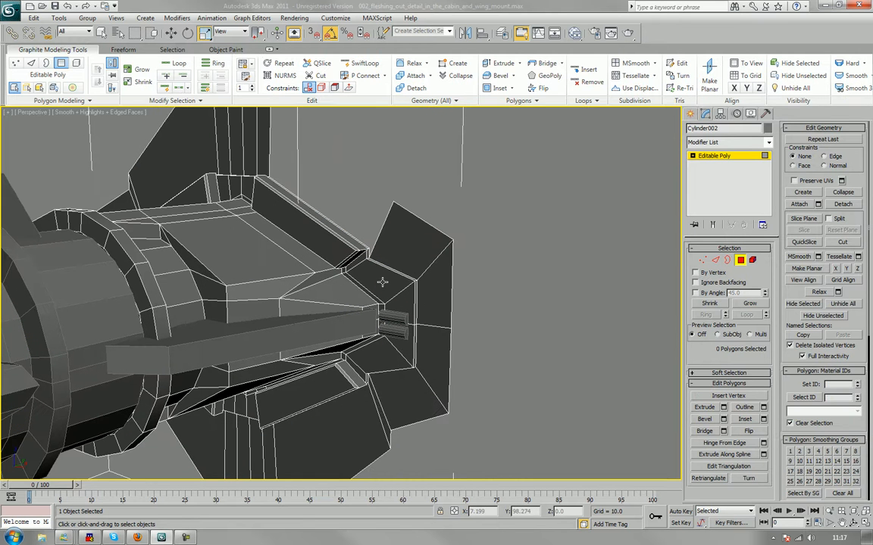
{"action": "left_click", "coordinate": [372, 398]}
{"action": "left_click", "coordinate": [351, 416], "text": "ctrl"}
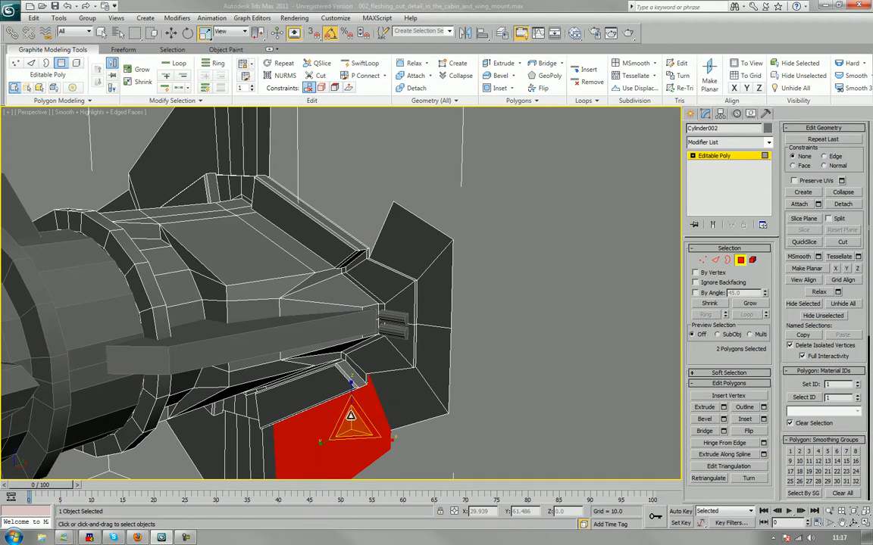
{"action": "key", "text": "Delete"}
Delete the rim polygons wrapping around the flange's opposite end, between the upper and lower fins.
{"action": "middle_click_drag", "start_coordinate": [351, 416], "coordinate": [336, 386], "text": "alt"}
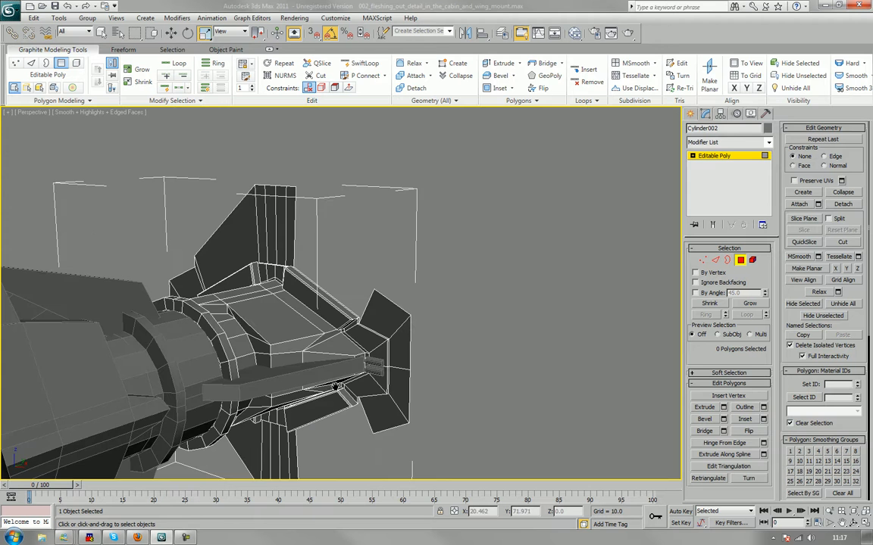
{"action": "middle_click_drag", "start_coordinate": [241, 364], "coordinate": [286, 349], "text": "alt"}
{"action": "left_click", "coordinate": [249, 306]}
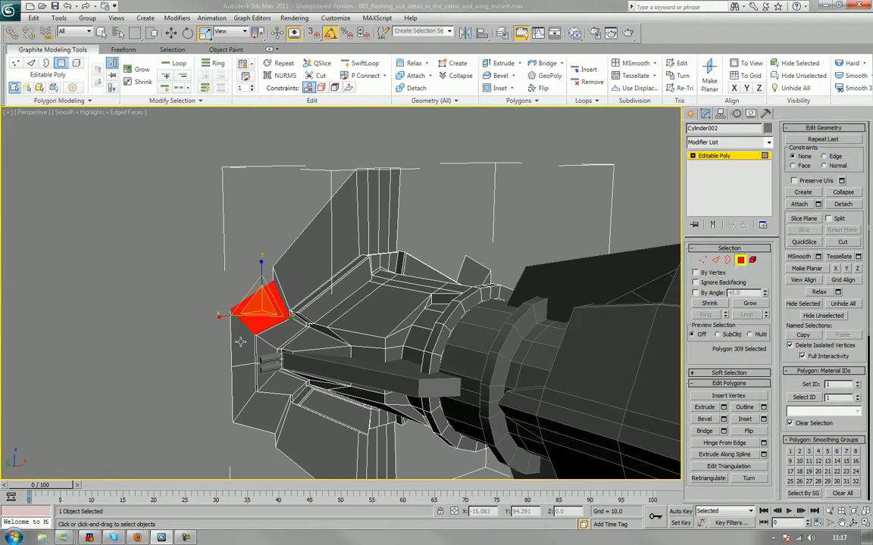
{"action": "left_click", "coordinate": [242, 343], "text": "ctrl"}
{"action": "left_click", "coordinate": [247, 389], "text": "ctrl"}
{"action": "left_click", "coordinate": [258, 414], "text": "ctrl"}
{"action": "left_click", "coordinate": [280, 426], "text": "ctrl"}
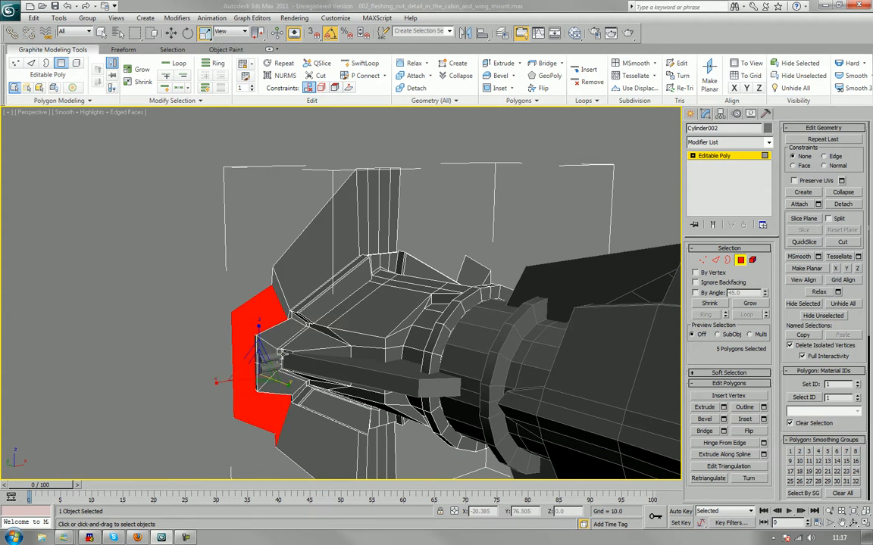
{"action": "left_click", "coordinate": [280, 296], "text": "ctrl"}
{"action": "key", "text": "Delete"}
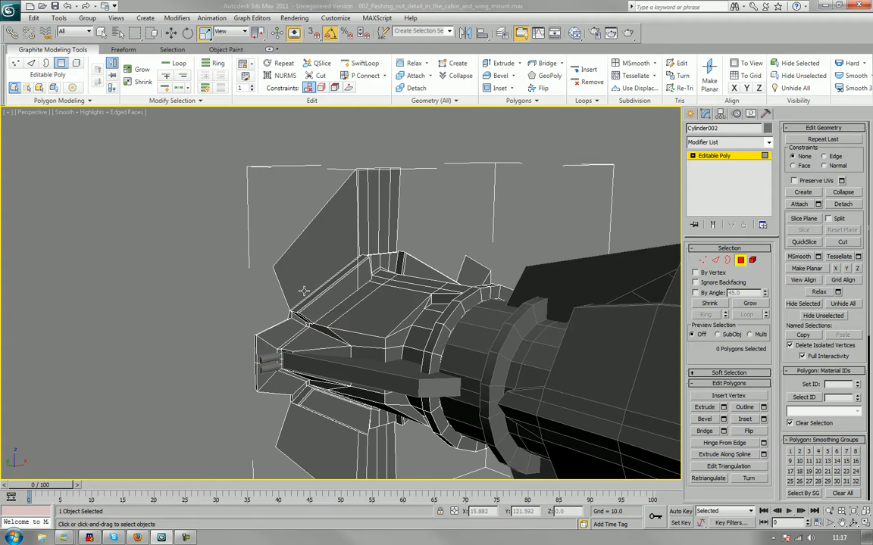
Move the outer corner vertices of the upper and lower fins inward along X until their side edges stand vertical.
{"action": "middle_click_drag", "start_coordinate": [304, 291], "coordinate": [294, 294], "text": "alt"}
{"action": "key", "text": "1"}
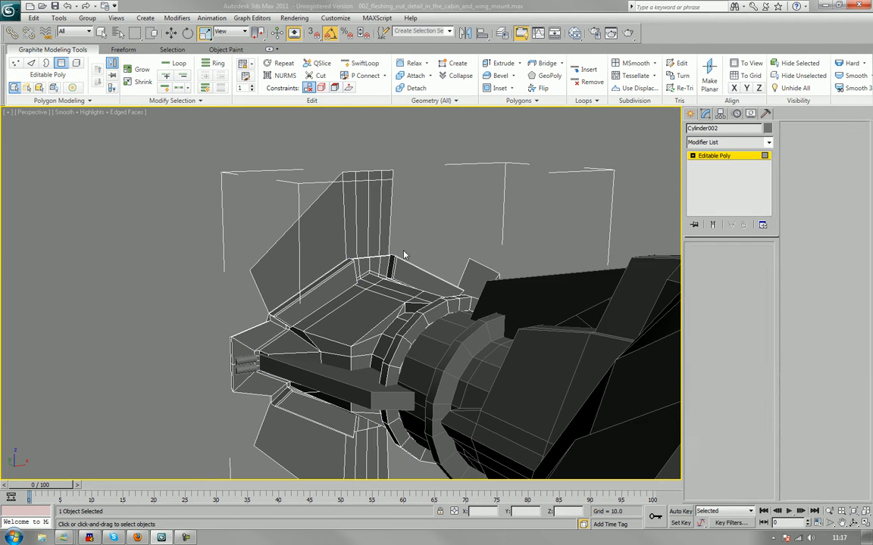
{"action": "left_click", "coordinate": [250, 270]}
{"action": "left_click", "coordinate": [254, 445], "text": "ctrl"}
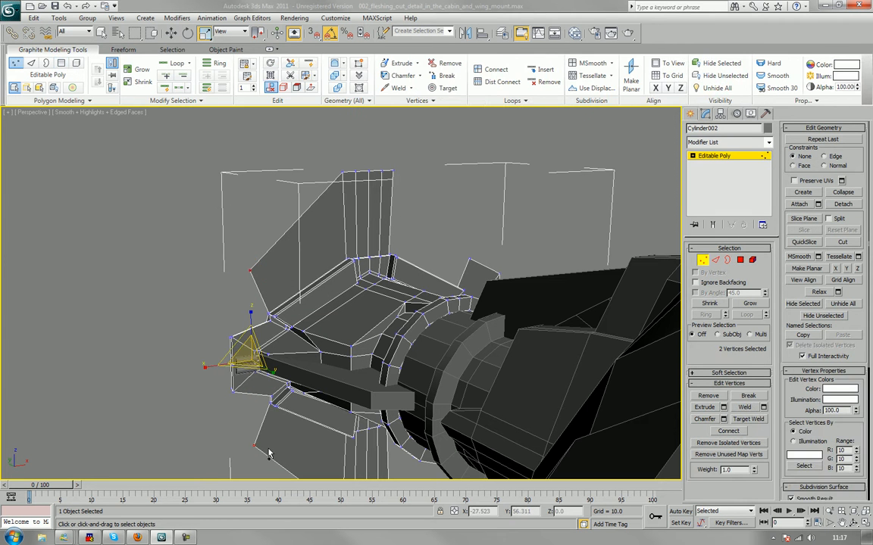
{"action": "key", "text": "w"}
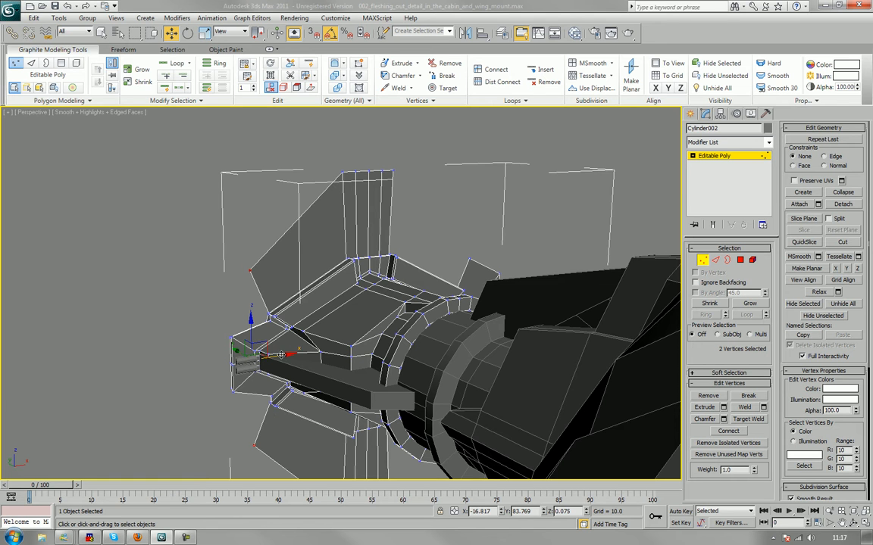
{"action": "left_click_drag", "start_coordinate": [281, 354], "coordinate": [299, 358]}
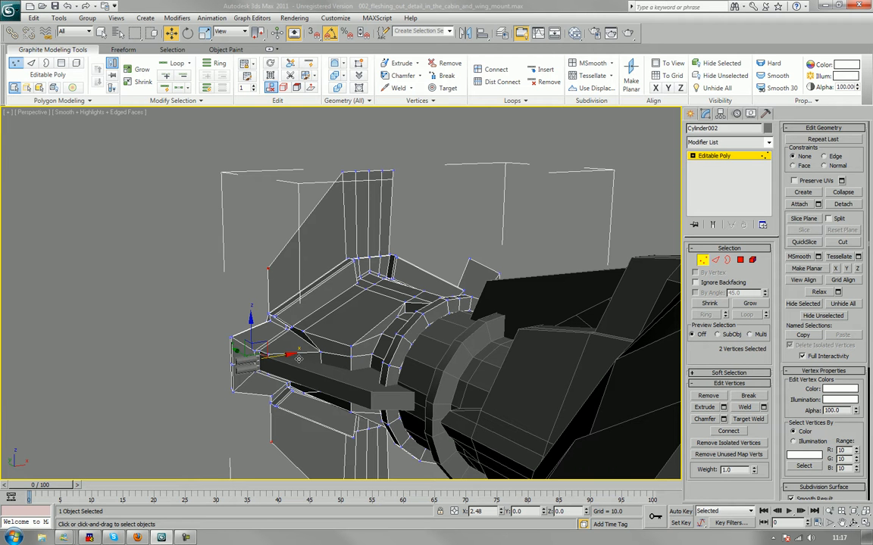
{"action": "left_click_drag", "start_coordinate": [256, 304], "coordinate": [282, 328]}
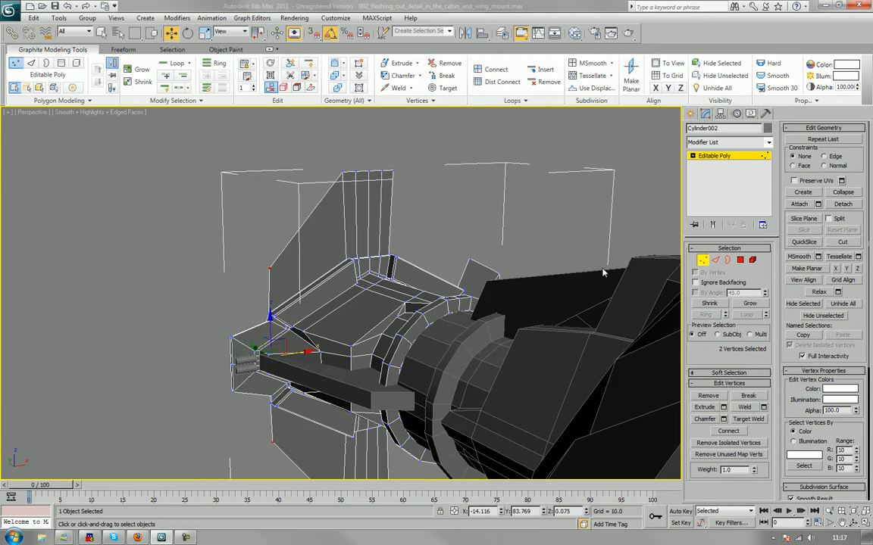
{"action": "left_click", "coordinate": [703, 262]}
Unhide all objects and move the wing outward along Y to about 85.28, clear of the mount's fins.
{"action": "right_click", "coordinate": [589, 217]}
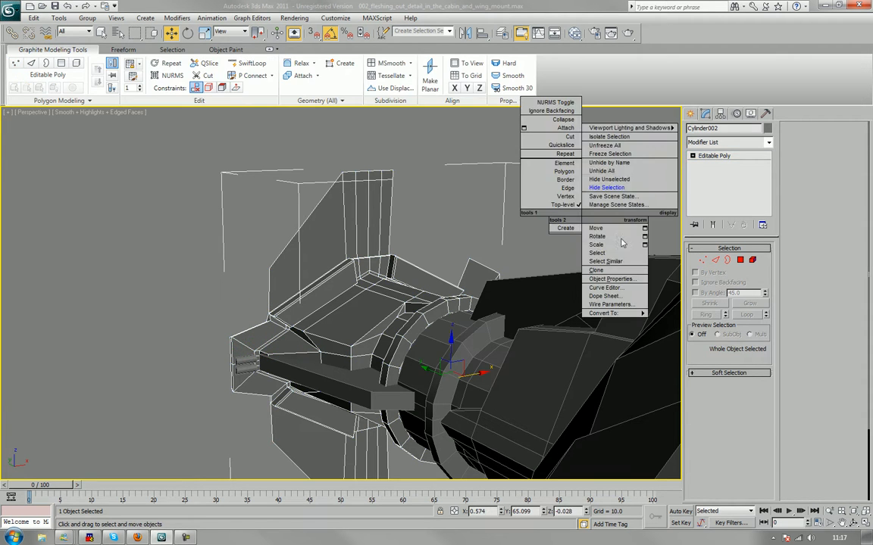
{"action": "left_click", "coordinate": [621, 173]}
{"action": "middle_click_drag", "start_coordinate": [502, 267], "coordinate": [454, 307], "text": "alt"}
{"action": "scroll", "coordinate": [460, 234], "scroll_direction": "down", "scroll_amount": 5}
{"action": "left_click", "coordinate": [454, 307]}
{"action": "scroll", "coordinate": [440, 286], "scroll_direction": "up", "scroll_amount": 5}
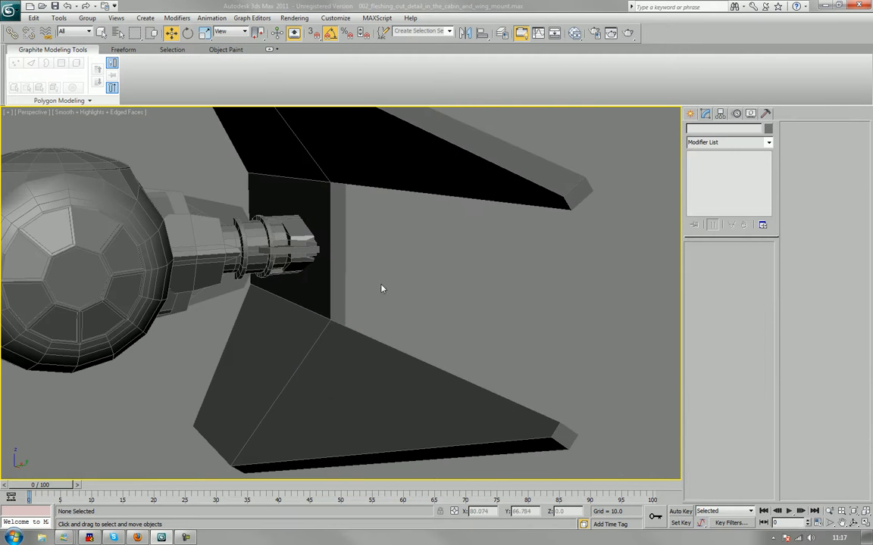
{"action": "left_click", "coordinate": [328, 297]}
{"action": "left_click_drag", "start_coordinate": [336, 241], "coordinate": [359, 241]}
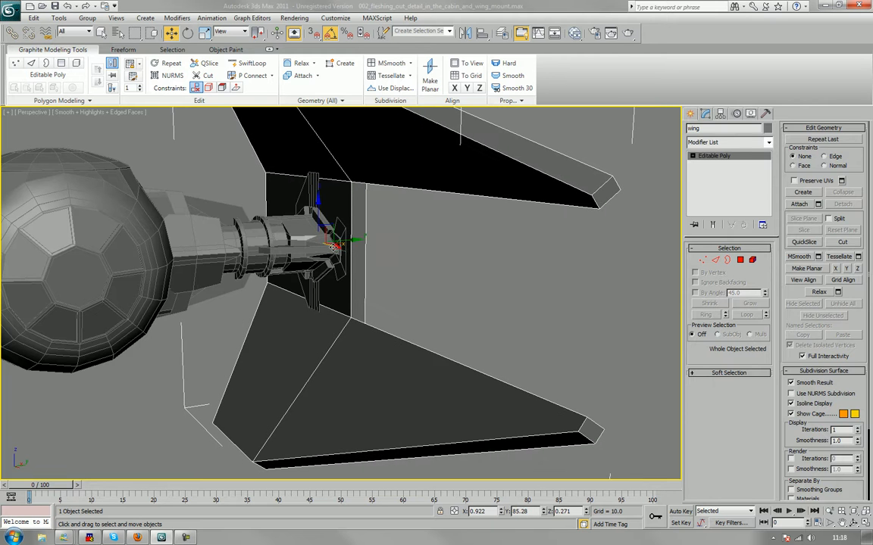
Move the wing mount's upper fin edge vertices down to Z about 20.79 and the lower fin edge vertices up to about -20.94.
{"action": "left_click", "coordinate": [306, 244]}
{"action": "mouse_move", "coordinate": [306, 244]}
{"action": "middle_mouse_down", "text": "alt"}
{"action": "mouse_move", "coordinate": [345, 274]}
{"action": "mouse_move", "coordinate": [363, 274]}
{"action": "mouse_move", "coordinate": [391, 250]}
{"action": "middle_mouse_up", "text": "alt"}
{"action": "key", "text": "F3"}
{"action": "scroll", "coordinate": [345, 280], "scroll_direction": "up", "scroll_amount": 3}
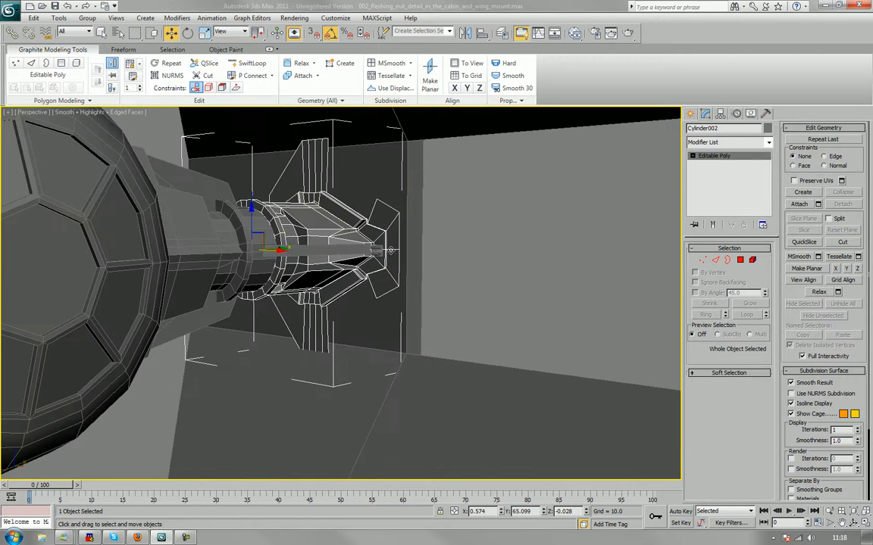
{"action": "key", "text": "1"}
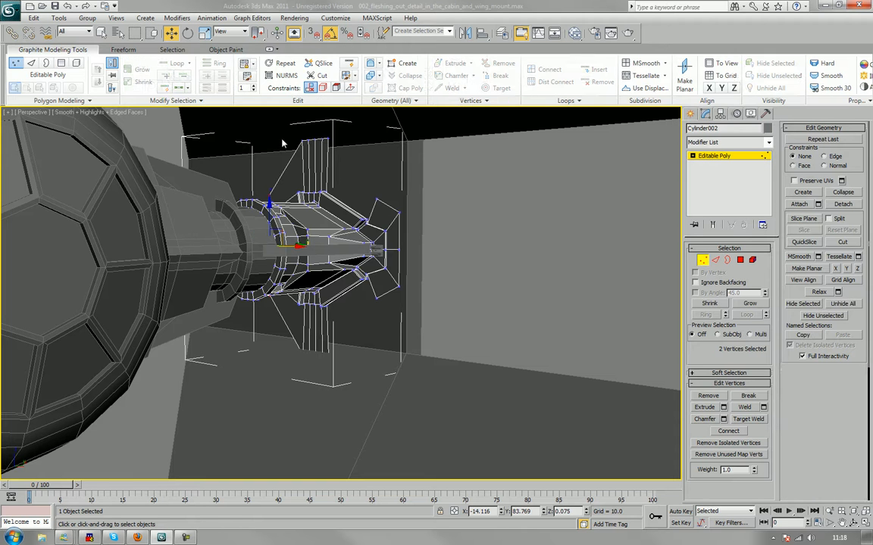
{"action": "left_click_drag", "start_coordinate": [282, 137], "coordinate": [348, 156]}
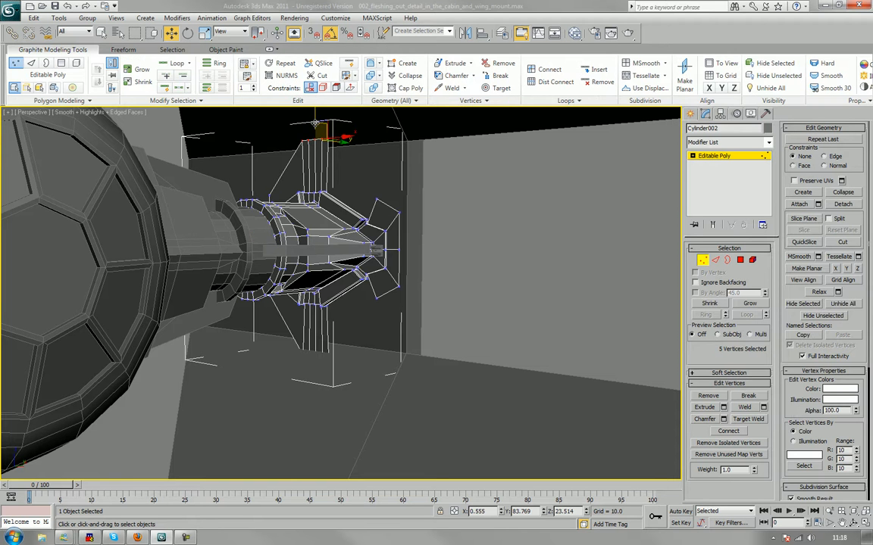
{"action": "left_click_drag", "start_coordinate": [316, 123], "coordinate": [315, 137]}
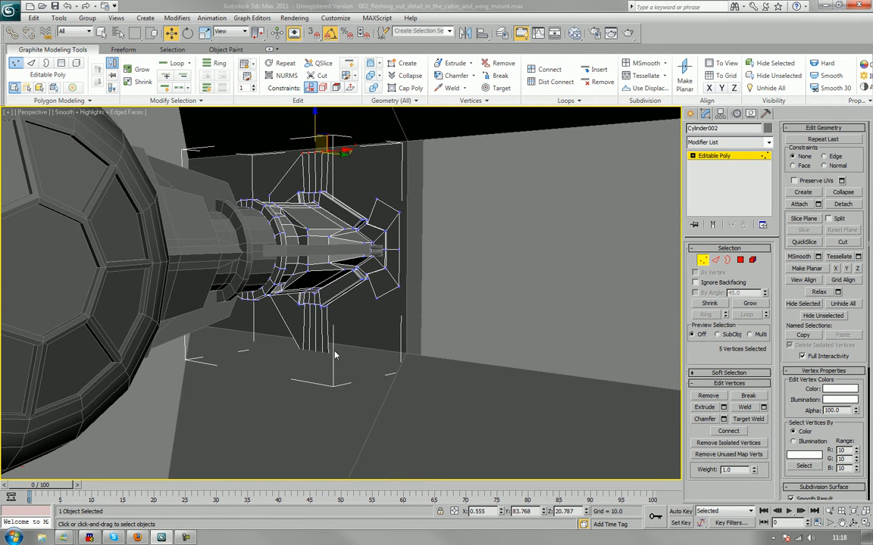
{"action": "left_click_drag", "start_coordinate": [342, 375], "coordinate": [317, 304]}
{"action": "middle_click_drag", "start_coordinate": [362, 217], "coordinate": [346, 261]}
{"action": "scroll", "coordinate": [350, 264], "scroll_direction": "up", "scroll_amount": 2}
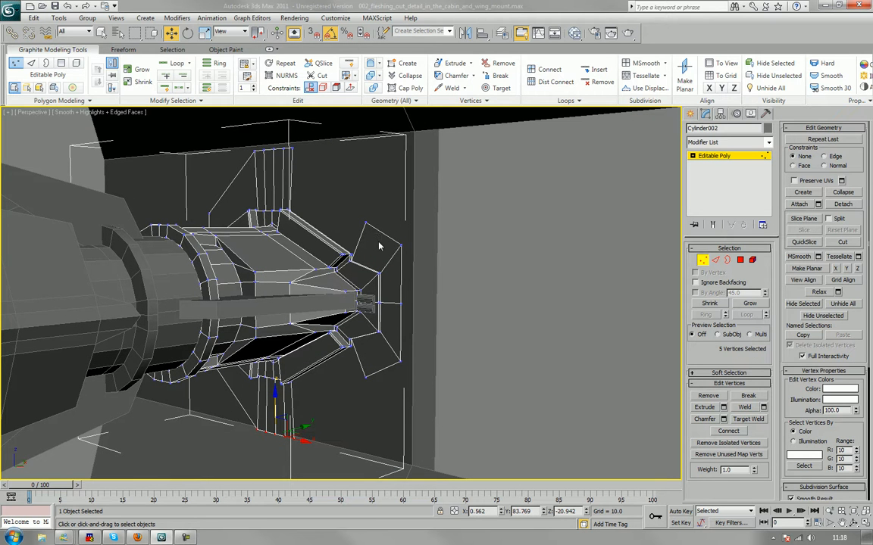
Move the positive-X fins' inner corner vertices toward the centre along Z, to about 7.4 on the upper and -7.7 on the lower.
{"action": "left_click_drag", "start_coordinate": [378, 239], "coordinate": [379, 241]}
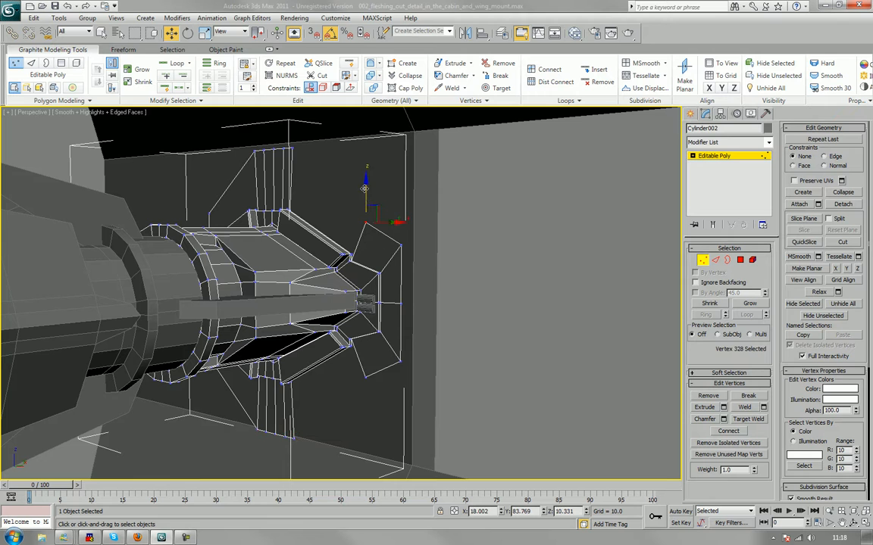
{"action": "left_click_drag", "start_coordinate": [366, 185], "coordinate": [366, 244]}
{"action": "left_click_drag", "start_coordinate": [358, 367], "coordinate": [364, 324]}
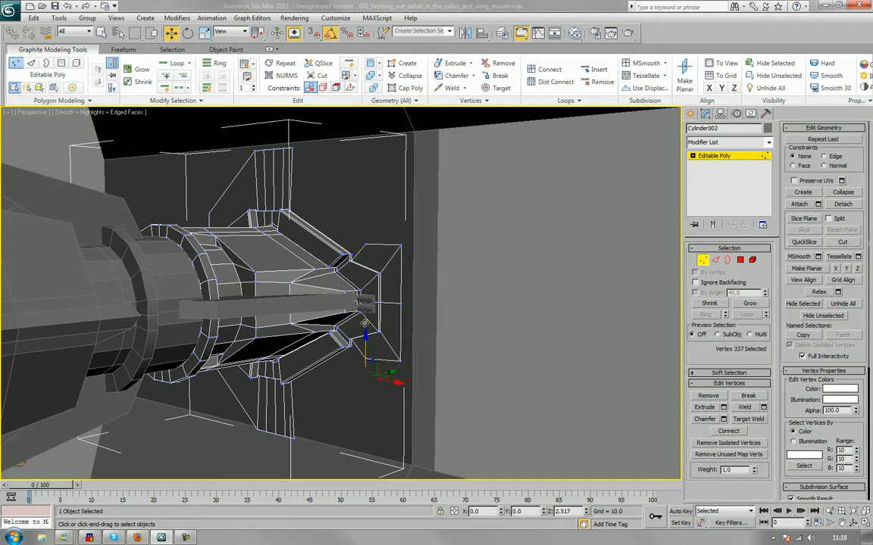
{"action": "middle_click_drag", "start_coordinate": [365, 324], "coordinate": [415, 282], "text": "alt"}
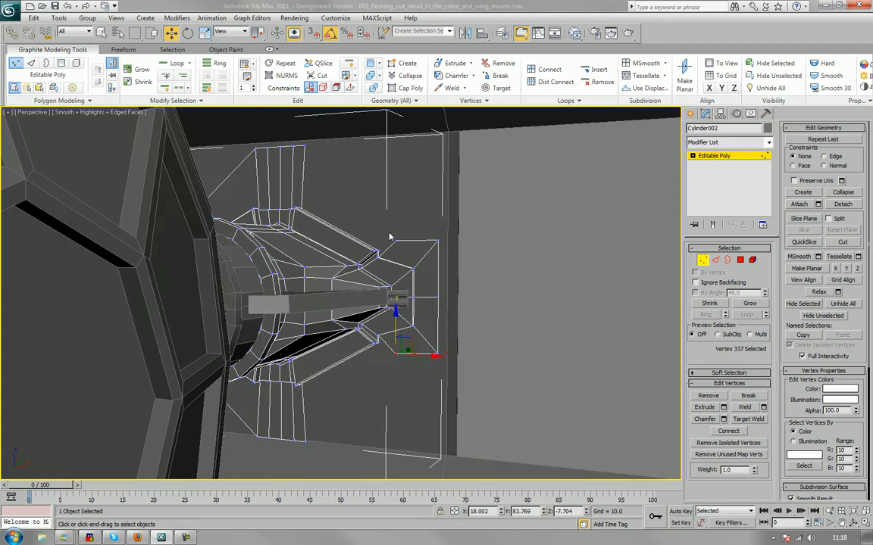
{"action": "left_click_drag", "start_coordinate": [403, 250], "coordinate": [402, 248]}
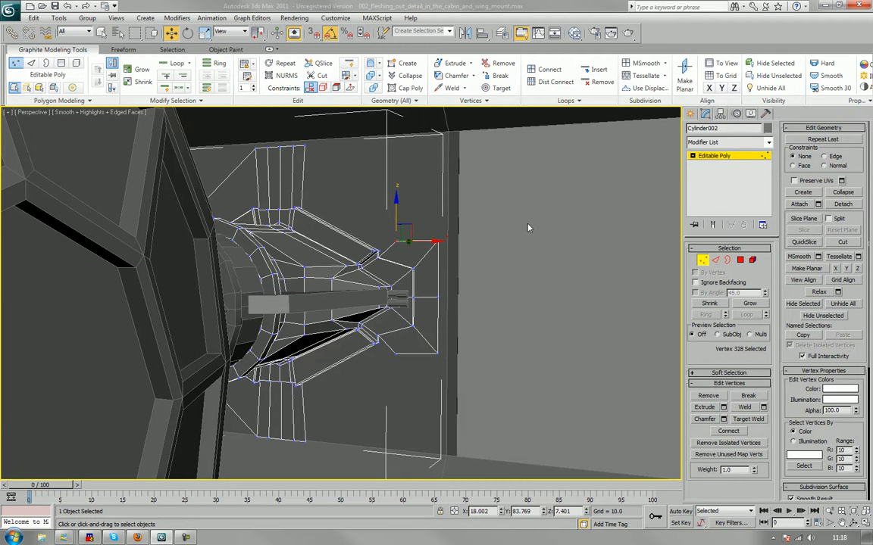
{"action": "left_click", "coordinate": [480, 265]}
Try to chamfer the middle vertex on the outer edge of the panel beyond the half cylinders.
{"action": "scroll", "coordinate": [462, 262], "scroll_direction": "up", "scroll_amount": 4}
{"action": "middle_click_drag", "start_coordinate": [446, 259], "coordinate": [397, 257], "text": "alt"}
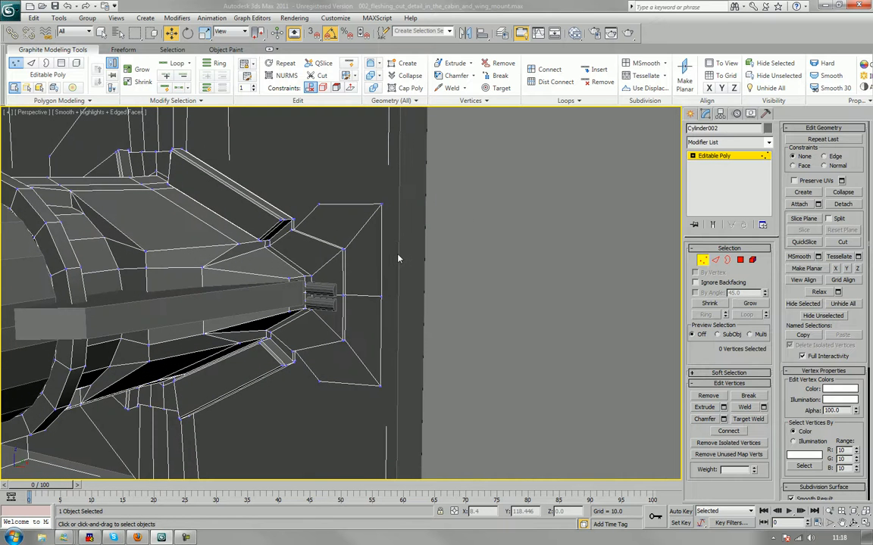
{"action": "left_click", "coordinate": [381, 295]}
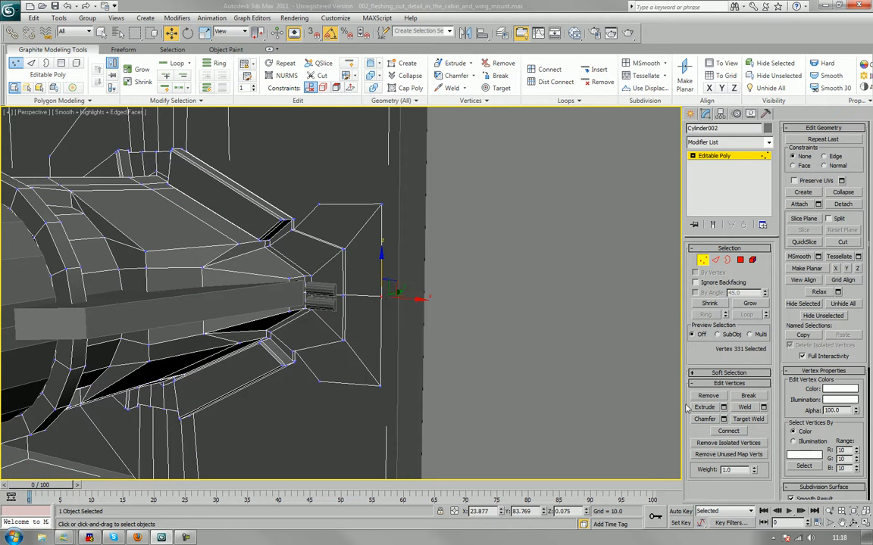
{"action": "left_click", "coordinate": [703, 419]}
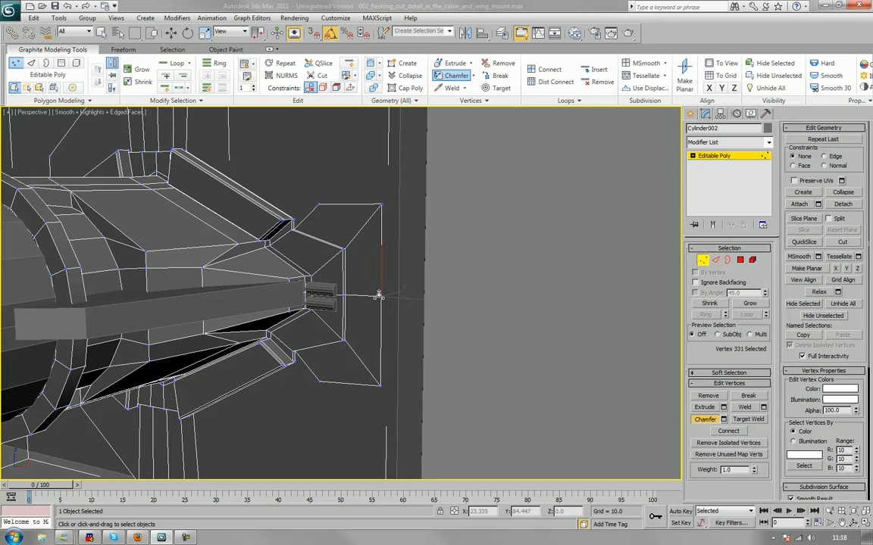
{"action": "left_click_drag", "start_coordinate": [379, 295], "coordinate": [379, 287]}
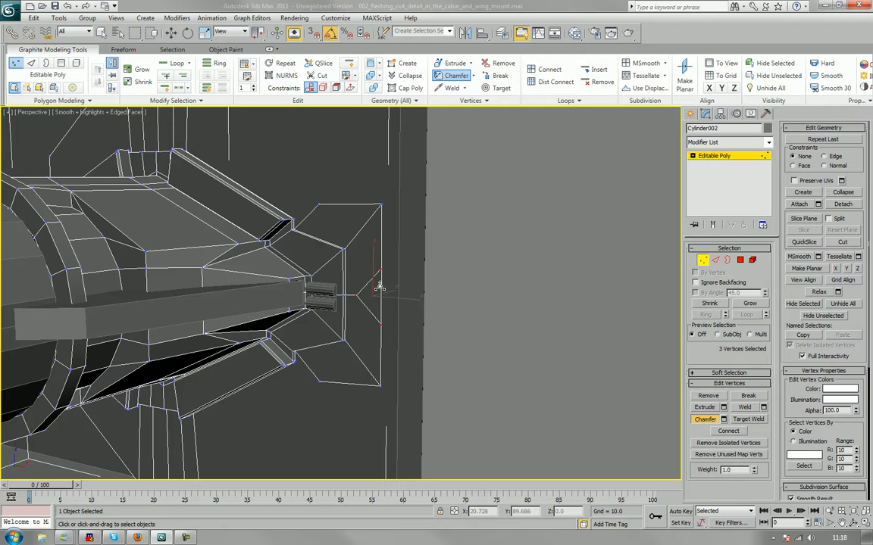
{"action": "key", "text": "ctrl+z"}
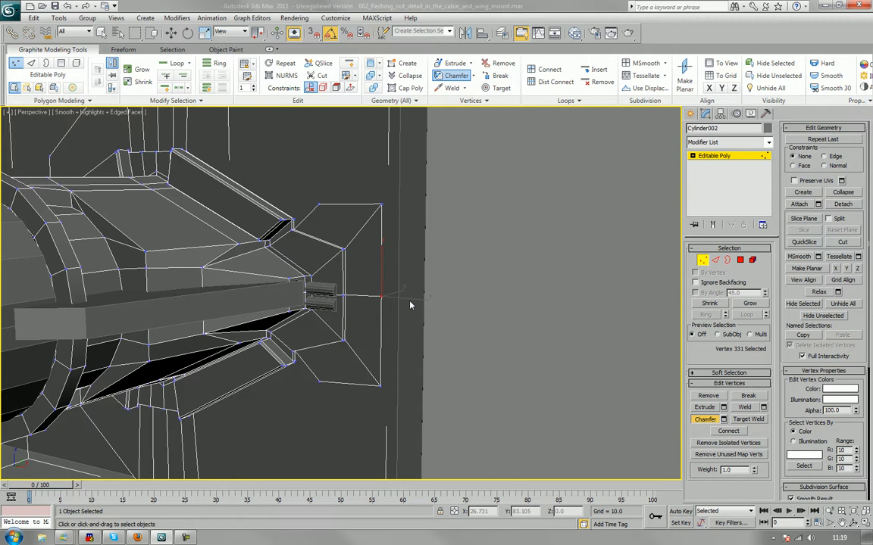
Delete the two outer polygons between the upper and lower side fins, beyond the half cylinders.
{"action": "left_click", "coordinate": [740, 260]}
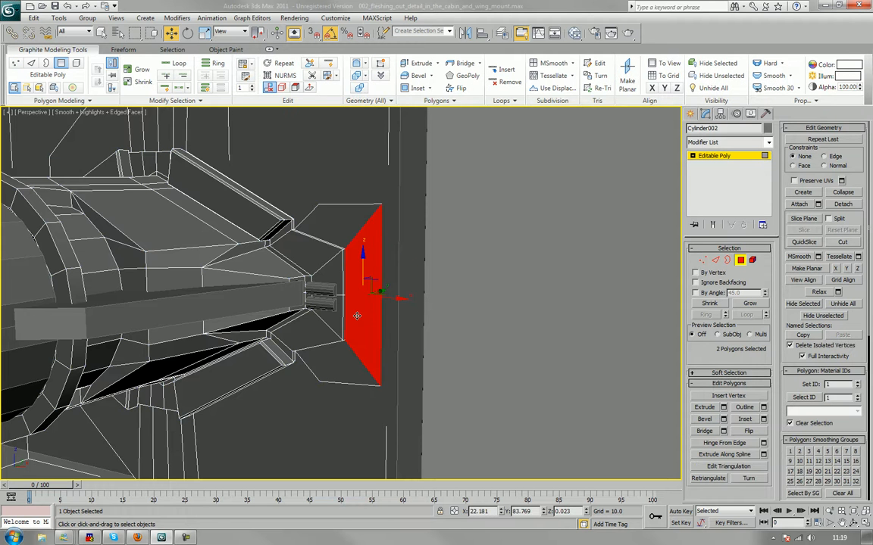
{"action": "key", "text": "Delete"}
{"action": "middle_click_drag", "start_coordinate": [354, 321], "coordinate": [374, 300], "text": "alt"}
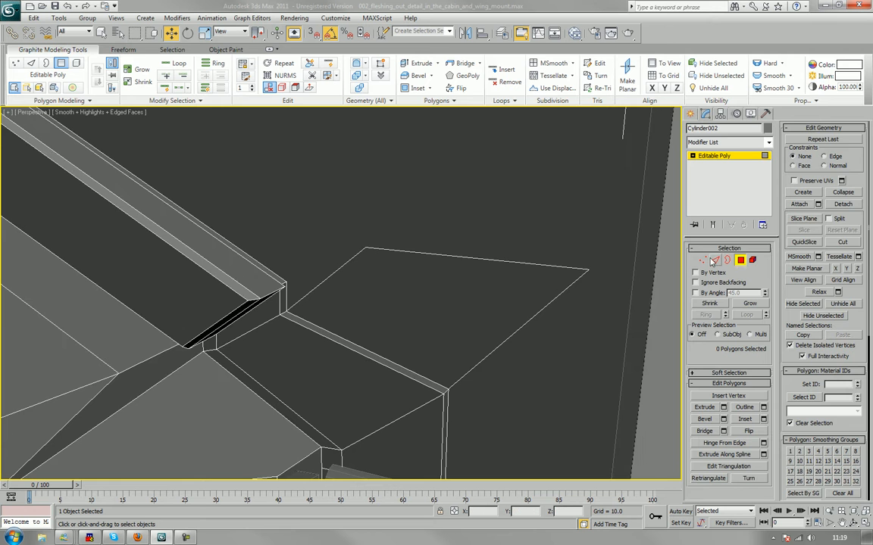
Target weld the upper and lower side fins' inner corner vertices to the adjacent corner vertices of the flange's slanted rim.
{"action": "key", "text": "1"}
{"action": "left_click", "coordinate": [747, 418]}
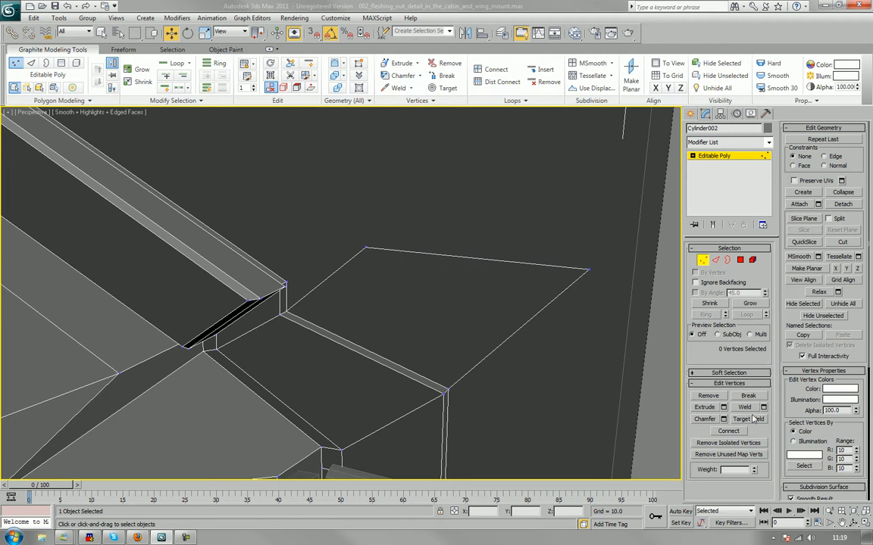
{"action": "left_click", "coordinate": [286, 282]}
{"action": "scroll", "coordinate": [334, 318], "scroll_direction": "down", "scroll_amount": 5}
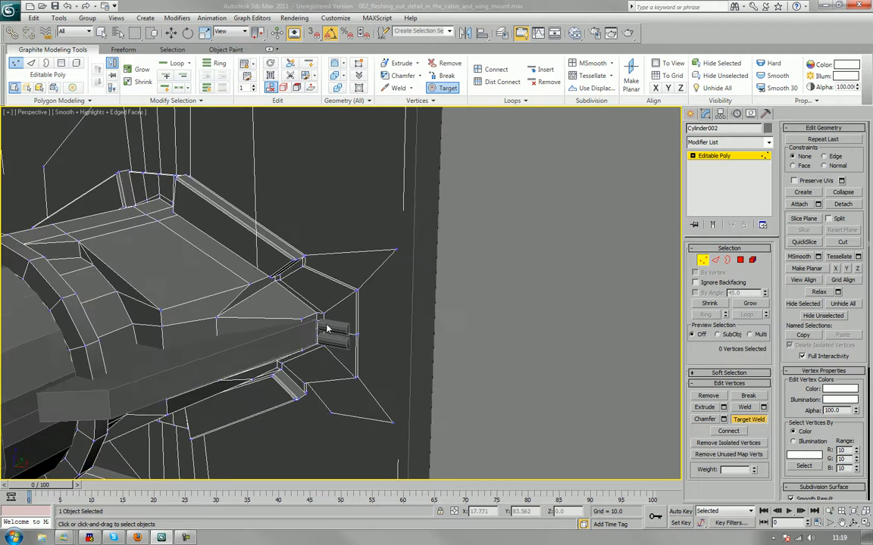
{"action": "middle_click_drag", "start_coordinate": [327, 312], "coordinate": [345, 337], "text": "alt"}
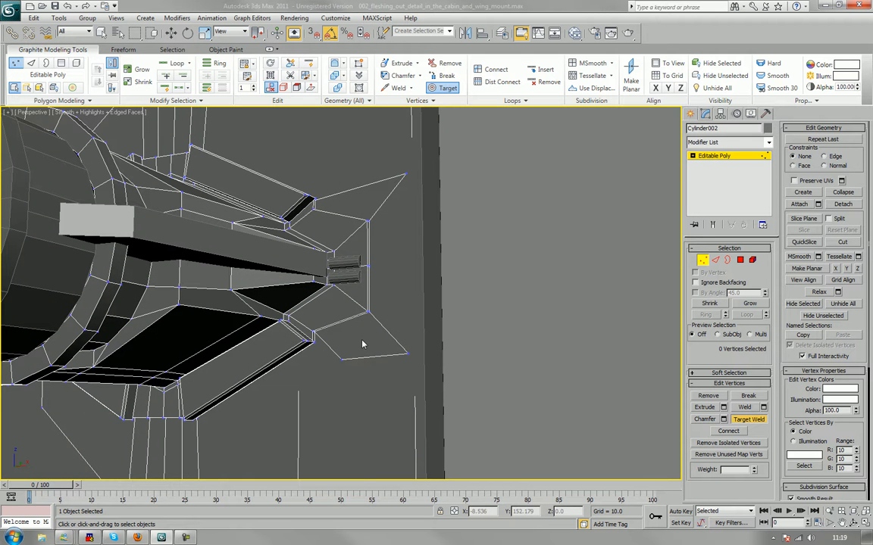
{"action": "left_click", "coordinate": [342, 359]}
{"action": "scroll", "coordinate": [316, 341], "scroll_direction": "up", "scroll_amount": 10}
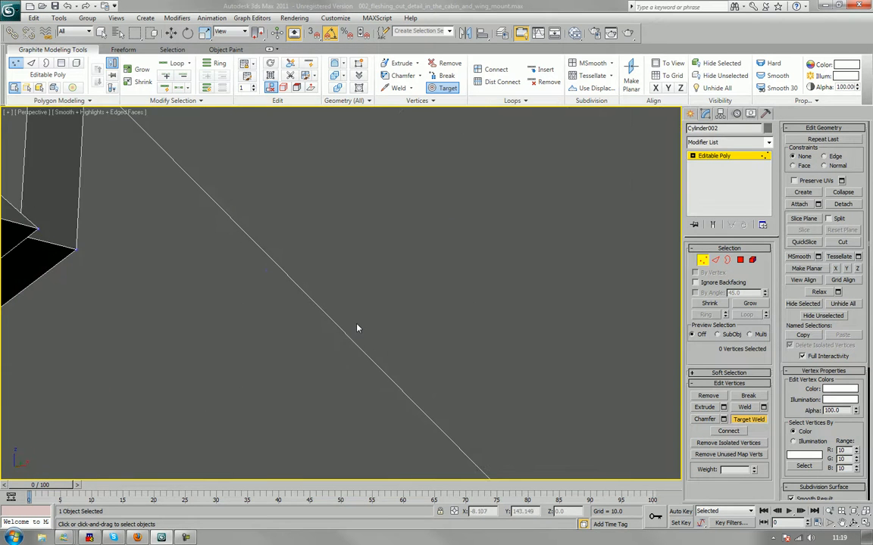
{"action": "scroll", "coordinate": [358, 328], "scroll_direction": "down", "scroll_amount": 4}
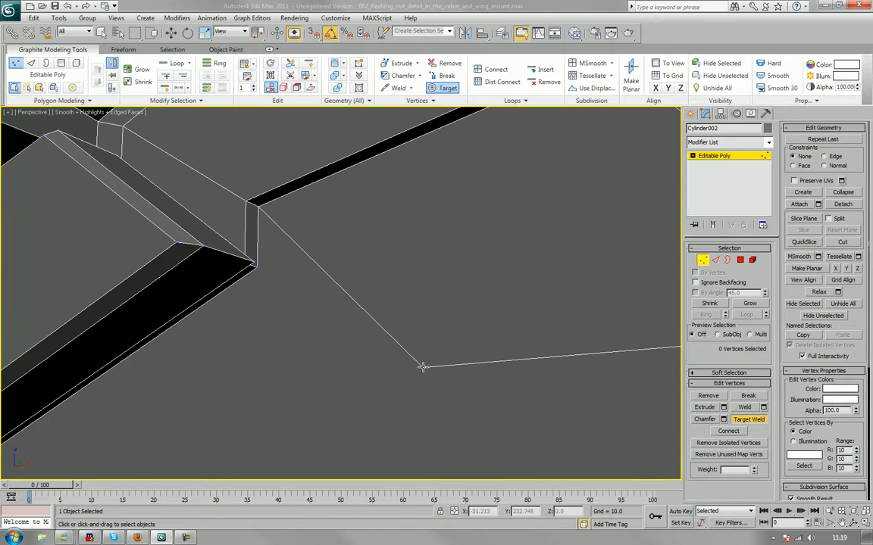
{"action": "left_click", "coordinate": [258, 266]}
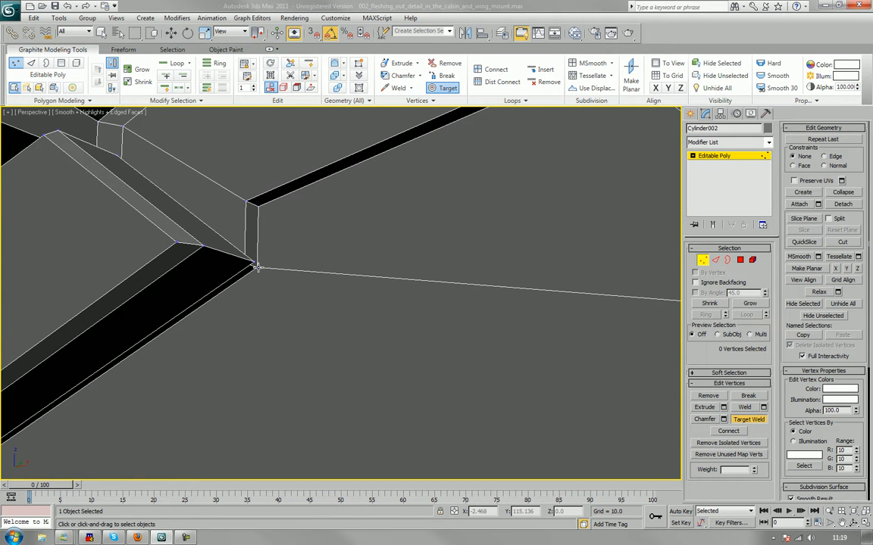
{"action": "scroll", "coordinate": [334, 295], "scroll_direction": "down", "scroll_amount": 8}
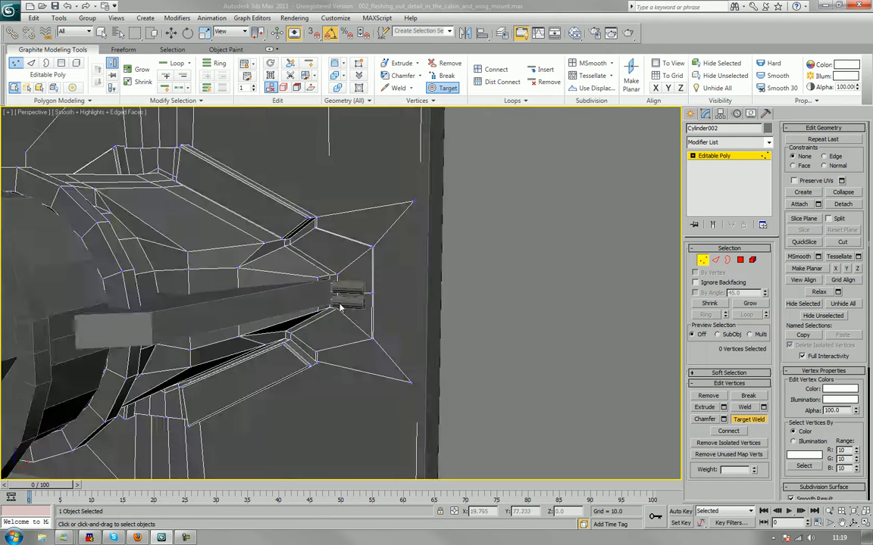
Move the side fin tips inward until their outer edges run horizontal, the upper to X 22.976, Z 6.173 and the lower to X 23.307, Z -5.862.
{"action": "scroll", "coordinate": [340, 306], "scroll_direction": "up", "scroll_amount": 4}
{"action": "mouse_move", "coordinate": [339, 307]}
{"action": "middle_mouse_down", "text": "alt"}
{"action": "mouse_move", "coordinate": [311, 294]}
{"action": "mouse_move", "coordinate": [326, 309]}
{"action": "middle_mouse_up", "text": "alt"}
{"action": "key", "text": "w"}
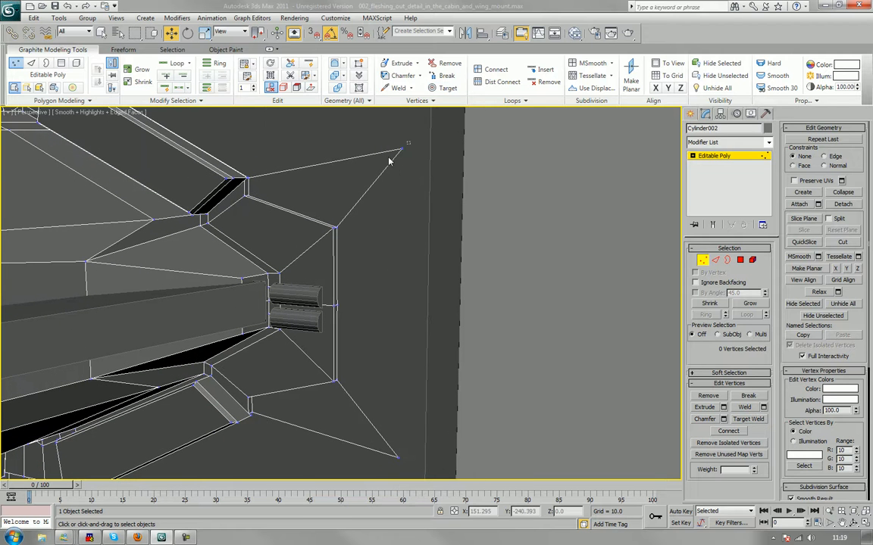
{"action": "left_click", "coordinate": [401, 150]}
{"action": "left_click_drag", "start_coordinate": [411, 141], "coordinate": [404, 165]}
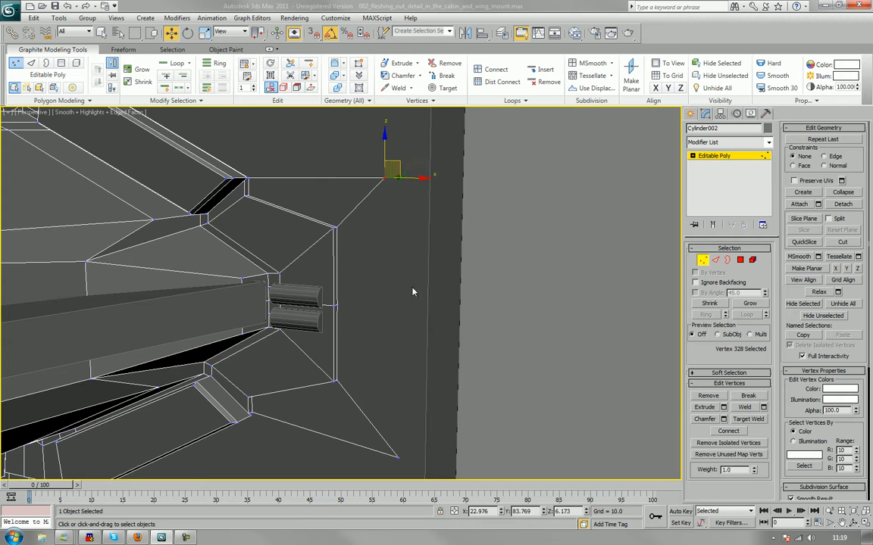
{"action": "left_click", "coordinate": [400, 452]}
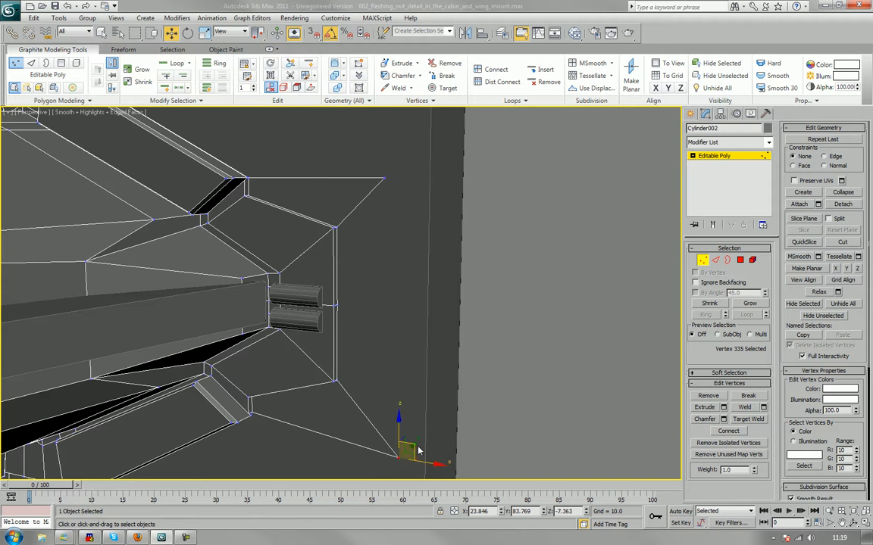
{"action": "left_click", "coordinate": [387, 454]}
{"action": "left_click_drag", "start_coordinate": [404, 447], "coordinate": [408, 410]}
{"action": "key", "text": "ctrl+z"}
{"action": "scroll", "coordinate": [415, 408], "scroll_direction": "down", "scroll_amount": 3}
{"action": "middle_click_drag", "start_coordinate": [416, 407], "coordinate": [421, 407], "text": "alt"}
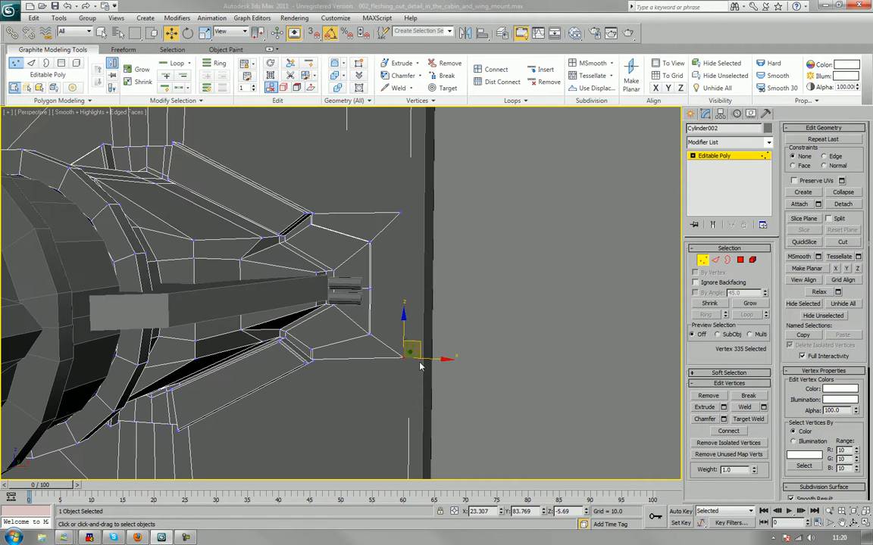
{"action": "left_click_drag", "start_coordinate": [403, 330], "coordinate": [400, 336]}
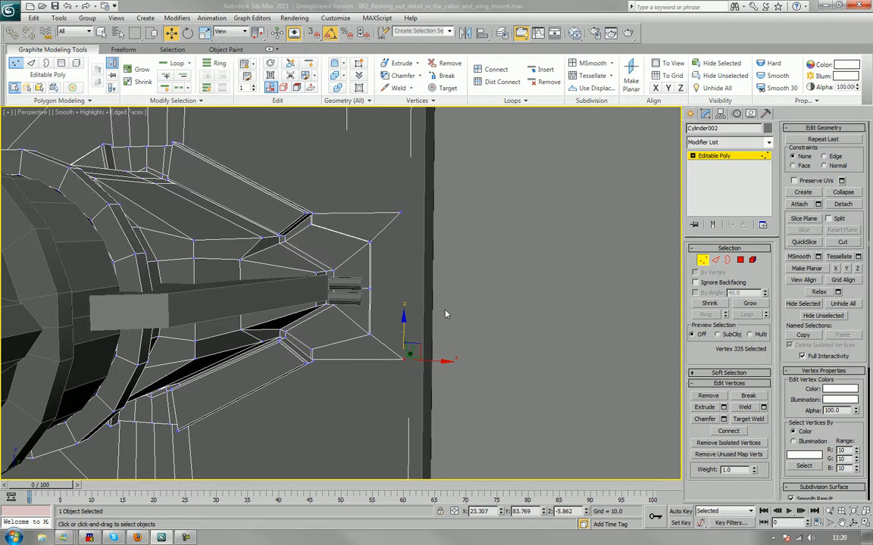
Scale the two narrow rim polygons at the flange's end slightly taller along Z.
{"action": "scroll", "coordinate": [356, 319], "scroll_direction": "up", "scroll_amount": 3}
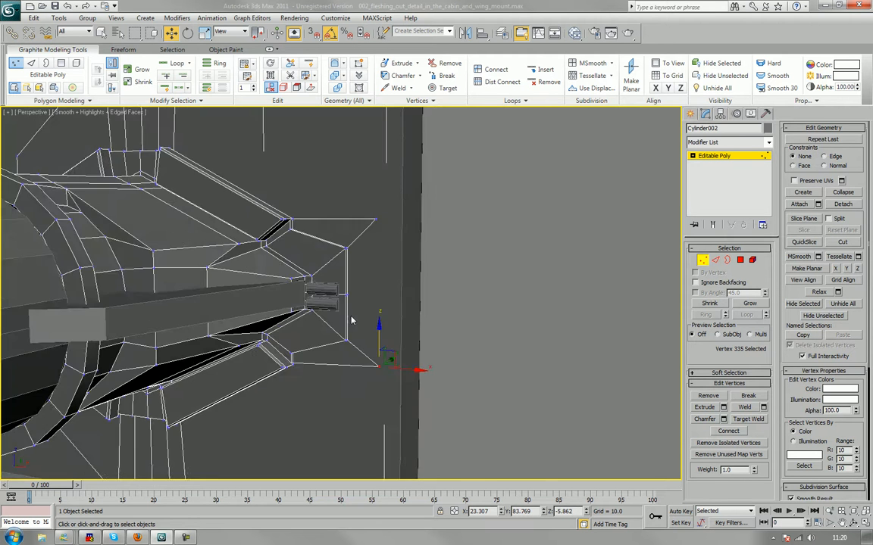
{"action": "scroll", "coordinate": [356, 319], "scroll_direction": "up", "scroll_amount": 3}
{"action": "middle_click_drag", "start_coordinate": [359, 328], "coordinate": [347, 330], "text": "alt"}
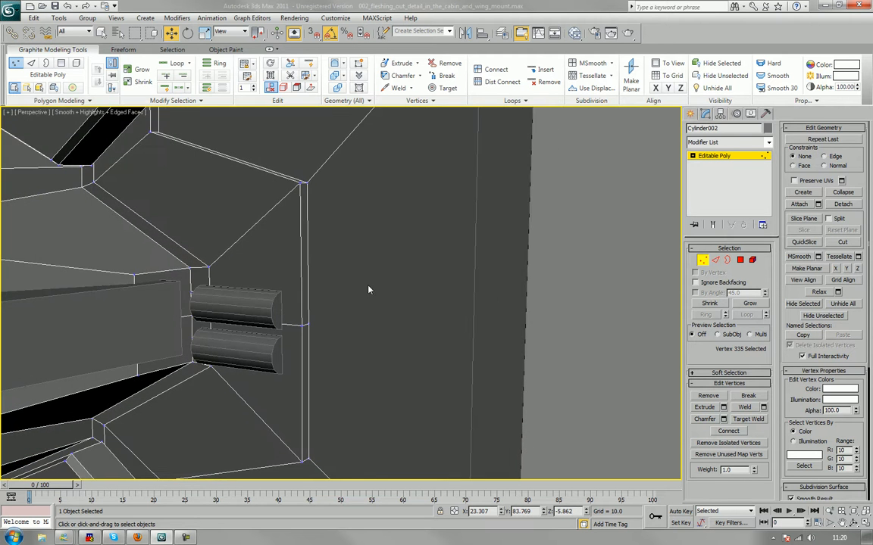
{"action": "left_click", "coordinate": [740, 261]}
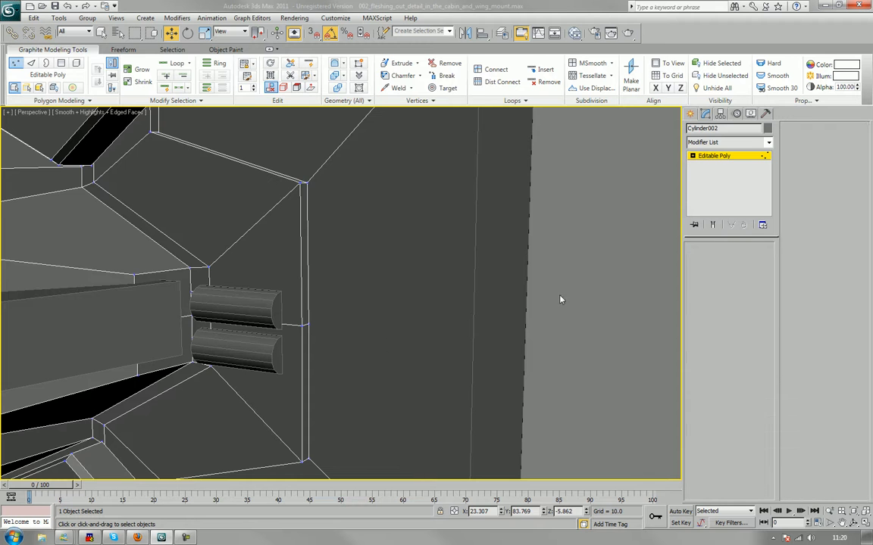
{"action": "left_click", "coordinate": [303, 311]}
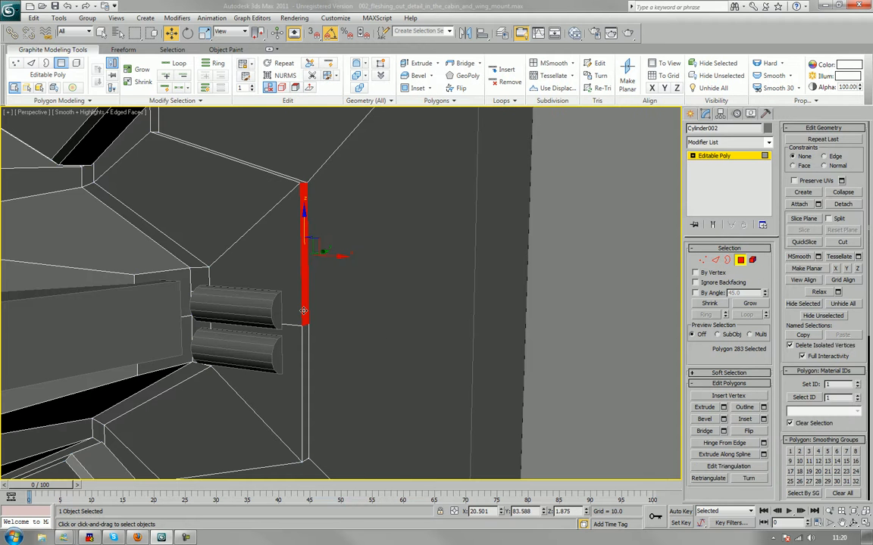
{"action": "left_click", "coordinate": [303, 361], "text": "ctrl"}
{"action": "key", "text": "e"}
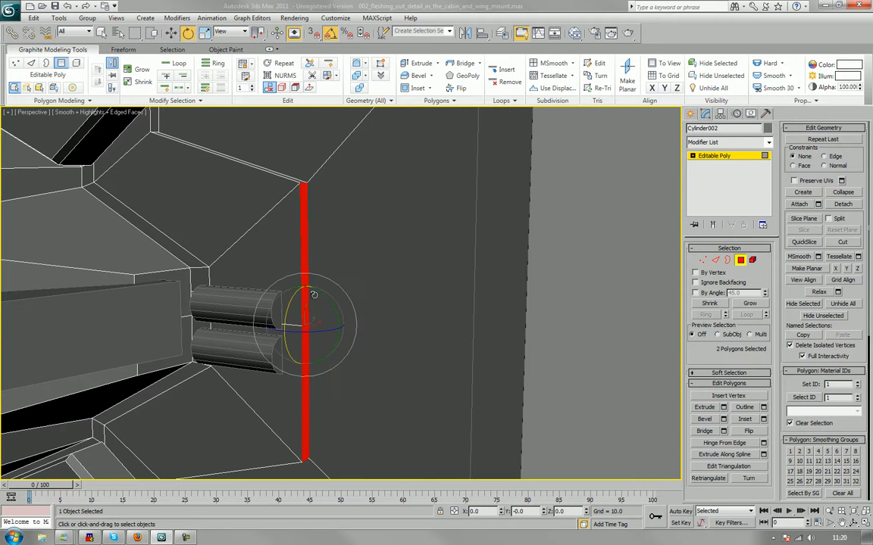
{"action": "key", "text": "r"}
{"action": "scroll", "coordinate": [274, 264], "scroll_direction": "down", "scroll_amount": 5}
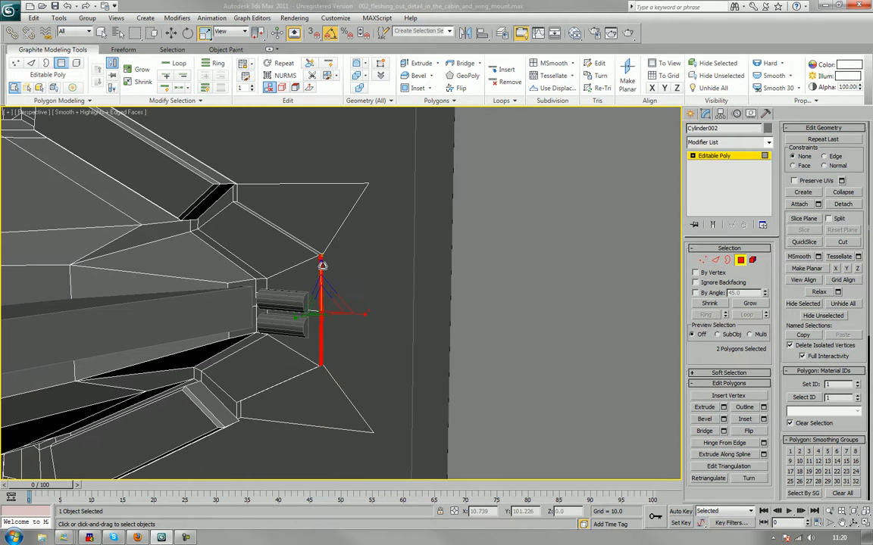
{"action": "left_click_drag", "start_coordinate": [319, 265], "coordinate": [320, 258]}
Delete the paired half cylinders at both side ends of the flange.
{"action": "scroll", "coordinate": [320, 258], "scroll_direction": "down", "scroll_amount": 3}
{"action": "middle_click_drag", "start_coordinate": [321, 258], "coordinate": [322, 261], "text": "alt"}
{"action": "left_click", "coordinate": [317, 304]}
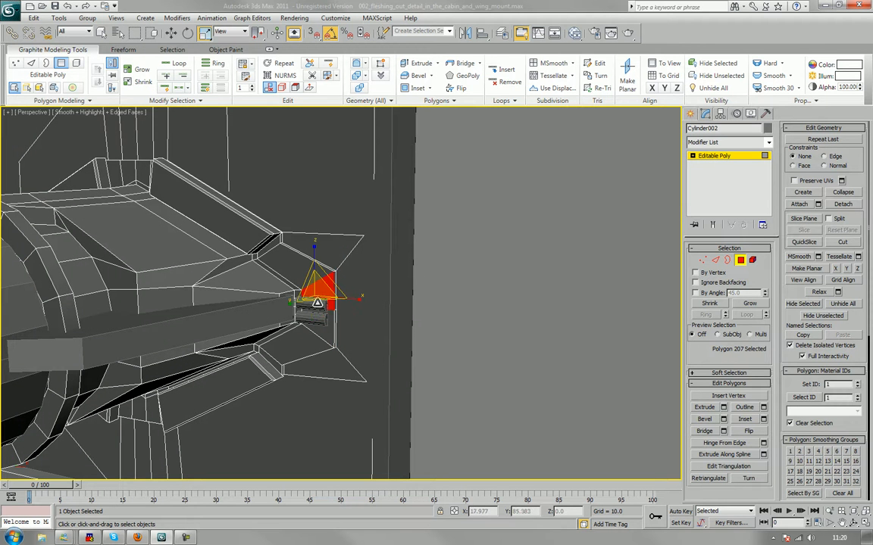
{"action": "left_click", "coordinate": [741, 261]}
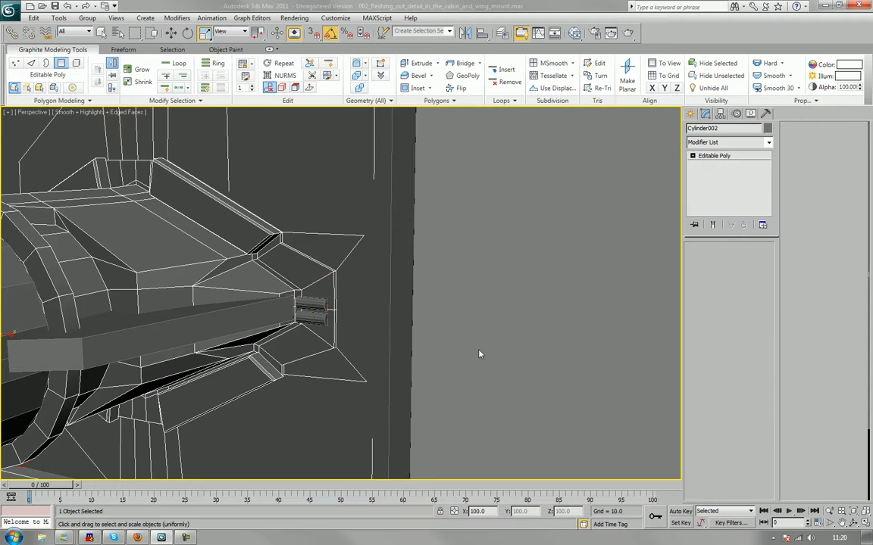
{"action": "left_click", "coordinate": [481, 355]}
{"action": "left_click", "coordinate": [323, 312]}
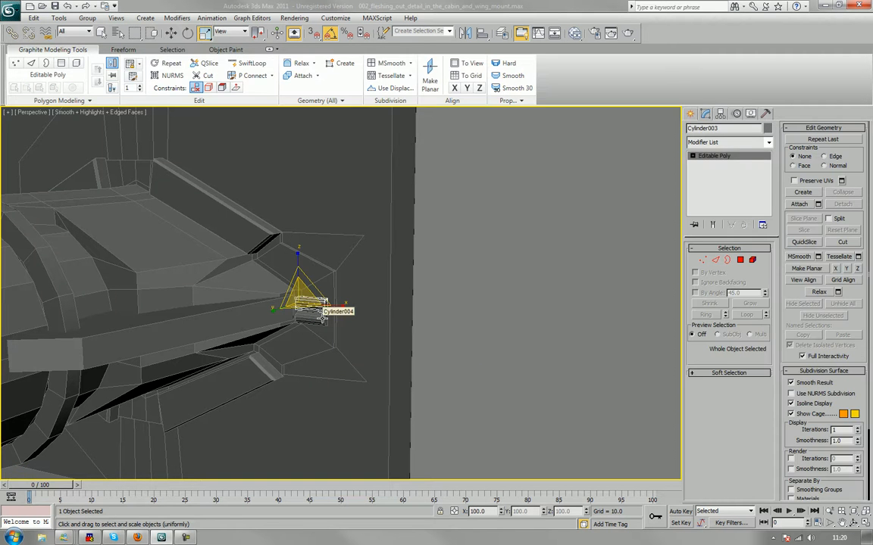
{"action": "left_click", "coordinate": [322, 317]}
{"action": "mouse_move", "coordinate": [288, 327]}
{"action": "middle_mouse_down", "text": "alt"}
{"action": "mouse_move", "coordinate": [303, 321]}
{"action": "mouse_move", "coordinate": [298, 314]}
{"action": "middle_mouse_up", "text": "alt"}
{"action": "left_click", "coordinate": [265, 307]}
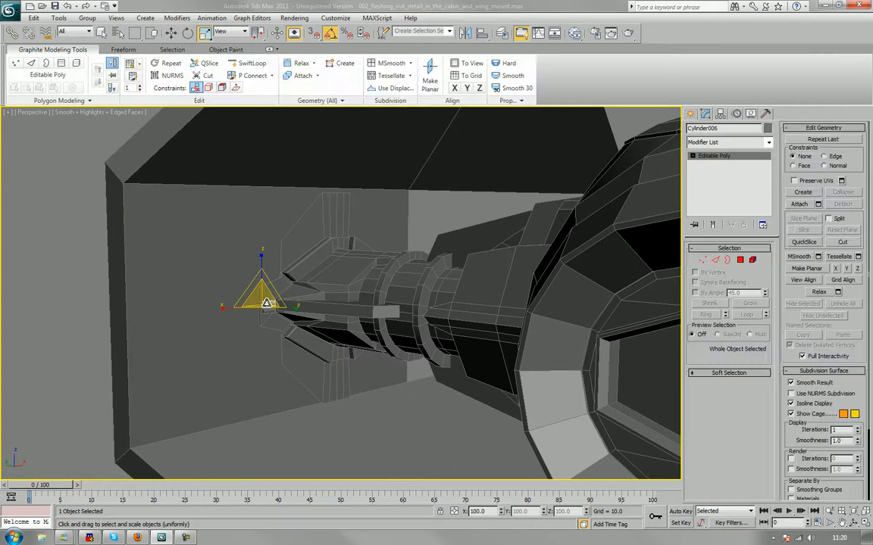
{"action": "left_click", "coordinate": [269, 308]}
{"action": "left_click", "coordinate": [270, 310]}
{"action": "left_click", "coordinate": [270, 310]}
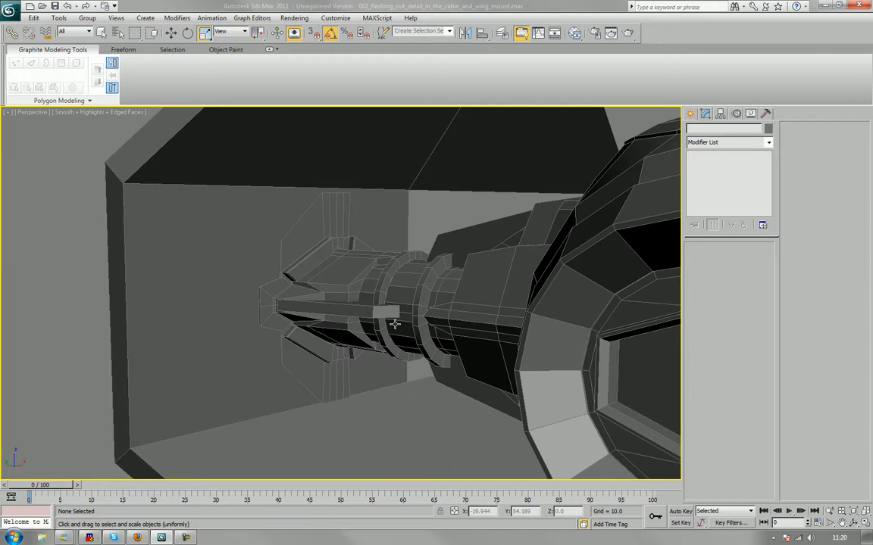
Move the wing outward along Y until it stands clear of the flange.
{"action": "middle_click_drag", "start_coordinate": [416, 347], "coordinate": [318, 347], "text": "alt"}
{"action": "left_click", "coordinate": [318, 347]}
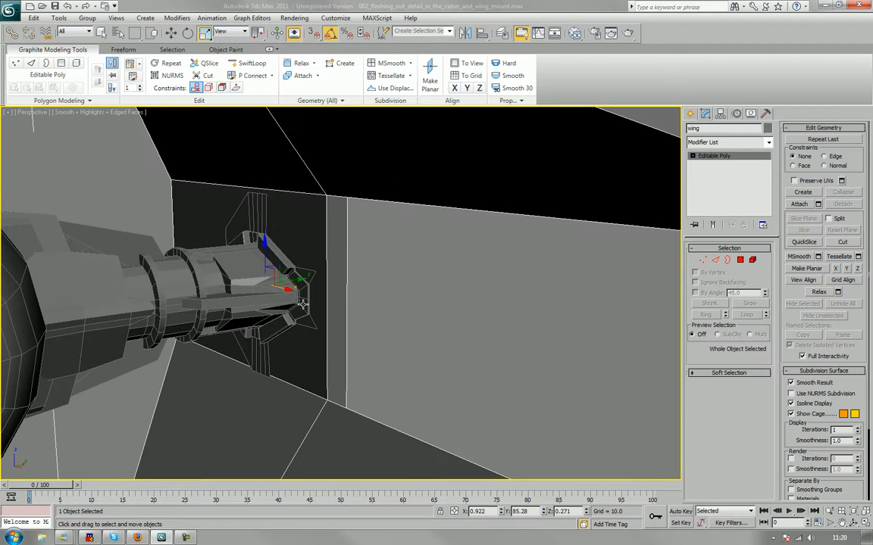
{"action": "middle_click_drag", "start_coordinate": [302, 303], "coordinate": [261, 269], "text": "alt"}
{"action": "left_click", "coordinate": [336, 306]}
{"action": "scroll", "coordinate": [318, 343], "scroll_direction": "down", "scroll_amount": 3}
Extend the flange's open outer border outward along Y to Y 87.142 as a new band of polygons that thickens the fins.
{"action": "left_click", "coordinate": [261, 271]}
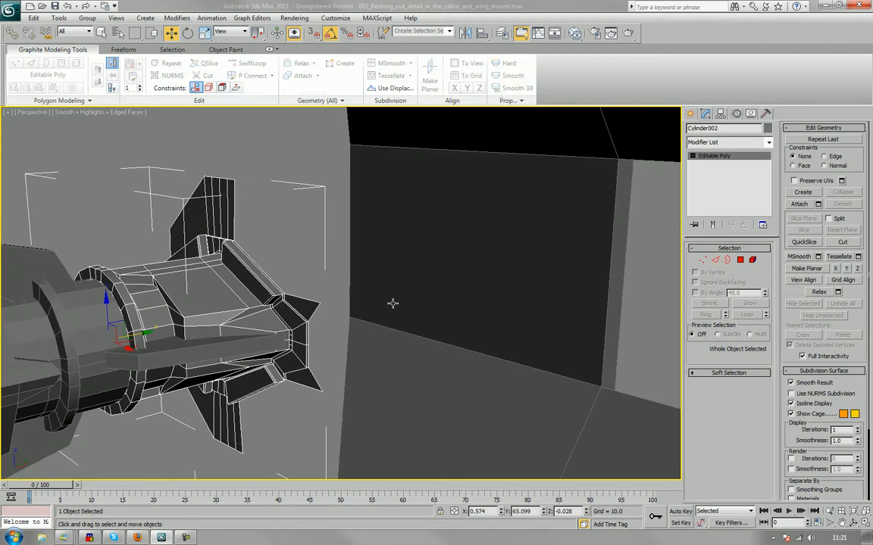
{"action": "left_click", "coordinate": [716, 260]}
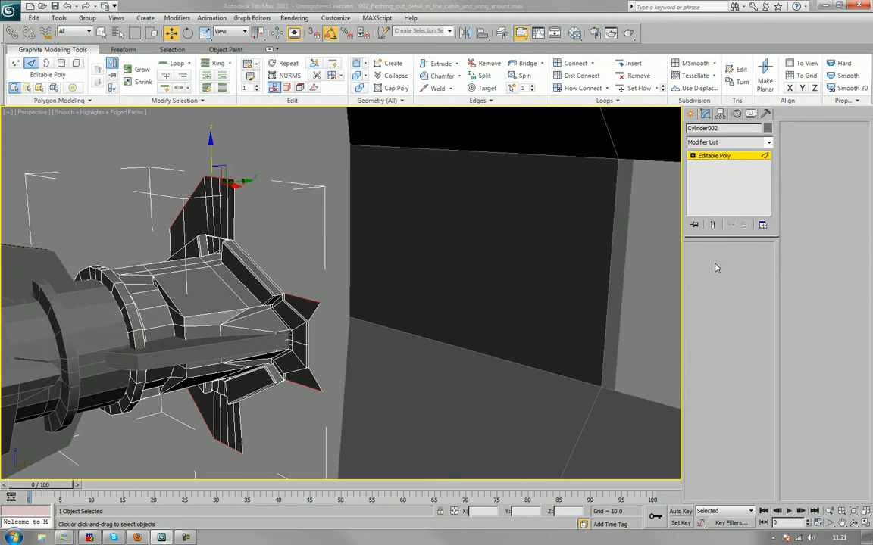
{"action": "left_click", "coordinate": [728, 260]}
{"action": "left_click", "coordinate": [319, 382], "text": "ctrl"}
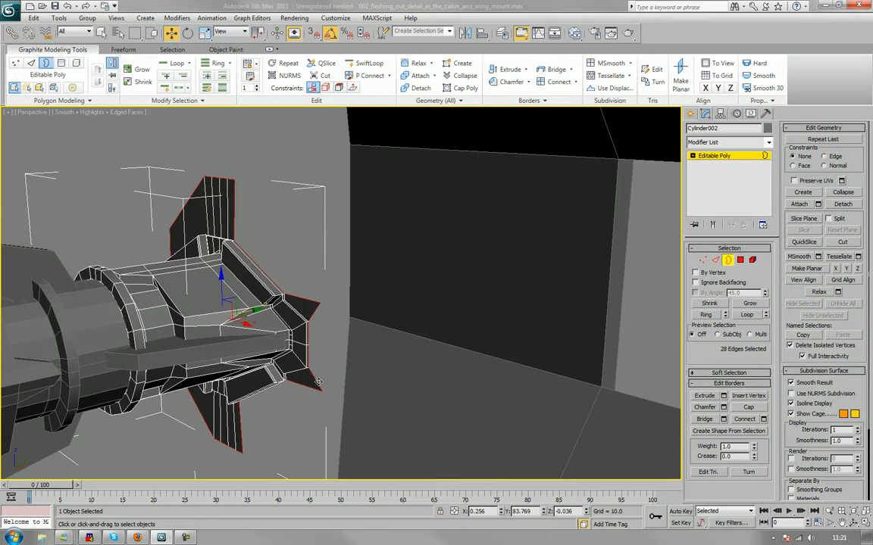
{"action": "middle_click_drag", "start_coordinate": [330, 374], "coordinate": [321, 376], "text": "alt"}
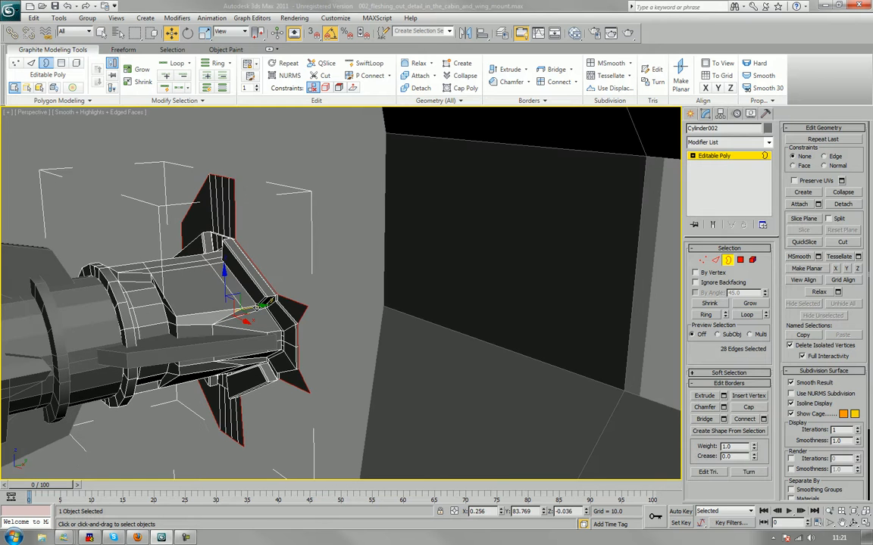
{"action": "left_click_drag", "start_coordinate": [260, 307], "coordinate": [278, 303], "text": "shift"}
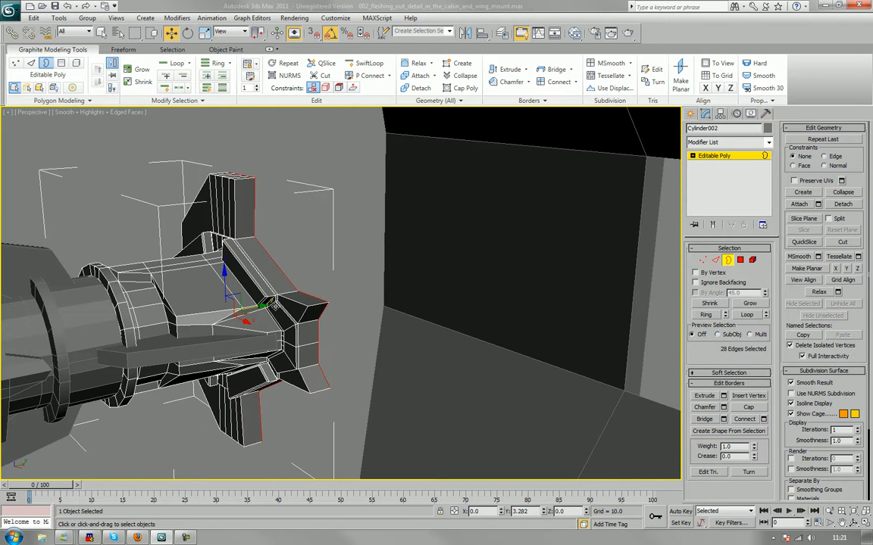
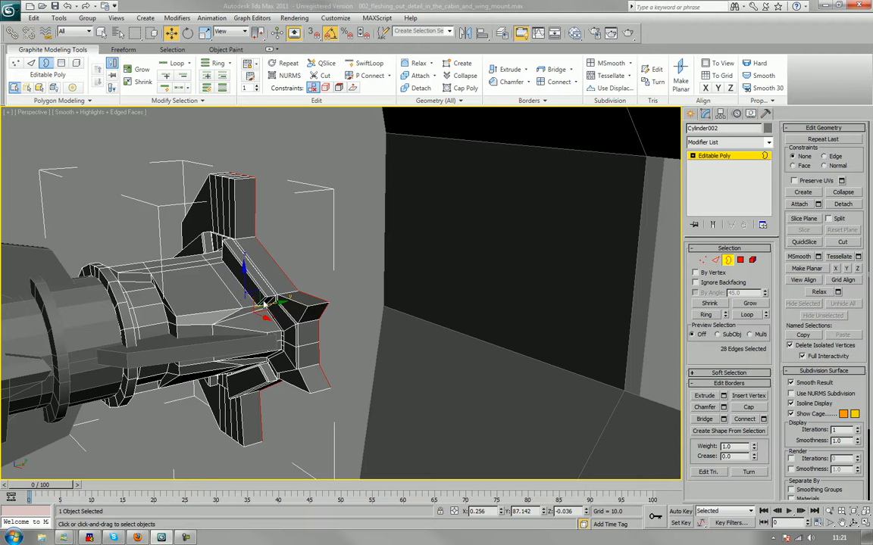
{"action": "left_click", "coordinate": [342, 337]}
{"action": "middle_click_drag", "start_coordinate": [337, 341], "coordinate": [325, 303], "text": "alt"}
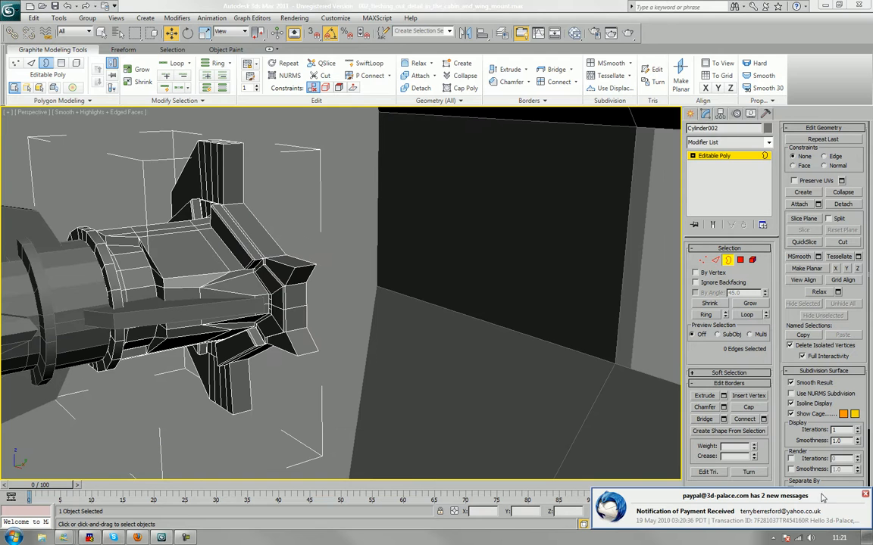
Dismiss the new-mail notification and return to the modelling window.
{"action": "left_click", "coordinate": [865, 496]}
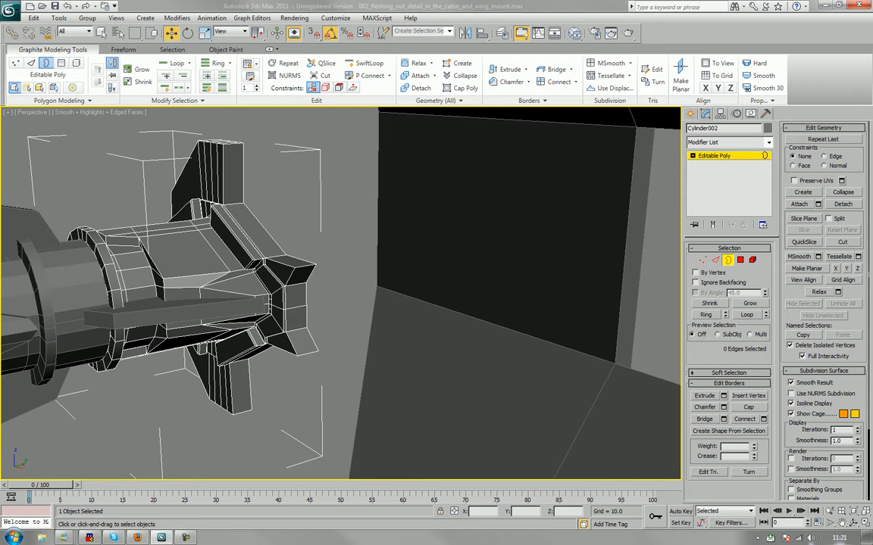
{"action": "left_click", "coordinate": [773, 539]}
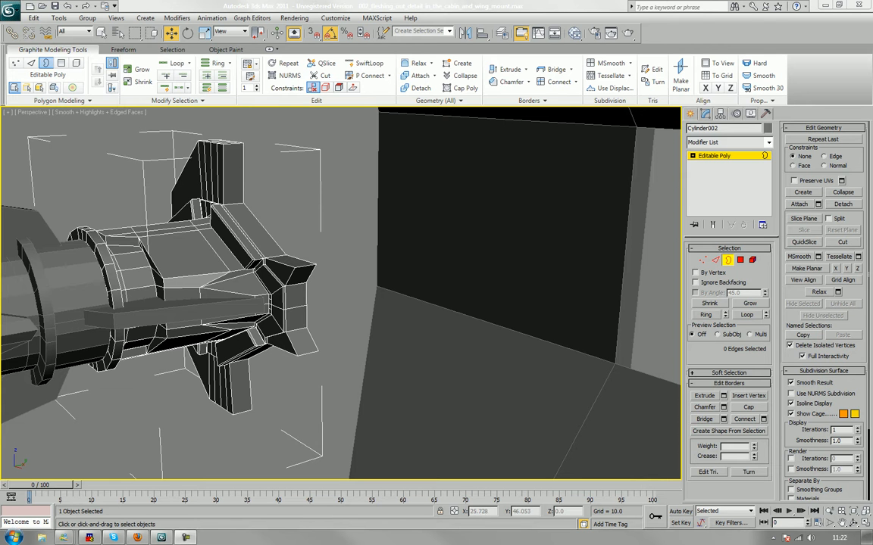
{"action": "left_click", "coordinate": [468, 6]}
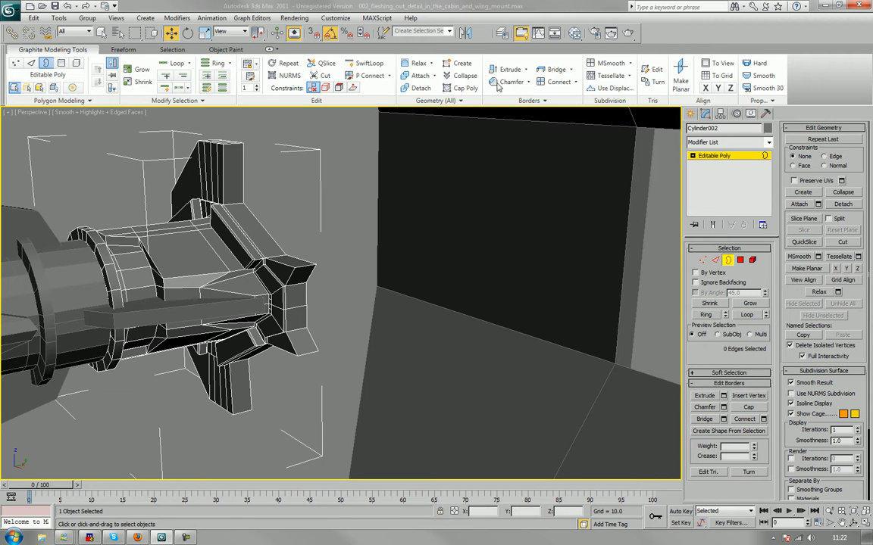
Move the flange's open outer border another 0.771 outward along Y, to Y 87.913.
{"action": "mouse_move", "coordinate": [428, 227]}
{"action": "middle_mouse_down"}
{"action": "mouse_move", "coordinate": [393, 215]}
{"action": "mouse_move", "coordinate": [413, 228]}
{"action": "middle_mouse_up"}
{"action": "scroll", "coordinate": [430, 227], "scroll_direction": "down", "scroll_amount": 10}
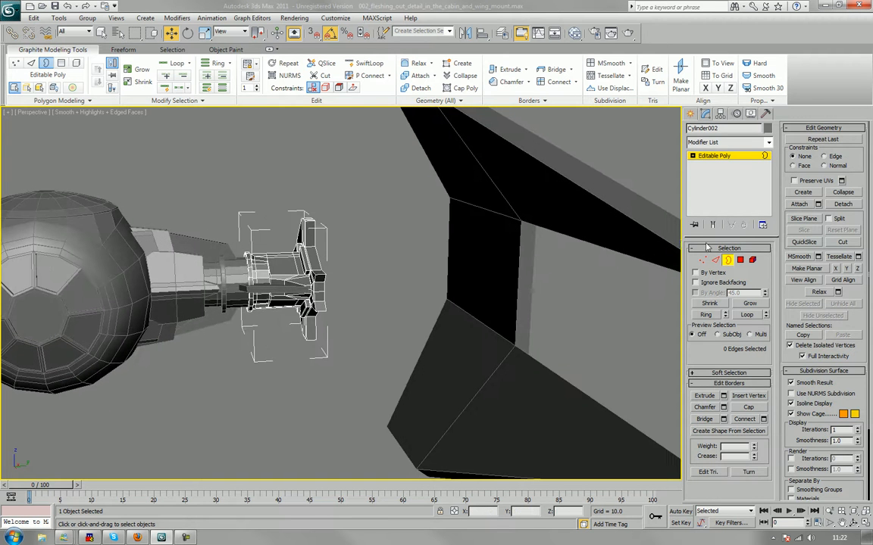
{"action": "left_click", "coordinate": [338, 310]}
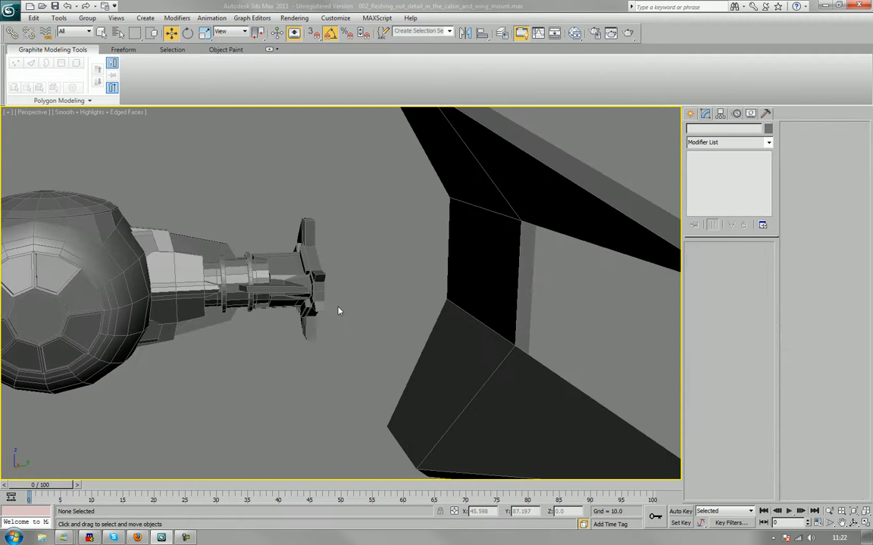
{"action": "left_click", "coordinate": [323, 296]}
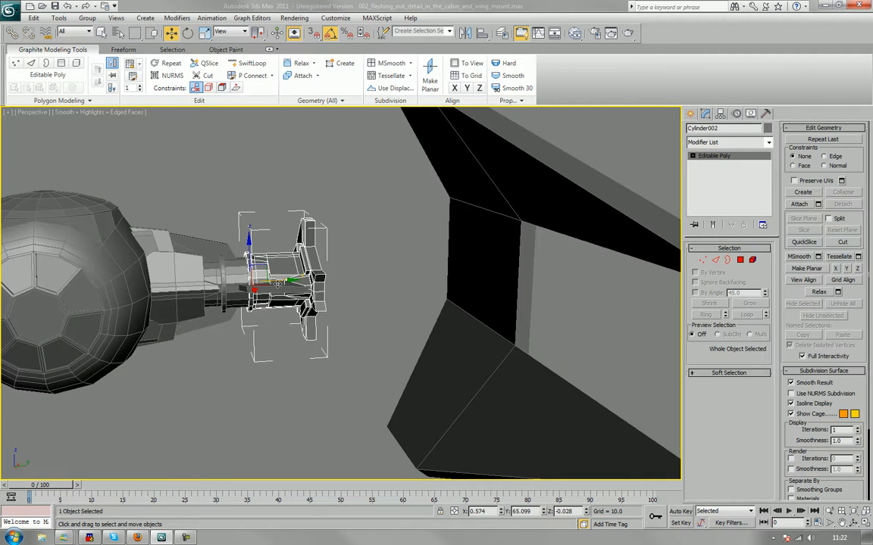
{"action": "scroll", "coordinate": [284, 279], "scroll_direction": "up", "scroll_amount": 3}
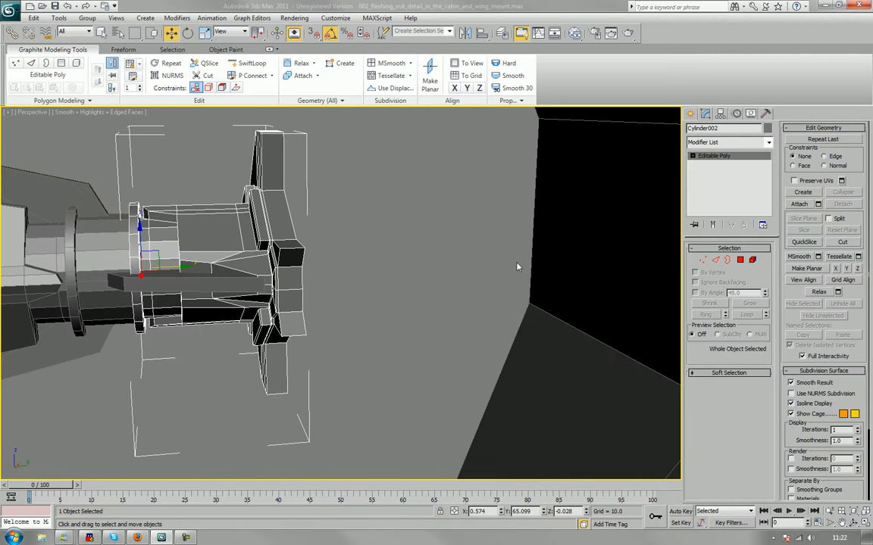
{"action": "key", "text": "3"}
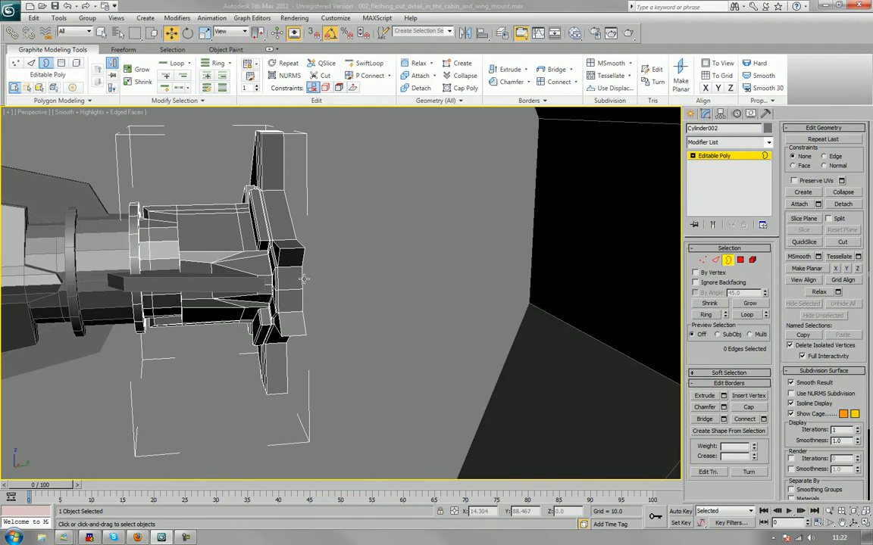
{"action": "left_click", "coordinate": [303, 279]}
{"action": "left_click_drag", "start_coordinate": [322, 260], "coordinate": [328, 261]}
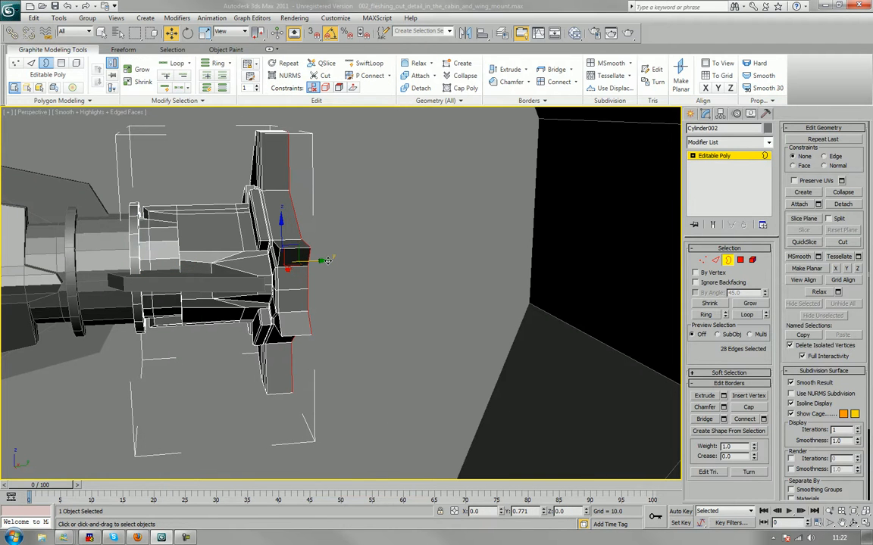
Inset the four side polygons at the flange's end, between the upper and lower fin tips, as one group by a narrow margin.
{"action": "middle_click_drag", "start_coordinate": [341, 306], "coordinate": [300, 332], "text": "alt"}
{"action": "scroll", "coordinate": [368, 304], "scroll_direction": "up", "scroll_amount": 5}
{"action": "scroll", "coordinate": [290, 287], "scroll_direction": "up", "scroll_amount": 2}
{"action": "key", "text": "4"}
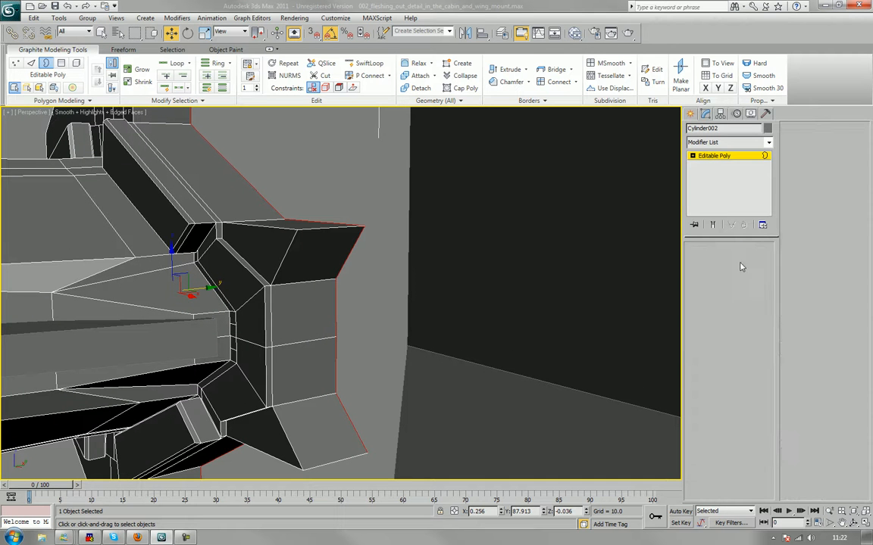
{"action": "left_click", "coordinate": [246, 311]}
{"action": "left_click", "coordinate": [318, 256]}
{"action": "left_click", "coordinate": [306, 307], "text": "ctrl"}
{"action": "left_click", "coordinate": [301, 370], "text": "ctrl"}
{"action": "left_click", "coordinate": [318, 432], "text": "ctrl"}
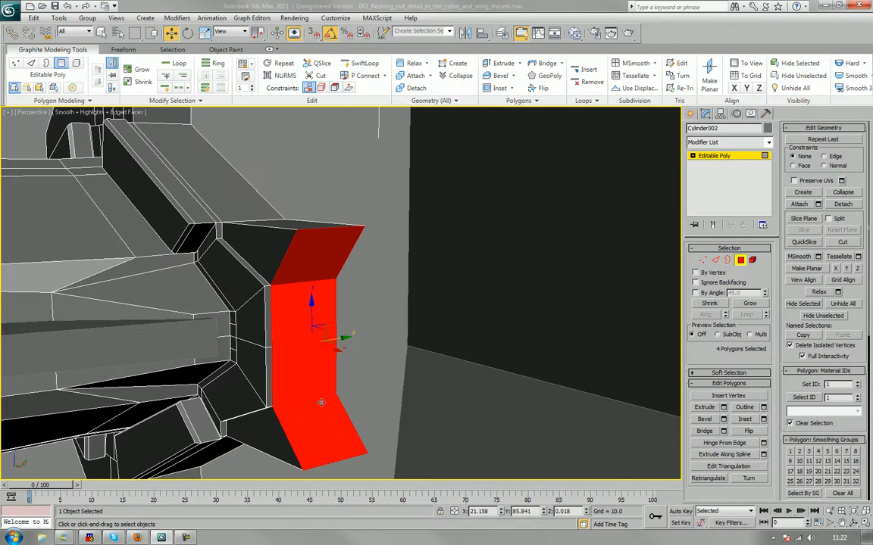
{"action": "left_click", "coordinate": [745, 419]}
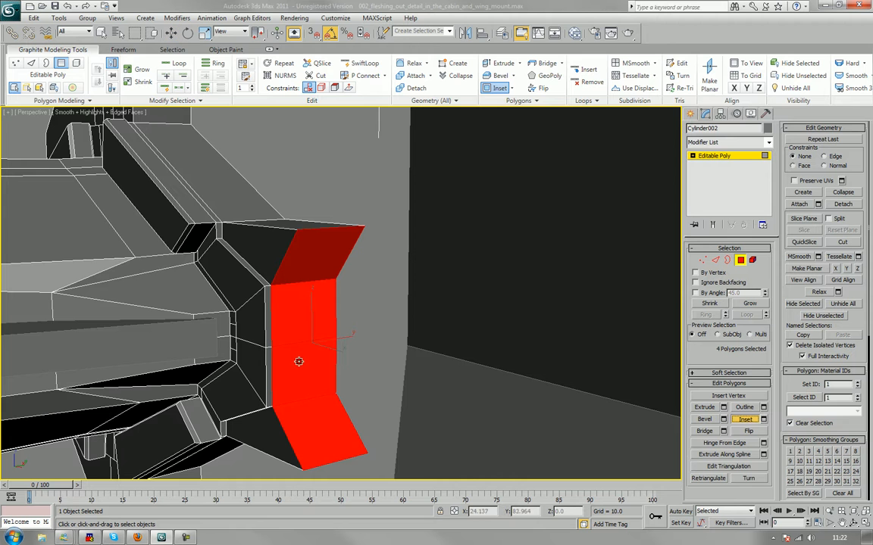
{"action": "left_click_drag", "start_coordinate": [299, 362], "coordinate": [299, 360]}
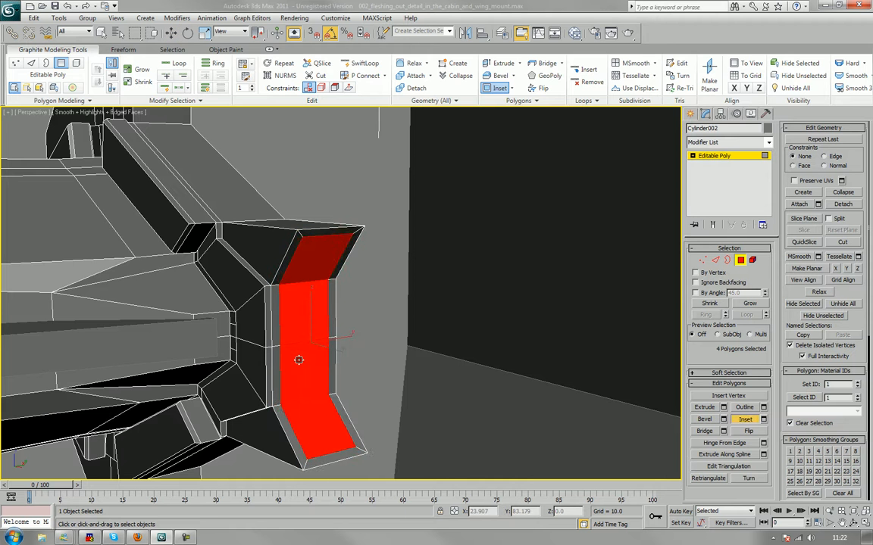
Extrude the four inset polygons slightly inward and flatten them by scaling along X.
{"action": "middle_click_drag", "start_coordinate": [307, 361], "coordinate": [363, 371]}
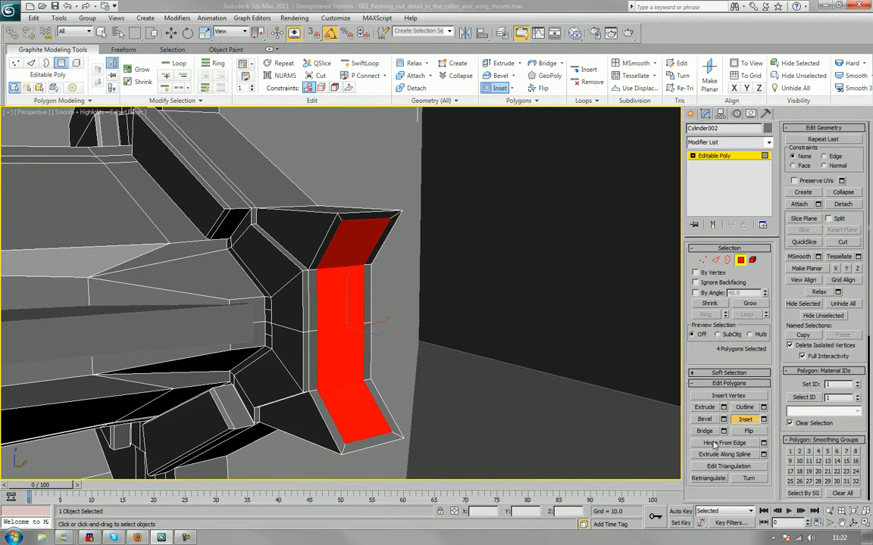
{"action": "left_click", "coordinate": [706, 408]}
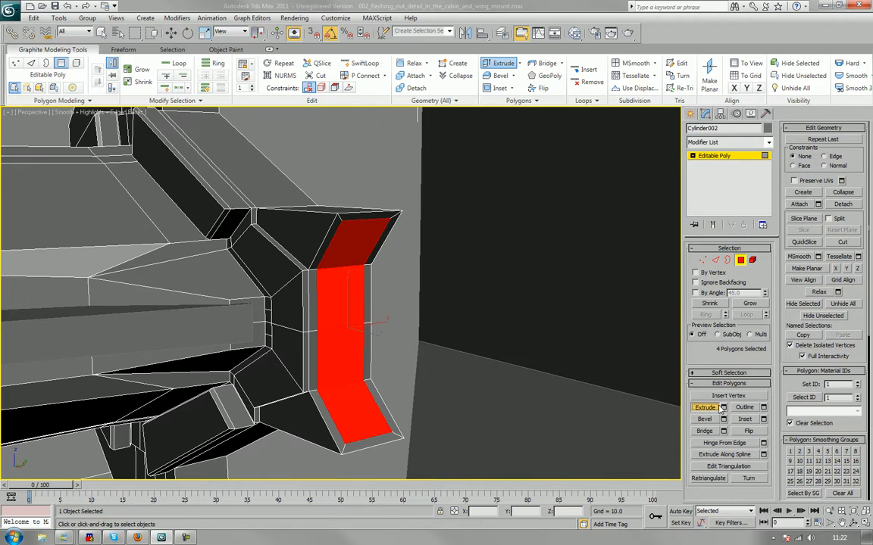
{"action": "left_click_drag", "start_coordinate": [323, 338], "coordinate": [323, 339]}
{"action": "key", "text": "r"}
{"action": "left_click_drag", "start_coordinate": [375, 336], "coordinate": [15, 315]}
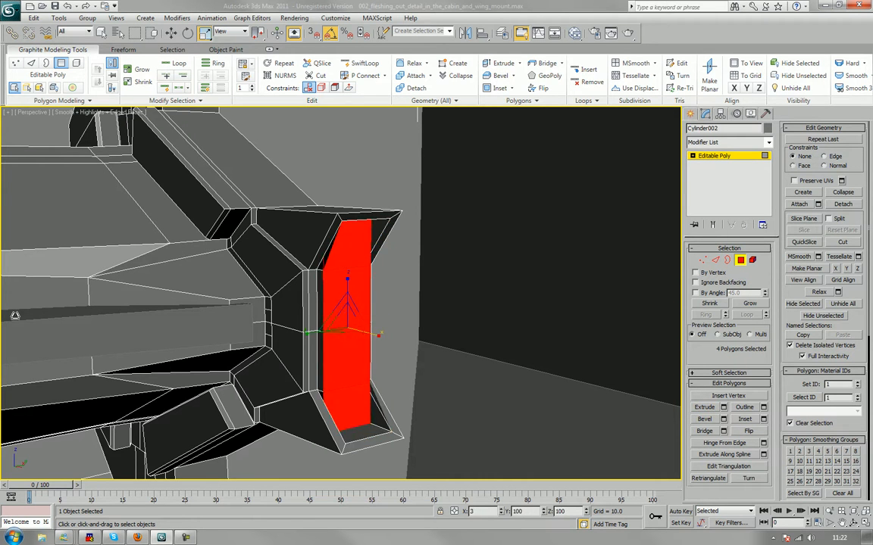
Move the flattened polygons about 3.39 inward along X to X 17.676, forming a deep recess.
{"action": "key", "text": "w"}
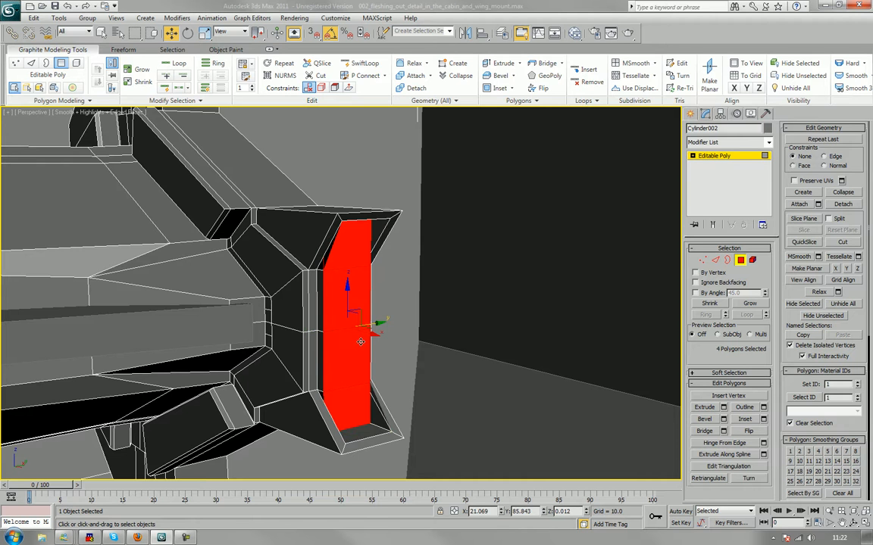
{"action": "left_click_drag", "start_coordinate": [361, 341], "coordinate": [333, 334]}
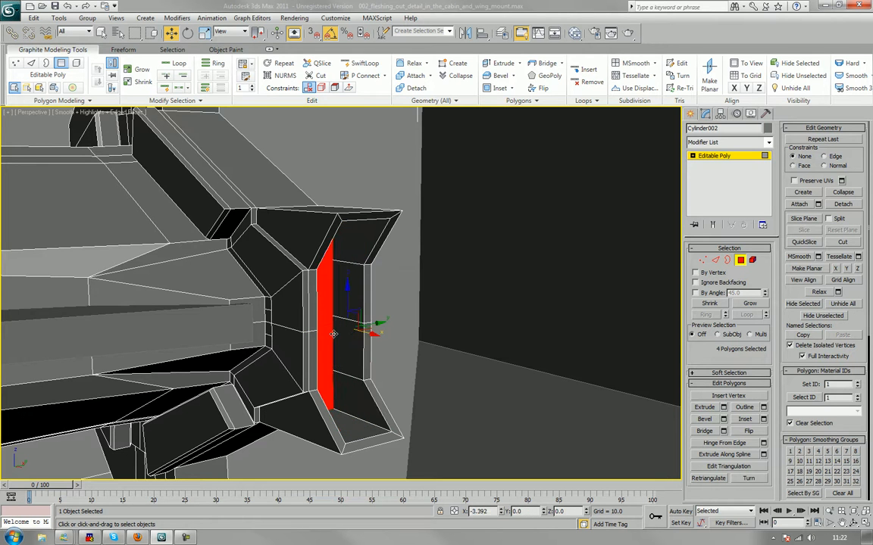
{"action": "key", "text": "alt"}
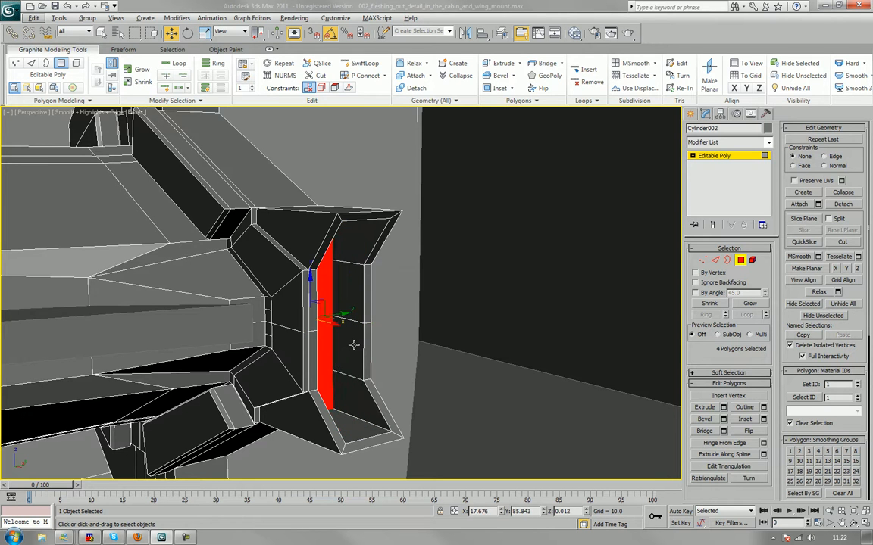
Create a cylinder with AutoGrid on the recess floor, radius about 0.78 and height about 4.77, and shift it along Y to 85.789.
{"action": "middle_click_drag", "start_coordinate": [466, 333], "coordinate": [368, 333], "text": "alt"}
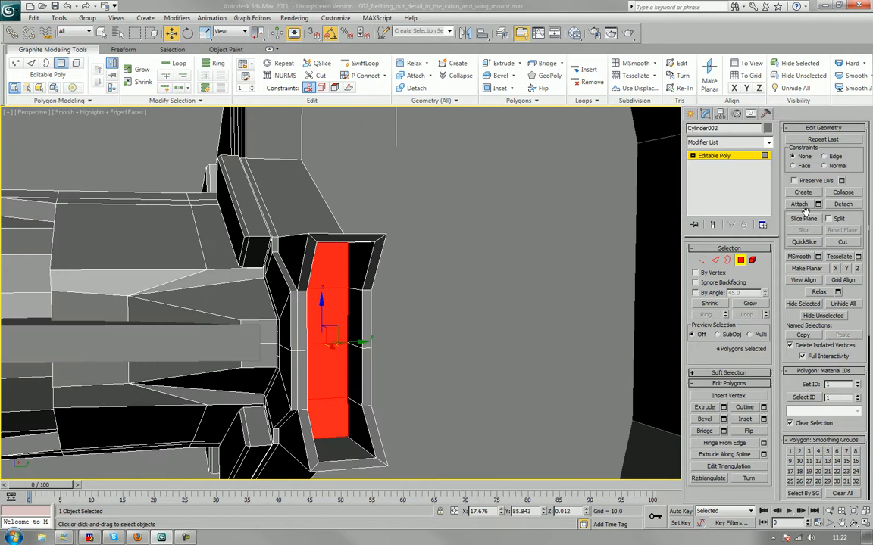
{"action": "left_click", "coordinate": [704, 114]}
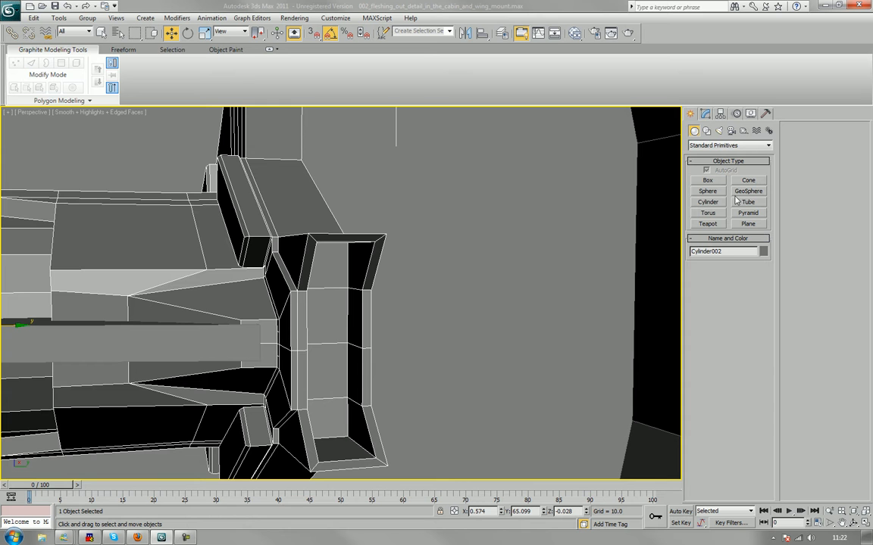
{"action": "left_click", "coordinate": [708, 202]}
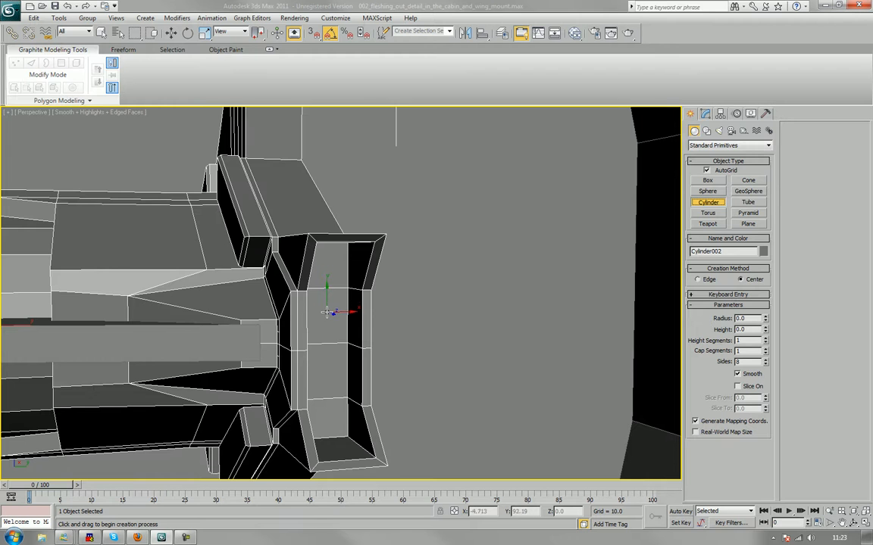
{"action": "left_click_drag", "start_coordinate": [326, 307], "coordinate": [327, 322]}
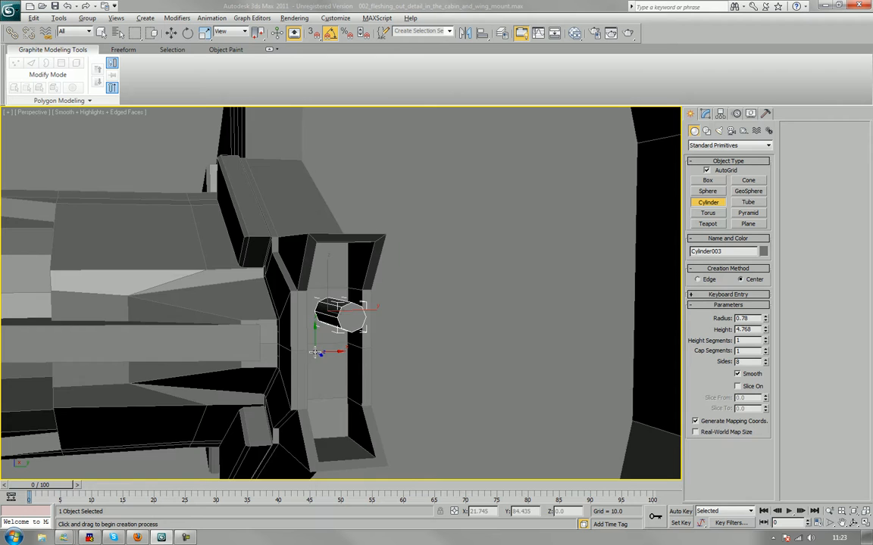
{"action": "middle_click_drag", "start_coordinate": [318, 352], "coordinate": [339, 338], "text": "alt"}
{"action": "key", "text": "w"}
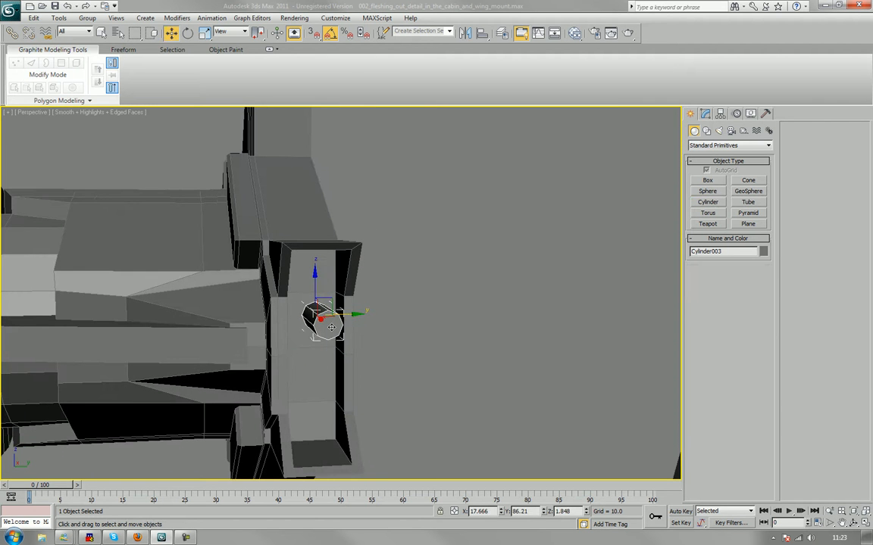
{"action": "left_click_drag", "start_coordinate": [354, 315], "coordinate": [346, 315]}
{"action": "middle_click_drag", "start_coordinate": [324, 338], "coordinate": [336, 340], "text": "alt"}
Set the cylinder's radius to 0.91 and its sides to 10, and convert it to an Editable Poly.
{"action": "left_click", "coordinate": [704, 113]}
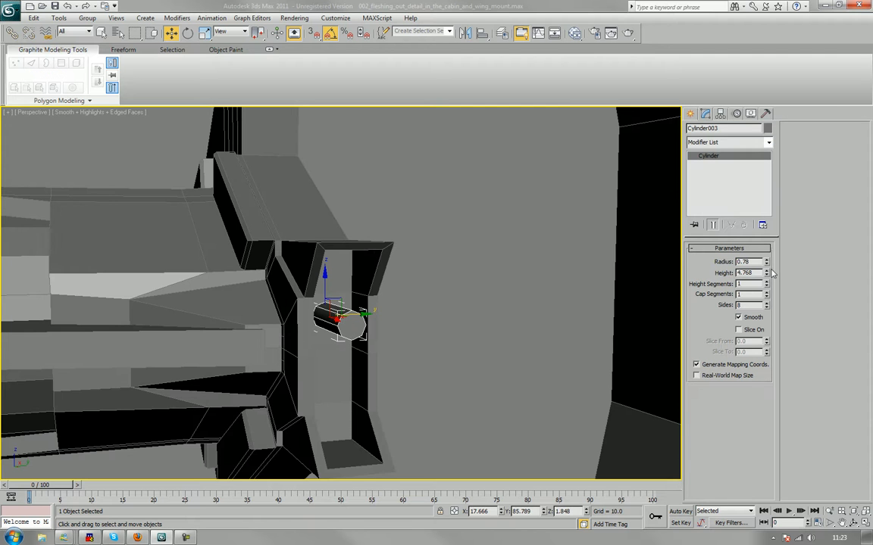
{"action": "left_click_drag", "start_coordinate": [767, 262], "coordinate": [767, 252]}
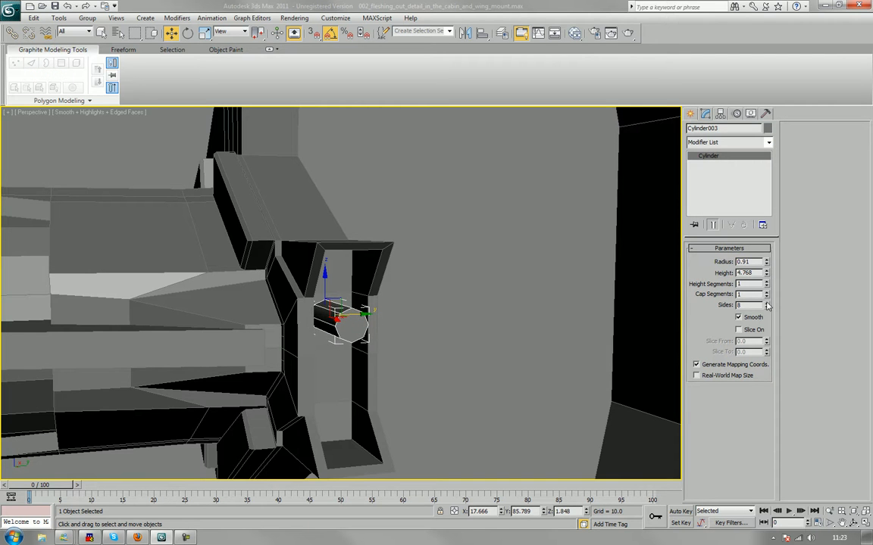
{"action": "left_click", "coordinate": [767, 303]}
{"action": "left_click", "coordinate": [766, 303]}
{"action": "mouse_move", "coordinate": [476, 366]}
{"action": "middle_mouse_down", "text": "alt"}
{"action": "mouse_move", "coordinate": [446, 352]}
{"action": "mouse_move", "coordinate": [477, 371]}
{"action": "mouse_move", "coordinate": [485, 353]}
{"action": "middle_mouse_up", "text": "alt"}
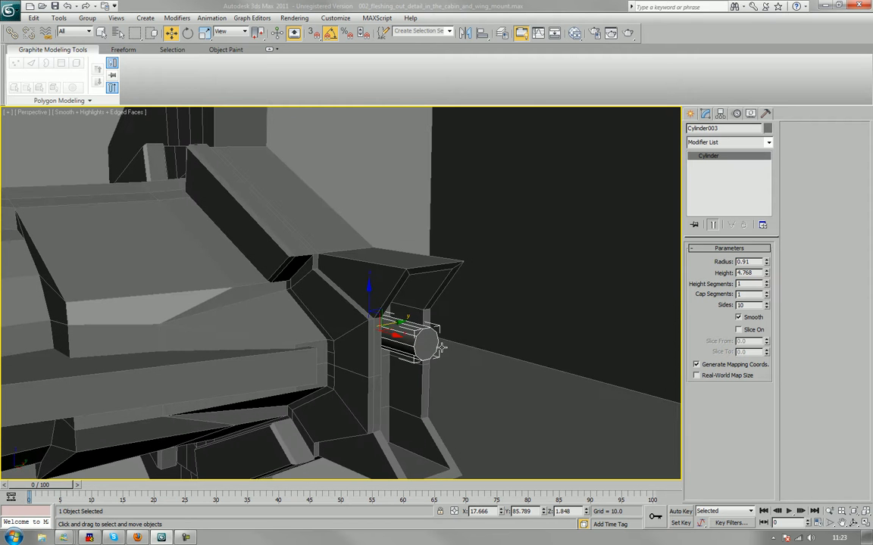
{"action": "right_click", "coordinate": [491, 343]}
{"action": "mouse_move", "coordinate": [455, 437]}
{"action": "left_click", "coordinate": [528, 447]}
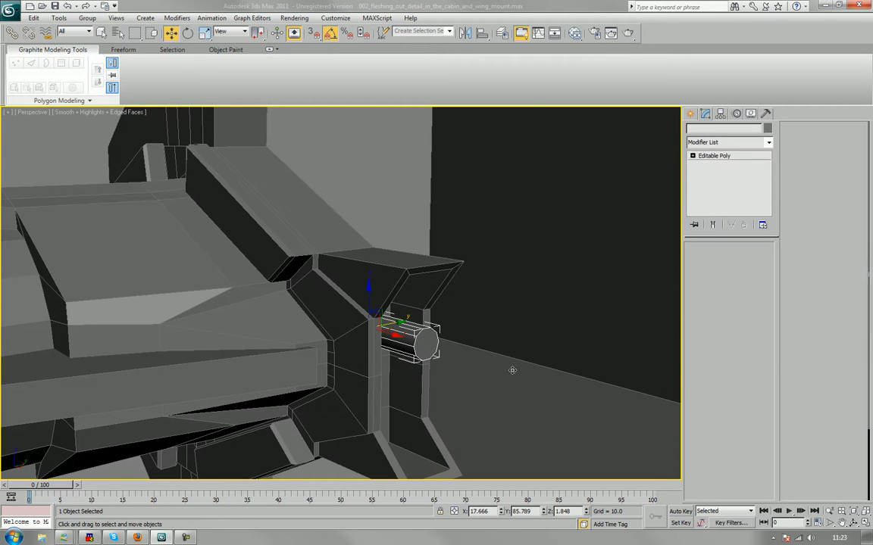
Bevel the cylinder's outer end cap inward to leave a narrow rim, and bevel it again deep into the cylinder to hollow it.
{"action": "key", "text": "4"}
{"action": "left_click", "coordinate": [427, 350]}
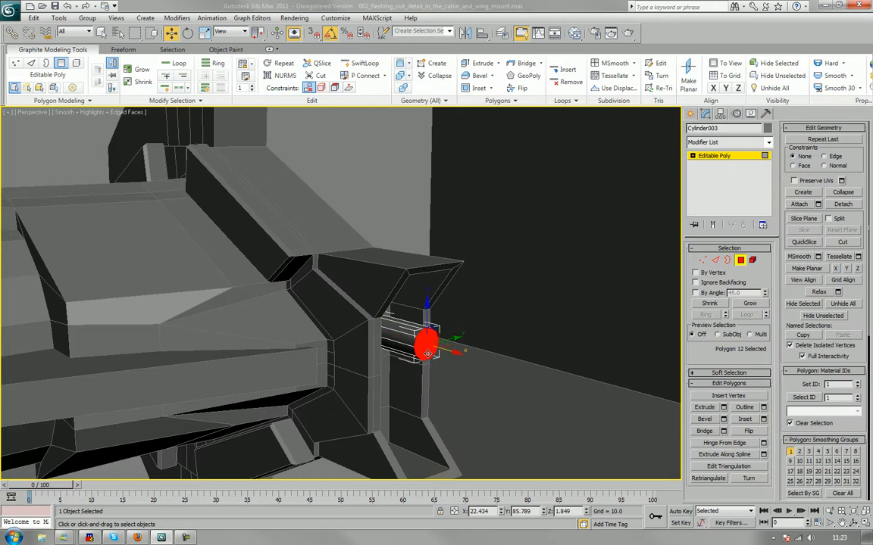
{"action": "left_click", "coordinate": [704, 419]}
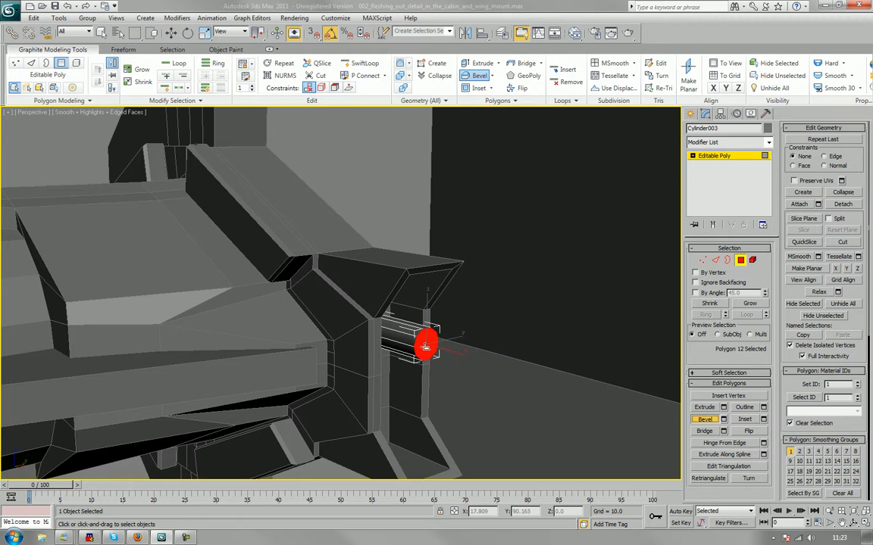
{"action": "left_click_drag", "start_coordinate": [425, 346], "coordinate": [425, 348]}
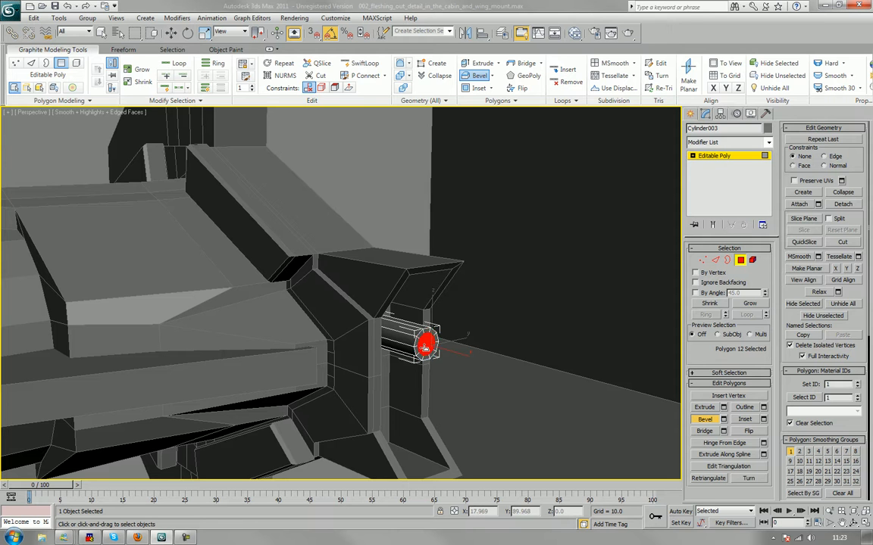
{"action": "left_click", "coordinate": [425, 347]}
{"action": "left_click_drag", "start_coordinate": [425, 347], "coordinate": [427, 349]}
{"action": "left_click", "coordinate": [427, 347]}
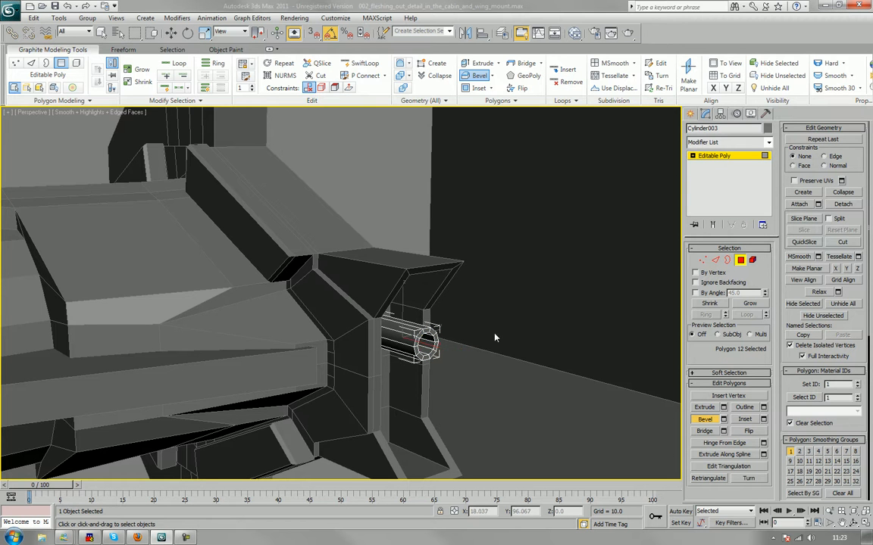
Extrude the polygon along the top of the cylinder's side upward into a thin fin.
{"action": "middle_click_drag", "start_coordinate": [494, 337], "coordinate": [487, 370]}
{"action": "left_click", "coordinate": [414, 358]}
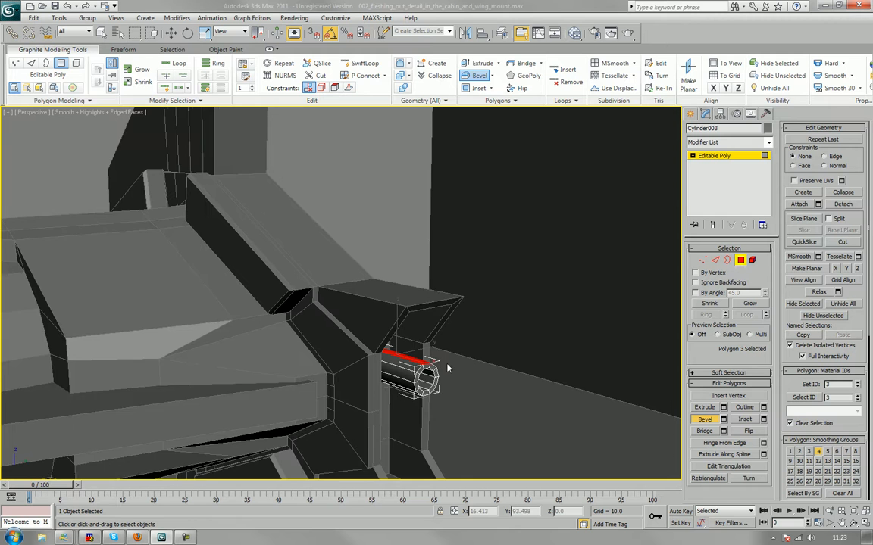
{"action": "scroll", "coordinate": [447, 368], "scroll_direction": "up", "scroll_amount": 5}
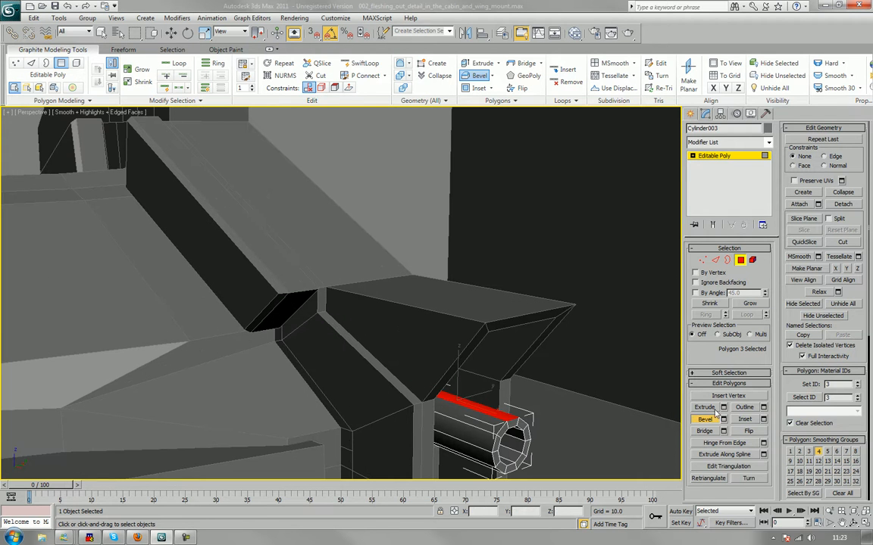
{"action": "left_click", "coordinate": [715, 411]}
{"action": "left_click_drag", "start_coordinate": [446, 370], "coordinate": [493, 407]}
Slant the fin's front by moving its upper front edge inward along X to 21.192.
{"action": "left_click", "coordinate": [712, 262]}
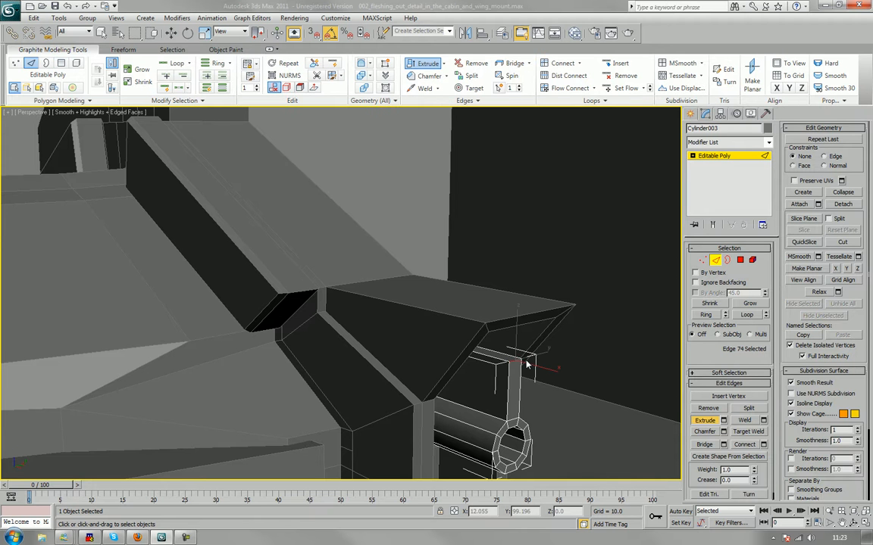
{"action": "key", "text": "w"}
{"action": "left_click_drag", "start_coordinate": [545, 370], "coordinate": [514, 365]}
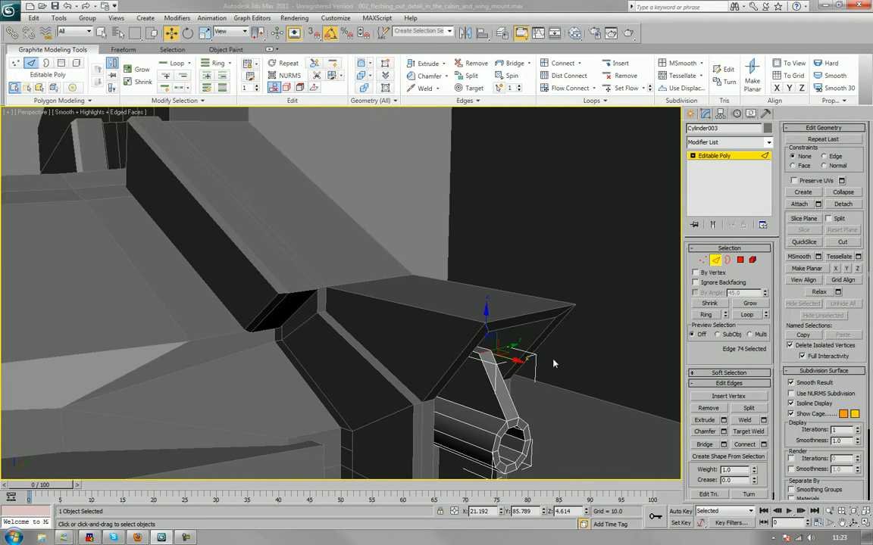
{"action": "left_click", "coordinate": [716, 260]}
{"action": "middle_click_drag", "start_coordinate": [511, 417], "coordinate": [463, 415]}
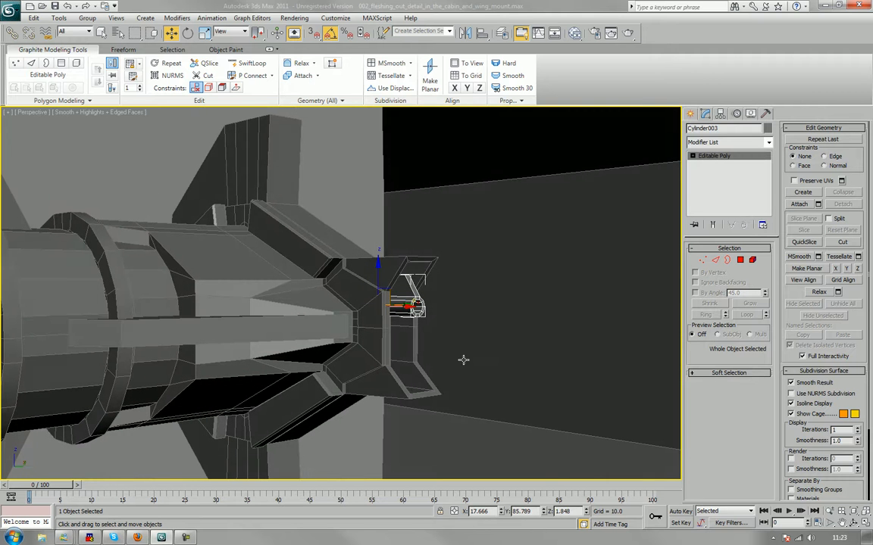
Rotate a copy of the finned cylinder 180 degrees about X and move it down along Z to -2.34.
{"action": "left_click", "coordinate": [187, 32]}
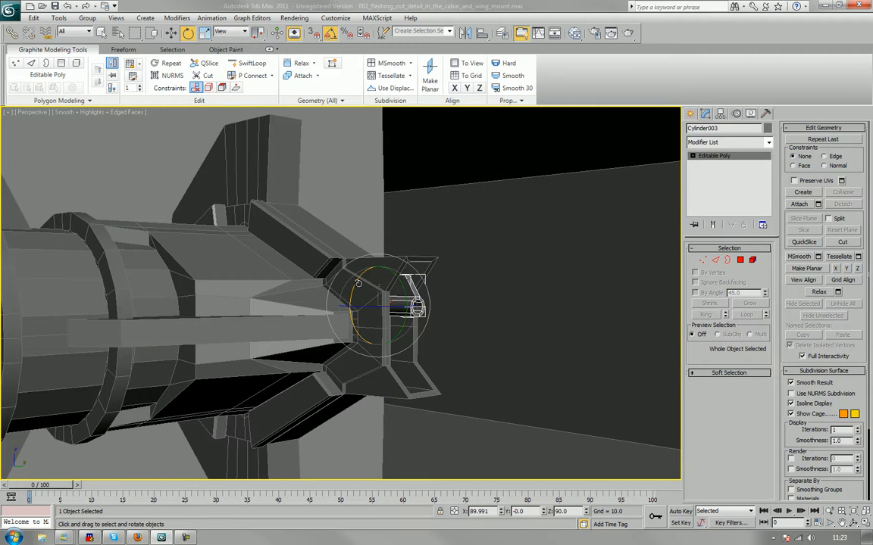
{"action": "mouse_move", "coordinate": [360, 282]}
{"action": "left_mouse_down", "text": "shift"}
{"action": "mouse_move", "coordinate": [351, 347]}
{"action": "mouse_move", "coordinate": [317, 346]}
{"action": "left_mouse_up", "text": "shift"}
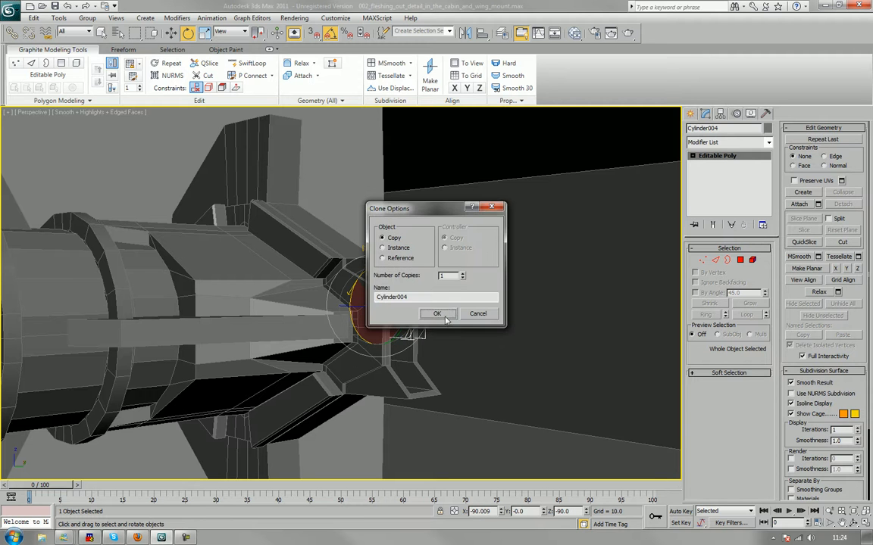
{"action": "key", "text": "Return"}
{"action": "key", "text": "w"}
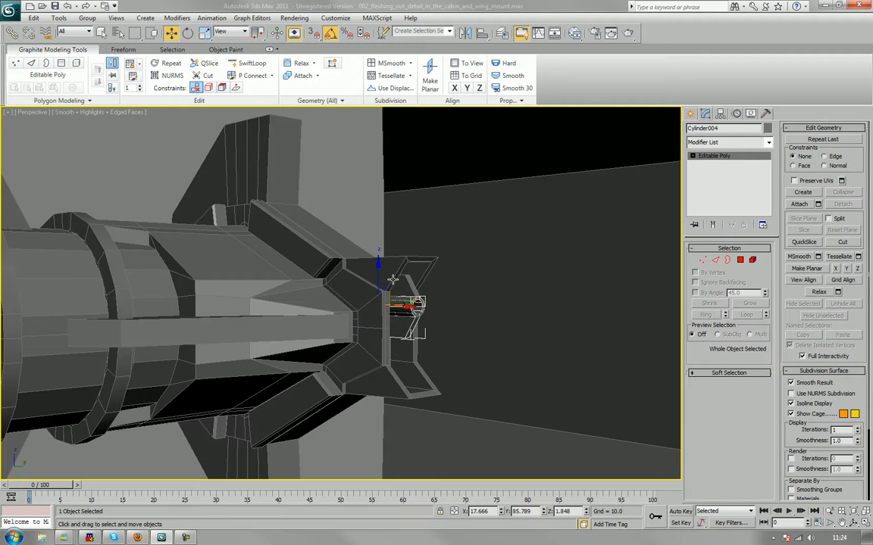
{"action": "left_click_drag", "start_coordinate": [379, 276], "coordinate": [374, 321]}
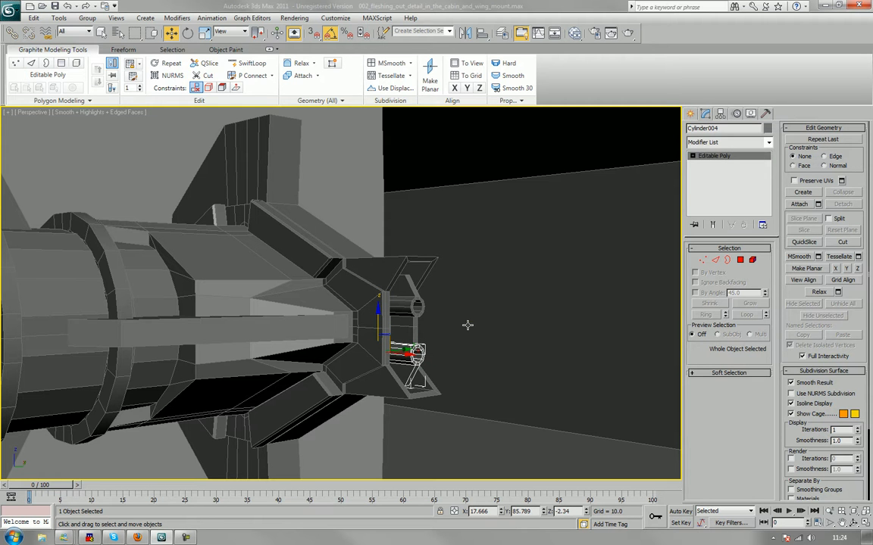
Inset the flange's two middle recess-floor polygons between the cylinders as one group.
{"action": "scroll", "coordinate": [430, 331], "scroll_direction": "up", "scroll_amount": 6}
{"action": "scroll", "coordinate": [379, 345], "scroll_direction": "up", "scroll_amount": 6}
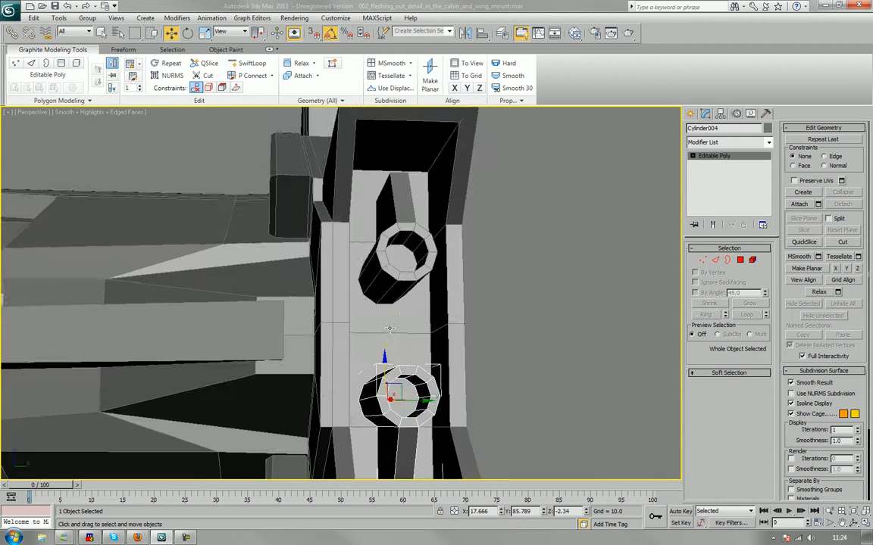
{"action": "middle_click_drag", "start_coordinate": [389, 328], "coordinate": [394, 291], "text": "alt"}
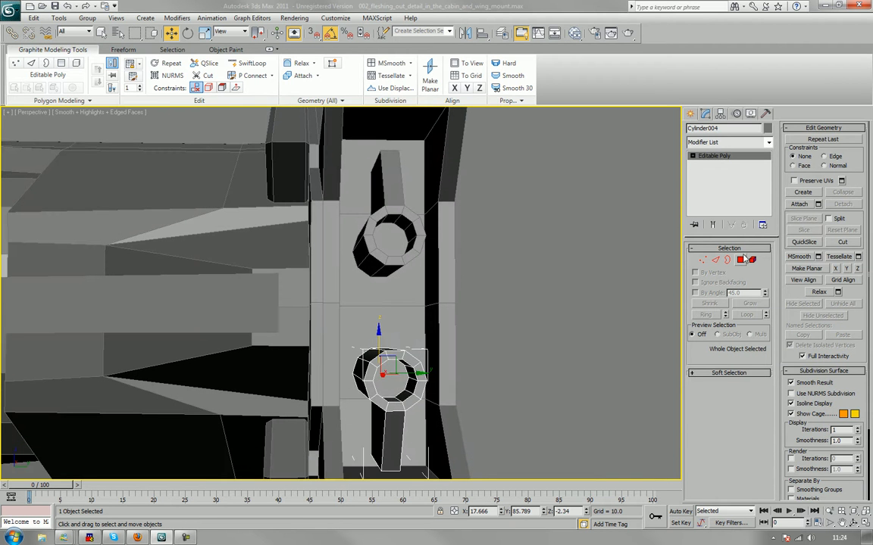
{"action": "key", "text": "4"}
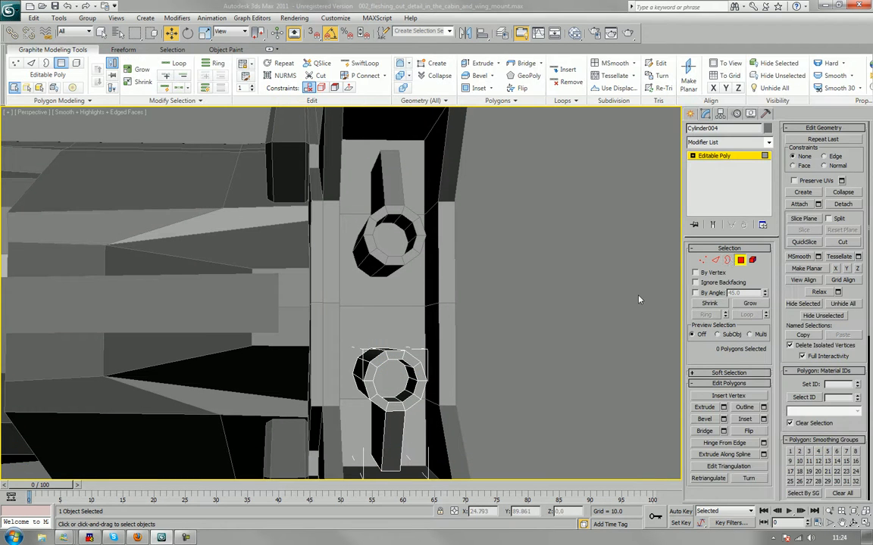
{"action": "left_click", "coordinate": [741, 261]}
{"action": "left_click", "coordinate": [594, 328]}
{"action": "left_click", "coordinate": [395, 329]}
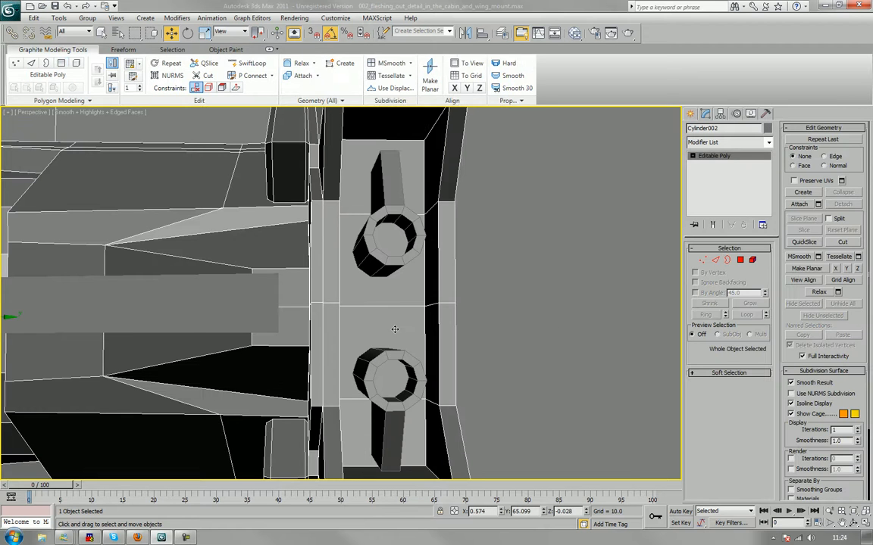
{"action": "left_click", "coordinate": [741, 260]}
{"action": "left_click", "coordinate": [407, 291]}
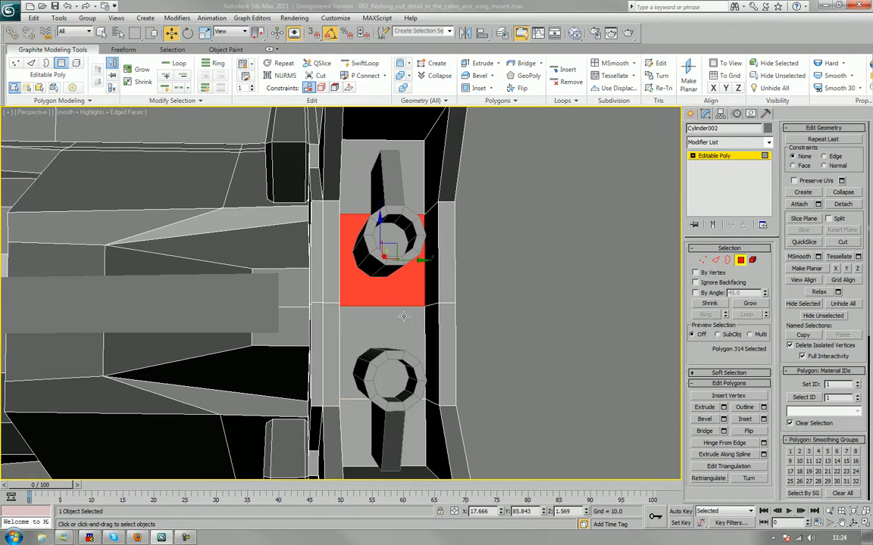
{"action": "left_click", "coordinate": [403, 317], "text": "ctrl"}
{"action": "left_click", "coordinate": [745, 418]}
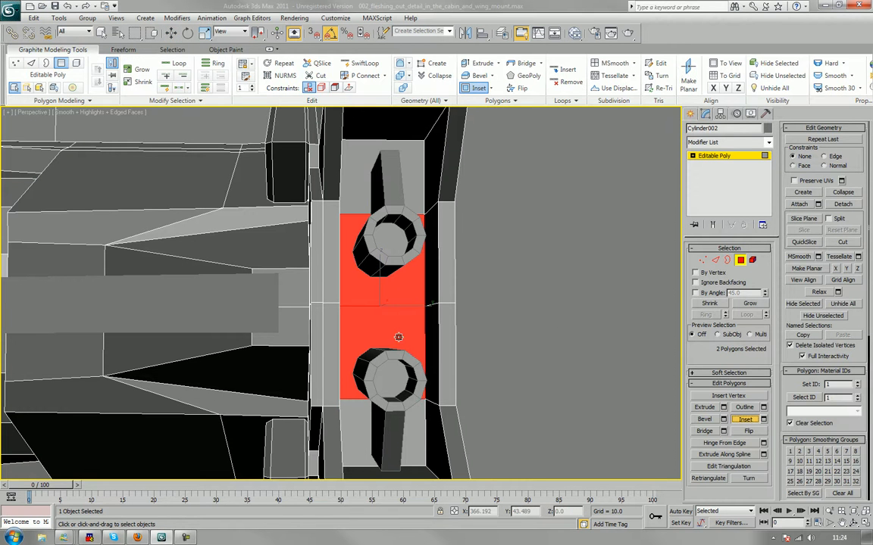
{"action": "left_click_drag", "start_coordinate": [398, 337], "coordinate": [397, 328]}
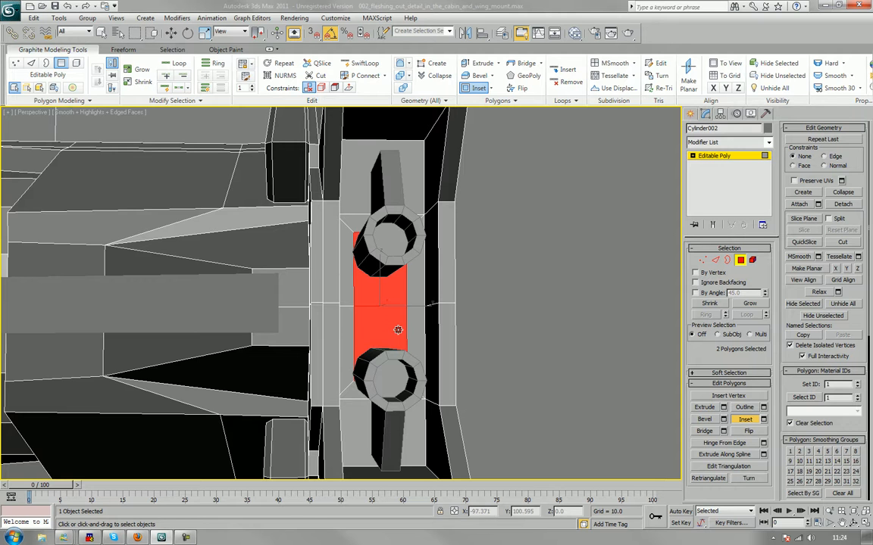
Shorten the two inset polygons by scaling along Z and extrude them outward into a block between the two cylinders.
{"action": "key", "text": "w"}
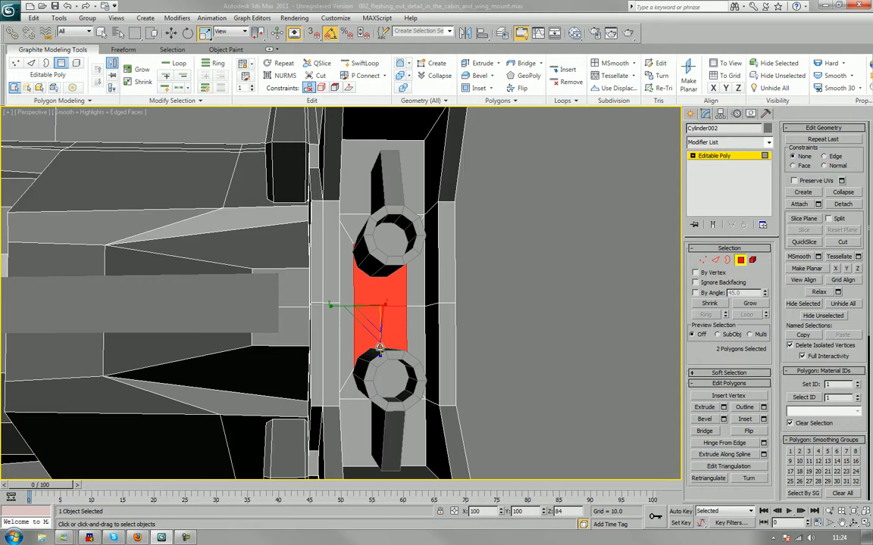
{"action": "left_click_drag", "start_coordinate": [380, 348], "coordinate": [386, 311]}
{"action": "middle_click_drag", "start_coordinate": [386, 312], "coordinate": [396, 344], "text": "alt"}
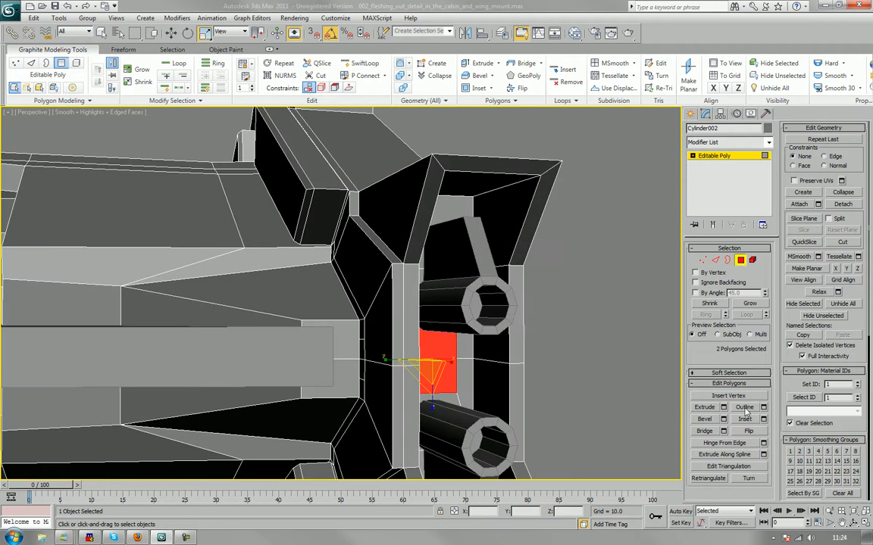
{"action": "left_click", "coordinate": [704, 407]}
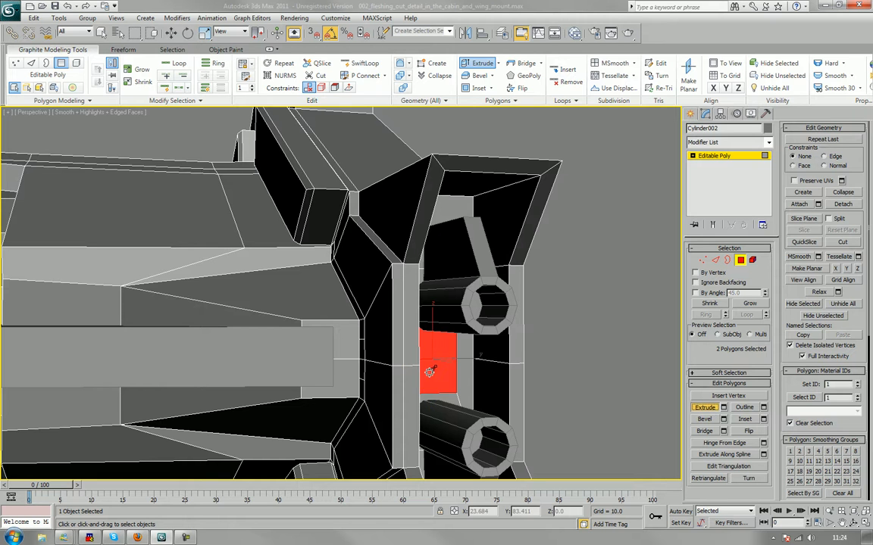
{"action": "left_click_drag", "start_coordinate": [428, 364], "coordinate": [442, 355]}
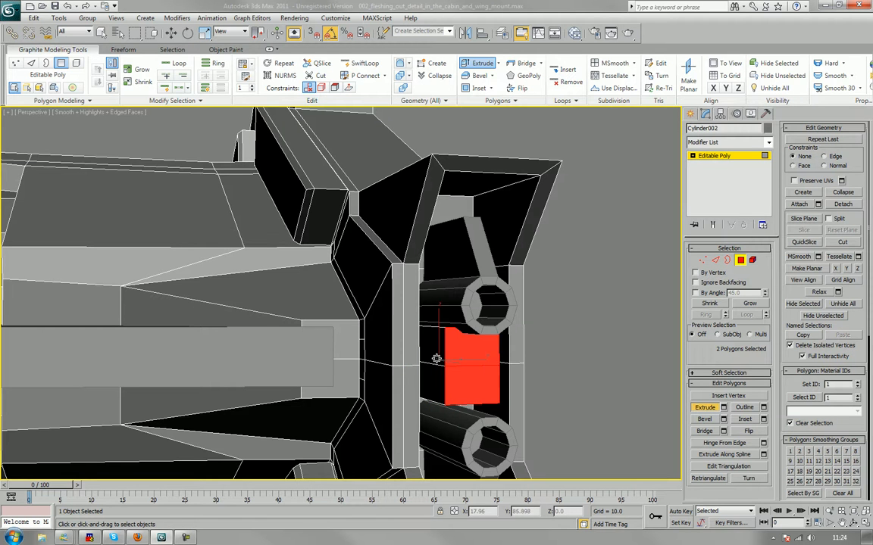
{"action": "left_click", "coordinate": [741, 261]}
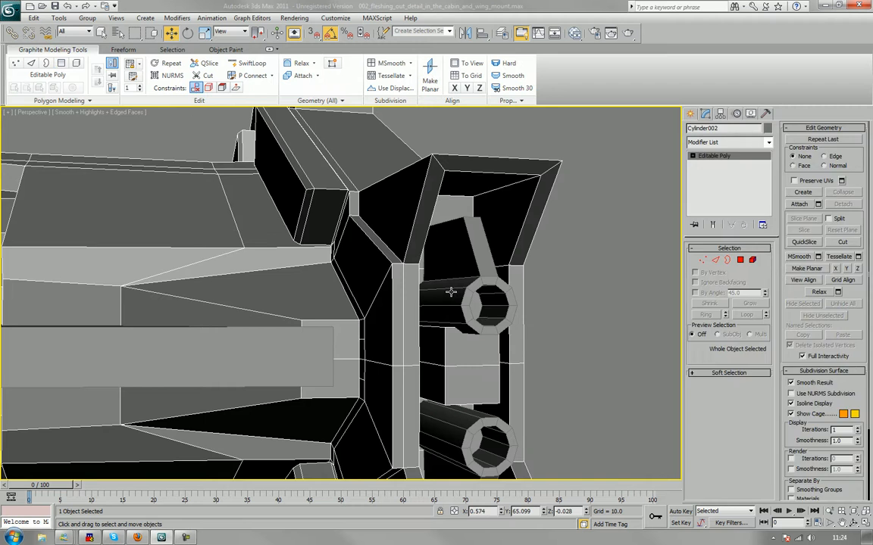
Move the upper finned cylinder slightly upward along Z in the flange recess.
{"action": "left_click", "coordinate": [452, 290]}
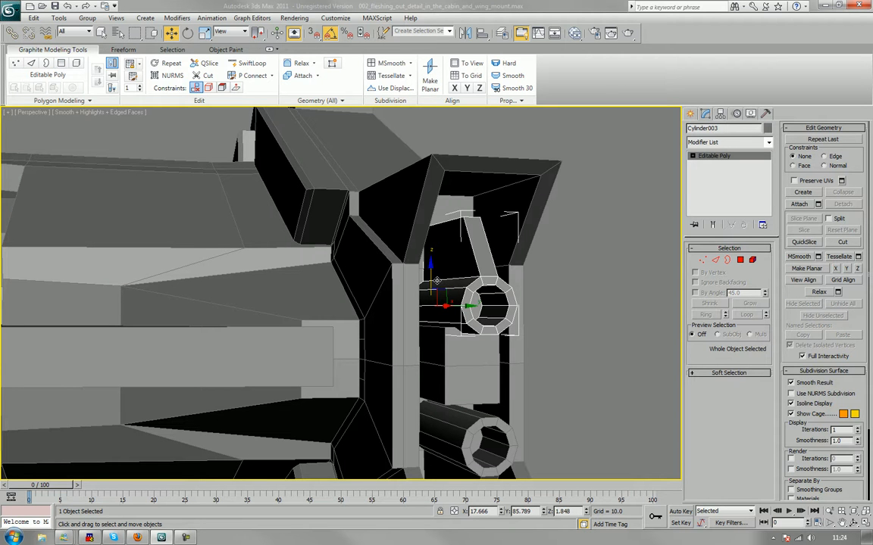
{"action": "left_click_drag", "start_coordinate": [429, 279], "coordinate": [430, 267]}
{"action": "left_click", "coordinate": [551, 279]}
Move the wing inward along Y by -68.405 so that it meets the outer end of the mount.
{"action": "scroll", "coordinate": [556, 279], "scroll_direction": "down", "scroll_amount": 4}
{"action": "middle_click_drag", "start_coordinate": [557, 280], "coordinate": [554, 239]}
{"action": "scroll", "coordinate": [553, 240], "scroll_direction": "down", "scroll_amount": 3}
{"action": "scroll", "coordinate": [454, 276], "scroll_direction": "down", "scroll_amount": 2}
{"action": "scroll", "coordinate": [460, 286], "scroll_direction": "down", "scroll_amount": 3}
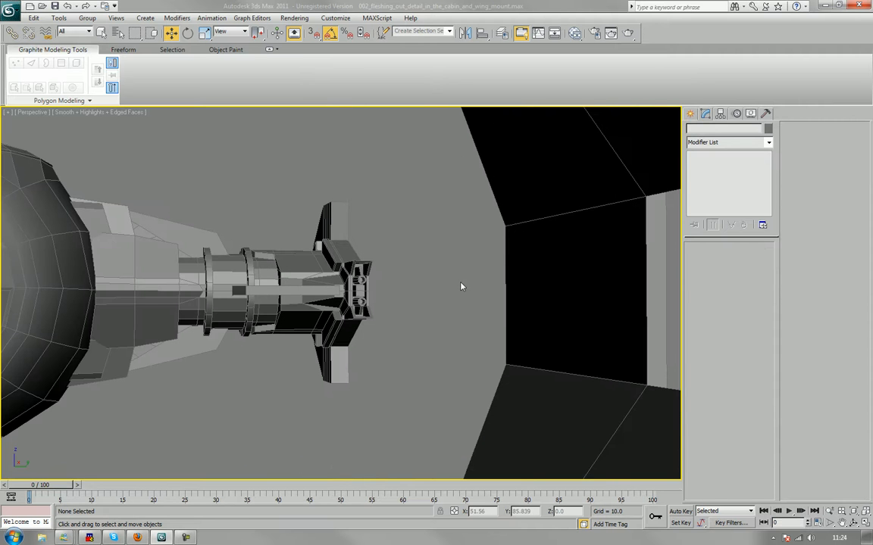
{"action": "middle_click_drag", "start_coordinate": [433, 295], "coordinate": [519, 327], "text": "alt"}
{"action": "left_click", "coordinate": [543, 317]}
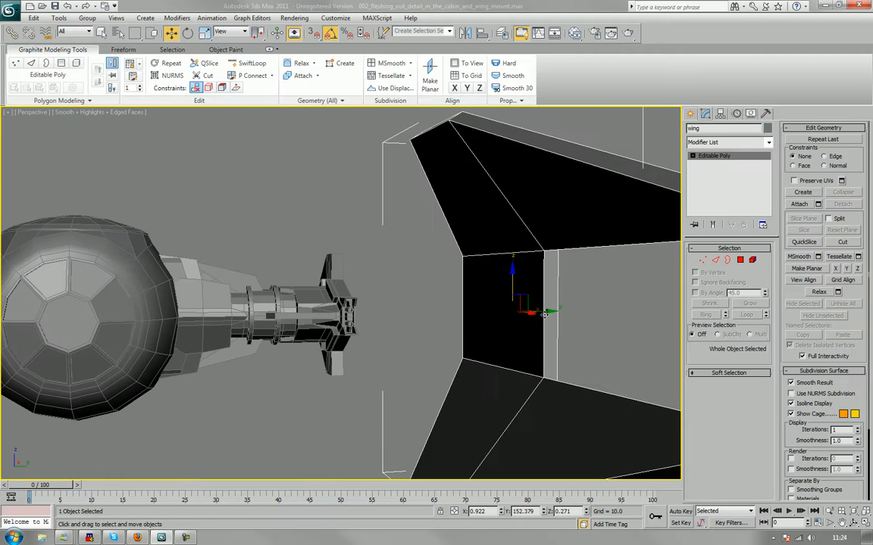
{"action": "left_click_drag", "start_coordinate": [521, 313], "coordinate": [364, 327]}
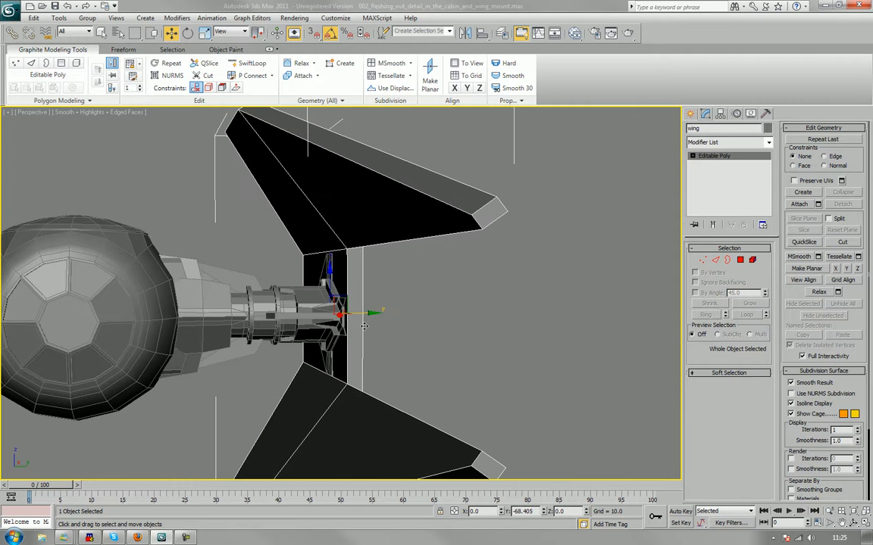
Align the wing with the mount by shifting it along X to -5.391.
{"action": "middle_click_drag", "start_coordinate": [363, 327], "coordinate": [358, 303], "text": "alt"}
{"action": "key", "text": "F3"}
{"action": "scroll", "coordinate": [358, 303], "scroll_direction": "up", "scroll_amount": 4}
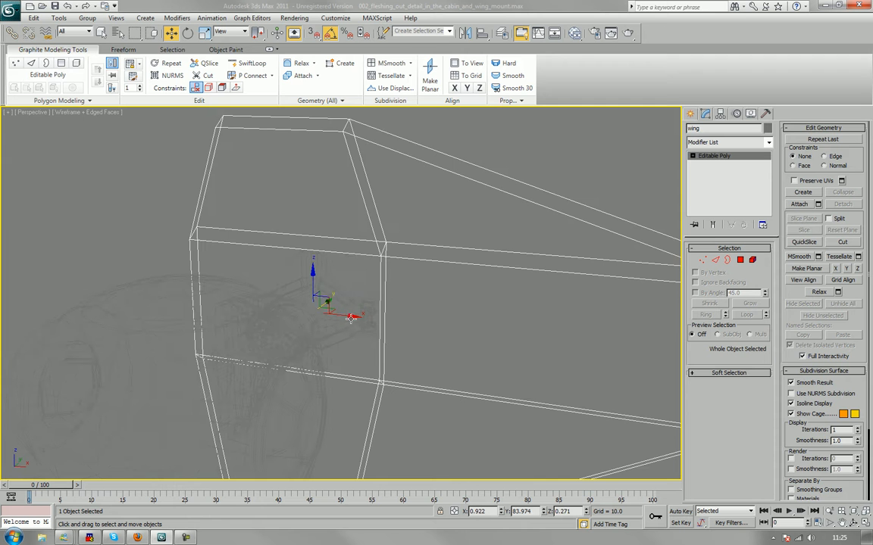
{"action": "mouse_move", "coordinate": [351, 316]}
{"action": "left_mouse_down"}
{"action": "mouse_move", "coordinate": [325, 312]}
{"action": "mouse_move", "coordinate": [336, 312]}
{"action": "left_mouse_up"}
Nudge the wing slightly outward along Y to 84.243 against the mount's end.
{"action": "mouse_move", "coordinate": [413, 351]}
{"action": "middle_mouse_down", "text": "alt"}
{"action": "mouse_move", "coordinate": [398, 342]}
{"action": "mouse_move", "coordinate": [370, 350]}
{"action": "mouse_move", "coordinate": [372, 302]}
{"action": "middle_mouse_up", "text": "alt"}
{"action": "key", "text": "F3"}
{"action": "scroll", "coordinate": [371, 347], "scroll_direction": "up", "scroll_amount": 3}
{"action": "scroll", "coordinate": [372, 344], "scroll_direction": "up", "scroll_amount": 2}
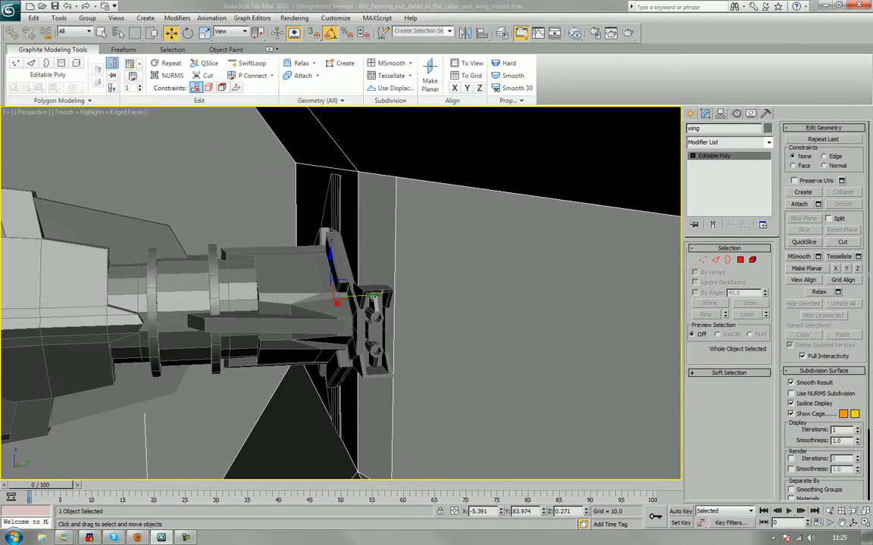
{"action": "left_click_drag", "start_coordinate": [370, 297], "coordinate": [373, 297]}
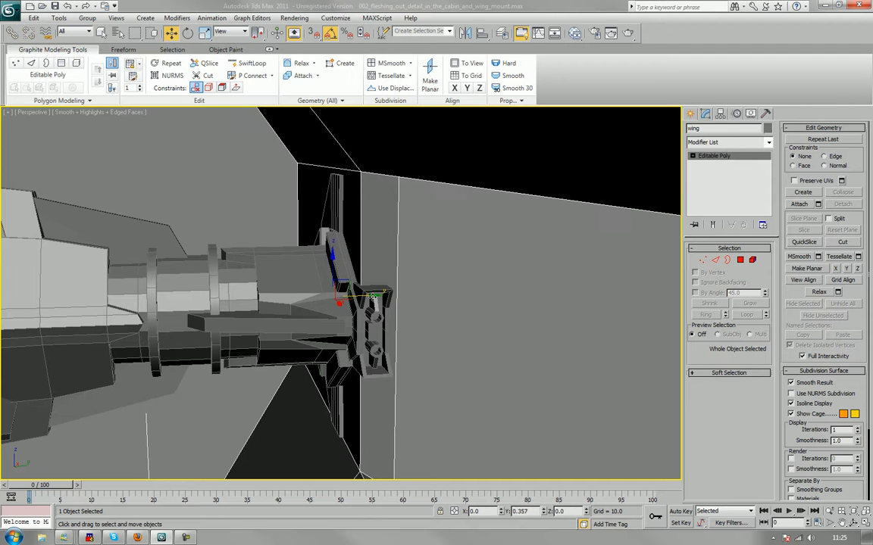
Thin the wing's centre section by moving its outer polygon inward along Y by -1.694.
{"action": "middle_click_drag", "start_coordinate": [373, 297], "coordinate": [431, 320], "text": "alt"}
{"action": "middle_click_drag", "start_coordinate": [485, 324], "coordinate": [418, 325], "text": "alt"}
{"action": "scroll", "coordinate": [467, 324], "scroll_direction": "down", "scroll_amount": 4}
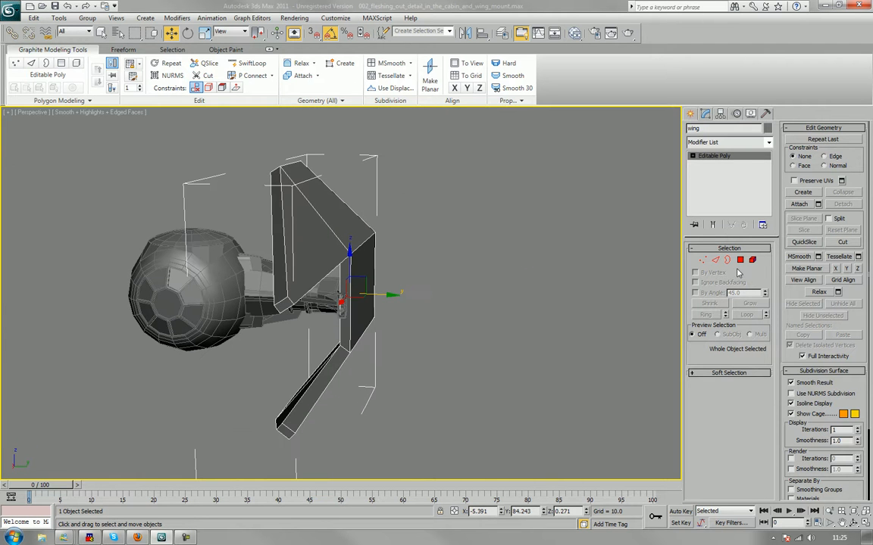
{"action": "left_click", "coordinate": [740, 260]}
{"action": "left_click", "coordinate": [366, 286]}
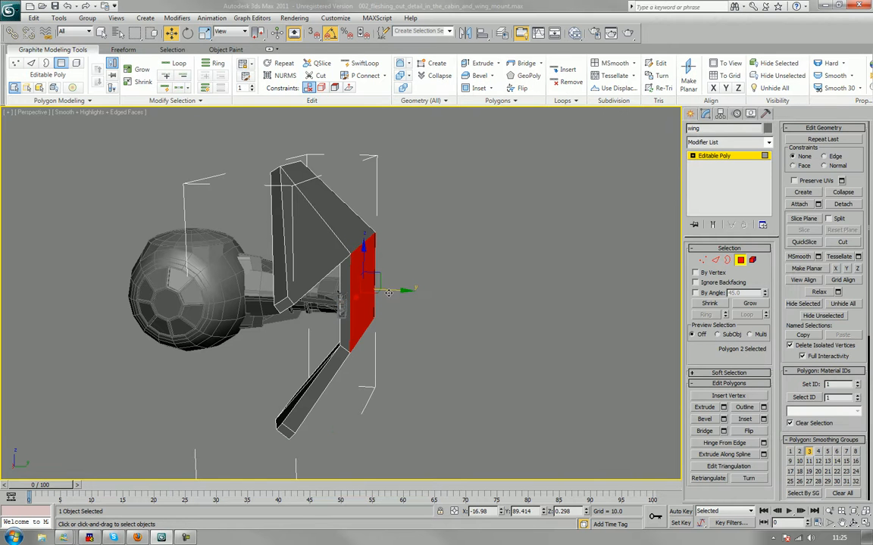
{"action": "left_click_drag", "start_coordinate": [391, 290], "coordinate": [388, 291]}
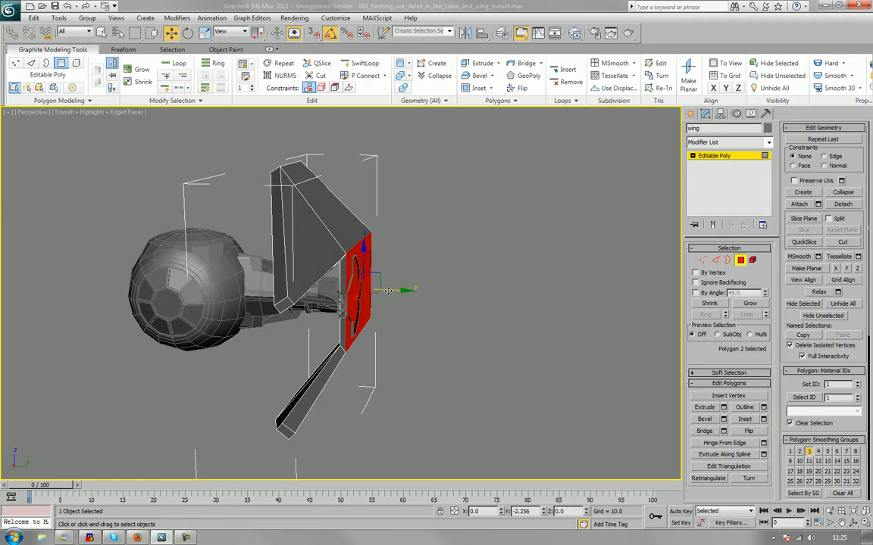
{"action": "left_click_drag", "start_coordinate": [388, 291], "coordinate": [389, 291]}
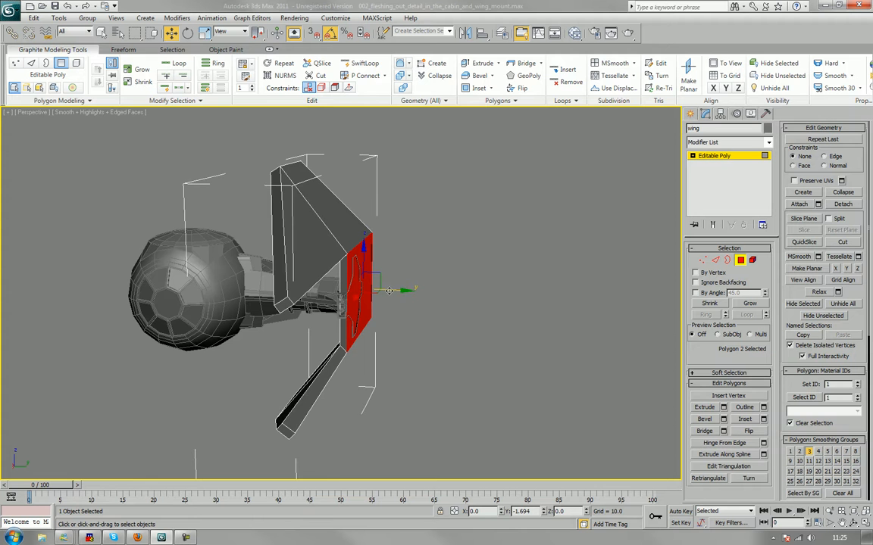
{"action": "scroll", "coordinate": [389, 295], "scroll_direction": "up", "scroll_amount": 8}
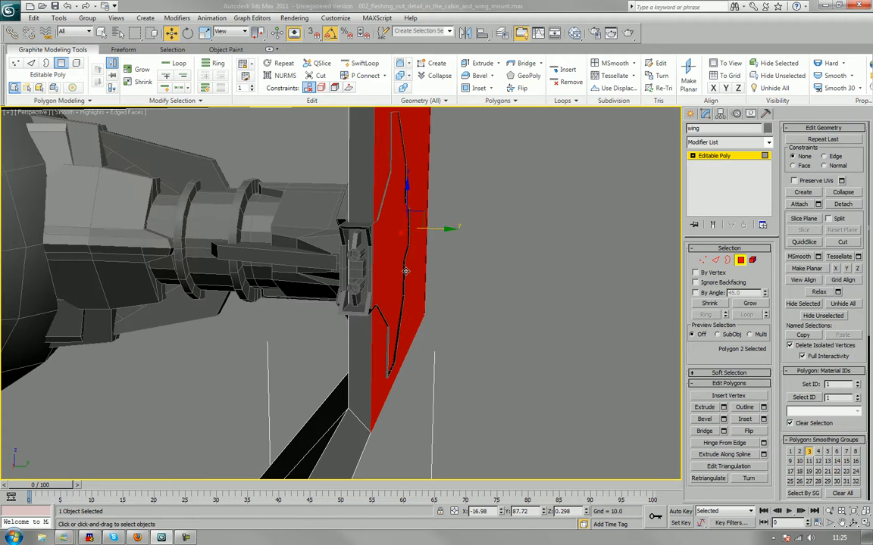
Narrow the wing's centre section by moving its narrow side polygon beside the flange along X by -1.937.
{"action": "mouse_move", "coordinate": [406, 272]}
{"action": "middle_mouse_down", "text": "alt"}
{"action": "mouse_move", "coordinate": [435, 243]}
{"action": "mouse_move", "coordinate": [446, 306]}
{"action": "mouse_move", "coordinate": [404, 261]}
{"action": "mouse_move", "coordinate": [394, 267]}
{"action": "middle_mouse_up", "text": "alt"}
{"action": "scroll", "coordinate": [446, 304], "scroll_direction": "down", "scroll_amount": 3}
{"action": "left_click", "coordinate": [404, 262]}
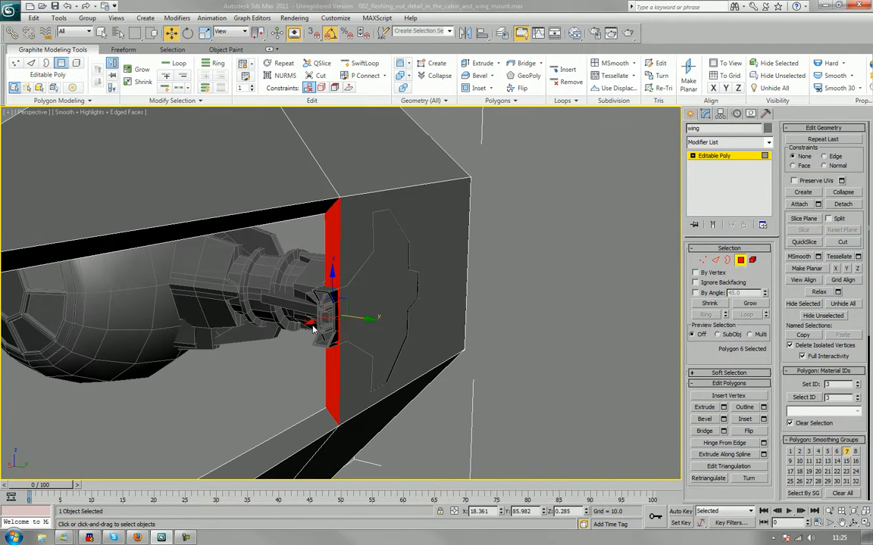
{"action": "left_click_drag", "start_coordinate": [312, 328], "coordinate": [317, 319]}
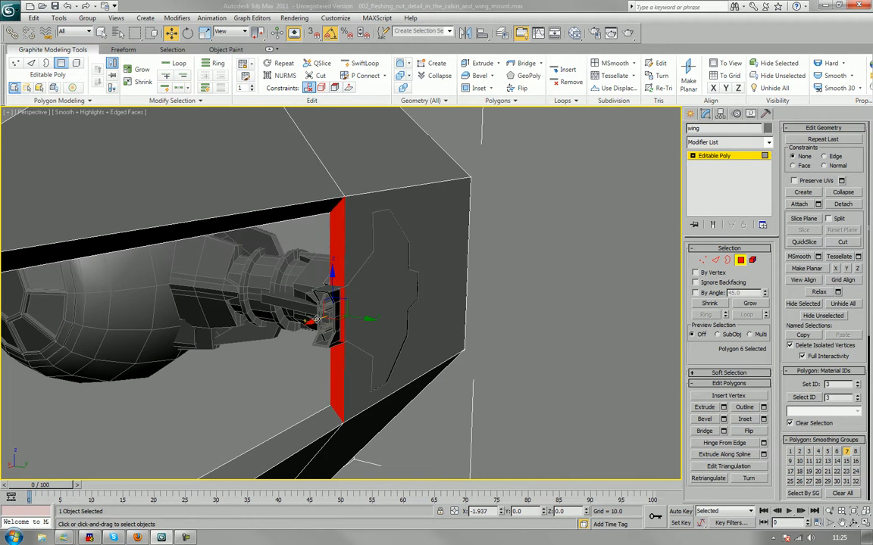
{"action": "left_click", "coordinate": [474, 403]}
Select the open border around the wing mount's outer end and switch to edge editing with that selection.
{"action": "scroll", "coordinate": [473, 403], "scroll_direction": "up", "scroll_amount": 5}
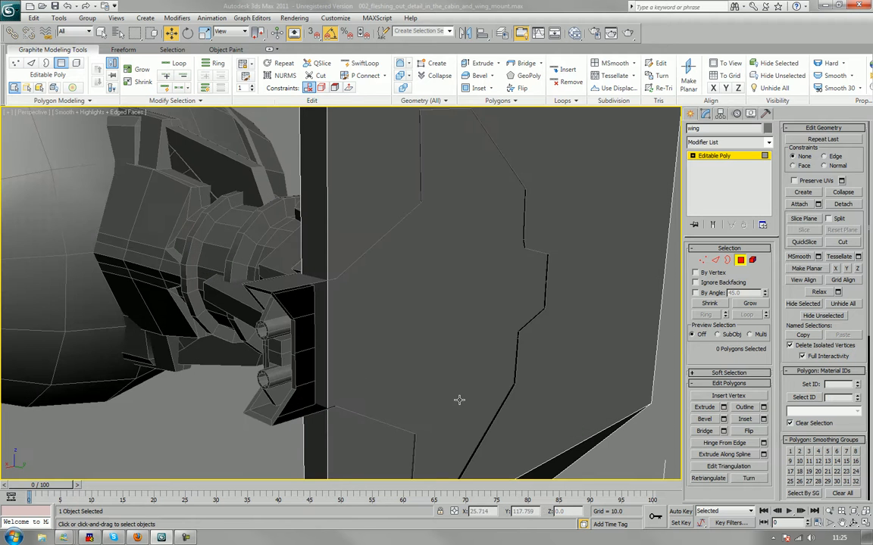
{"action": "middle_click_drag", "start_coordinate": [366, 361], "coordinate": [381, 357], "text": "alt"}
{"action": "middle_click_drag", "start_coordinate": [394, 357], "coordinate": [485, 326], "text": "alt"}
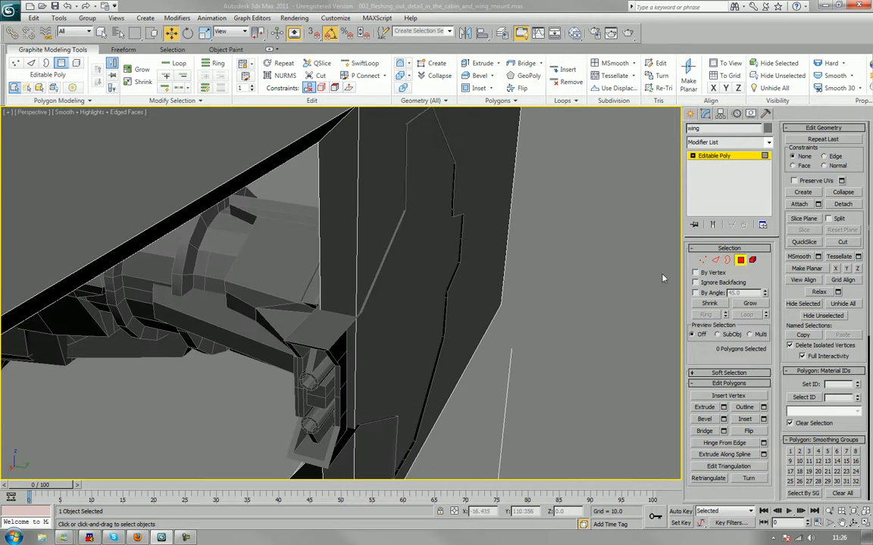
{"action": "left_click", "coordinate": [727, 260]}
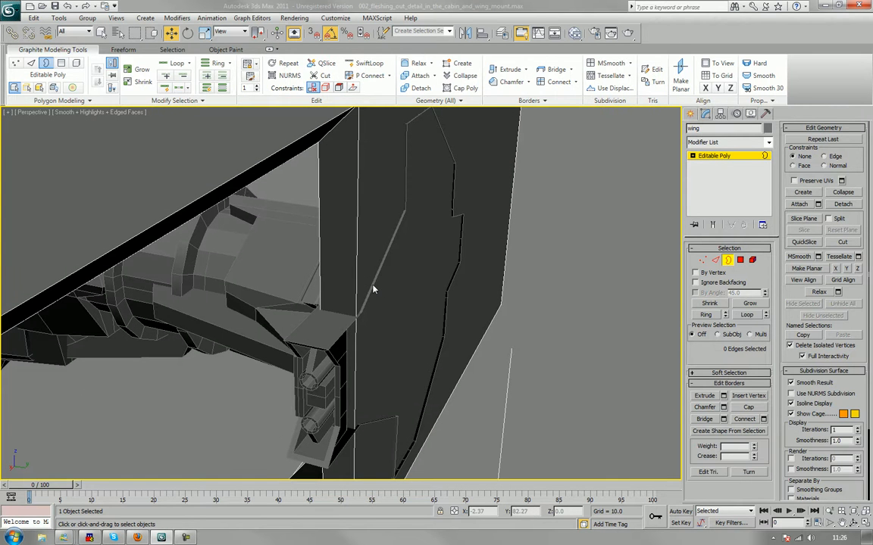
{"action": "left_click", "coordinate": [727, 260]}
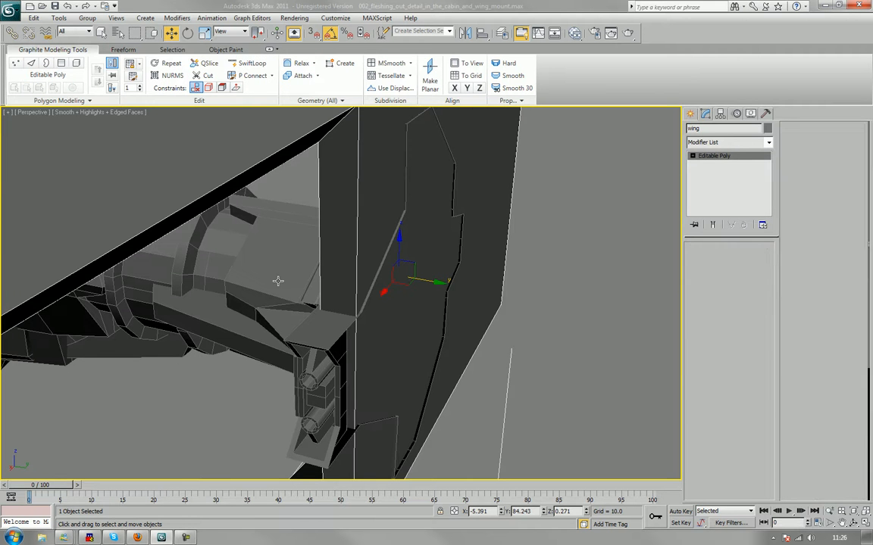
{"action": "left_click", "coordinate": [279, 282]}
{"action": "key", "text": "3"}
{"action": "left_click", "coordinate": [384, 276]}
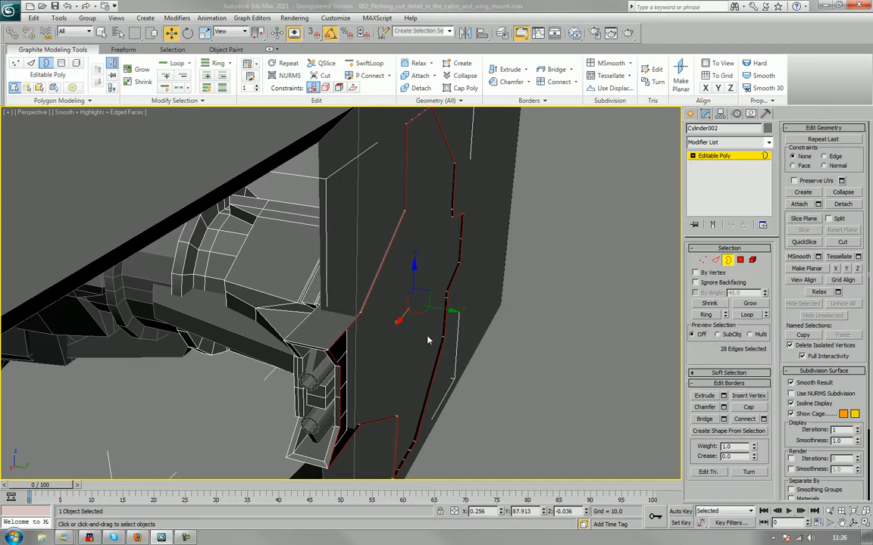
{"action": "middle_click_drag", "start_coordinate": [428, 340], "coordinate": [434, 307]}
{"action": "left_click", "coordinate": [715, 262]}
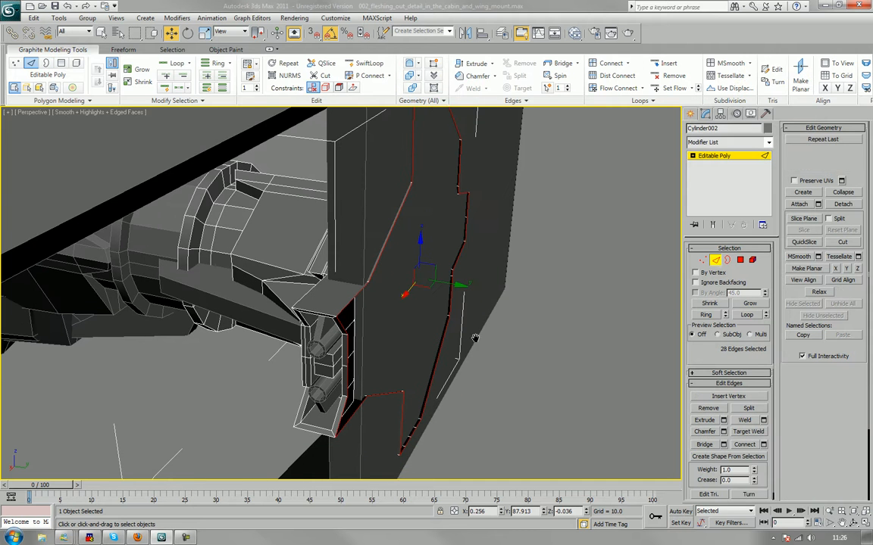
{"action": "middle_click_drag", "start_coordinate": [474, 338], "coordinate": [489, 304], "text": "alt"}
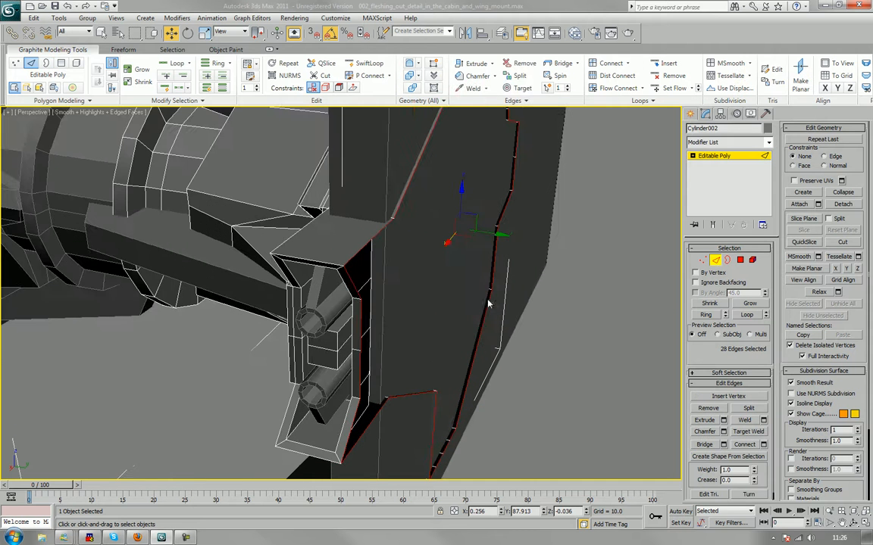
Exclude the gun housing's rim edges from the edge selection and remove the remaining selected edges of the outline across the wing panel.
{"action": "left_click", "coordinate": [353, 445], "text": "alt"}
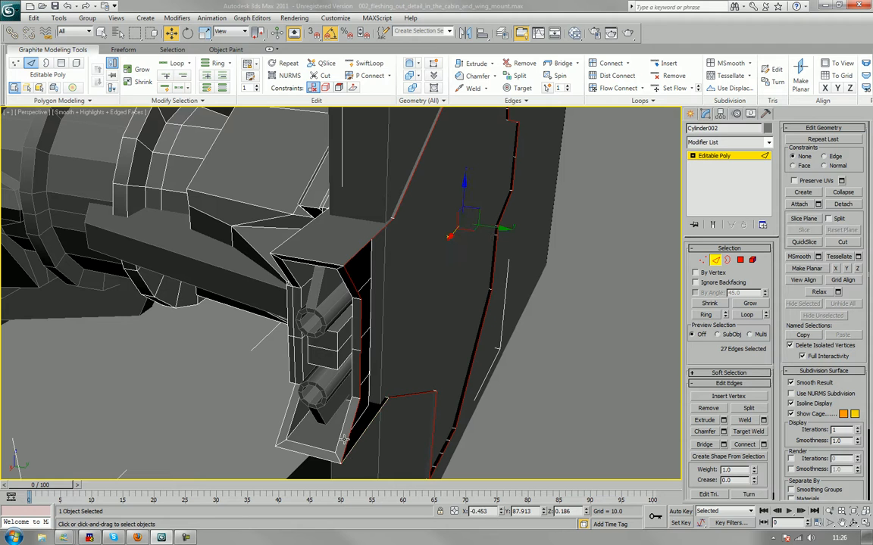
{"action": "left_click", "coordinate": [346, 441], "text": "alt"}
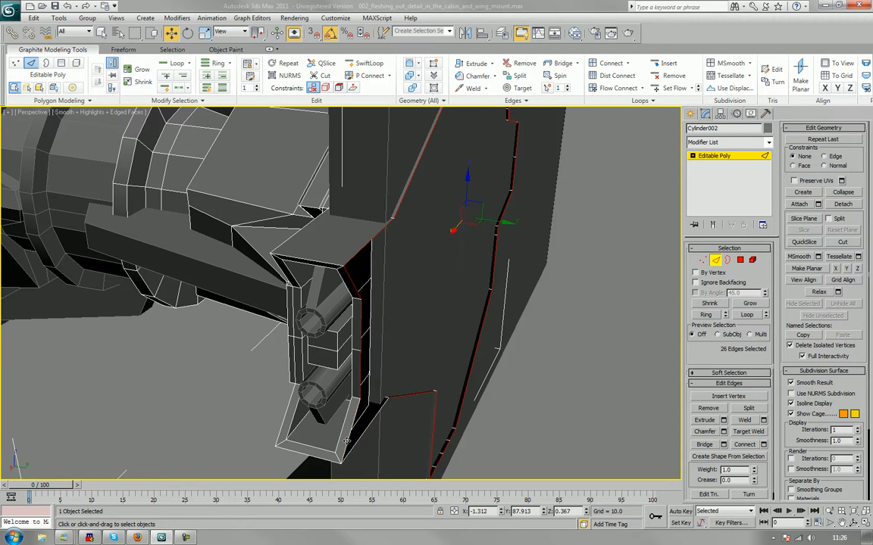
{"action": "left_click", "coordinate": [361, 370], "text": "alt"}
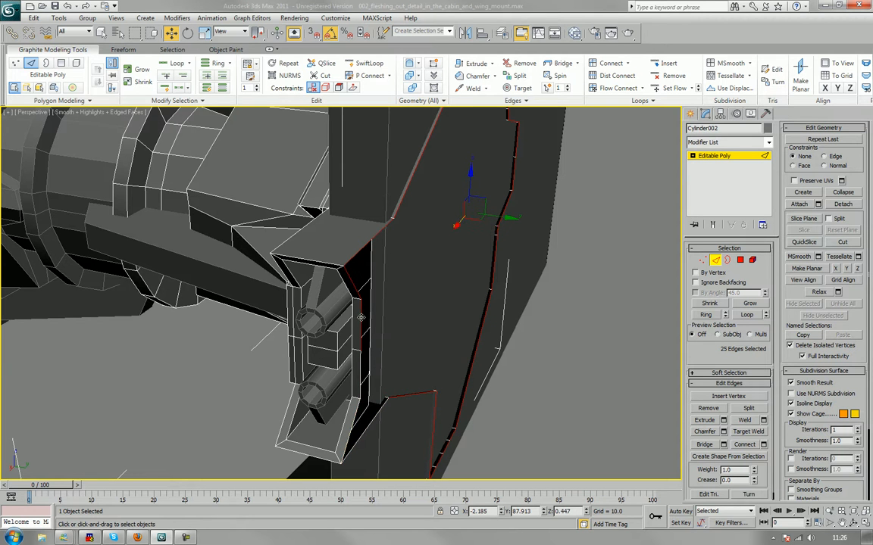
{"action": "left_click", "coordinate": [360, 318], "text": "alt"}
{"action": "left_click", "coordinate": [362, 248], "text": "alt"}
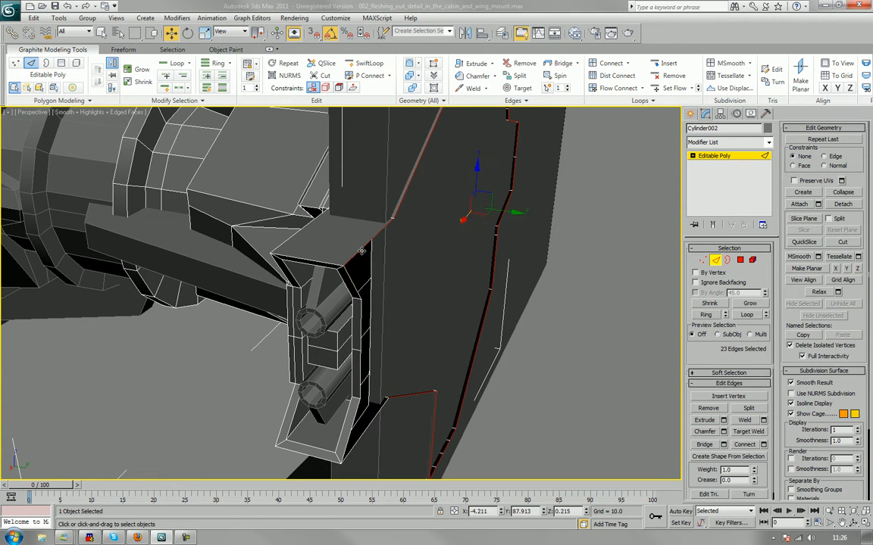
{"action": "left_click", "coordinate": [365, 253], "text": "alt"}
{"action": "key", "text": "BackSpace"}
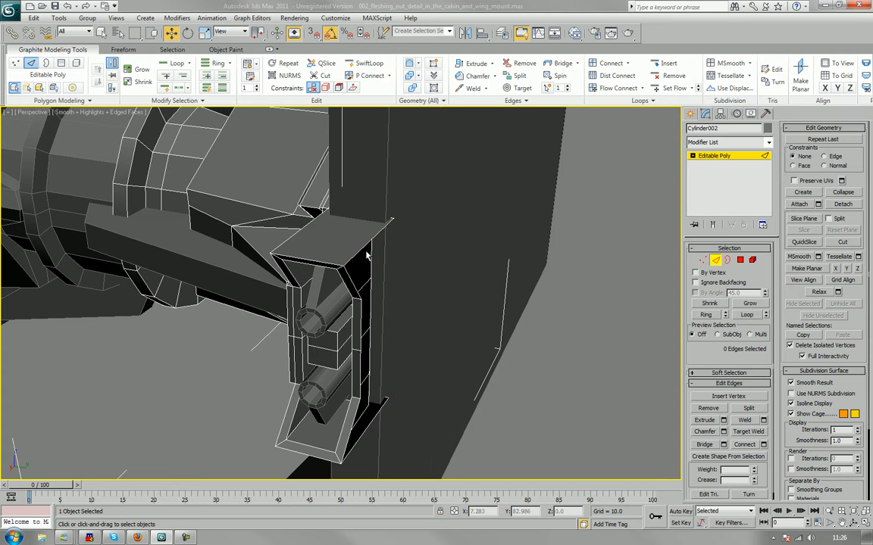
Bridge the upper and lower rear edges of the gun housing to close its back.
{"action": "middle_click_drag", "start_coordinate": [447, 242], "coordinate": [354, 290], "text": "alt"}
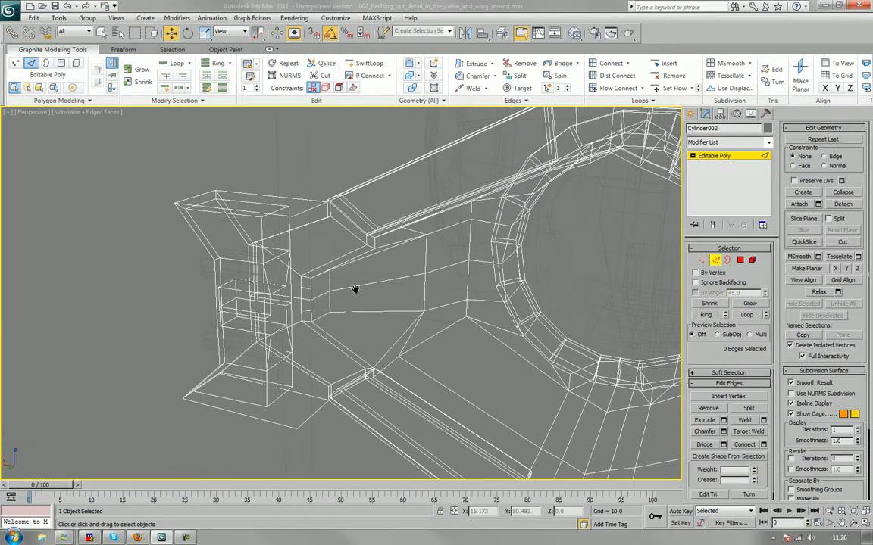
{"action": "left_click", "coordinate": [302, 211]}
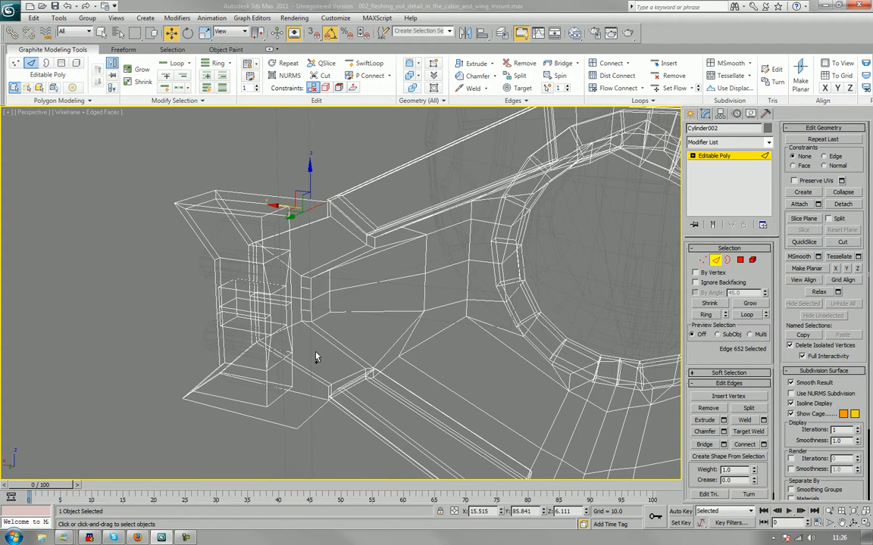
{"action": "left_click", "coordinate": [305, 423], "text": "ctrl"}
{"action": "left_click", "coordinate": [701, 446]}
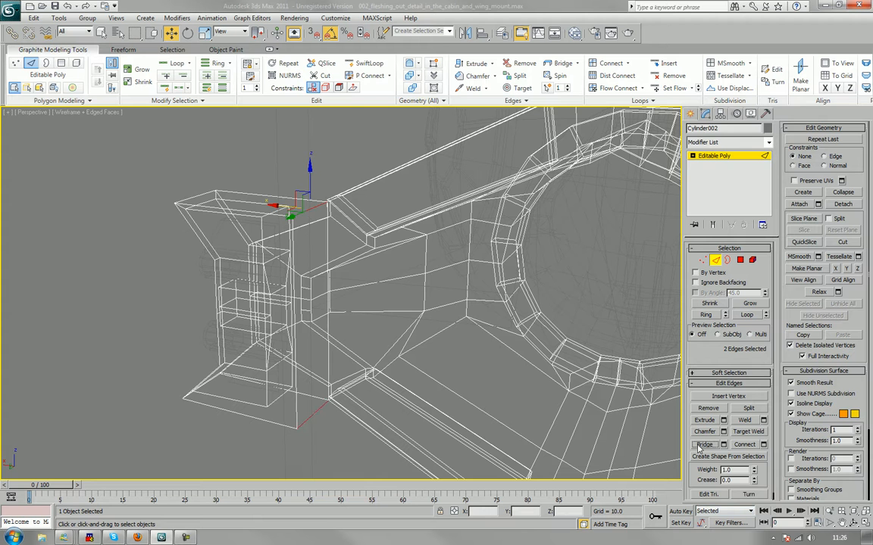
{"action": "key", "text": "F3"}
{"action": "middle_click_drag", "start_coordinate": [284, 311], "coordinate": [414, 313], "text": "alt"}
{"action": "middle_click_drag", "start_coordinate": [373, 346], "coordinate": [316, 324], "text": "alt"}
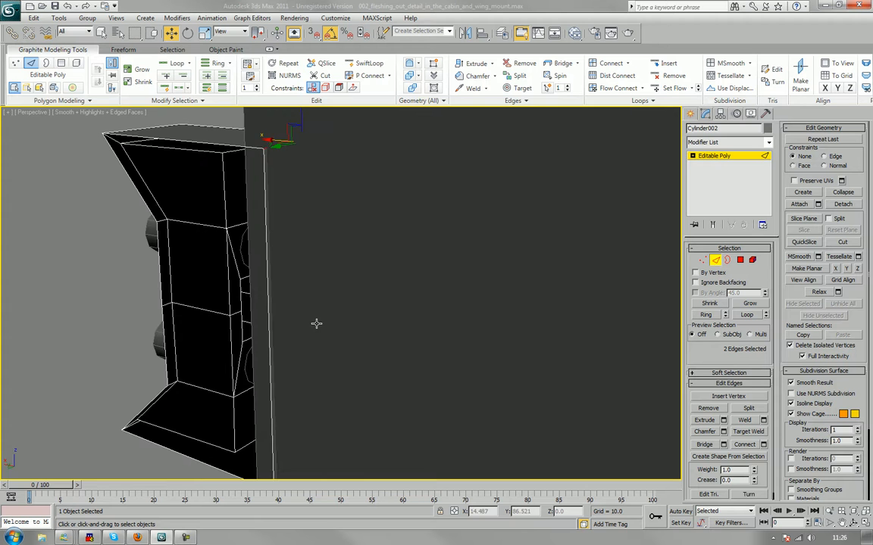
{"action": "scroll", "coordinate": [316, 323], "scroll_direction": "up", "scroll_amount": 5}
{"action": "scroll", "coordinate": [380, 325], "scroll_direction": "down", "scroll_amount": 8}
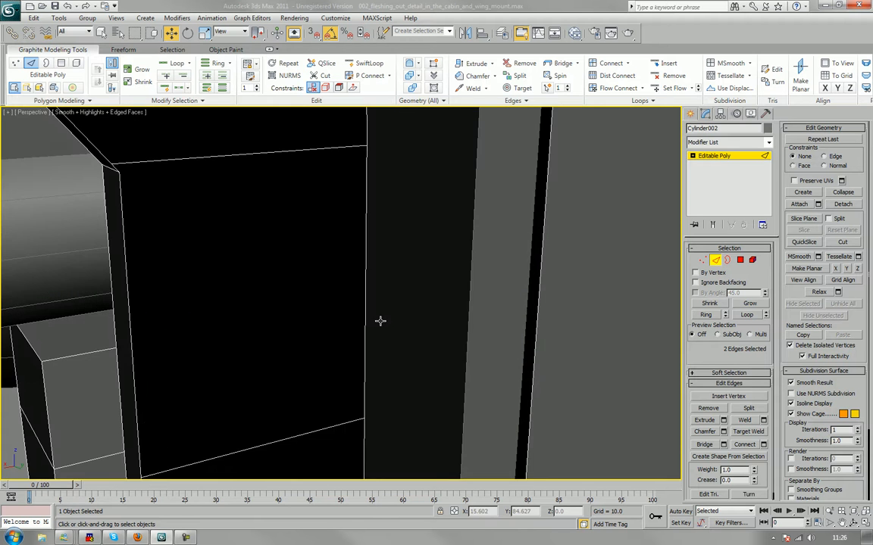
{"action": "middle_click_drag", "start_coordinate": [390, 291], "coordinate": [354, 269], "text": "alt"}
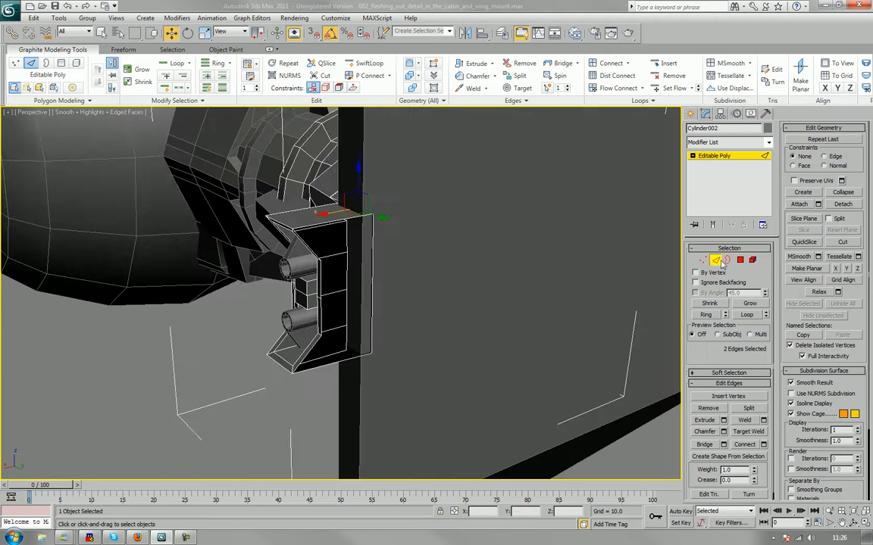
Select the open border on the side of the gun housing and cap it.
{"action": "key", "text": "3"}
{"action": "left_click", "coordinate": [321, 369]}
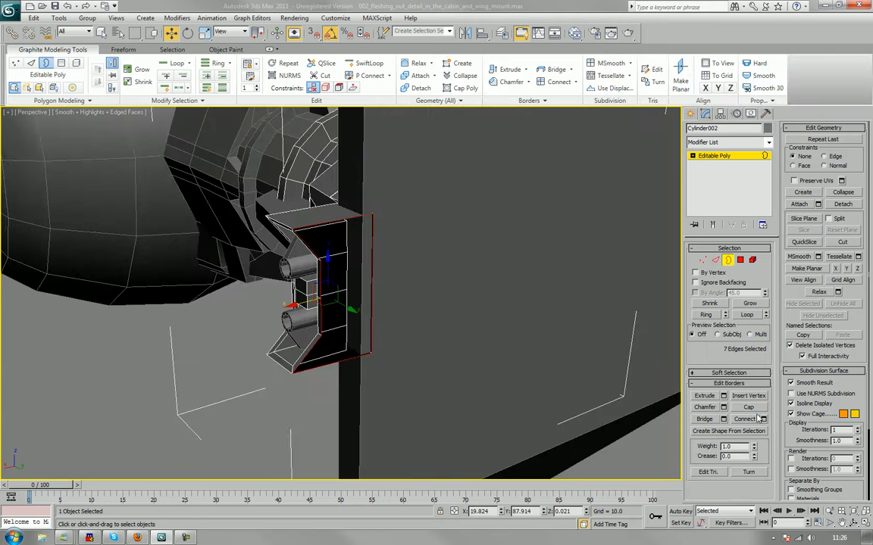
{"action": "left_click", "coordinate": [750, 408]}
{"action": "left_click", "coordinate": [343, 435]}
Attach the upper and lower gun barrels to the wing mount object.
{"action": "scroll", "coordinate": [342, 435], "scroll_direction": "down", "scroll_amount": 3}
{"action": "middle_click_drag", "start_coordinate": [342, 435], "coordinate": [372, 424], "text": "alt"}
{"action": "scroll", "coordinate": [314, 395], "scroll_direction": "down", "scroll_amount": 5}
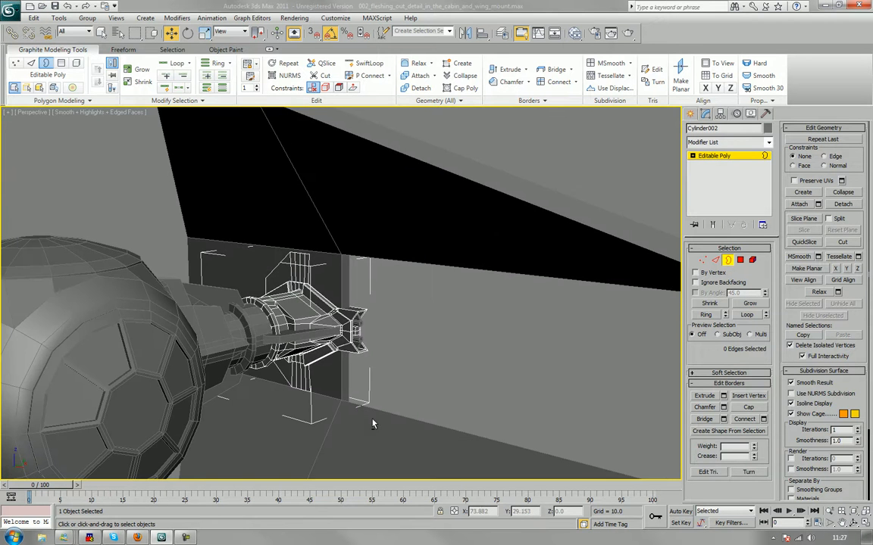
{"action": "scroll", "coordinate": [436, 355], "scroll_direction": "up", "scroll_amount": 5}
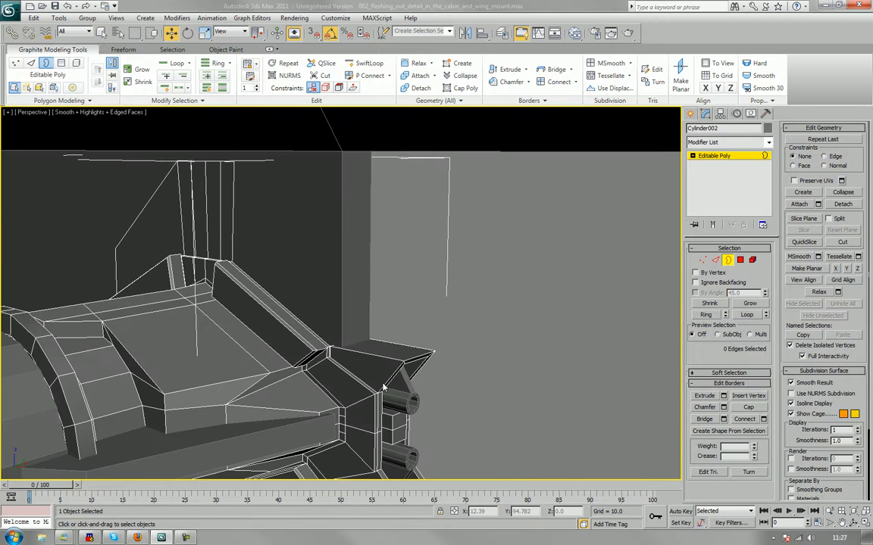
{"action": "left_click", "coordinate": [800, 205]}
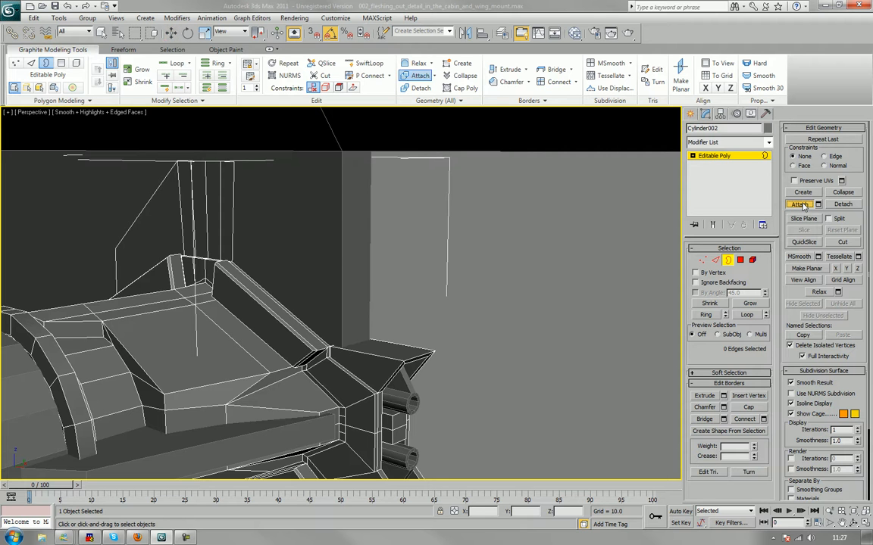
{"action": "left_click", "coordinate": [395, 400]}
{"action": "left_click", "coordinate": [404, 452]}
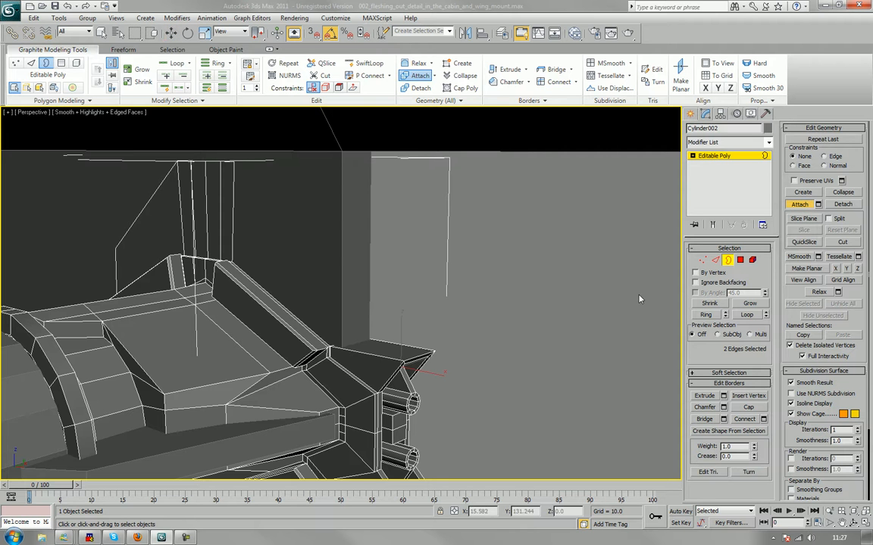
{"action": "left_click", "coordinate": [798, 210]}
{"action": "left_click", "coordinate": [594, 300]}
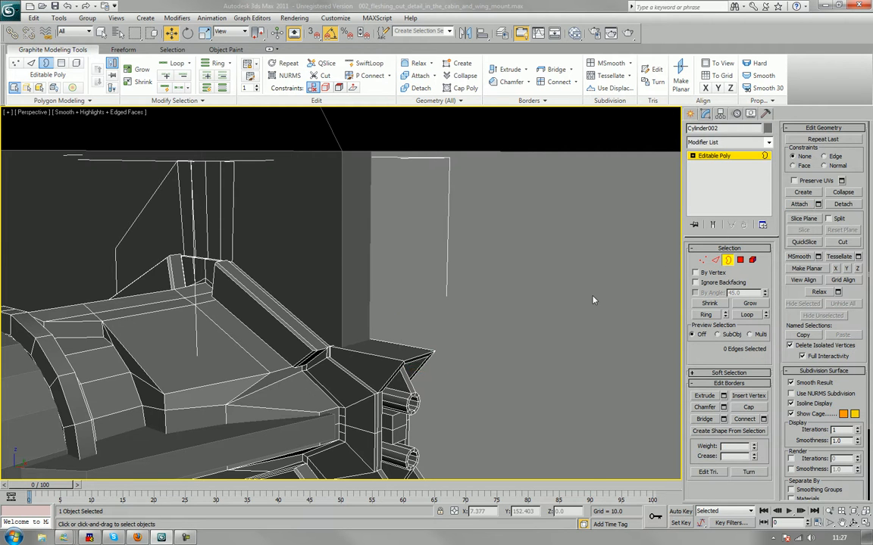
Delete the four narrow vertical polygons above the centre of the wing mount, beside the slanted upper fin.
{"action": "scroll", "coordinate": [514, 346], "scroll_direction": "down", "scroll_amount": 5}
{"action": "scroll", "coordinate": [529, 326], "scroll_direction": "down", "scroll_amount": 5}
{"action": "middle_click_drag", "start_coordinate": [513, 347], "coordinate": [574, 347]}
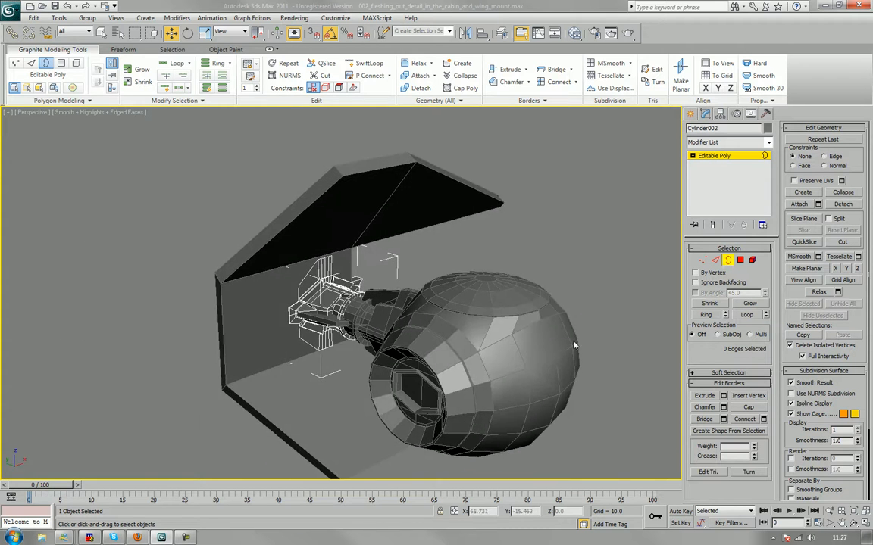
{"action": "scroll", "coordinate": [409, 342], "scroll_direction": "up", "scroll_amount": 6}
{"action": "middle_click_drag", "start_coordinate": [351, 339], "coordinate": [314, 293], "text": "alt"}
{"action": "scroll", "coordinate": [319, 327], "scroll_direction": "up", "scroll_amount": 2}
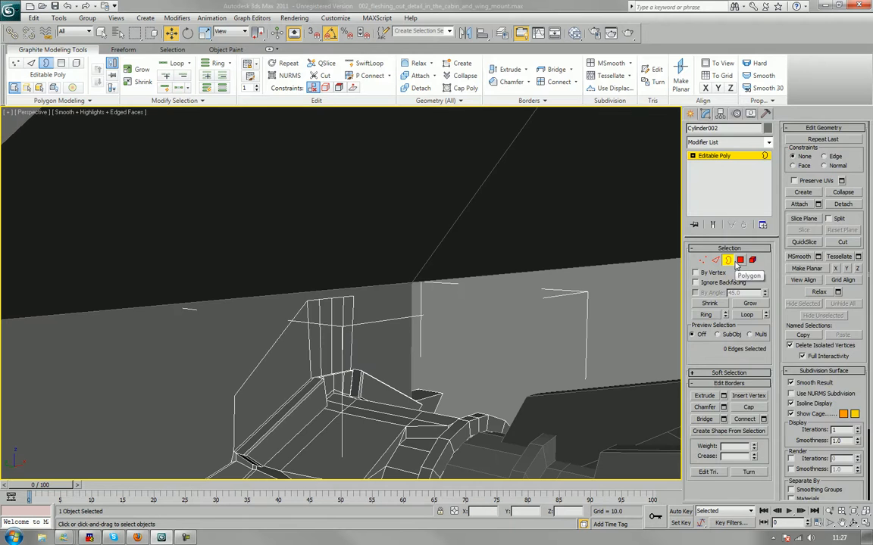
{"action": "left_click", "coordinate": [740, 259]}
{"action": "left_click", "coordinate": [315, 360]}
{"action": "left_click", "coordinate": [326, 351], "text": "ctrl"}
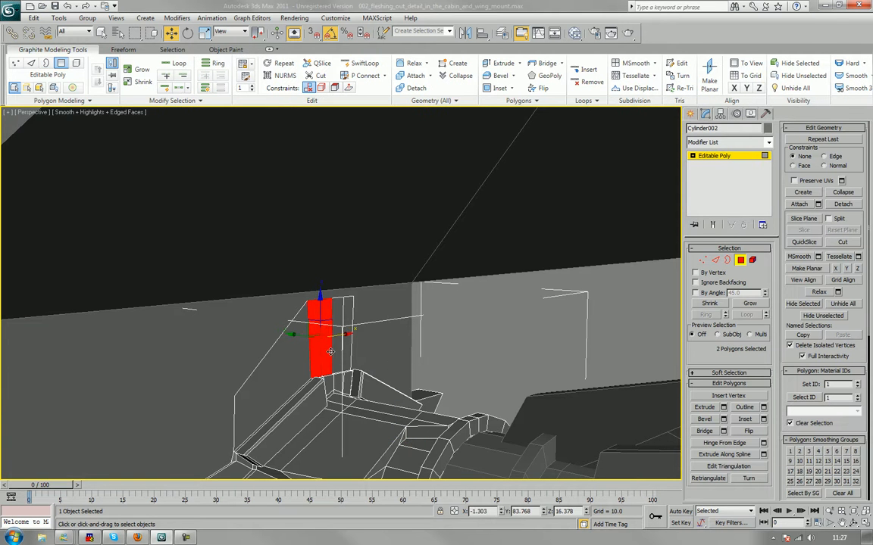
{"action": "left_click", "coordinate": [336, 343], "text": "ctrl"}
{"action": "left_click", "coordinate": [345, 337], "text": "ctrl"}
{"action": "key", "text": "Delete"}
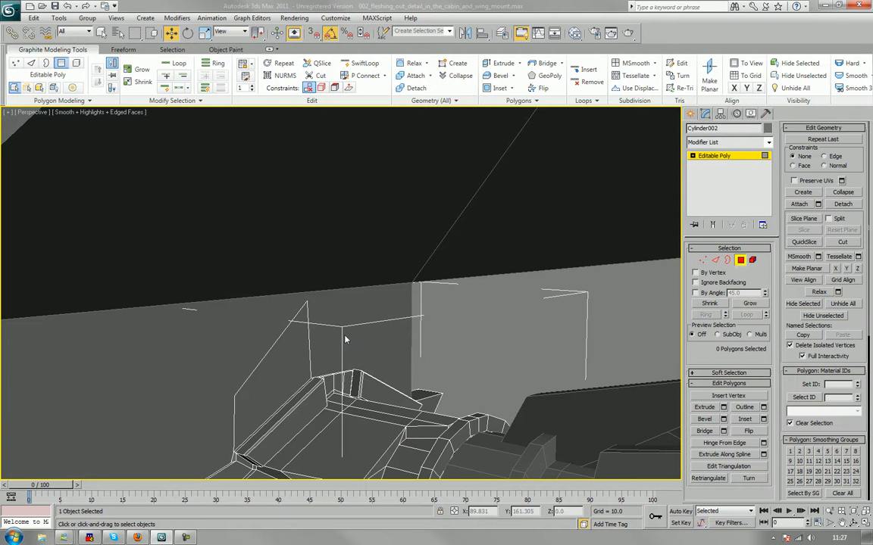
Delete the four matching narrow polygons beneath the wing mount, keeping the slanted lower fin polygon.
{"action": "scroll", "coordinate": [344, 339], "scroll_direction": "down", "scroll_amount": 5}
{"action": "middle_click_drag", "start_coordinate": [298, 343], "coordinate": [326, 302], "text": "alt"}
{"action": "scroll", "coordinate": [325, 301], "scroll_direction": "up", "scroll_amount": 3}
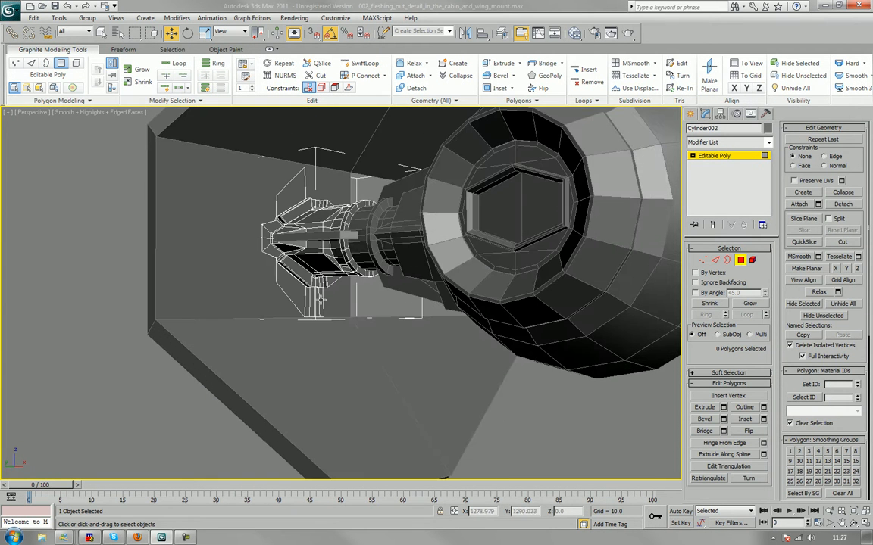
{"action": "left_click", "coordinate": [321, 300]}
{"action": "left_click", "coordinate": [316, 305], "text": "ctrl"}
{"action": "left_click", "coordinate": [311, 306], "text": "ctrl"}
{"action": "left_click", "coordinate": [304, 307], "text": "ctrl"}
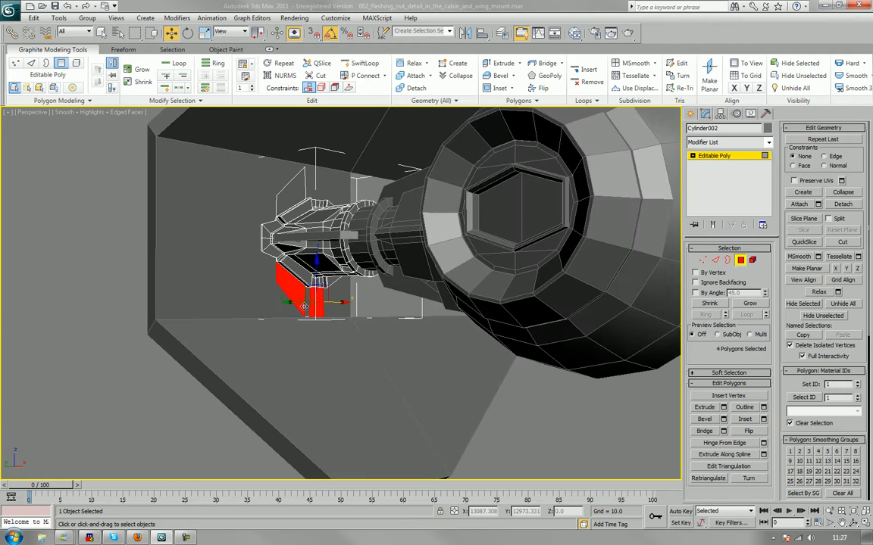
{"action": "left_click", "coordinate": [307, 306], "text": "ctrl"}
{"action": "left_click", "coordinate": [300, 304], "text": "alt"}
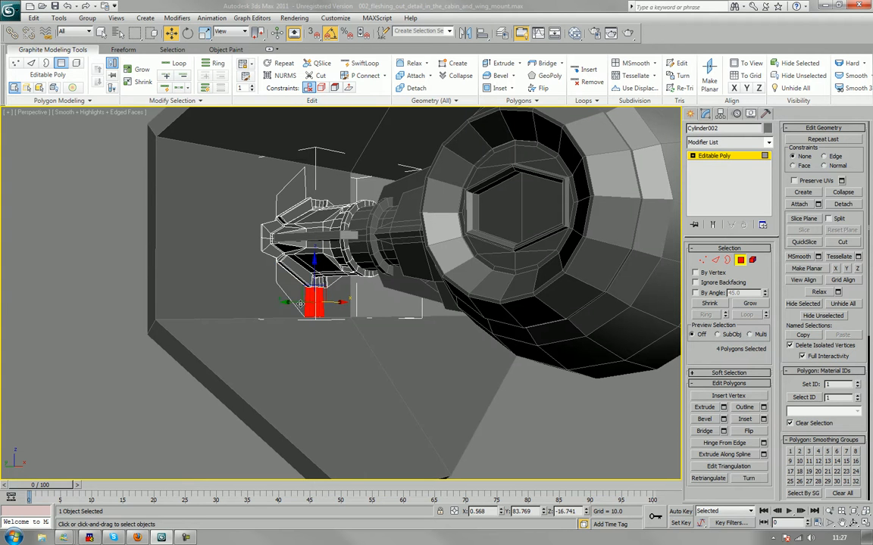
{"action": "key", "text": "ctrl+d"}
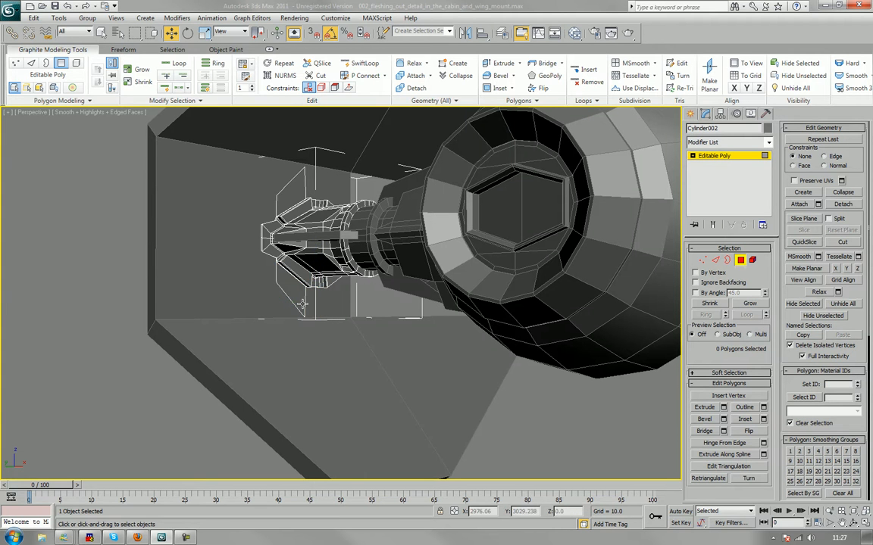
In the front wireframe view, move the two fin tip vertices along X to about -2.89, in line with the mount's corners.
{"action": "middle_click_drag", "start_coordinate": [301, 304], "coordinate": [286, 375], "text": "alt"}
{"action": "scroll", "coordinate": [334, 315], "scroll_direction": "up", "scroll_amount": 5}
{"action": "scroll", "coordinate": [306, 317], "scroll_direction": "up", "scroll_amount": 5}
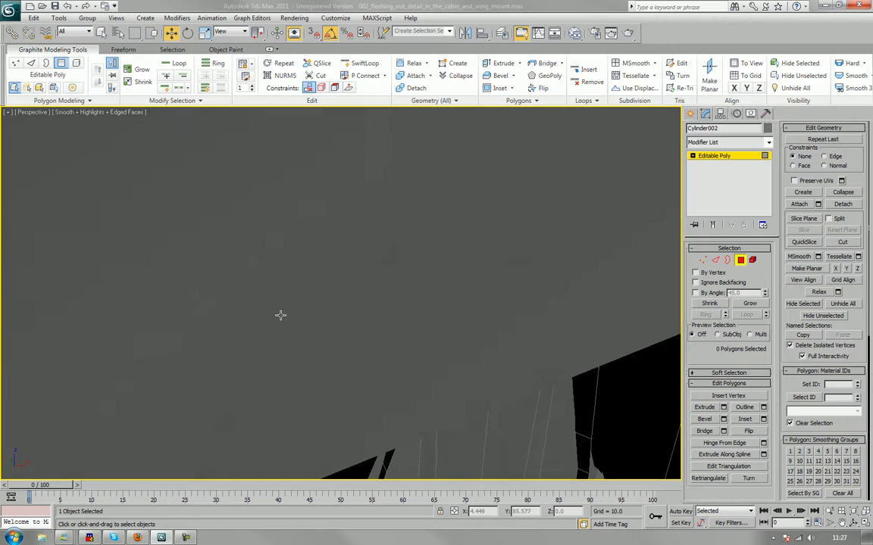
{"action": "scroll", "coordinate": [280, 315], "scroll_direction": "down", "scroll_amount": 5}
{"action": "middle_click_drag", "start_coordinate": [271, 325], "coordinate": [257, 330], "text": "alt"}
{"action": "middle_click_drag", "start_coordinate": [253, 281], "coordinate": [333, 297]}
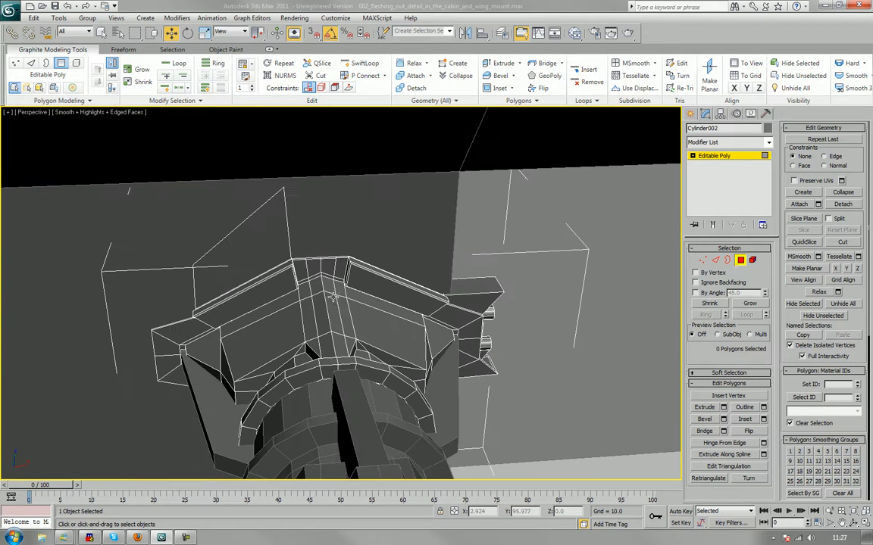
{"action": "key", "text": "f"}
{"action": "key", "text": "F3"}
{"action": "middle_click_drag", "start_coordinate": [591, 277], "coordinate": [605, 317]}
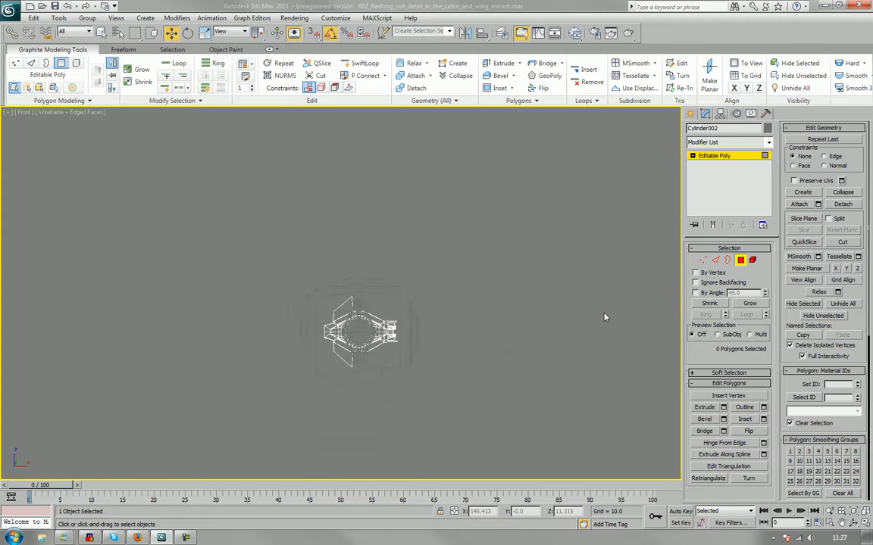
{"action": "scroll", "coordinate": [378, 364], "scroll_direction": "up", "scroll_amount": 5}
{"action": "middle_click_drag", "start_coordinate": [377, 366], "coordinate": [379, 278]}
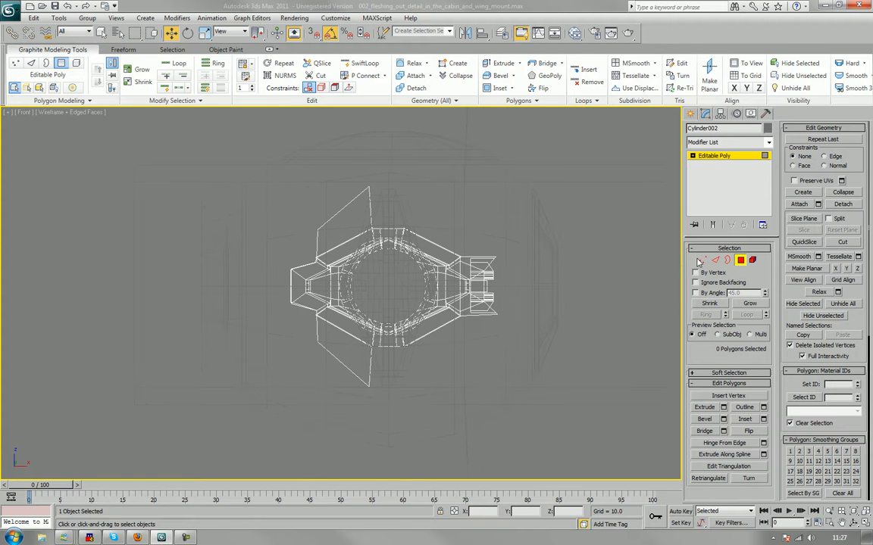
{"action": "key", "text": "1"}
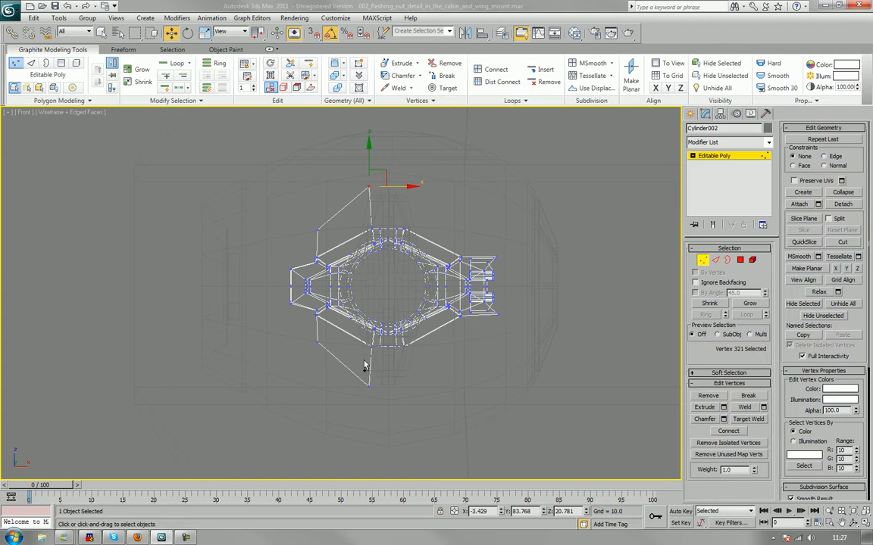
{"action": "left_click_drag", "start_coordinate": [370, 396], "coordinate": [371, 396], "text": "ctrl"}
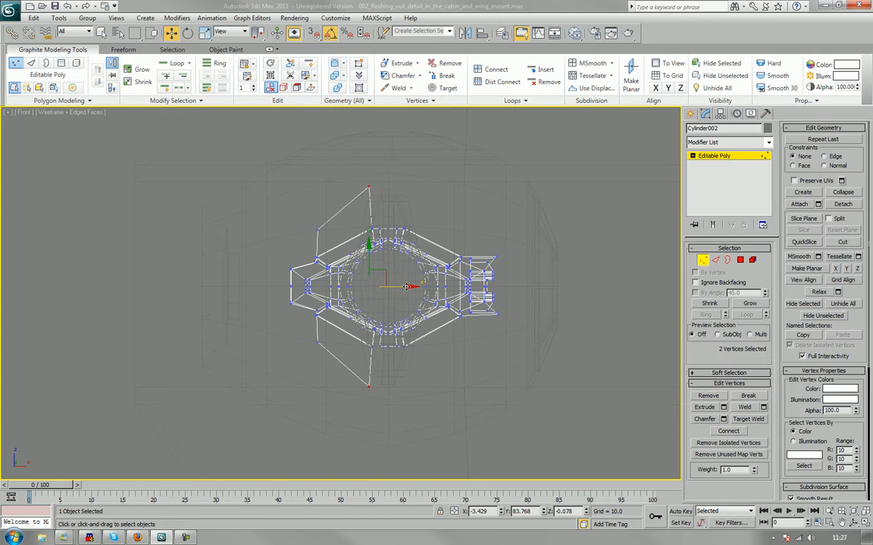
{"action": "left_click_drag", "start_coordinate": [406, 287], "coordinate": [409, 290]}
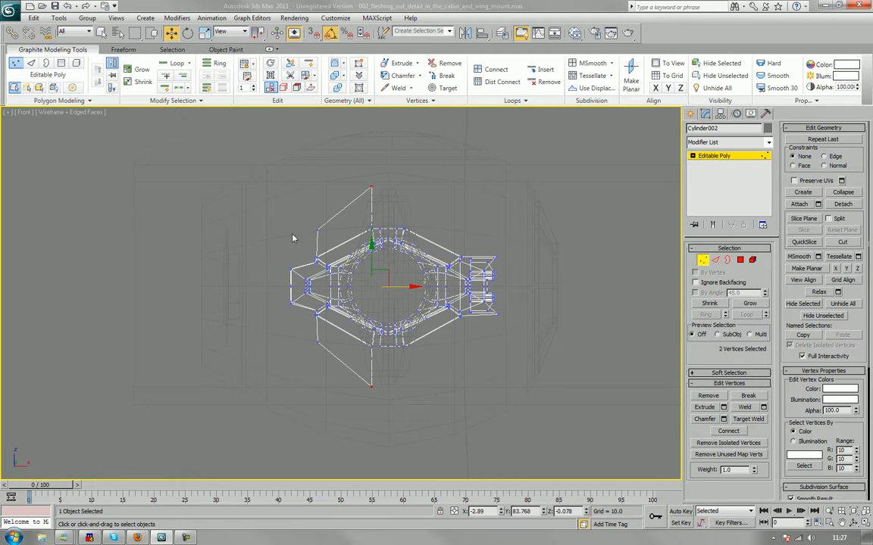
Move the fins' outer corner vertices toward the mount, to Z about 7.7 and -8.1, and return to the perspective view outside vertex editing.
{"action": "left_click_drag", "start_coordinate": [324, 241], "coordinate": [334, 238]}
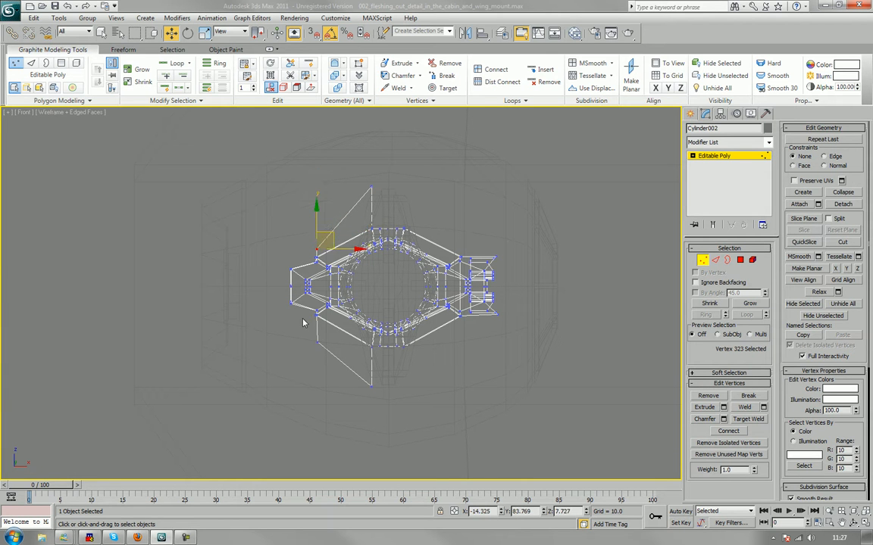
{"action": "left_click_drag", "start_coordinate": [311, 340], "coordinate": [332, 313]}
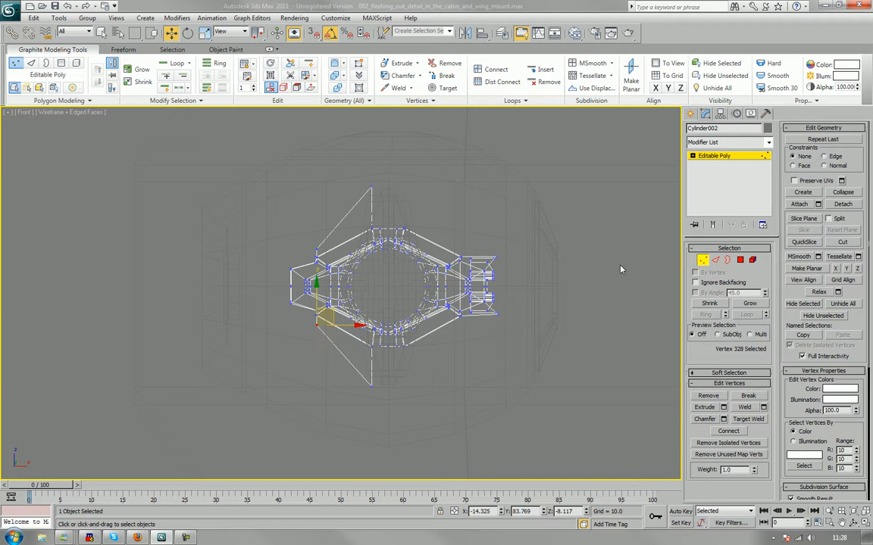
{"action": "left_click", "coordinate": [702, 259]}
{"action": "key", "text": "p"}
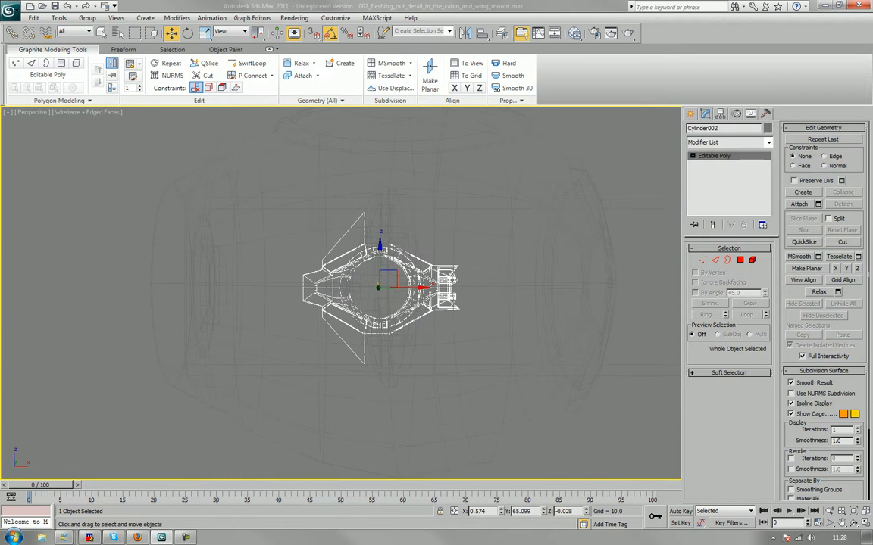
Inset the upper and lower slanted fin polygons of the wing mount by a narrow margin.
{"action": "scroll", "coordinate": [443, 285], "scroll_direction": "down", "scroll_amount": 5}
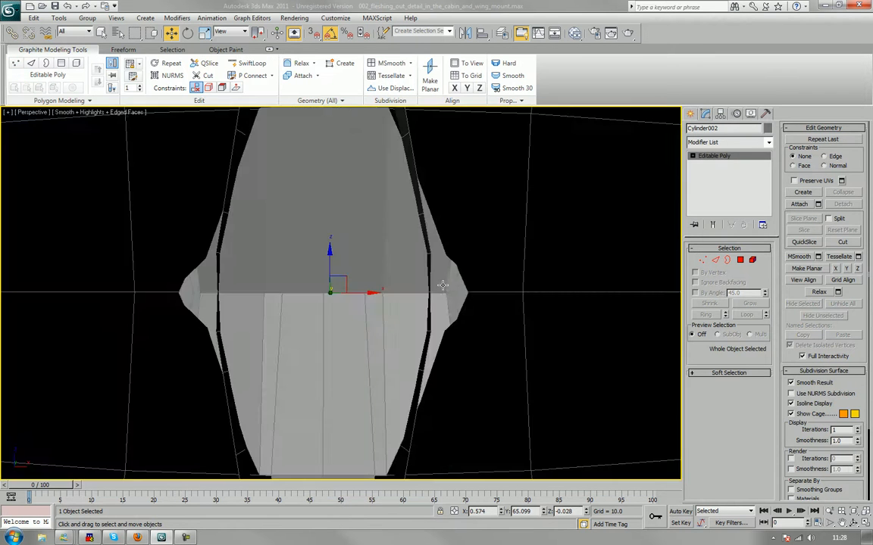
{"action": "middle_click_drag", "start_coordinate": [412, 300], "coordinate": [353, 287], "text": "alt"}
{"action": "scroll", "coordinate": [352, 287], "scroll_direction": "up", "scroll_amount": 5}
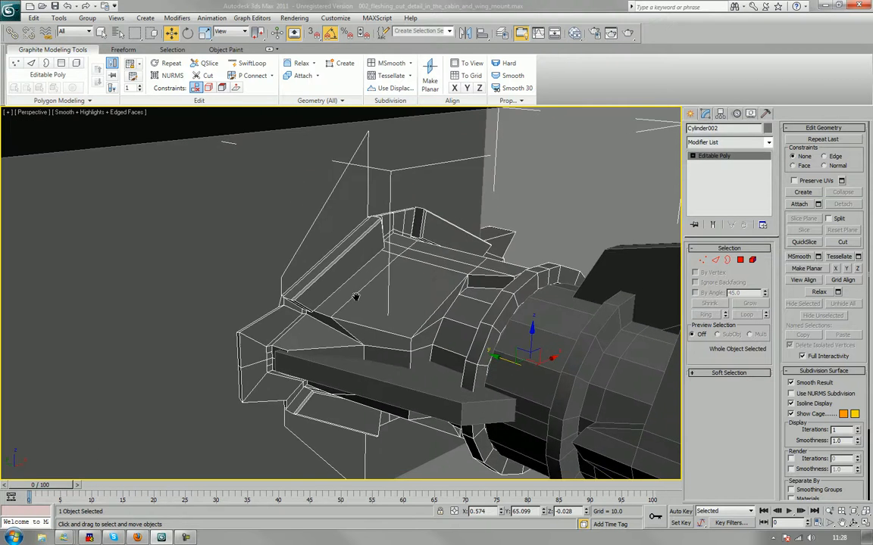
{"action": "left_click", "coordinate": [740, 259]}
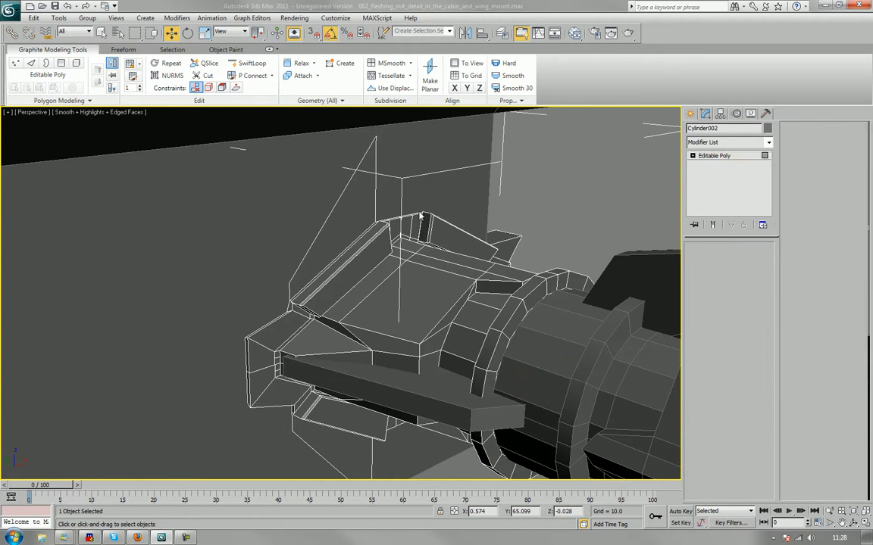
{"action": "left_click", "coordinate": [340, 220]}
{"action": "left_click", "coordinate": [329, 433], "text": "ctrl"}
{"action": "scroll", "coordinate": [369, 227], "scroll_direction": "up", "scroll_amount": 4}
{"action": "middle_click_drag", "start_coordinate": [370, 227], "coordinate": [622, 396]}
{"action": "left_click", "coordinate": [744, 419]}
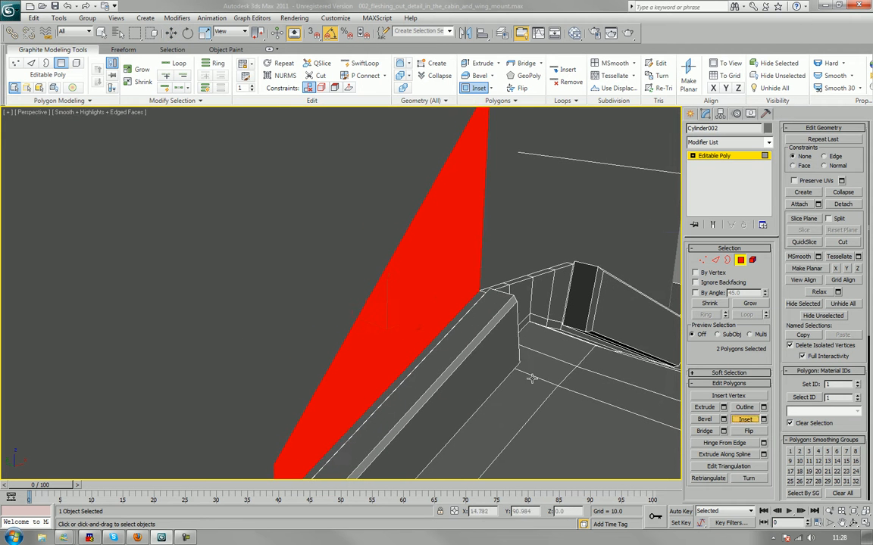
{"action": "left_click_drag", "start_coordinate": [425, 311], "coordinate": [425, 312]}
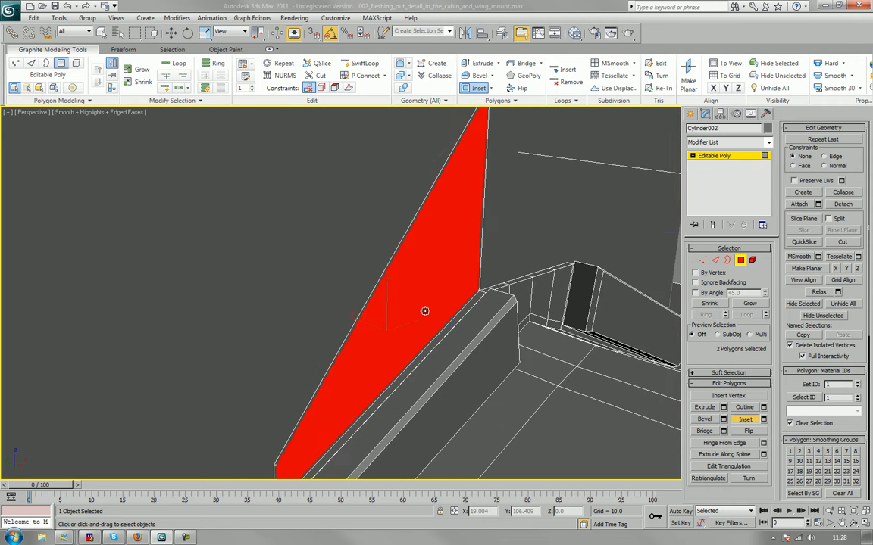
Bevel the two inset fin faces slightly to form raised rims around them, and finish polygon editing on the mount.
{"action": "middle_click_drag", "start_coordinate": [418, 318], "coordinate": [443, 301]}
{"action": "scroll", "coordinate": [442, 288], "scroll_direction": "down", "scroll_amount": 3}
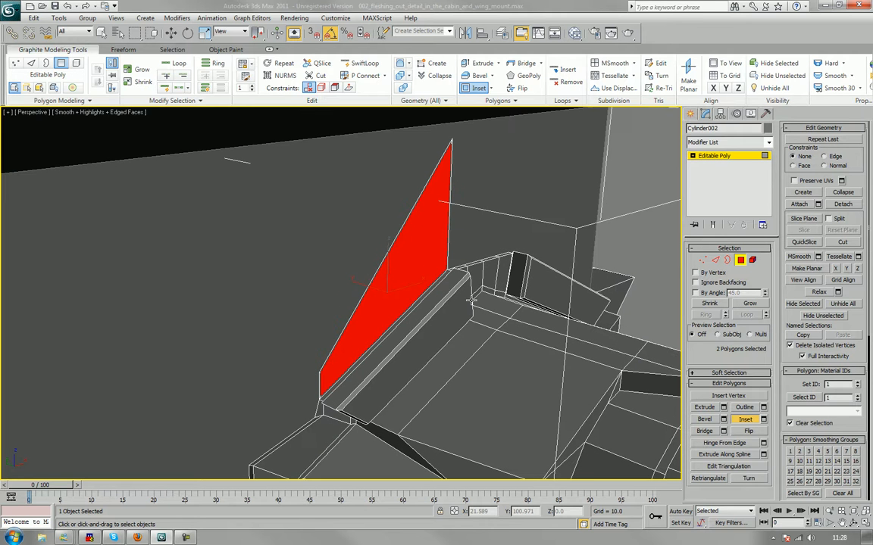
{"action": "left_click", "coordinate": [707, 420]}
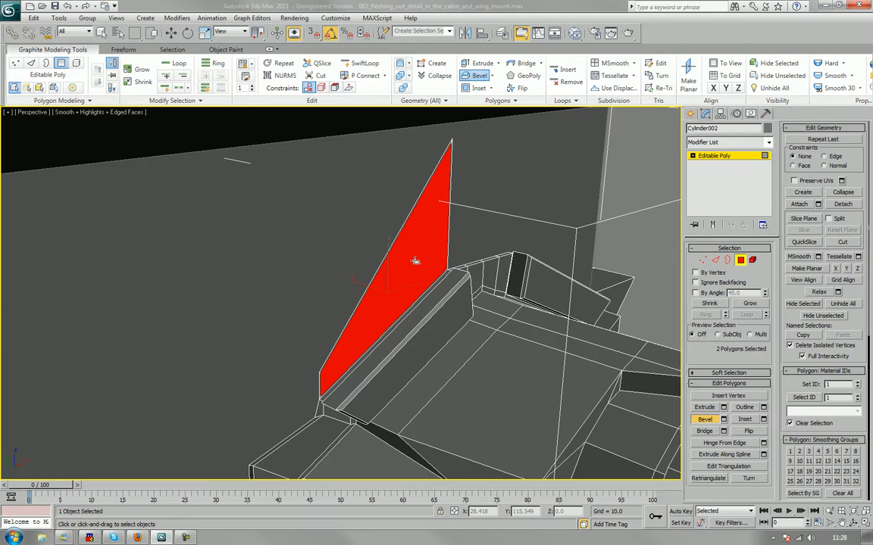
{"action": "left_click_drag", "start_coordinate": [415, 260], "coordinate": [413, 263]}
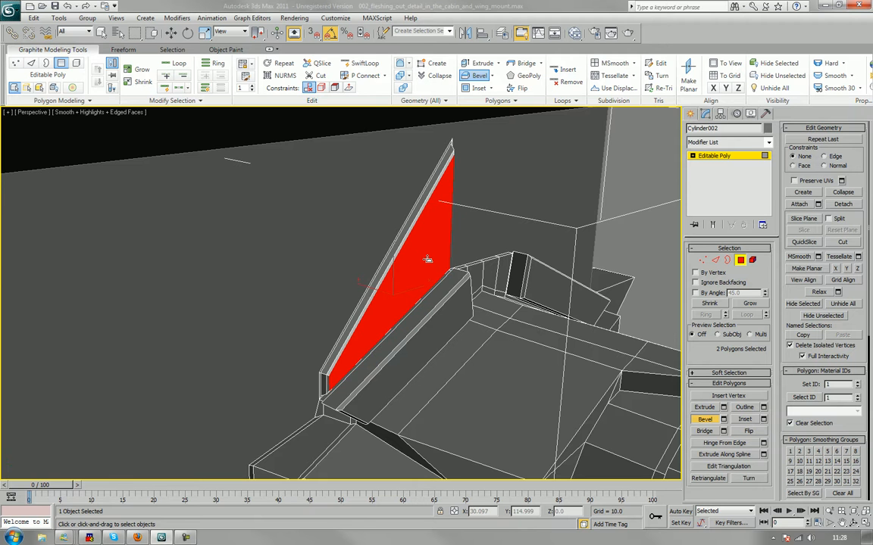
{"action": "key", "text": "w"}
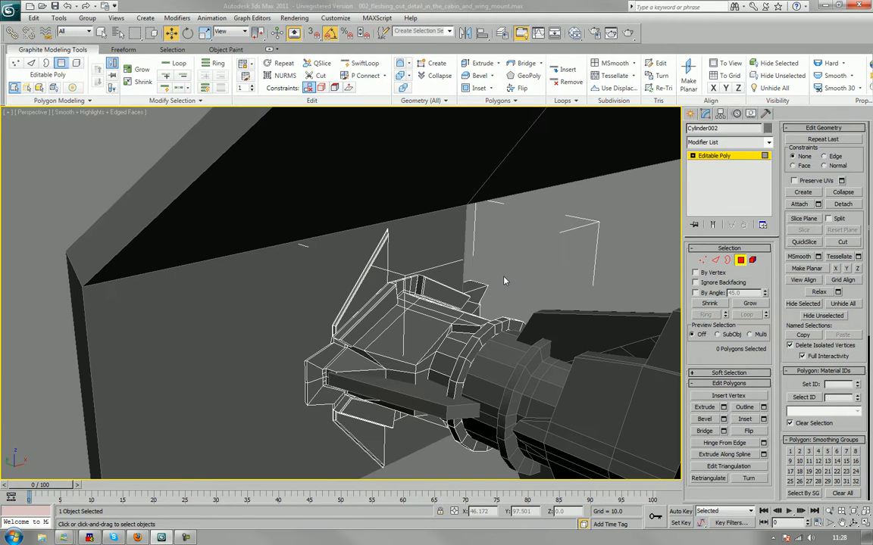
{"action": "middle_click_drag", "start_coordinate": [498, 282], "coordinate": [468, 313], "text": "alt"}
{"action": "scroll", "coordinate": [392, 281], "scroll_direction": "down", "scroll_amount": 4}
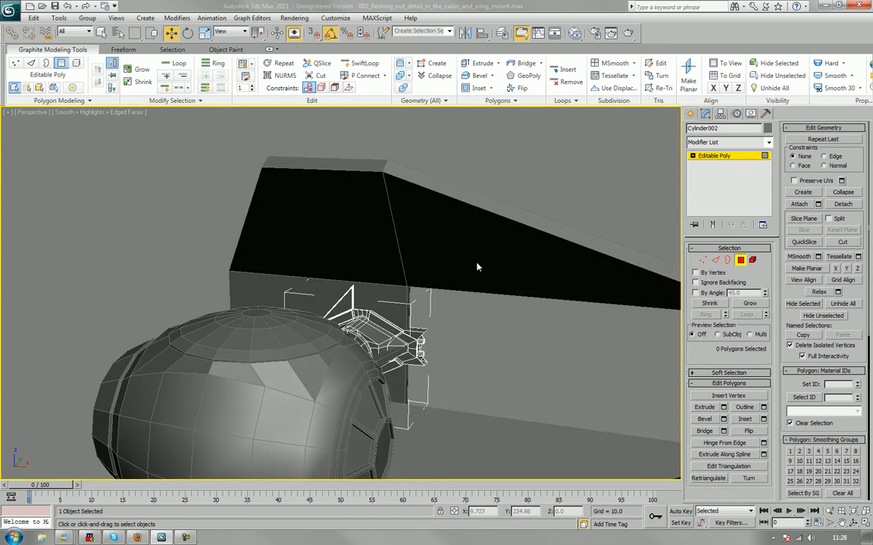
{"action": "left_click", "coordinate": [741, 261]}
{"action": "left_click", "coordinate": [468, 284]}
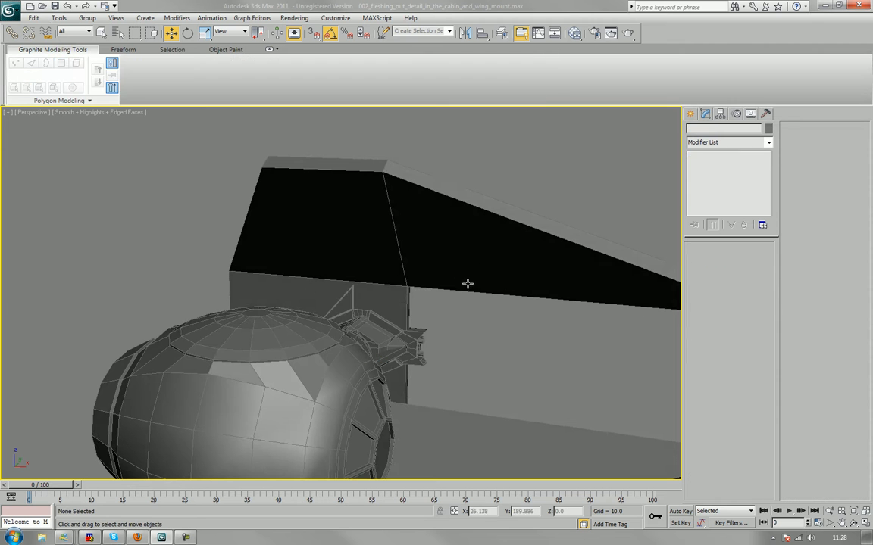
Add an edge loop around the wing with SwiftLoop, in line with the centre of the wing mount.
{"action": "left_click", "coordinate": [403, 286]}
{"action": "middle_click_drag", "start_coordinate": [403, 285], "coordinate": [425, 258]}
{"action": "left_click", "coordinate": [252, 63]}
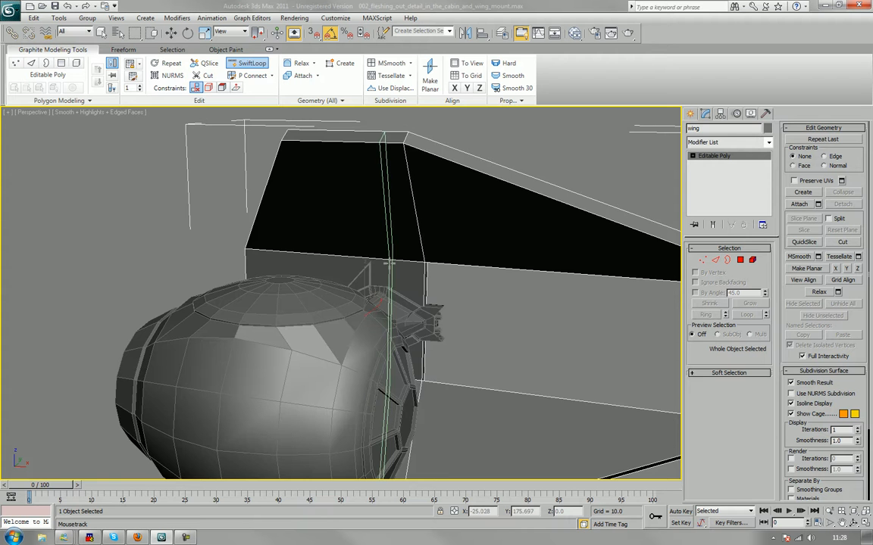
{"action": "middle_click_drag", "start_coordinate": [388, 262], "coordinate": [385, 284], "text": "alt"}
{"action": "scroll", "coordinate": [386, 284], "scroll_direction": "up", "scroll_amount": 4}
{"action": "middle_click_drag", "start_coordinate": [476, 320], "coordinate": [446, 292]}
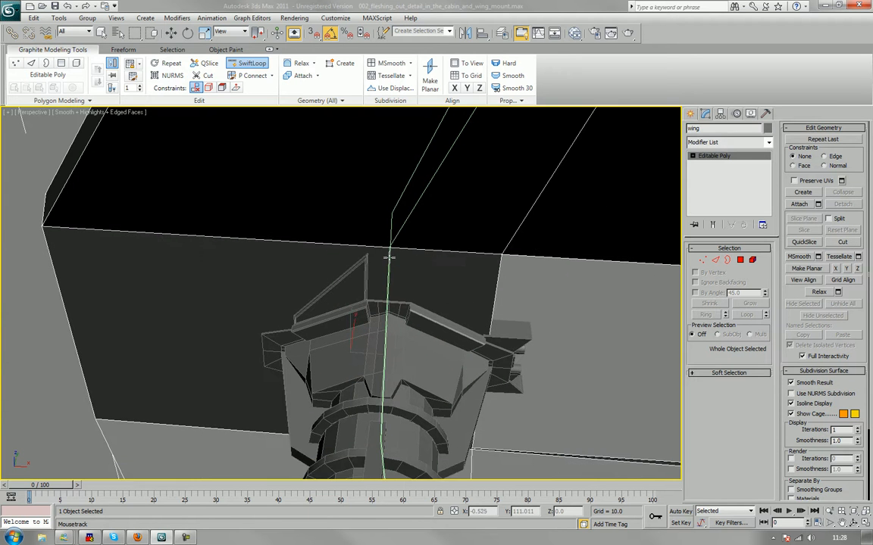
{"action": "middle_click_drag", "start_coordinate": [388, 258], "coordinate": [365, 255], "text": "alt"}
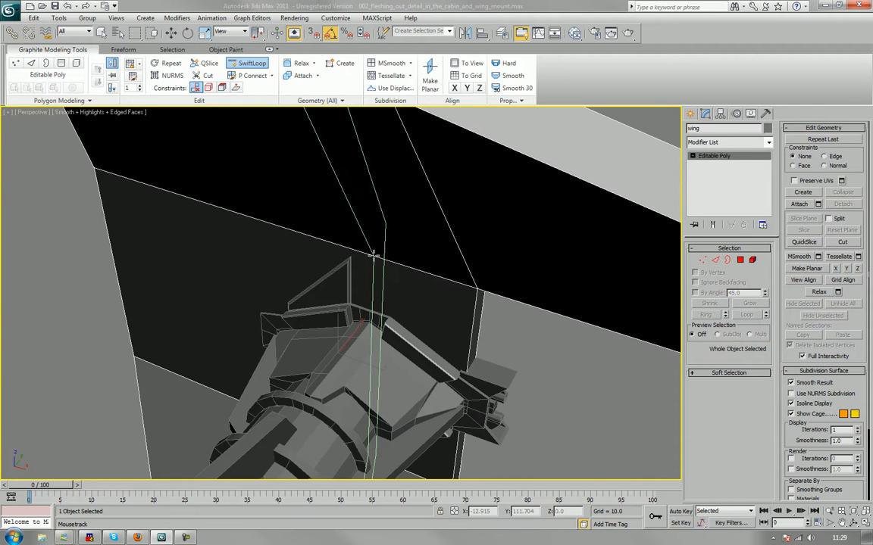
{"action": "left_click", "coordinate": [372, 256]}
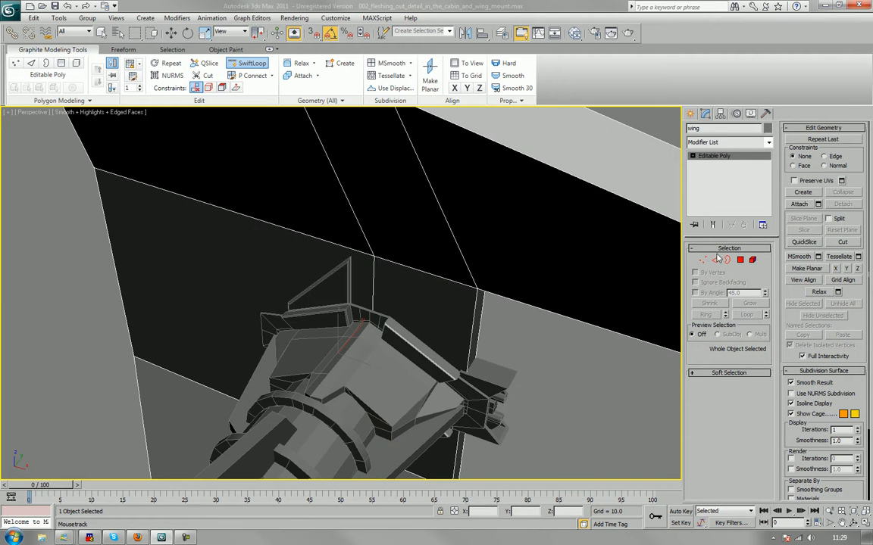
Examine the wing's new edge loop and the two adjoining upper outer polygons from outside and in the left view for flatness.
{"action": "left_click", "coordinate": [716, 261]}
{"action": "middle_click_drag", "start_coordinate": [502, 355], "coordinate": [598, 325], "text": "alt"}
{"action": "key", "text": "w"}
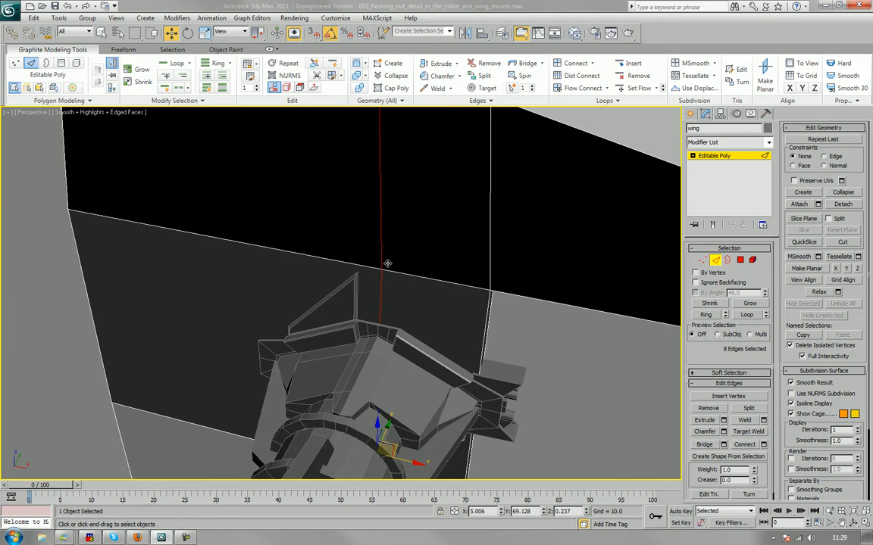
{"action": "middle_click_drag", "start_coordinate": [387, 263], "coordinate": [274, 265], "text": "alt"}
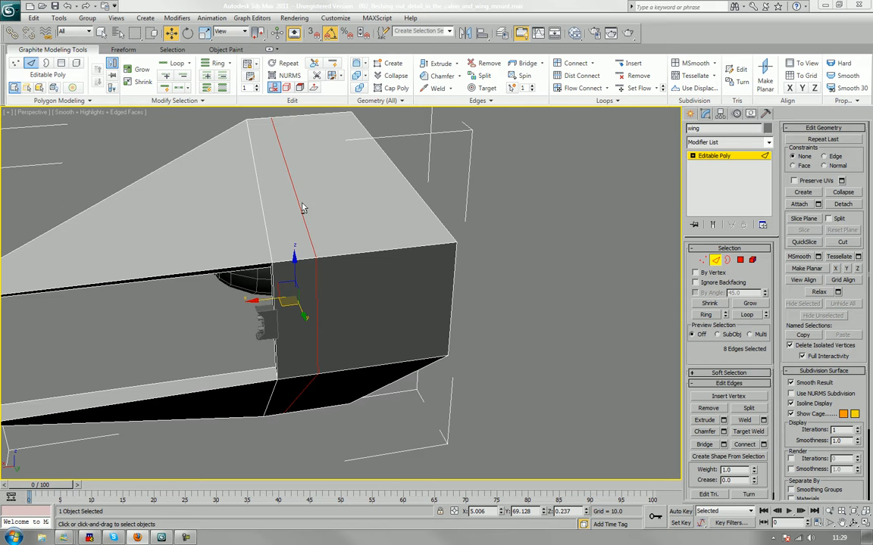
{"action": "middle_click_drag", "start_coordinate": [302, 208], "coordinate": [268, 195], "text": "alt"}
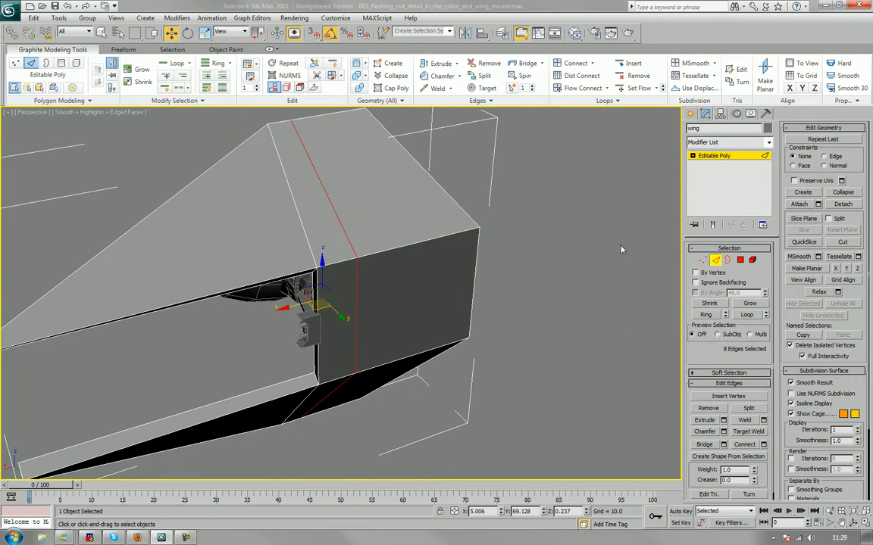
{"action": "left_click", "coordinate": [741, 261]}
{"action": "left_click", "coordinate": [233, 224]}
{"action": "left_click", "coordinate": [318, 209], "text": "ctrl"}
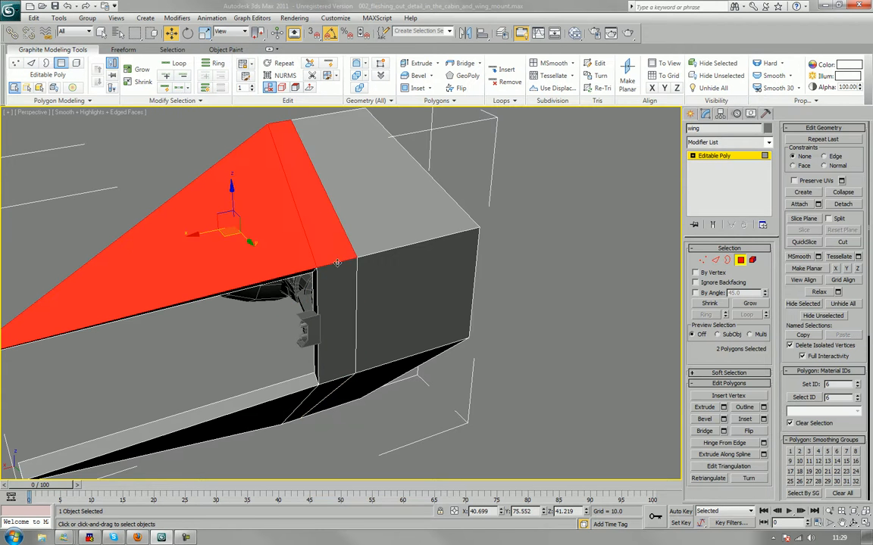
{"action": "middle_click_drag", "start_coordinate": [318, 208], "coordinate": [419, 214], "text": "alt"}
{"action": "scroll", "coordinate": [389, 243], "scroll_direction": "down", "scroll_amount": 5}
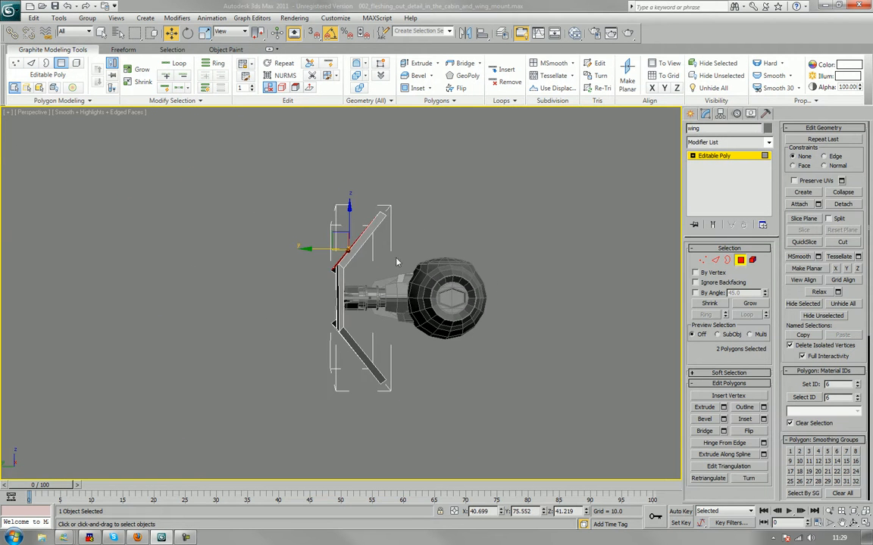
{"action": "scroll", "coordinate": [396, 262], "scroll_direction": "up", "scroll_amount": 5}
{"action": "middle_click_drag", "start_coordinate": [325, 259], "coordinate": [520, 244], "text": "alt"}
{"action": "key", "text": "l"}
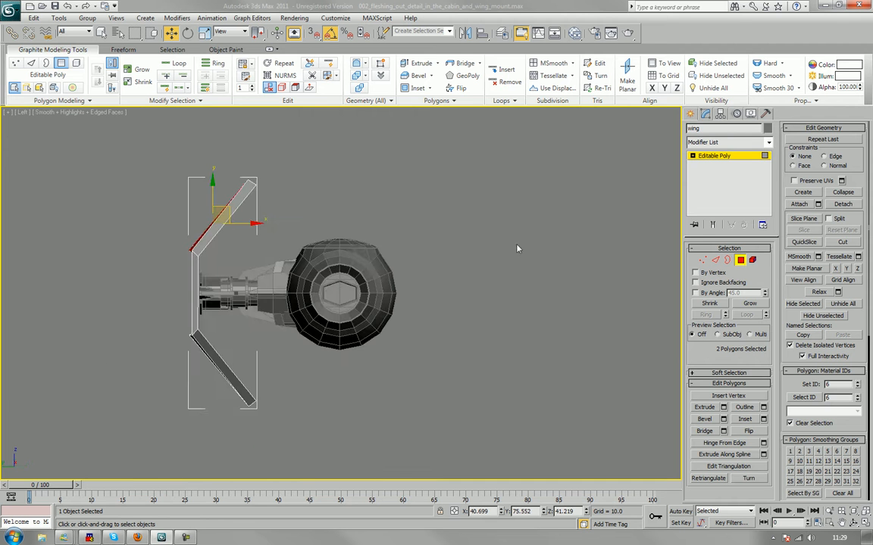
{"action": "middle_click_drag", "start_coordinate": [370, 238], "coordinate": [458, 237]}
{"action": "scroll", "coordinate": [452, 237], "scroll_direction": "up", "scroll_amount": 4}
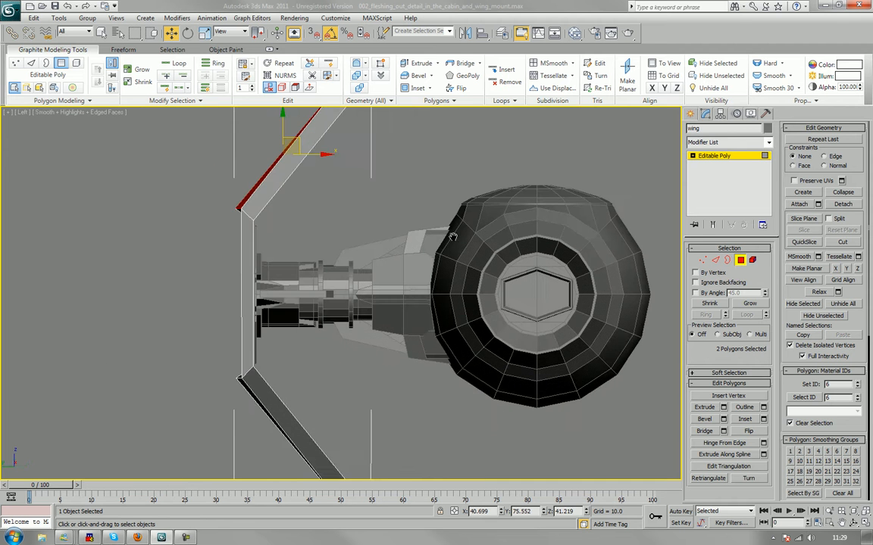
{"action": "left_click", "coordinate": [361, 193]}
In the left wireframe view, lower the upper wing bend's outer corner vertex to Z about 24.2.
{"action": "middle_click_drag", "start_coordinate": [361, 193], "coordinate": [461, 225]}
{"action": "key", "text": "F3"}
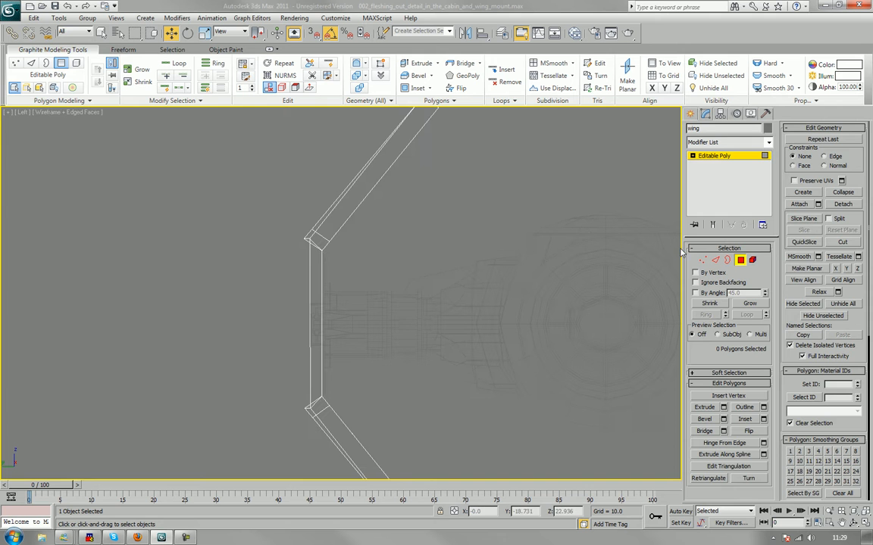
{"action": "key", "text": "4"}
{"action": "key", "text": "1"}
{"action": "left_click", "coordinate": [309, 238]}
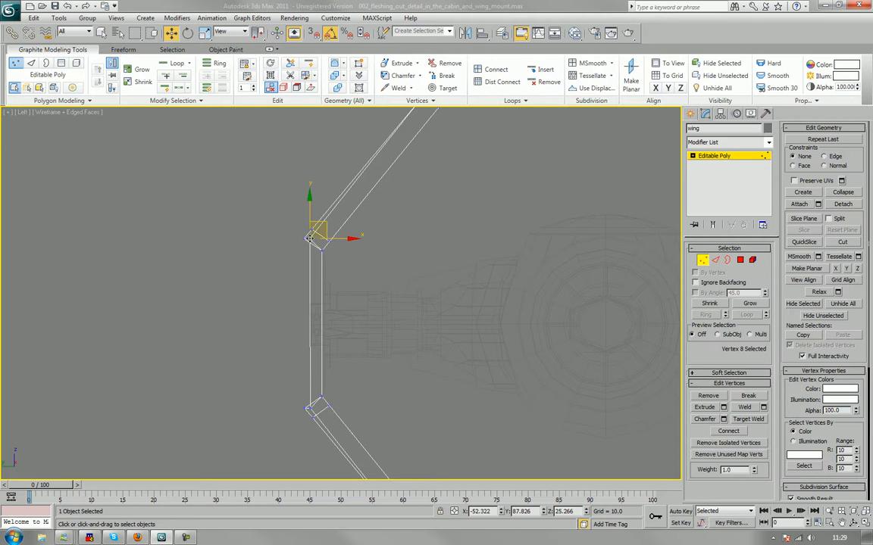
{"action": "mouse_move", "coordinate": [310, 209]}
{"action": "left_mouse_down"}
{"action": "mouse_move", "coordinate": [311, 199]}
{"action": "mouse_move", "coordinate": [313, 216]}
{"action": "left_mouse_up"}
Move two outer vertices at the lower wing bend together at the corner, to Z about -23.4 and -23.5.
{"action": "middle_click_drag", "start_coordinate": [335, 294], "coordinate": [350, 168]}
{"action": "scroll", "coordinate": [334, 215], "scroll_direction": "up", "scroll_amount": 5}
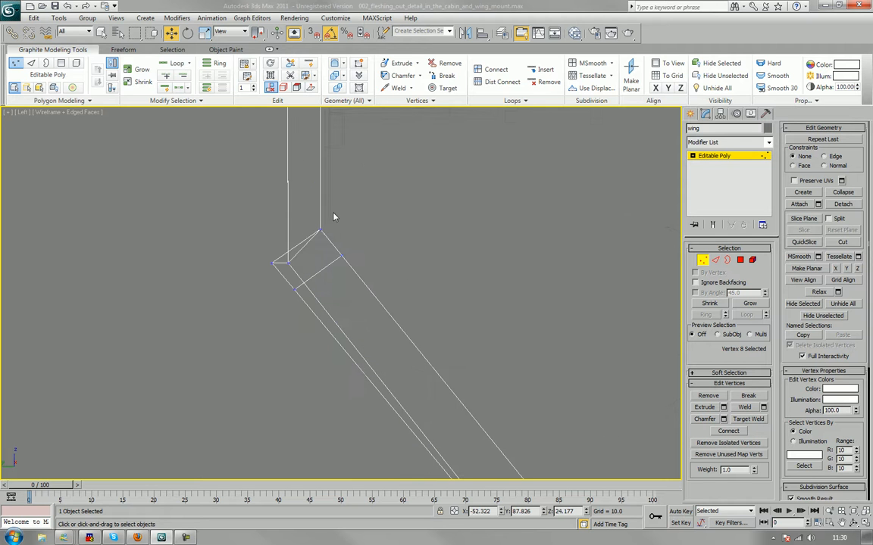
{"action": "left_click", "coordinate": [290, 264]}
{"action": "left_click_drag", "start_coordinate": [289, 229], "coordinate": [290, 217]}
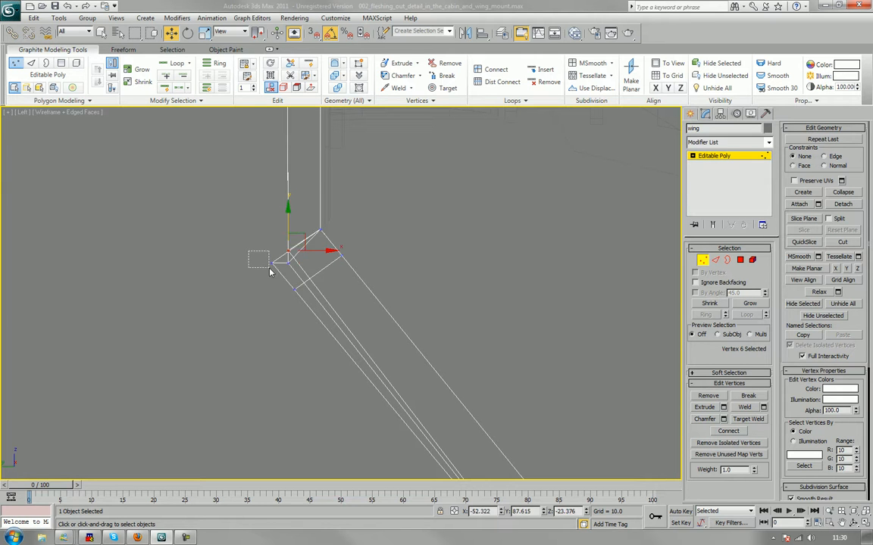
{"action": "left_click_drag", "start_coordinate": [270, 272], "coordinate": [275, 275]}
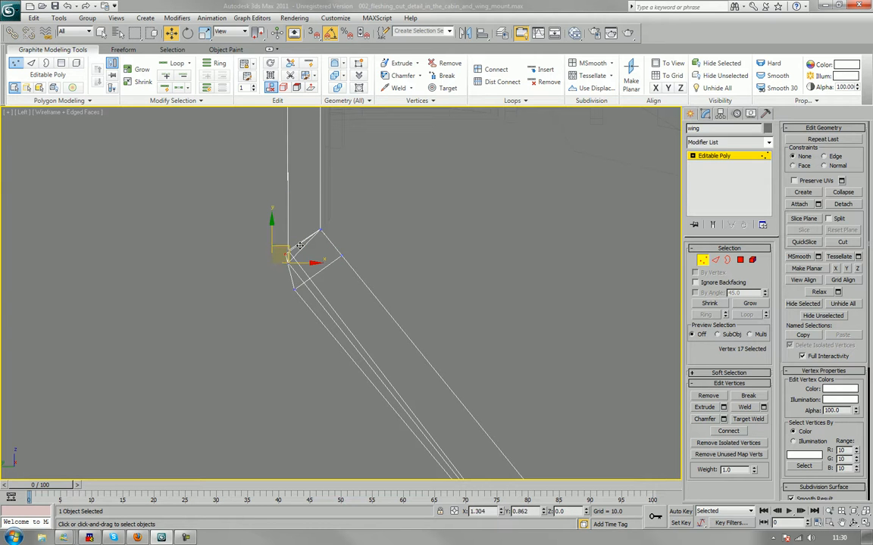
{"action": "left_click_drag", "start_coordinate": [300, 245], "coordinate": [302, 241]}
Align the upper bend's remaining outer vertices with the corner at Y about 87.9, Z 24.3, and the panel edge at Y 85.8, Z 27.0.
{"action": "middle_click_drag", "start_coordinate": [331, 170], "coordinate": [336, 315]}
{"action": "scroll", "coordinate": [334, 226], "scroll_direction": "down", "scroll_amount": 3}
{"action": "scroll", "coordinate": [336, 324], "scroll_direction": "up", "scroll_amount": 5}
{"action": "middle_click_drag", "start_coordinate": [230, 251], "coordinate": [259, 296]}
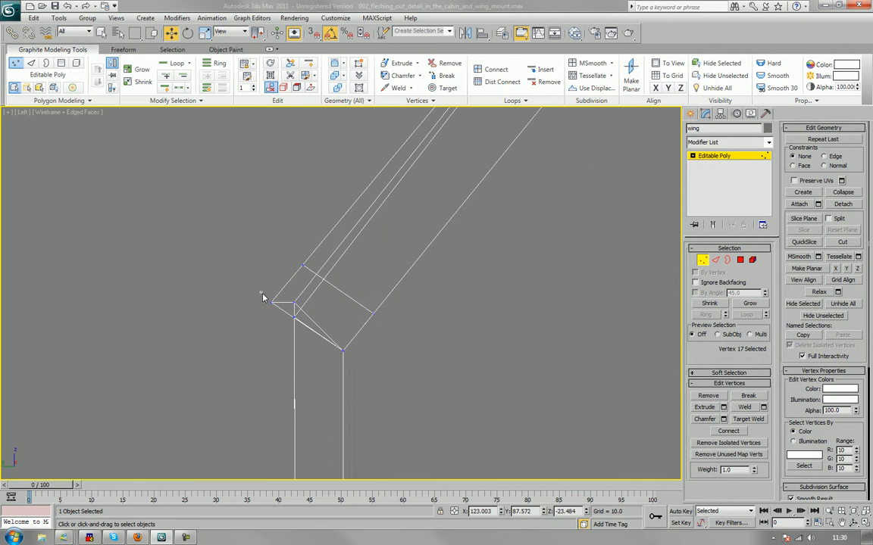
{"action": "left_click_drag", "start_coordinate": [261, 293], "coordinate": [308, 301]}
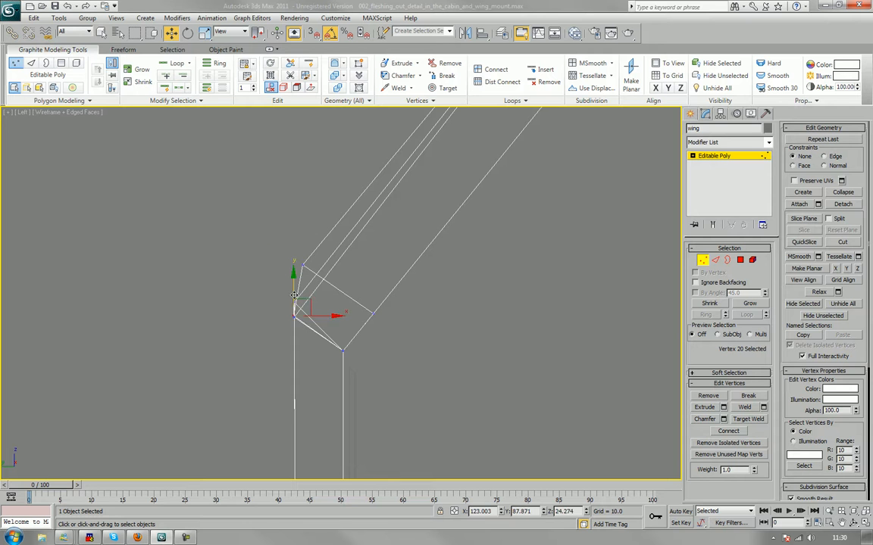
{"action": "left_click", "coordinate": [265, 295]}
{"action": "left_click_drag", "start_coordinate": [295, 310], "coordinate": [338, 270]}
{"action": "left_click", "coordinate": [292, 253]}
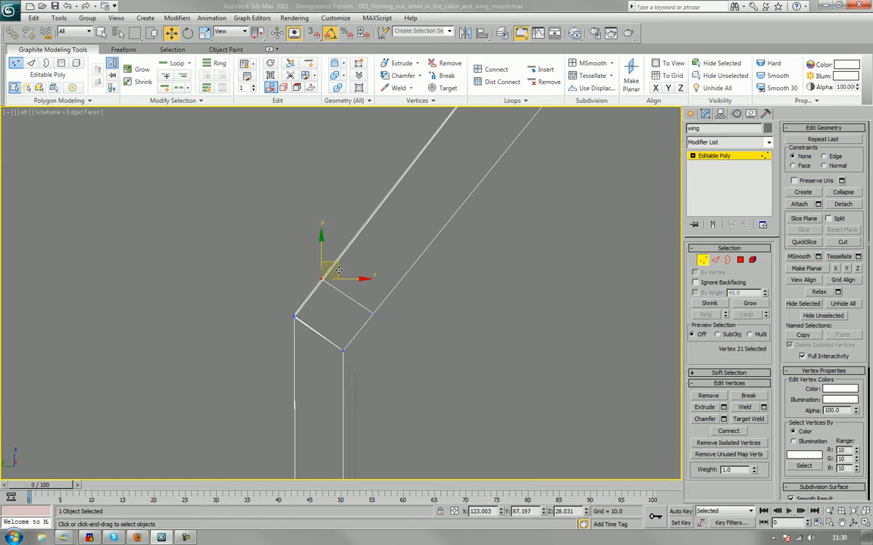
Adjust the three outer corner vertices at the upper wing tip to Y about 53.8 and Z about 66.6.
{"action": "scroll", "coordinate": [465, 243], "scroll_direction": "down", "scroll_amount": 3}
{"action": "middle_click_drag", "start_coordinate": [492, 232], "coordinate": [349, 413]}
{"action": "scroll", "coordinate": [348, 410], "scroll_direction": "down", "scroll_amount": 3}
{"action": "scroll", "coordinate": [350, 323], "scroll_direction": "up", "scroll_amount": 3}
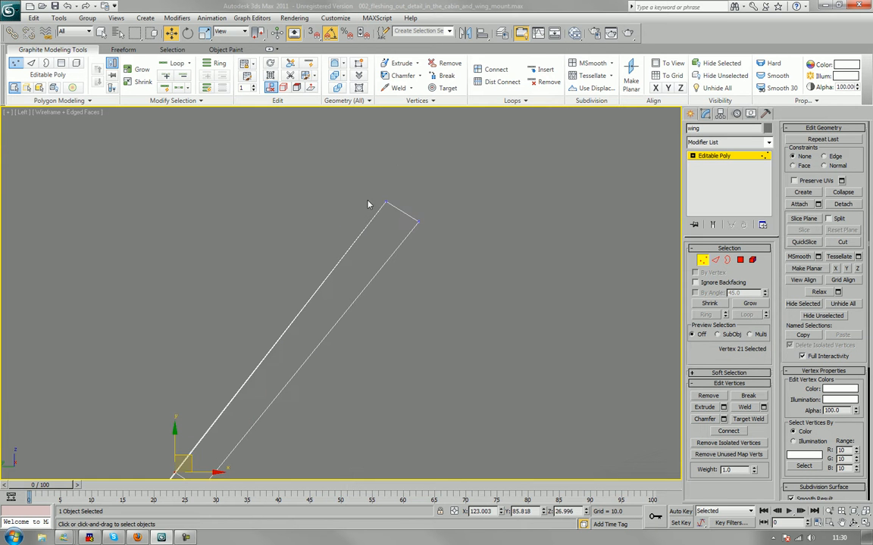
{"action": "left_click_drag", "start_coordinate": [409, 212], "coordinate": [410, 193]}
Align the lower bend's remaining outer vertices with the panel edge, the last at Y about 85.3 and Z -26.4, and clear the vertex selection.
{"action": "scroll", "coordinate": [422, 211], "scroll_direction": "down", "scroll_amount": 2}
{"action": "middle_click_drag", "start_coordinate": [387, 283], "coordinate": [403, 210]}
{"action": "scroll", "coordinate": [394, 228], "scroll_direction": "down", "scroll_amount": 4}
{"action": "middle_click_drag", "start_coordinate": [311, 356], "coordinate": [337, 220]}
{"action": "scroll", "coordinate": [353, 235], "scroll_direction": "up", "scroll_amount": 3}
{"action": "scroll", "coordinate": [353, 240], "scroll_direction": "up", "scroll_amount": 6}
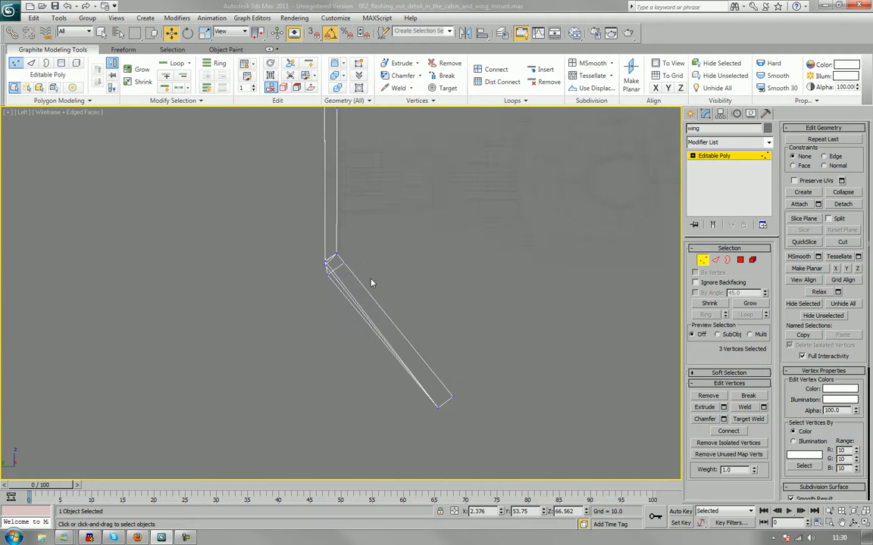
{"action": "left_click_drag", "start_coordinate": [292, 285], "coordinate": [326, 257]}
{"action": "left_click_drag", "start_coordinate": [300, 327], "coordinate": [368, 312]}
{"action": "scroll", "coordinate": [367, 336], "scroll_direction": "down", "scroll_amount": 2}
{"action": "middle_click_drag", "start_coordinate": [412, 365], "coordinate": [315, 213]}
{"action": "scroll", "coordinate": [425, 312], "scroll_direction": "down", "scroll_amount": 1}
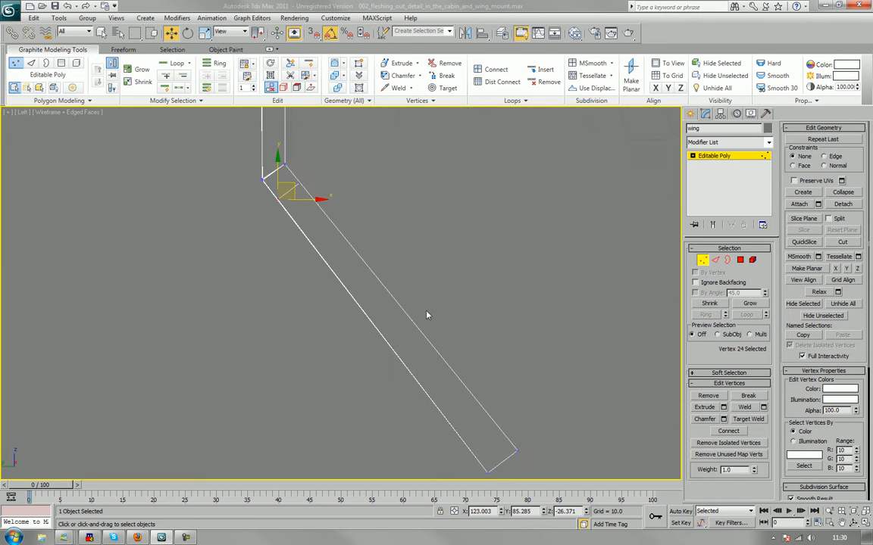
{"action": "middle_click_drag", "start_coordinate": [464, 393], "coordinate": [465, 315]}
{"action": "left_click_drag", "start_coordinate": [461, 384], "coordinate": [513, 385]}
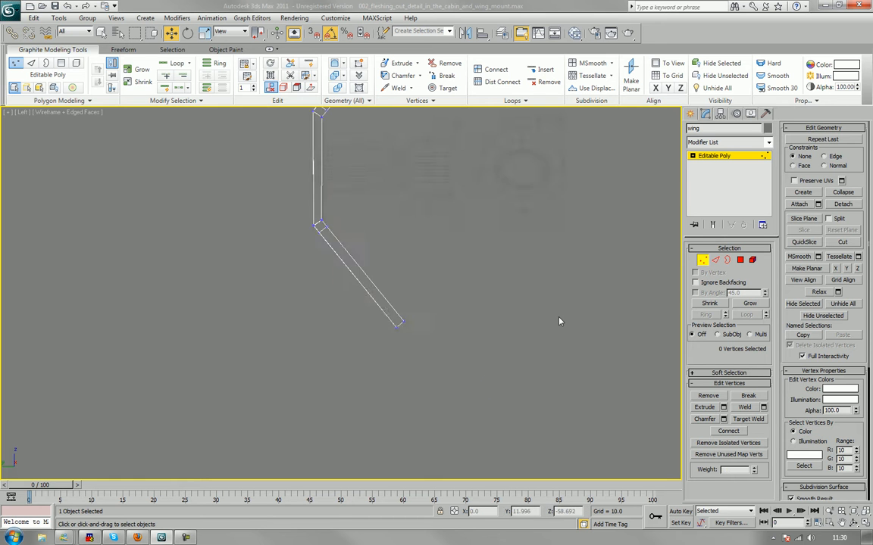
{"action": "scroll", "coordinate": [561, 322], "scroll_direction": "down", "scroll_amount": 4}
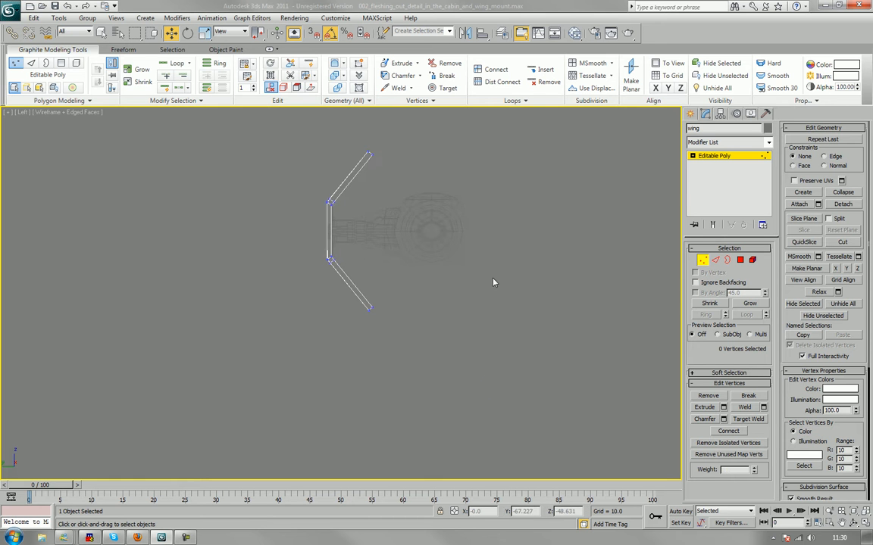
Show the wing shaded in perspective and select the long tapered polygon and its adjoining strip on the upper outer side.
{"action": "middle_click_drag", "start_coordinate": [482, 267], "coordinate": [470, 331]}
{"action": "key", "text": "p"}
{"action": "scroll", "coordinate": [471, 332], "scroll_direction": "up", "scroll_amount": 5}
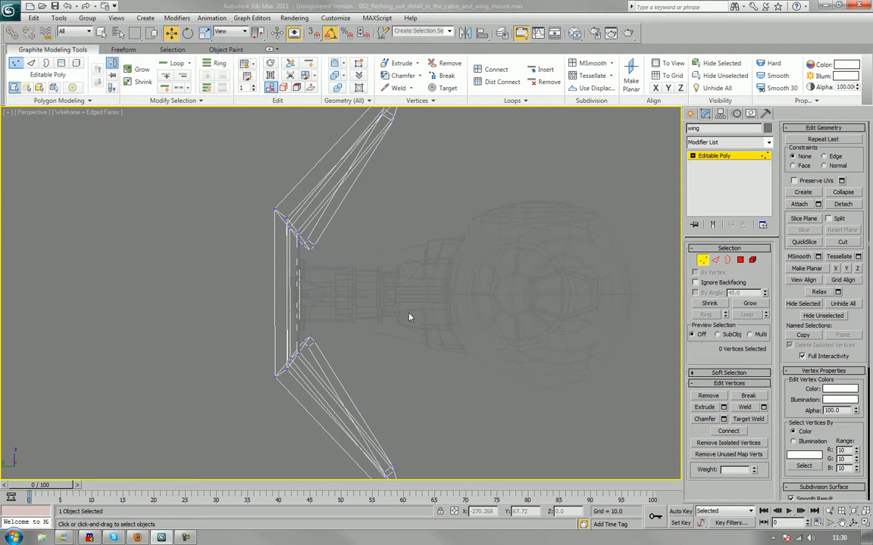
{"action": "key", "text": "F3"}
{"action": "mouse_move", "coordinate": [371, 312]}
{"action": "middle_mouse_down", "text": "alt"}
{"action": "mouse_move", "coordinate": [498, 331]}
{"action": "mouse_move", "coordinate": [553, 317]}
{"action": "mouse_move", "coordinate": [410, 331]}
{"action": "mouse_move", "coordinate": [501, 331]}
{"action": "middle_mouse_up", "text": "alt"}
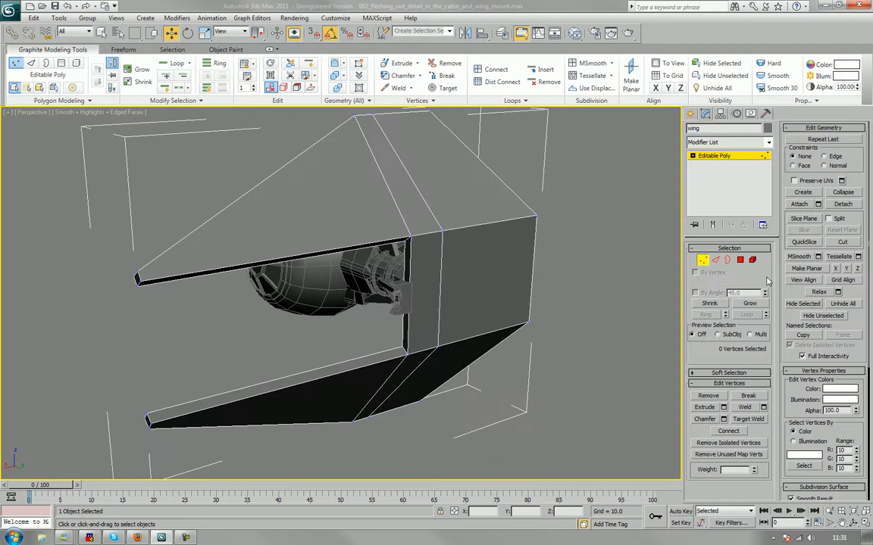
{"action": "key", "text": "4"}
{"action": "left_click", "coordinate": [393, 174]}
{"action": "left_click", "coordinate": [374, 199], "text": "ctrl"}
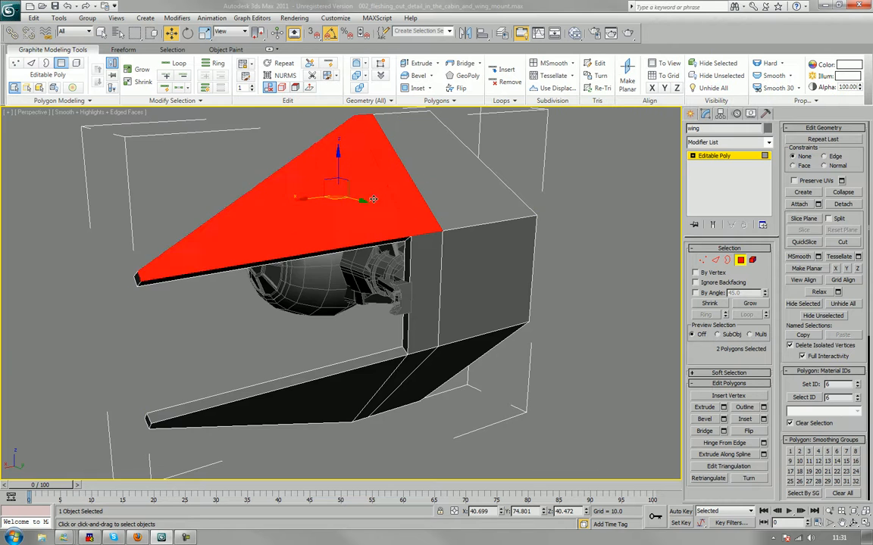
Preview an inset of the two selected upper wing polygons and set its amount to 1.76.
{"action": "scroll", "coordinate": [440, 209], "scroll_direction": "down", "scroll_amount": 4}
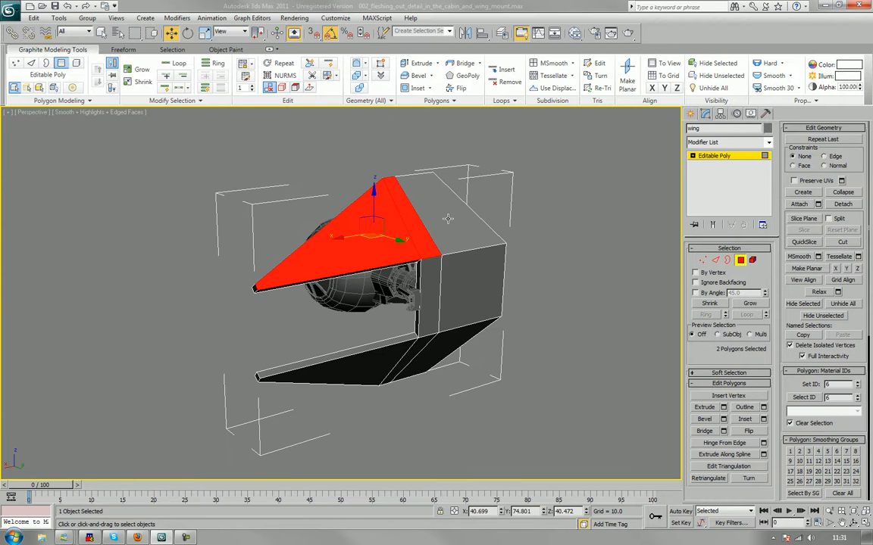
{"action": "mouse_move", "coordinate": [431, 225]}
{"action": "middle_mouse_down"}
{"action": "mouse_move", "coordinate": [479, 241]}
{"action": "mouse_move", "coordinate": [432, 232]}
{"action": "middle_mouse_up"}
{"action": "scroll", "coordinate": [479, 240], "scroll_direction": "up", "scroll_amount": 4}
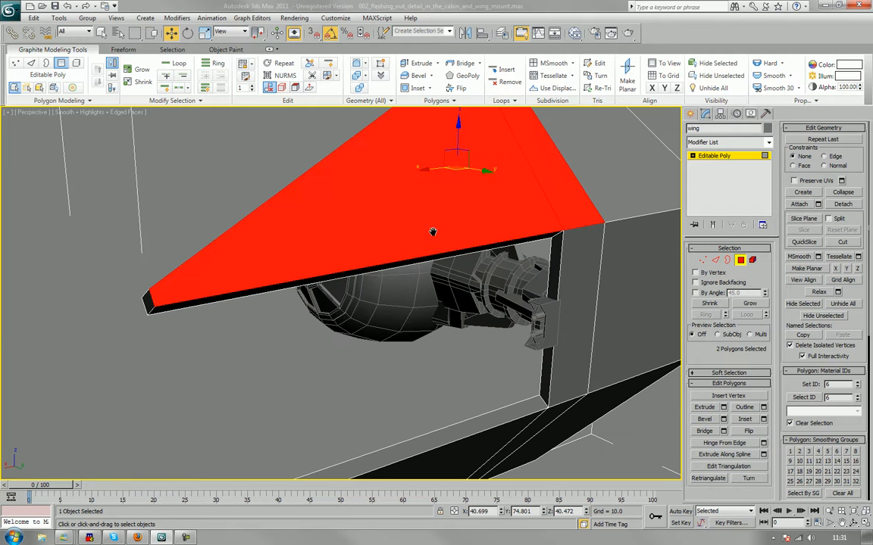
{"action": "left_click", "coordinate": [763, 419]}
{"action": "middle_click_drag", "start_coordinate": [606, 195], "coordinate": [532, 205], "text": "alt"}
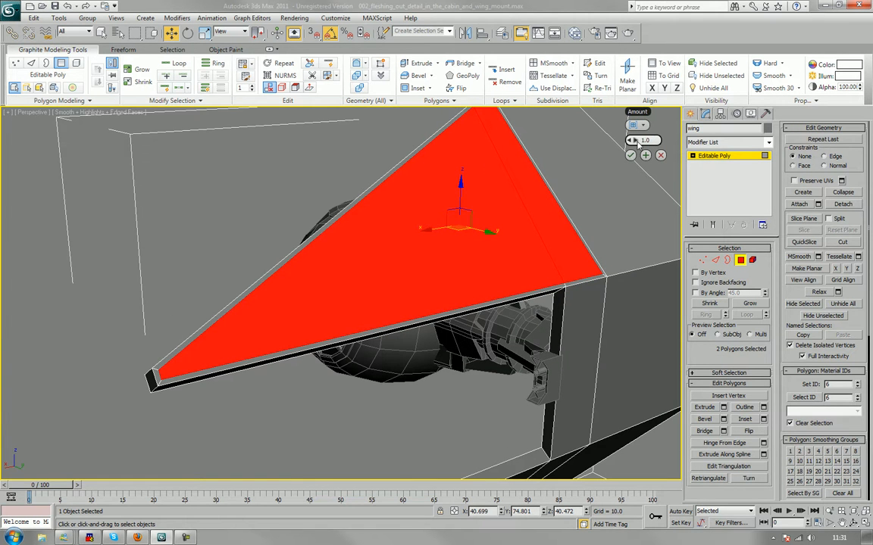
{"action": "mouse_move", "coordinate": [635, 141]}
{"action": "left_mouse_down"}
{"action": "mouse_move", "coordinate": [646, 141]}
{"action": "mouse_move", "coordinate": [631, 141]}
{"action": "left_mouse_up"}
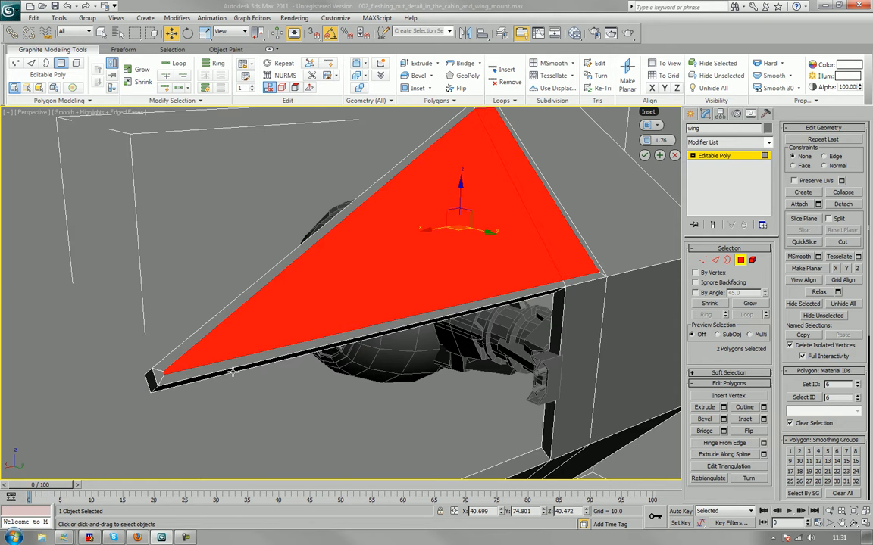
Add the outer middle panel and the lower tapered panel with its adjoining strip to the polygon selection.
{"action": "middle_click_drag", "start_coordinate": [226, 371], "coordinate": [220, 283]}
{"action": "middle_click_drag", "start_coordinate": [447, 319], "coordinate": [335, 285], "text": "alt"}
{"action": "left_click", "coordinate": [463, 292], "text": "ctrl"}
{"action": "left_click", "coordinate": [435, 197], "text": "ctrl"}
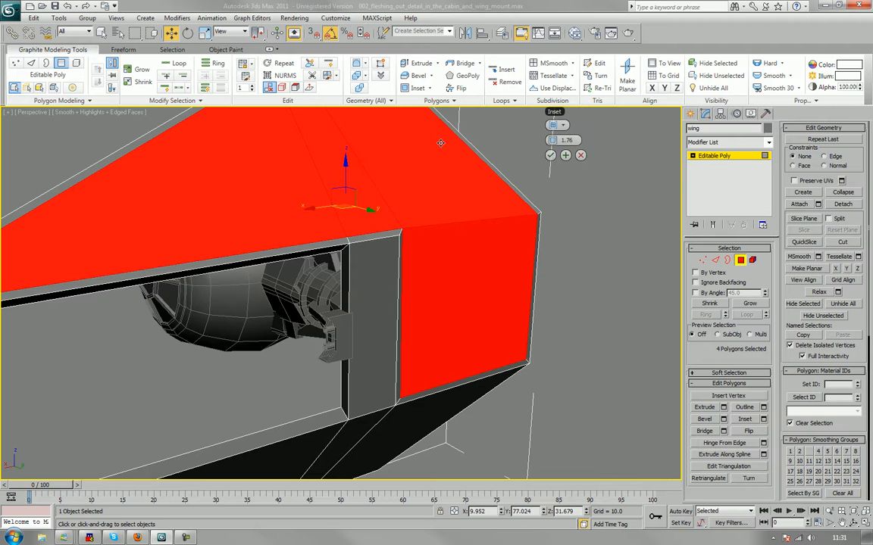
{"action": "left_click", "coordinate": [444, 197], "text": "alt"}
{"action": "scroll", "coordinate": [389, 259], "scroll_direction": "down", "scroll_amount": 5}
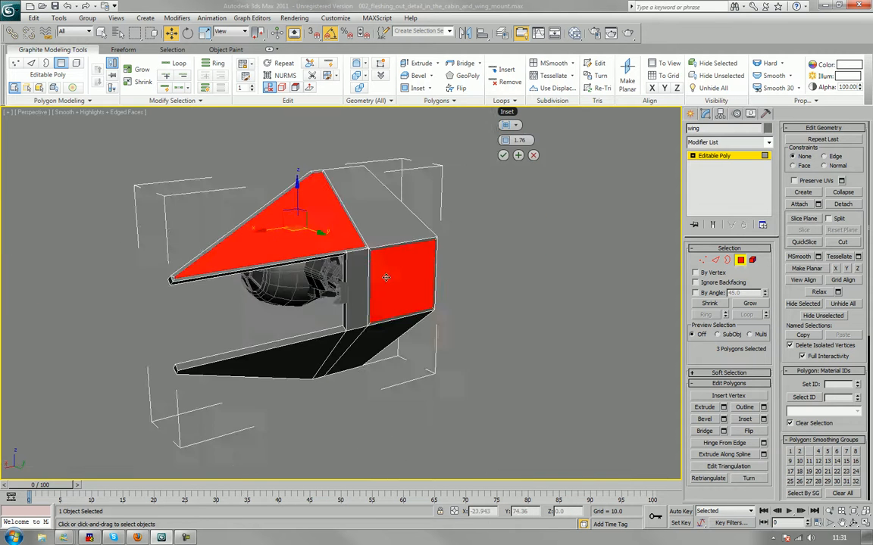
{"action": "middle_click_drag", "start_coordinate": [386, 278], "coordinate": [356, 284], "text": "alt"}
{"action": "left_click", "coordinate": [311, 374], "text": "ctrl"}
{"action": "left_click", "coordinate": [331, 365], "text": "ctrl"}
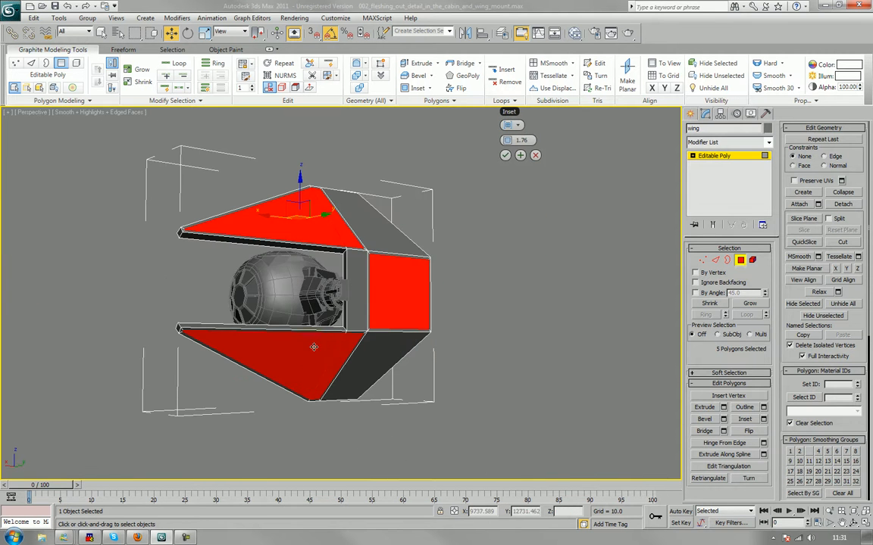
Add the tapered and short end panels on the wing's inner side, both upper and lower, to the polygon selection.
{"action": "middle_click_drag", "start_coordinate": [313, 347], "coordinate": [356, 240], "text": "alt"}
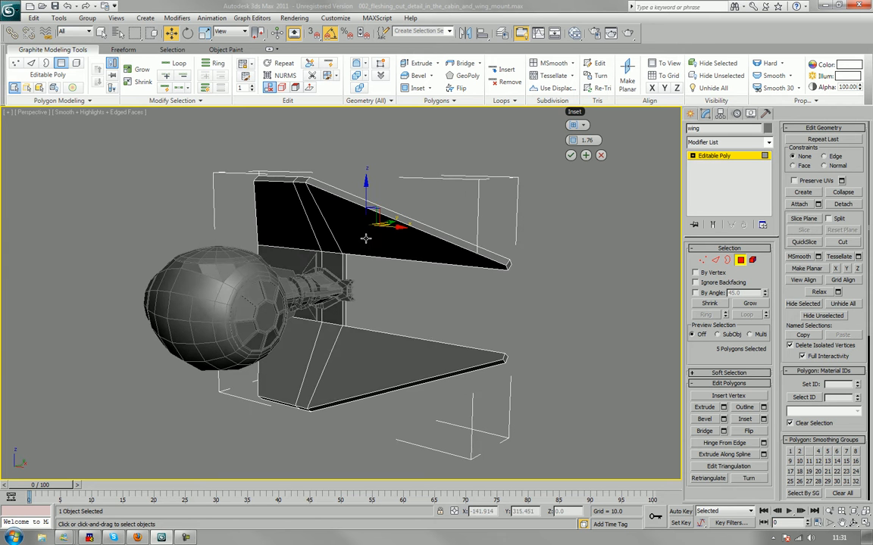
{"action": "mouse_move", "coordinate": [365, 238]}
{"action": "middle_mouse_down", "text": "alt"}
{"action": "mouse_move", "coordinate": [325, 241]}
{"action": "mouse_move", "coordinate": [322, 194]}
{"action": "mouse_move", "coordinate": [362, 247]}
{"action": "mouse_move", "coordinate": [369, 238]}
{"action": "middle_mouse_up", "text": "alt"}
{"action": "left_click", "coordinate": [370, 238], "text": "ctrl"}
{"action": "left_click", "coordinate": [373, 371], "text": "ctrl"}
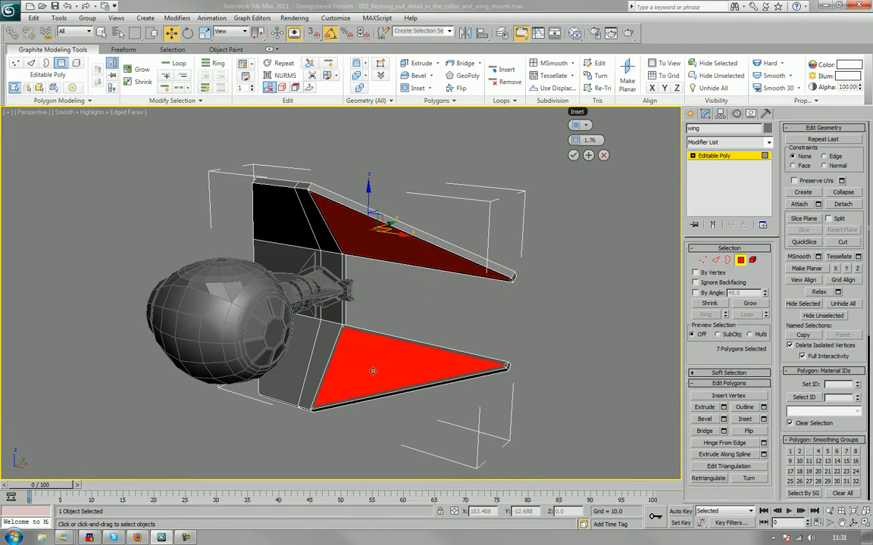
{"action": "left_click", "coordinate": [295, 374], "text": "ctrl"}
{"action": "left_click", "coordinate": [290, 222], "text": "ctrl"}
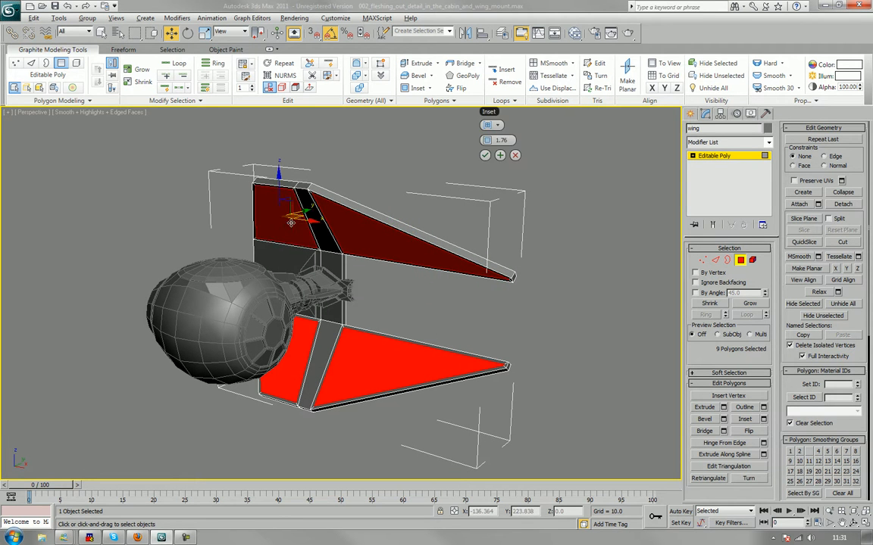
Examine the wing's inner middle panel behind the cabin and leave polygon editing.
{"action": "middle_click_drag", "start_coordinate": [291, 222], "coordinate": [322, 205], "text": "alt"}
{"action": "middle_click_drag", "start_coordinate": [273, 240], "coordinate": [276, 293], "text": "alt"}
{"action": "scroll", "coordinate": [289, 271], "scroll_direction": "up", "scroll_amount": 4}
{"action": "scroll", "coordinate": [288, 271], "scroll_direction": "down", "scroll_amount": 2}
{"action": "scroll", "coordinate": [289, 271], "scroll_direction": "down", "scroll_amount": 3}
{"action": "left_click", "coordinate": [742, 261]}
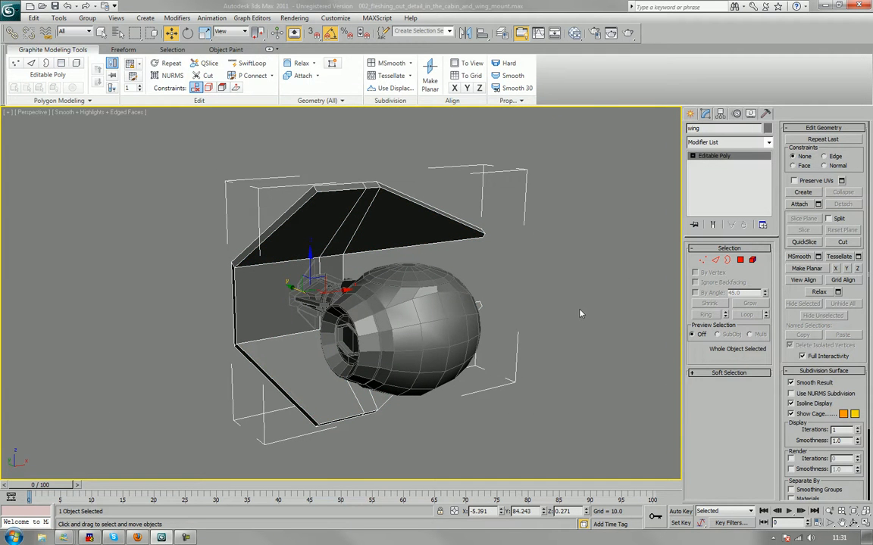
Isolate the wing from the rest of the spacecraft and move the isolation window clear of the model.
{"action": "middle_click_drag", "start_coordinate": [580, 312], "coordinate": [594, 301]}
{"action": "scroll", "coordinate": [594, 301], "scroll_direction": "up", "scroll_amount": 4}
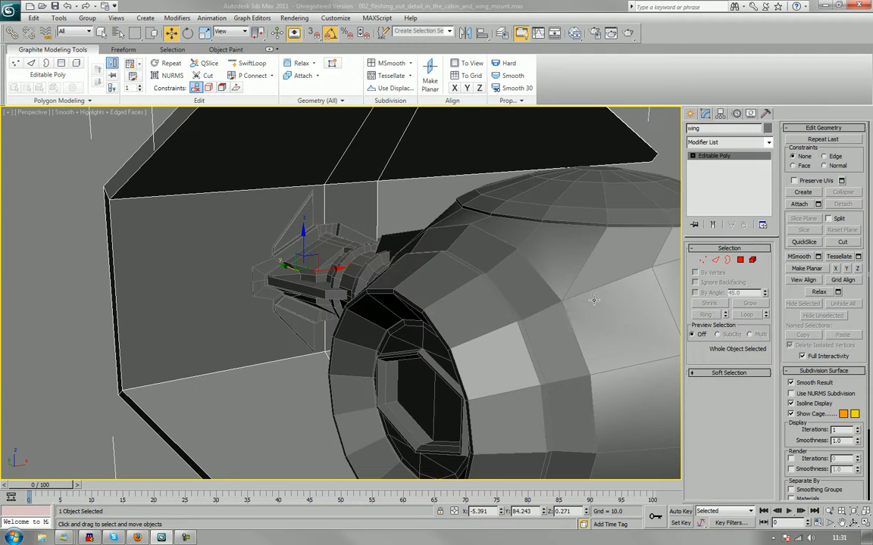
{"action": "right_click", "coordinate": [194, 295]}
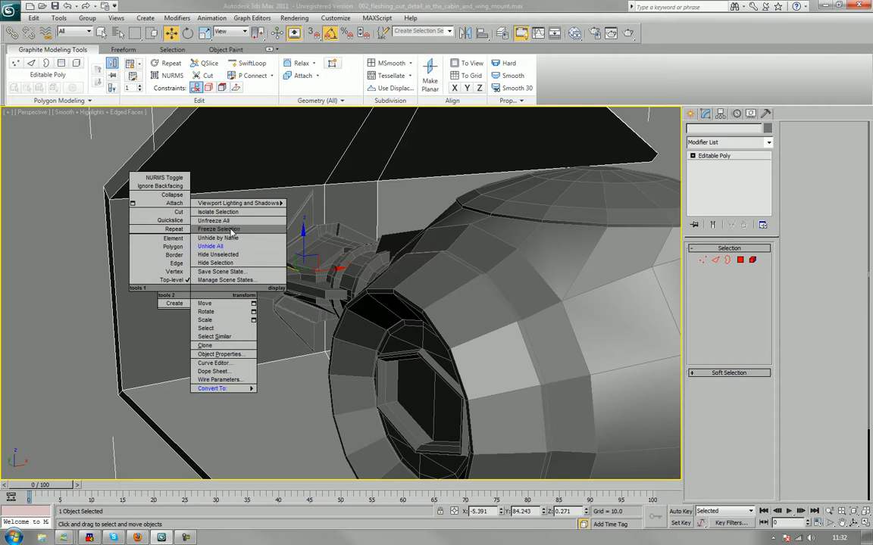
{"action": "left_click", "coordinate": [218, 212]}
{"action": "left_click_drag", "start_coordinate": [447, 259], "coordinate": [618, 134]}
{"action": "scroll", "coordinate": [407, 328], "scroll_direction": "up", "scroll_amount": 4}
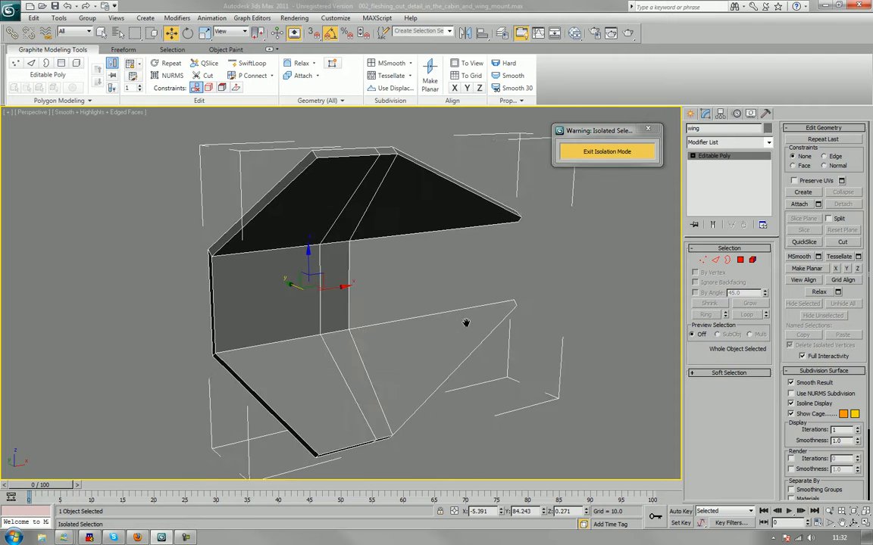
{"action": "middle_click_drag", "start_coordinate": [446, 327], "coordinate": [431, 309]}
{"action": "middle_click_drag", "start_coordinate": [374, 311], "coordinate": [385, 306]}
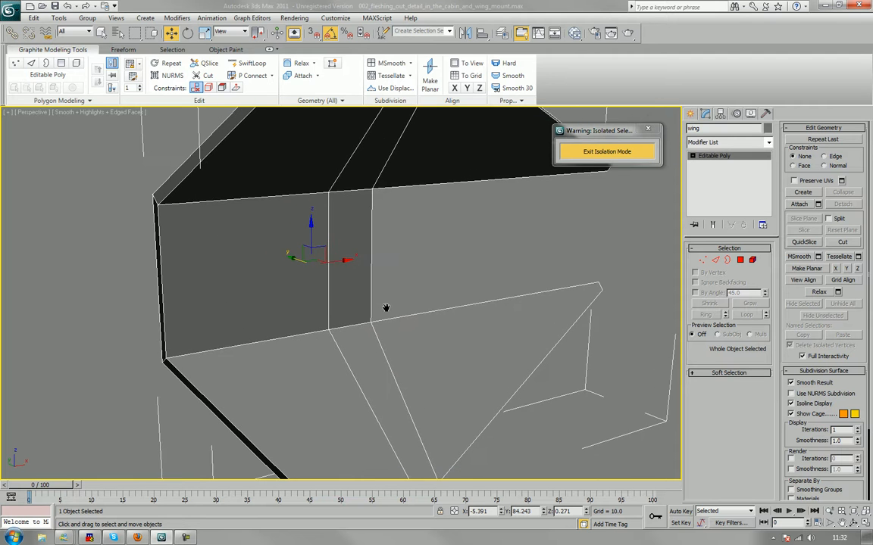
Connect the six vertical edges of the wing's middle section with 1 segment, pinch 0 and slide 0.
{"action": "left_click", "coordinate": [716, 261]}
{"action": "middle_click_drag", "start_coordinate": [462, 297], "coordinate": [380, 306], "text": "alt"}
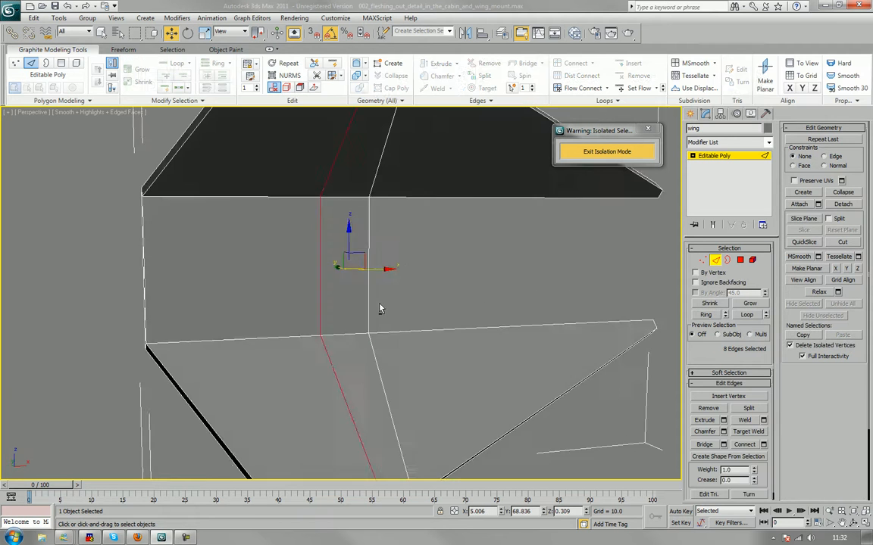
{"action": "left_click", "coordinate": [388, 297]}
{"action": "left_click_drag", "start_coordinate": [408, 262], "coordinate": [147, 271]}
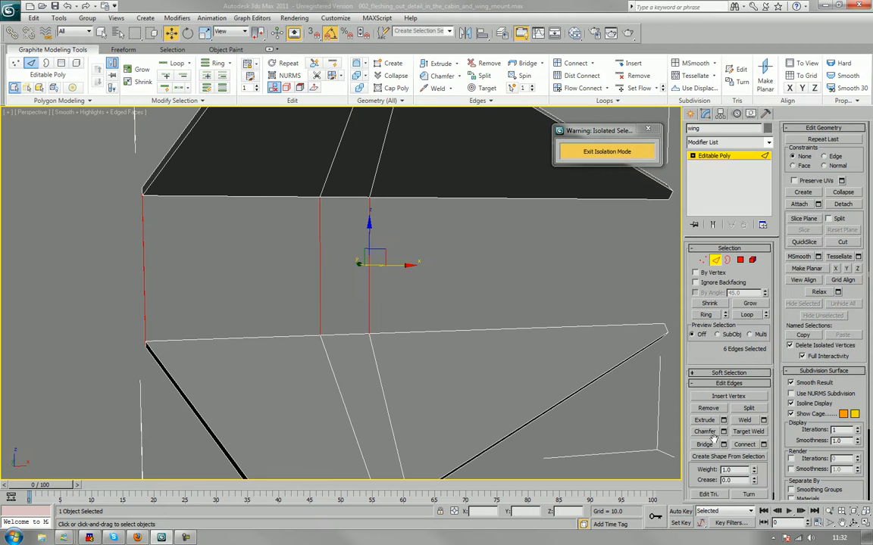
{"action": "left_click", "coordinate": [742, 446]}
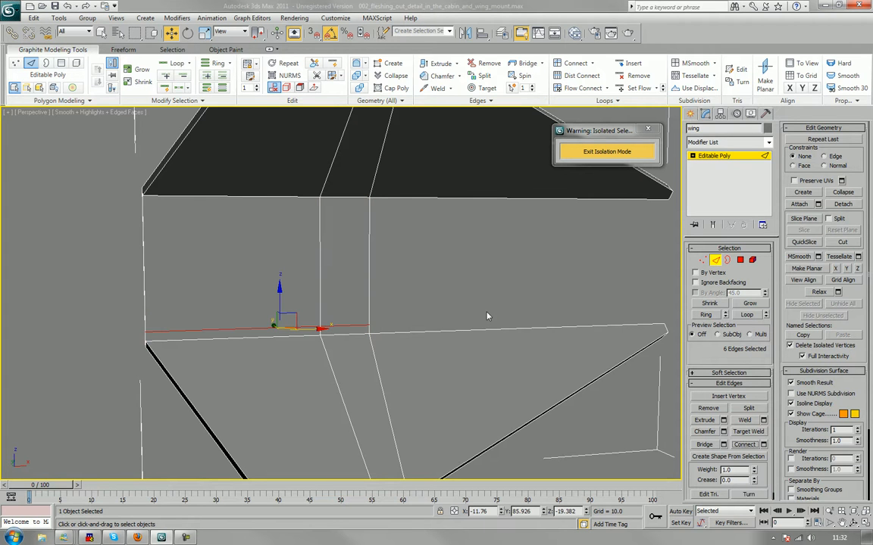
{"action": "key", "text": "ctrl+z"}
{"action": "left_click", "coordinate": [763, 445]}
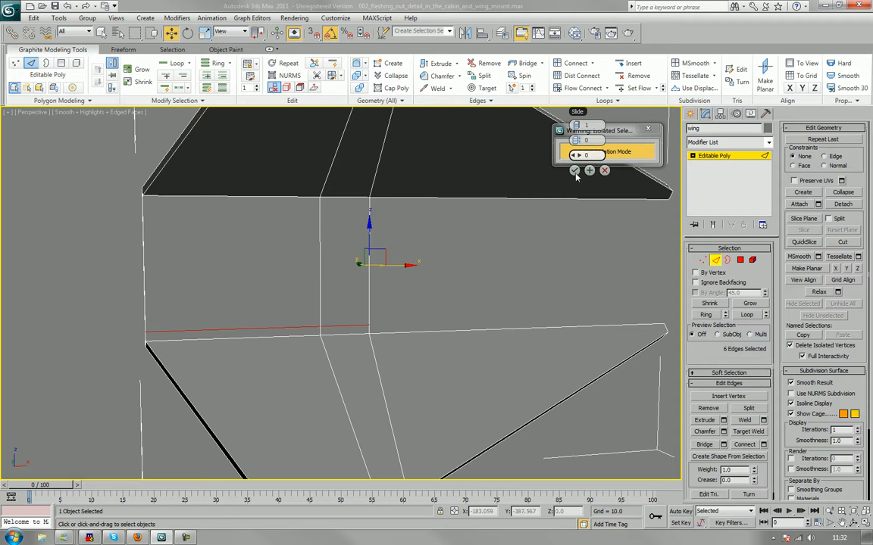
{"action": "left_click", "coordinate": [574, 170]}
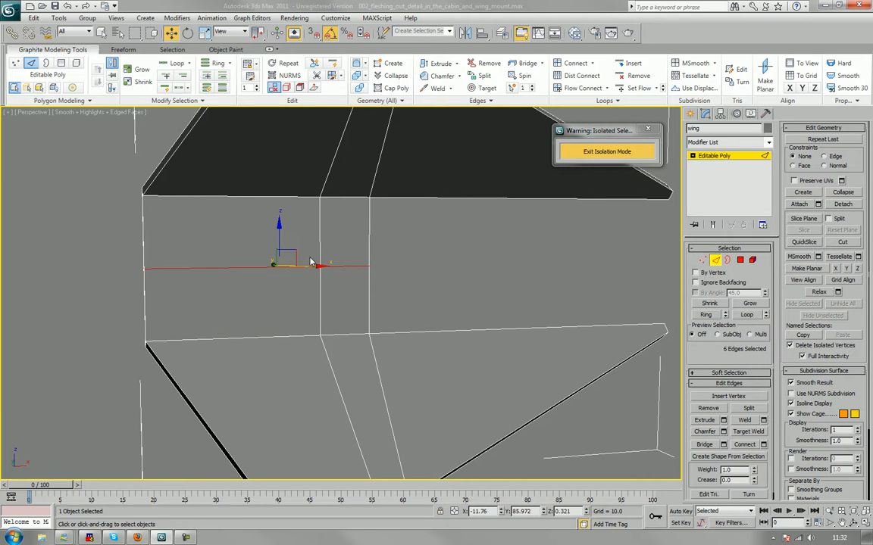
Inset the ten selected inner and outer wing polygons by 1.76.
{"action": "middle_click_drag", "start_coordinate": [233, 261], "coordinate": [223, 307], "text": "alt"}
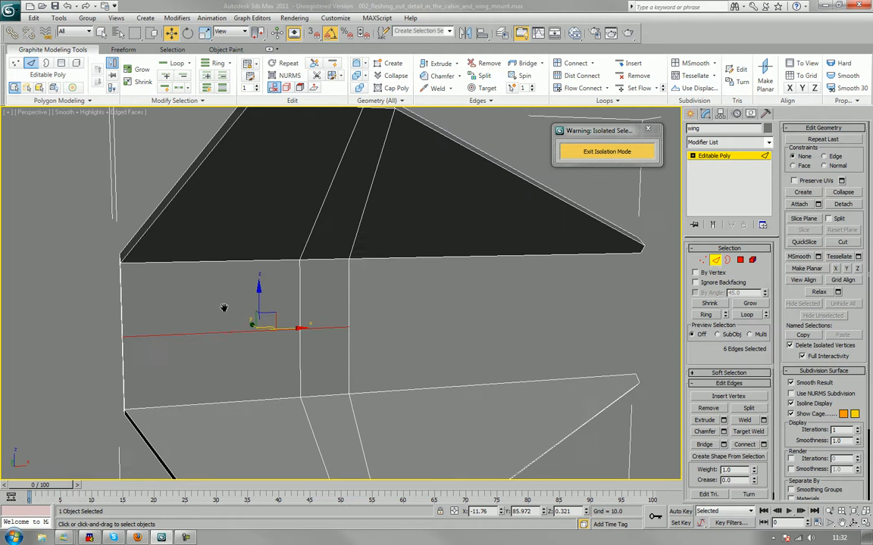
{"action": "scroll", "coordinate": [226, 306], "scroll_direction": "down", "scroll_amount": 5}
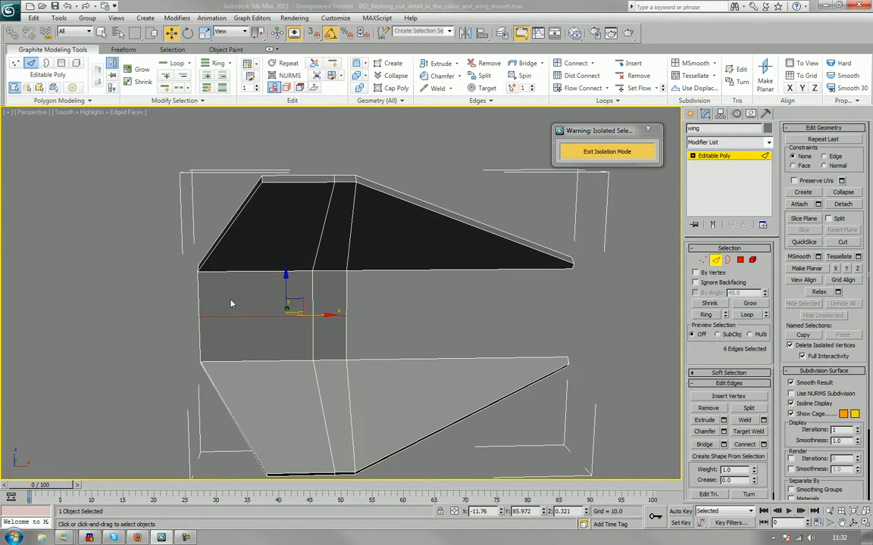
{"action": "middle_click_drag", "start_coordinate": [231, 295], "coordinate": [271, 292], "text": "alt"}
{"action": "key", "text": "4"}
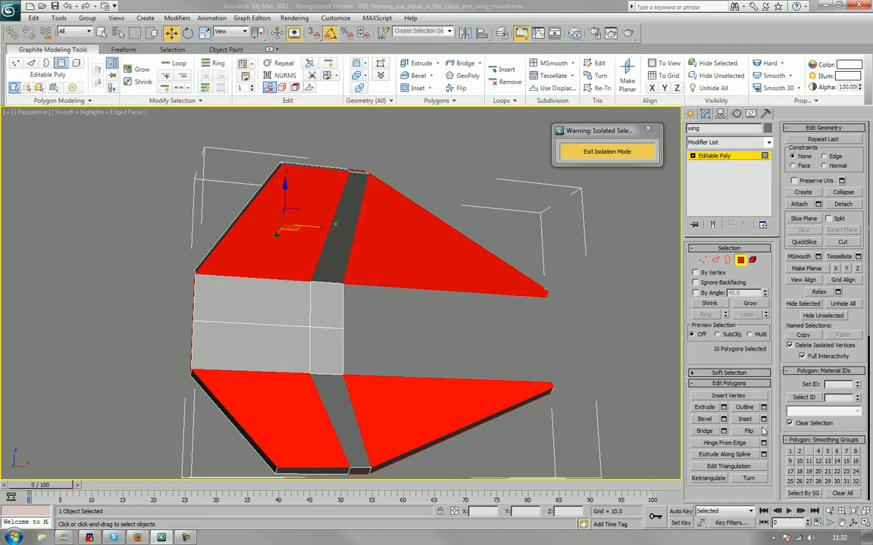
{"action": "left_click", "coordinate": [764, 420]}
{"action": "middle_click_drag", "start_coordinate": [582, 351], "coordinate": [547, 361], "text": "alt"}
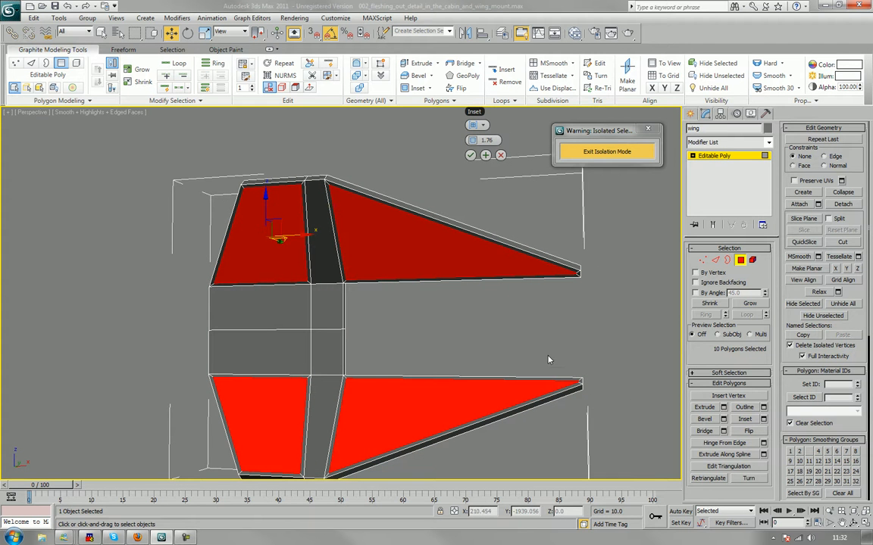
{"action": "middle_click_drag", "start_coordinate": [555, 349], "coordinate": [401, 362], "text": "alt"}
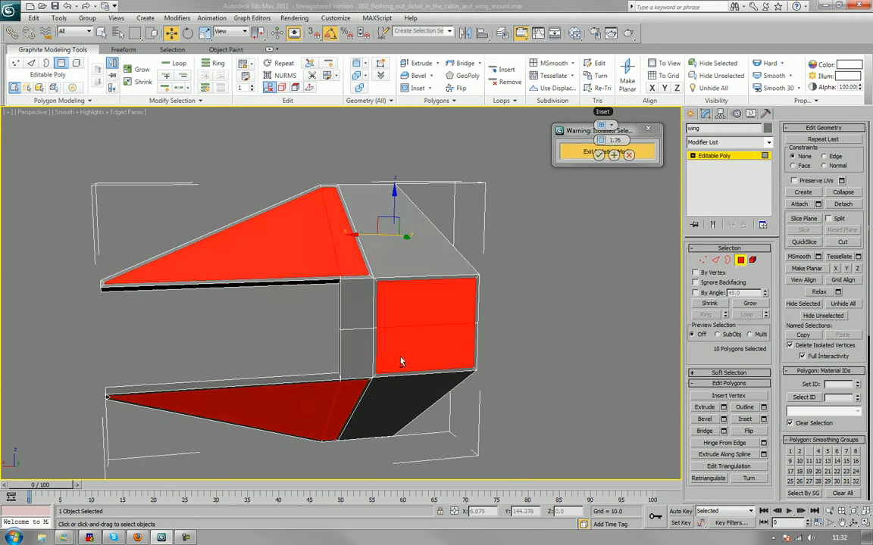
{"action": "middle_click_drag", "start_coordinate": [583, 331], "coordinate": [522, 340], "text": "alt"}
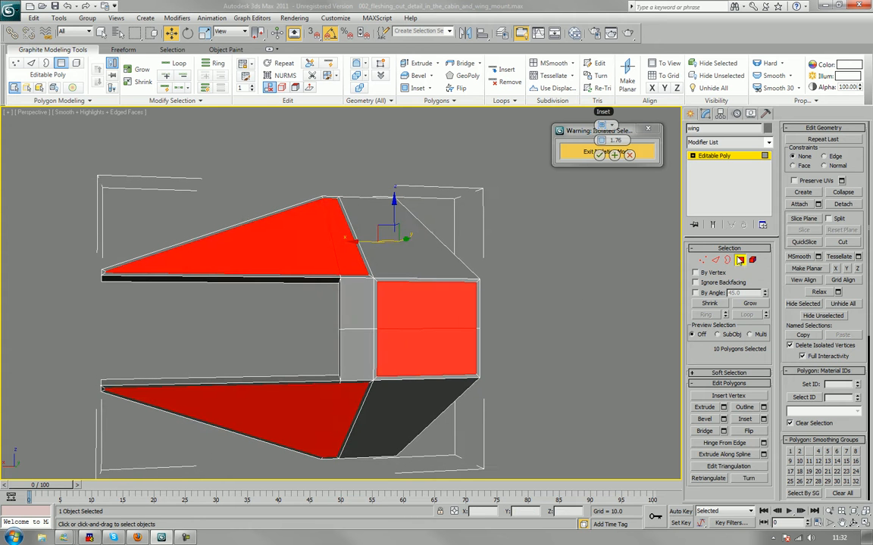
{"action": "left_click", "coordinate": [599, 155]}
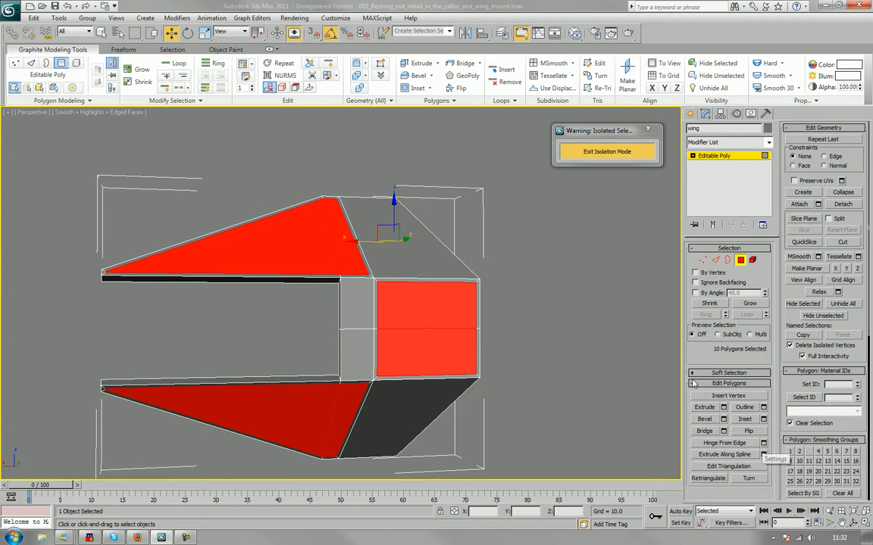
Inset the upper and lower short outer panels and the upper half of the inner middle panel by 1.76.
{"action": "left_click", "coordinate": [393, 225]}
{"action": "left_click", "coordinate": [413, 413], "text": "ctrl"}
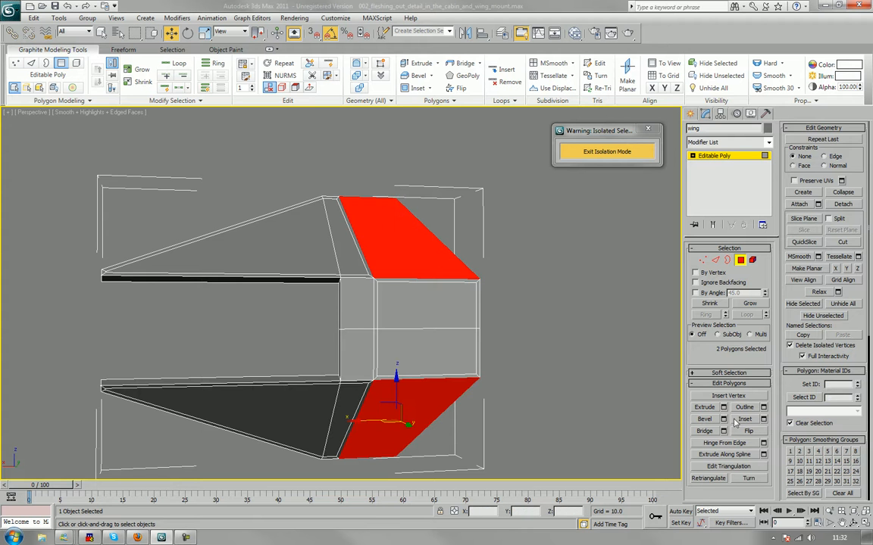
{"action": "left_click", "coordinate": [764, 420]}
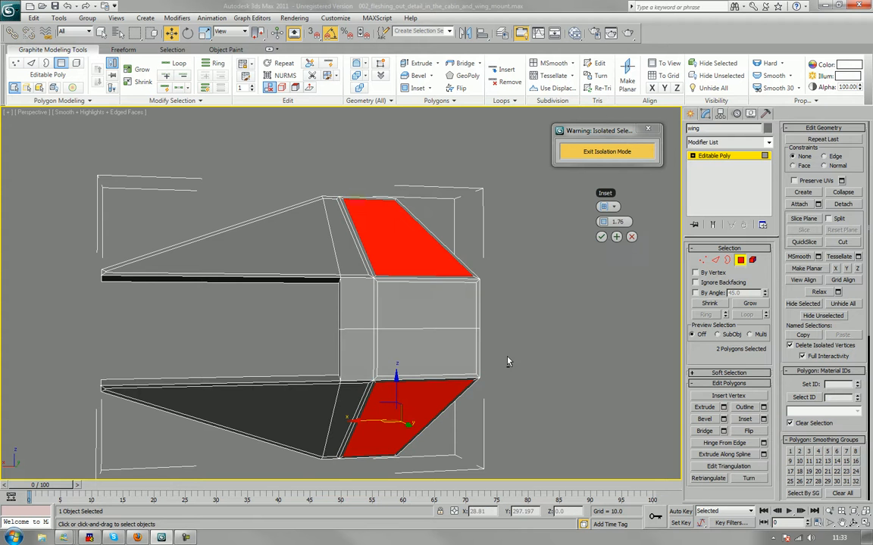
{"action": "middle_click_drag", "start_coordinate": [507, 362], "coordinate": [482, 297], "text": "alt"}
{"action": "left_click", "coordinate": [277, 307], "text": "ctrl"}
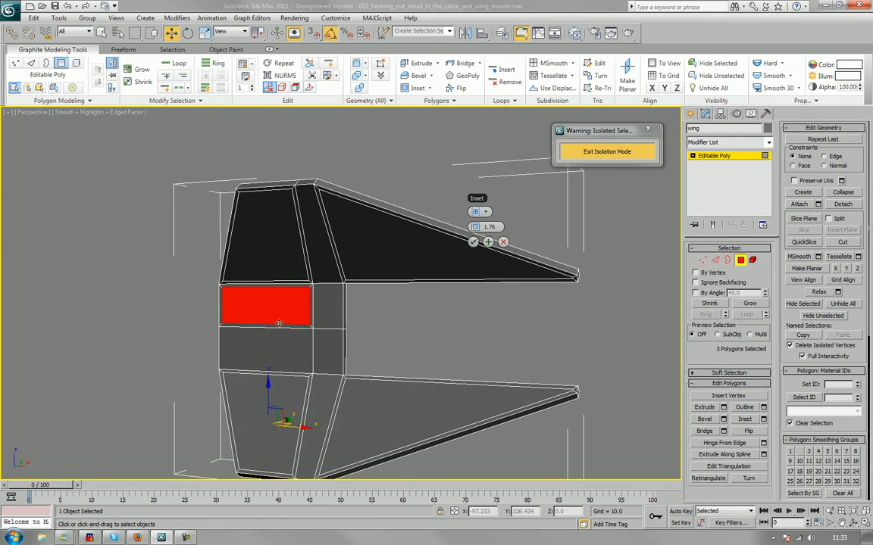
{"action": "left_click", "coordinate": [273, 348], "text": "ctrl"}
{"action": "left_click", "coordinate": [274, 347], "text": "alt"}
{"action": "middle_click_drag", "start_coordinate": [267, 324], "coordinate": [466, 240]}
{"action": "left_click", "coordinate": [490, 213]}
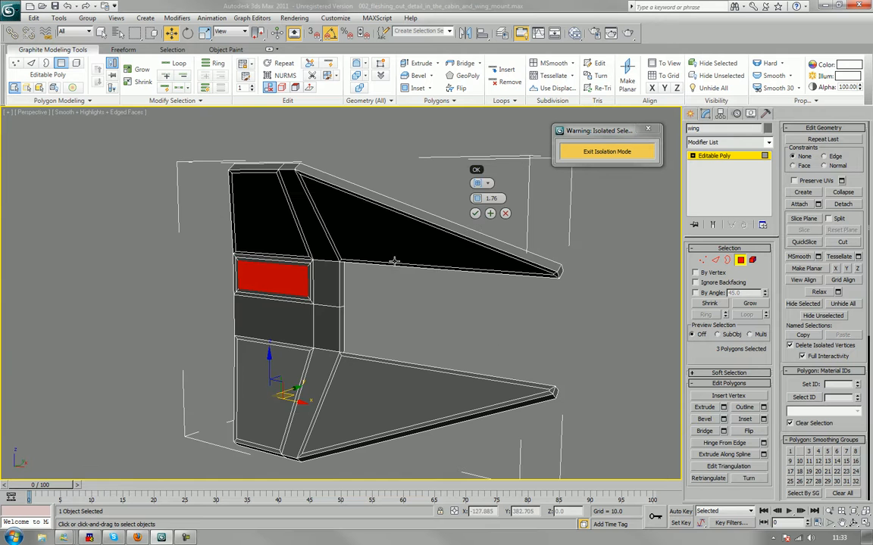
Inset the lower half of the inner middle panel by the same amount as the other panels.
{"action": "left_click", "coordinate": [295, 328]}
{"action": "mouse_move", "coordinate": [507, 281]}
{"action": "middle_mouse_down", "text": "alt"}
{"action": "mouse_move", "coordinate": [469, 285]}
{"action": "mouse_move", "coordinate": [501, 287]}
{"action": "middle_mouse_up", "text": "alt"}
{"action": "left_click", "coordinate": [492, 157]}
{"action": "middle_click_drag", "start_coordinate": [378, 339], "coordinate": [468, 317], "text": "alt"}
{"action": "scroll", "coordinate": [425, 339], "scroll_direction": "up", "scroll_amount": 3}
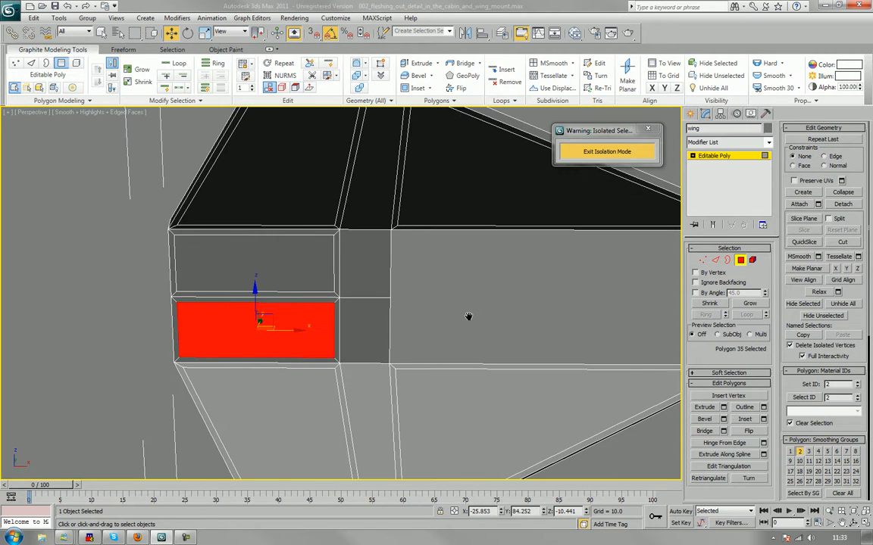
Move the inner middle panels' facing inset edges apart vertically, to about Z 7.0 for the upper and Z -7.9 for the lower.
{"action": "key", "text": "1"}
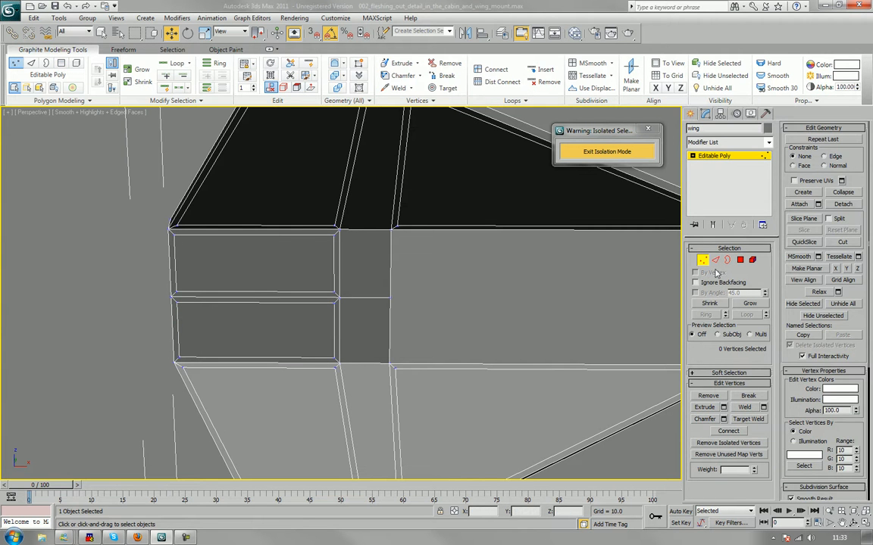
{"action": "left_click", "coordinate": [717, 261]}
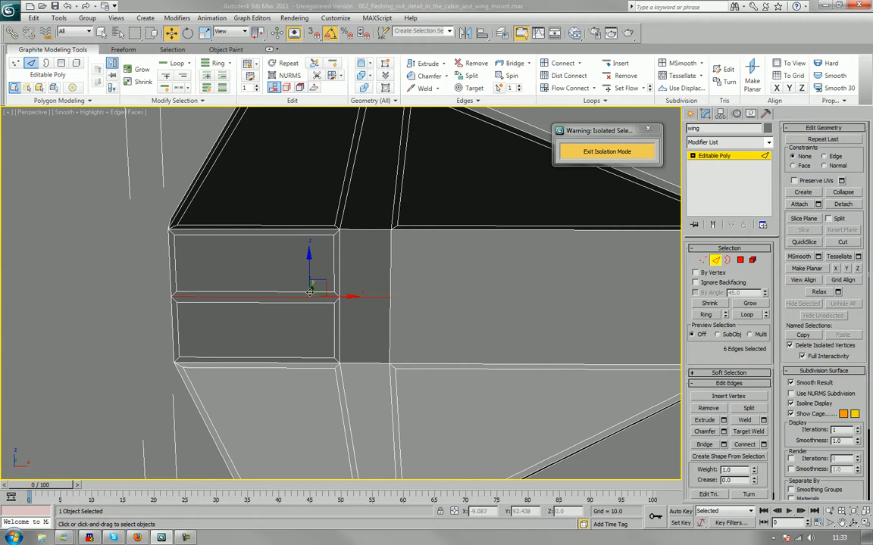
{"action": "left_click", "coordinate": [299, 292]}
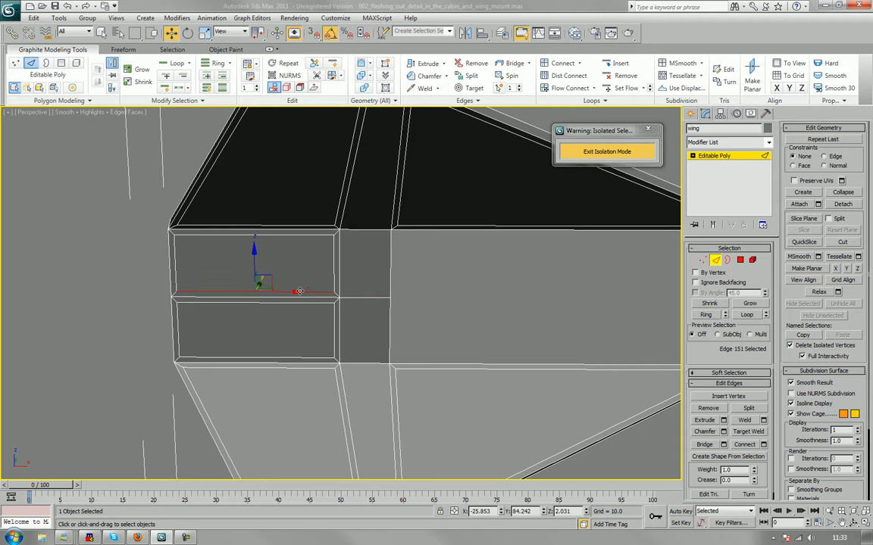
{"action": "left_click_drag", "start_coordinate": [254, 256], "coordinate": [254, 236]}
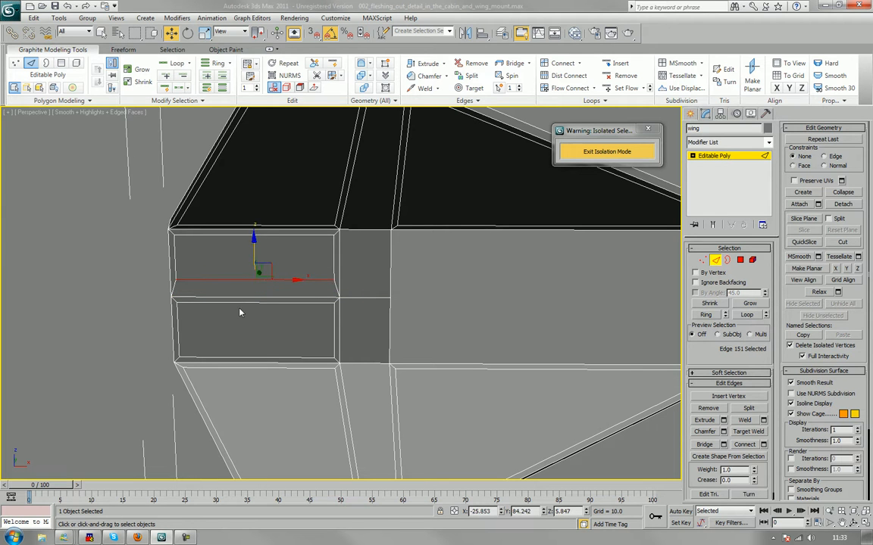
{"action": "left_click", "coordinate": [240, 300]}
{"action": "left_click_drag", "start_coordinate": [255, 271], "coordinate": [252, 290]}
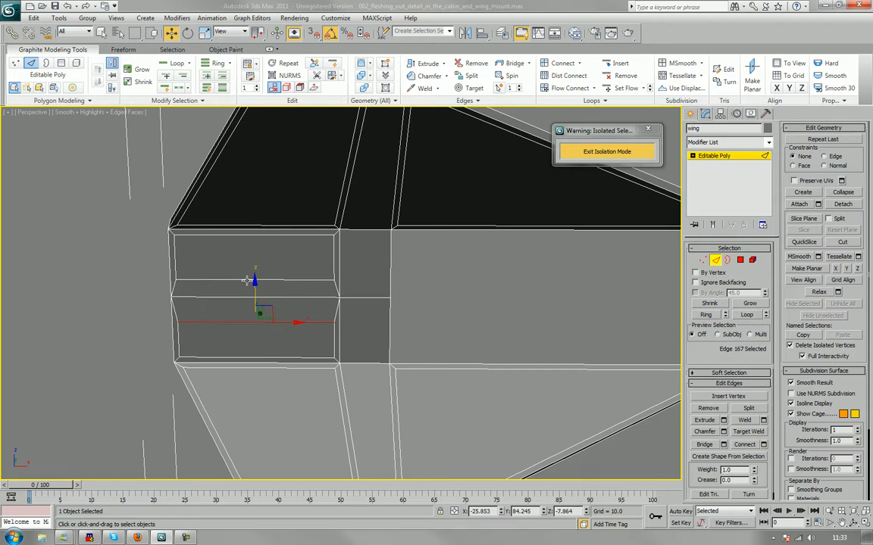
{"action": "left_click", "coordinate": [253, 280]}
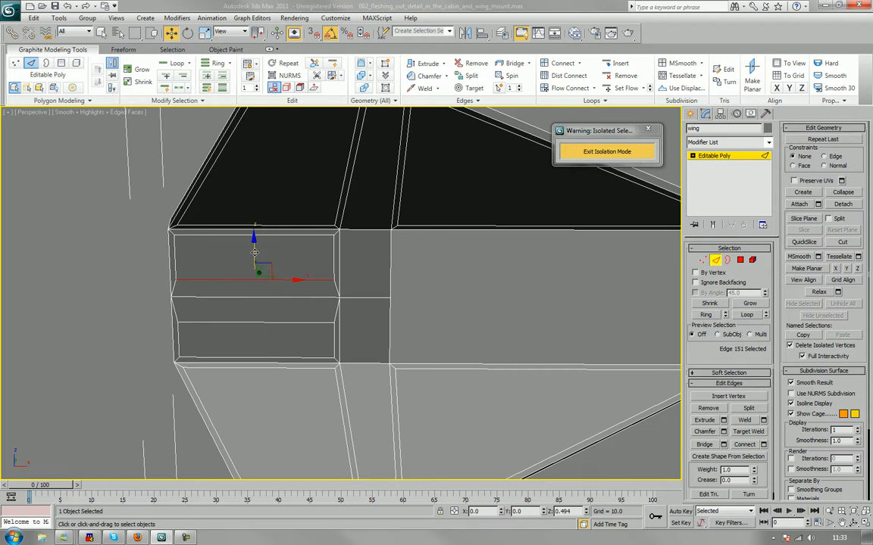
{"action": "left_click_drag", "start_coordinate": [254, 254], "coordinate": [256, 247]}
Move the two inset corner vertices beside the inner middle panels' dividing line along X to about -15, giving both panels angled ends.
{"action": "left_click", "coordinate": [701, 261]}
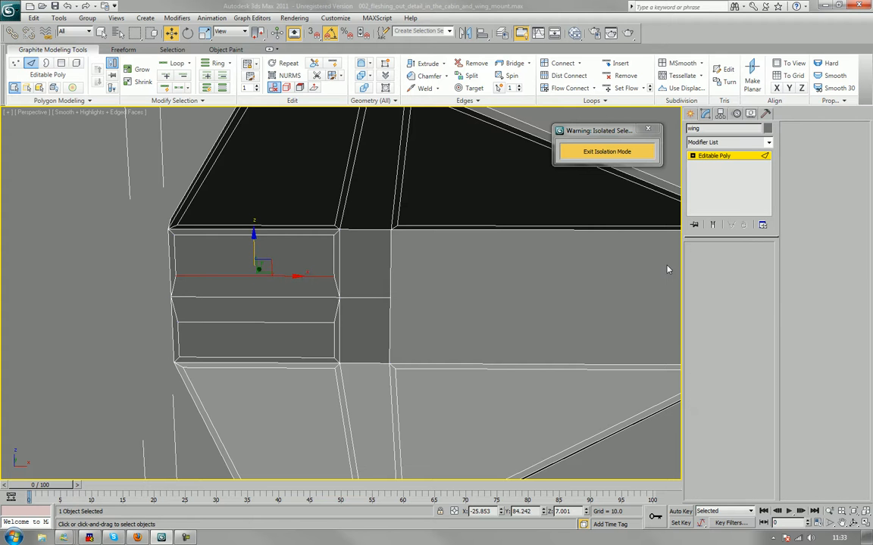
{"action": "left_click", "coordinate": [334, 271]}
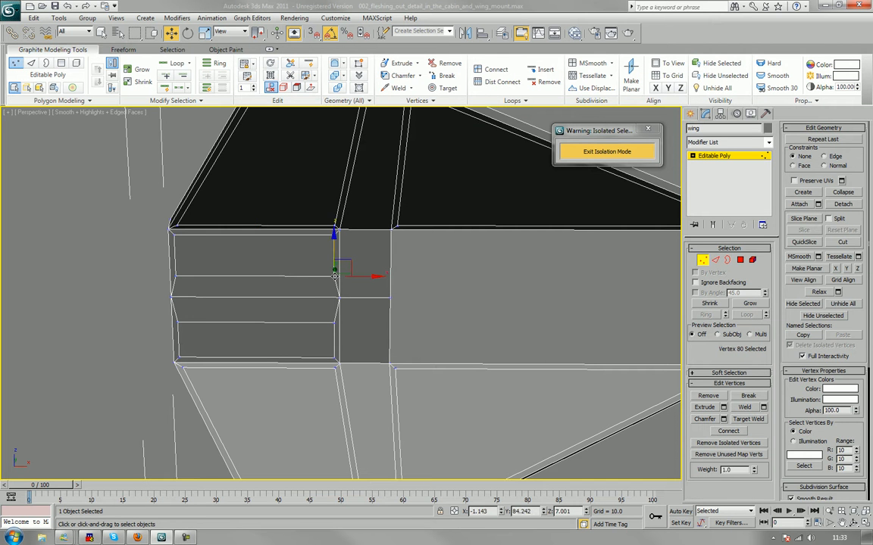
{"action": "left_click", "coordinate": [334, 323], "text": "ctrl"}
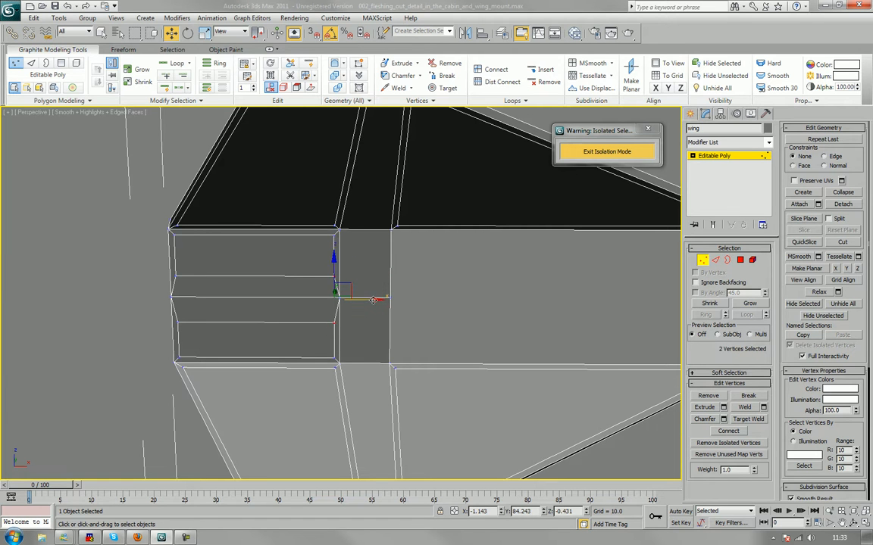
{"action": "left_click_drag", "start_coordinate": [370, 300], "coordinate": [328, 309]}
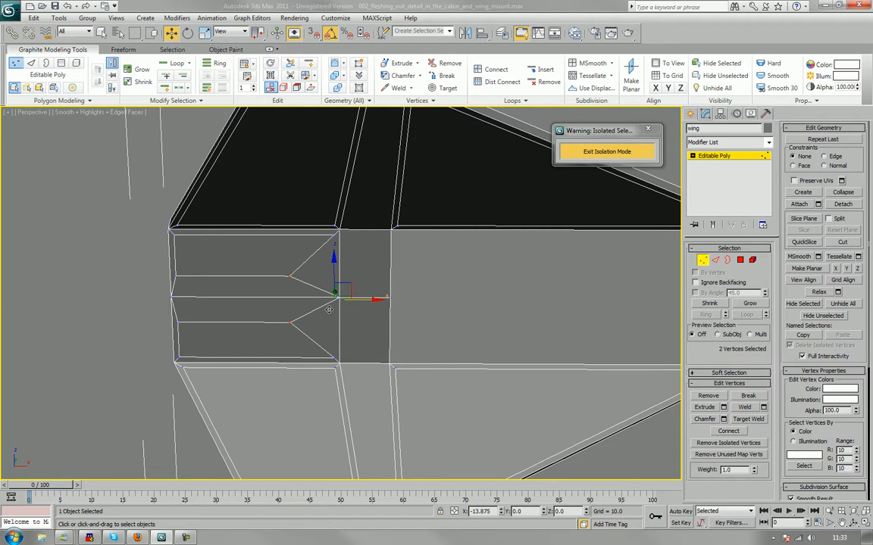
{"action": "left_click_drag", "start_coordinate": [329, 309], "coordinate": [328, 310]}
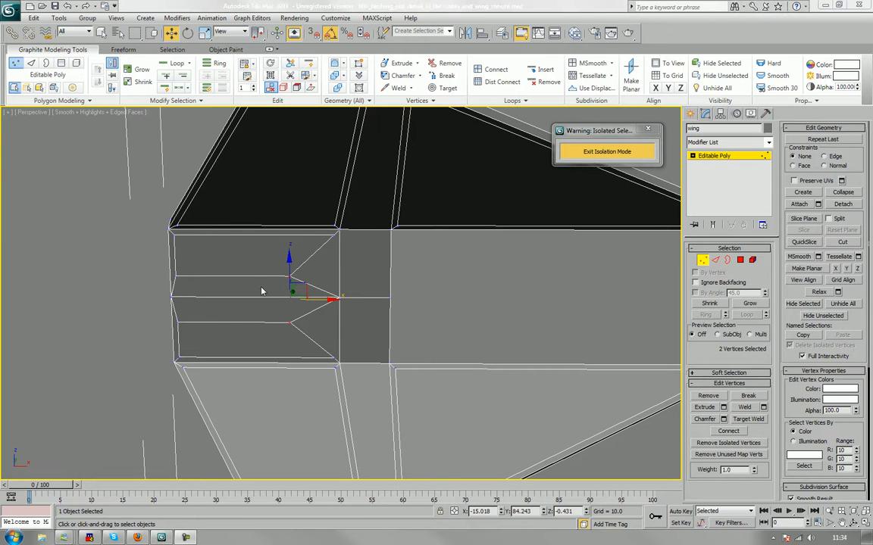
Widen the border on the wing's outer side by shifting the four inset edges of the short and middle panels along X.
{"action": "middle_click_drag", "start_coordinate": [288, 280], "coordinate": [249, 271], "text": "alt"}
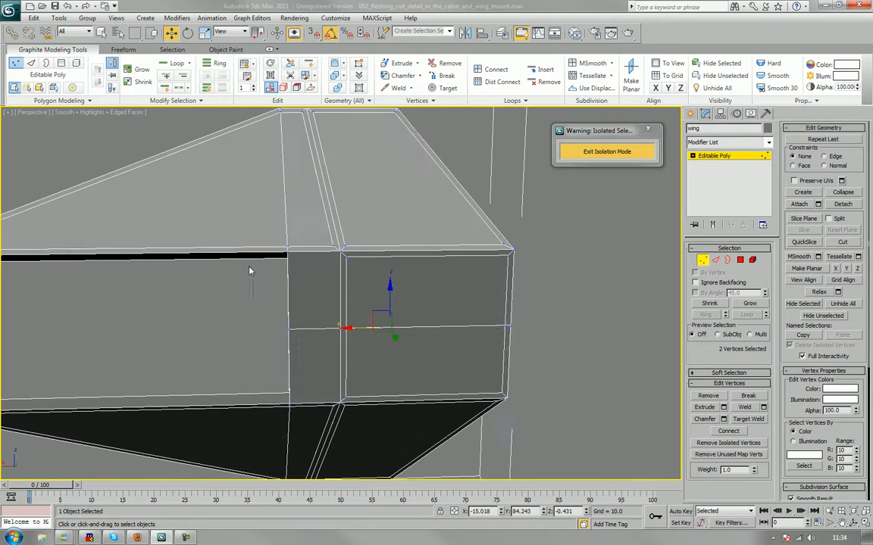
{"action": "middle_click_drag", "start_coordinate": [324, 245], "coordinate": [483, 203], "text": "alt"}
{"action": "key", "text": "2"}
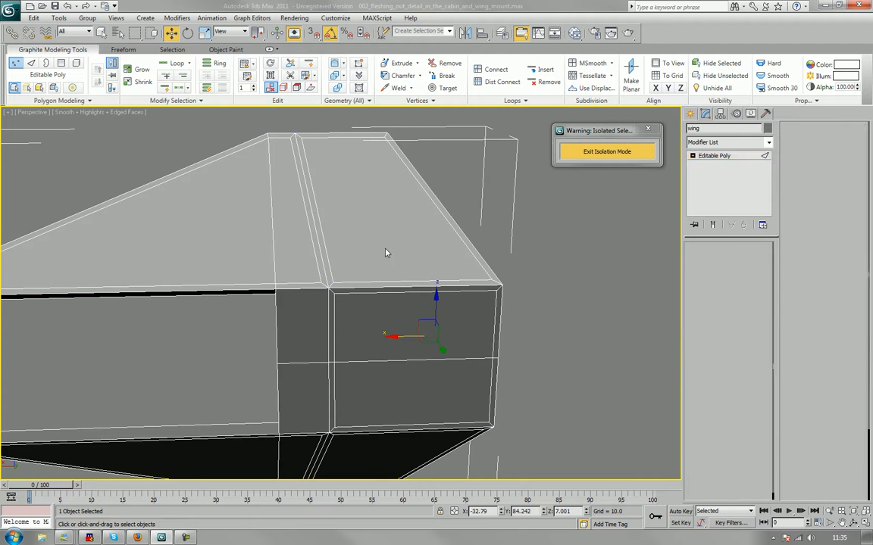
{"action": "left_click", "coordinate": [326, 247]}
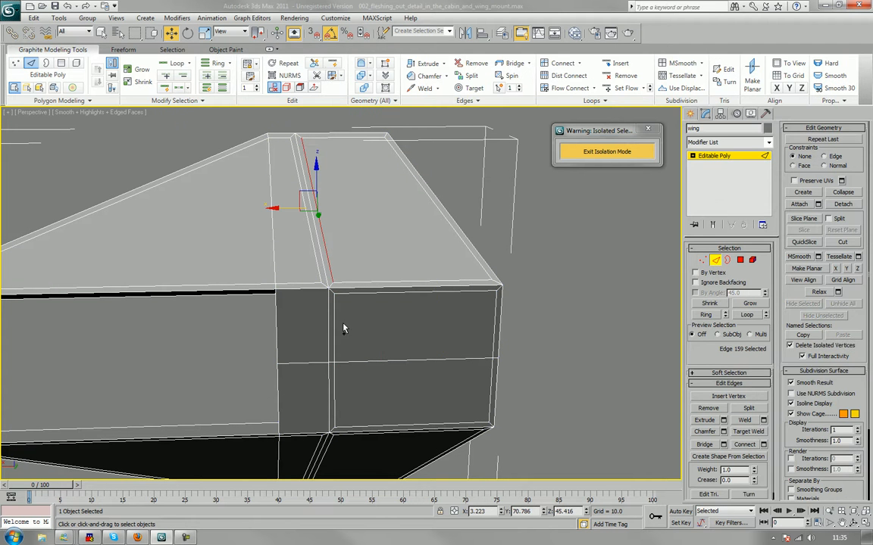
{"action": "left_click", "coordinate": [331, 397], "text": "ctrl"}
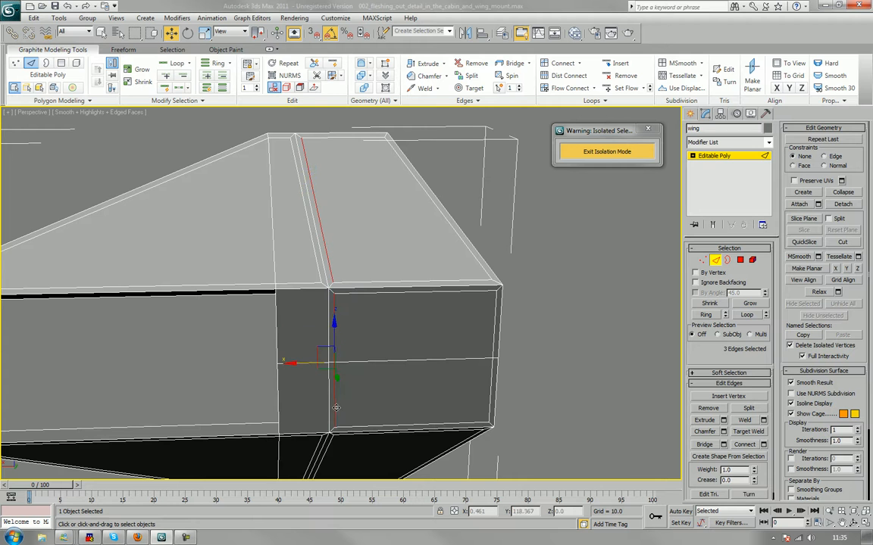
{"action": "left_click", "coordinate": [322, 459], "text": "ctrl"}
{"action": "left_click_drag", "start_coordinate": [300, 364], "coordinate": [317, 365]}
Select the six inset polygons on the wing's outer side: upper and lower long panels, short panels and both middle halves.
{"action": "scroll", "coordinate": [351, 246], "scroll_direction": "down", "scroll_amount": 5}
{"action": "middle_click_drag", "start_coordinate": [316, 365], "coordinate": [398, 274]}
{"action": "scroll", "coordinate": [398, 274], "scroll_direction": "up", "scroll_amount": 3}
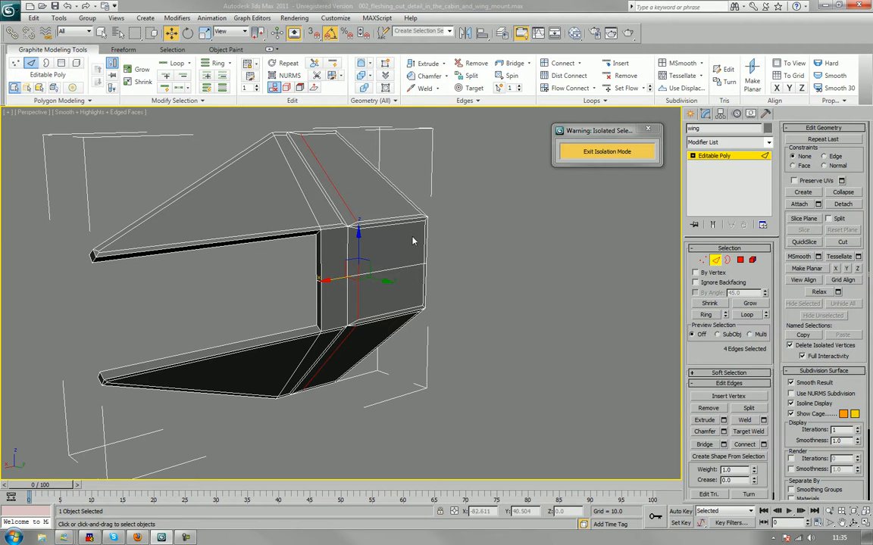
{"action": "middle_click_drag", "start_coordinate": [413, 241], "coordinate": [458, 282]}
{"action": "scroll", "coordinate": [429, 284], "scroll_direction": "up", "scroll_amount": 3}
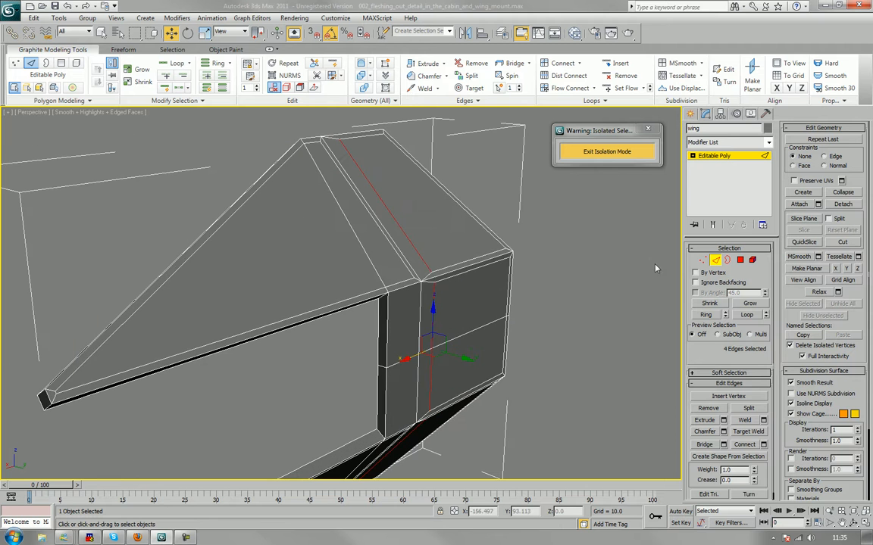
{"action": "left_click", "coordinate": [740, 260]}
{"action": "left_click", "coordinate": [413, 198]}
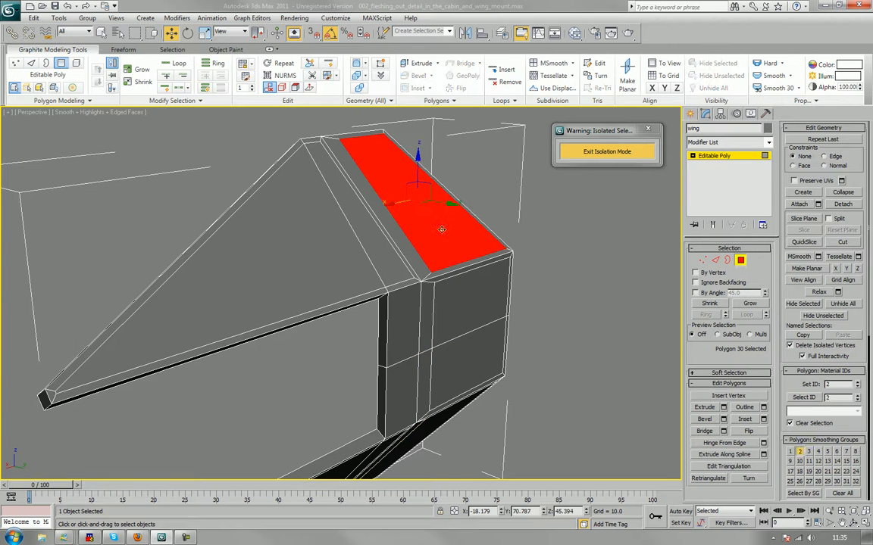
{"action": "left_click", "coordinate": [319, 272], "text": "ctrl"}
{"action": "left_click", "coordinate": [405, 281], "text": "ctrl"}
{"action": "left_click", "coordinate": [423, 333], "text": "ctrl"}
{"action": "middle_click_drag", "start_coordinate": [425, 336], "coordinate": [507, 208], "text": "alt"}
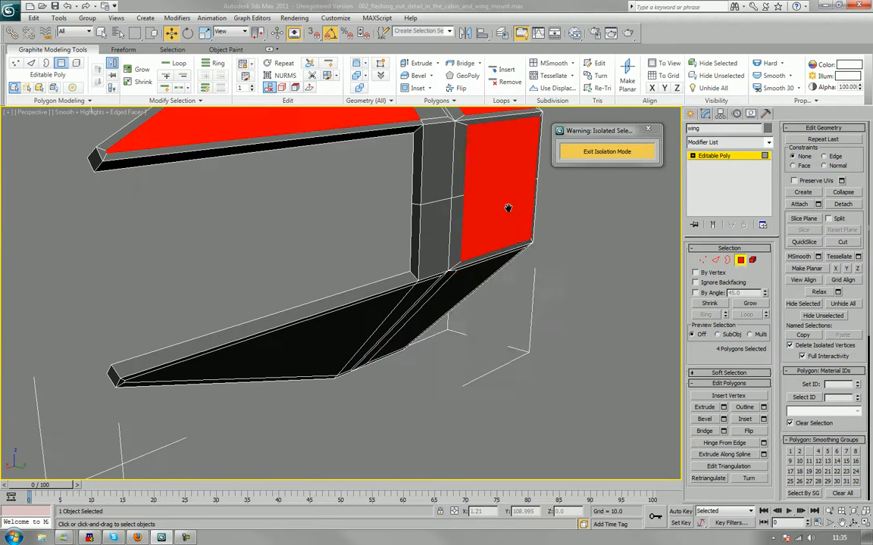
{"action": "left_click", "coordinate": [436, 299], "text": "ctrl"}
{"action": "left_click", "coordinate": [326, 318], "text": "ctrl"}
Add the six inset polygons on the wing's inner side to the selection: long panels, short panels and both middle panels.
{"action": "middle_click_drag", "start_coordinate": [326, 318], "coordinate": [306, 241], "text": "alt"}
{"action": "left_click", "coordinate": [303, 244], "text": "ctrl"}
{"action": "left_click", "coordinate": [292, 191], "text": "ctrl"}
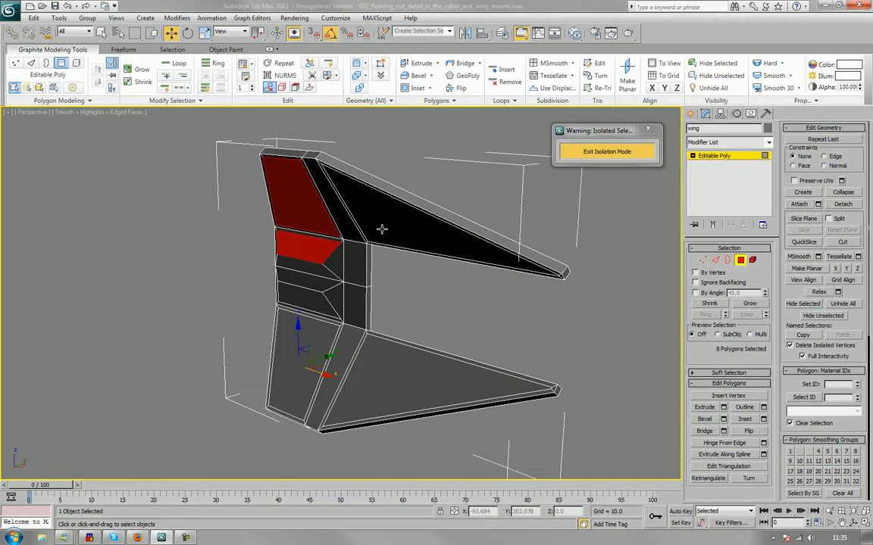
{"action": "left_click", "coordinate": [382, 229], "text": "ctrl"}
{"action": "left_click", "coordinate": [283, 327], "text": "ctrl"}
{"action": "left_click", "coordinate": [285, 291], "text": "ctrl"}
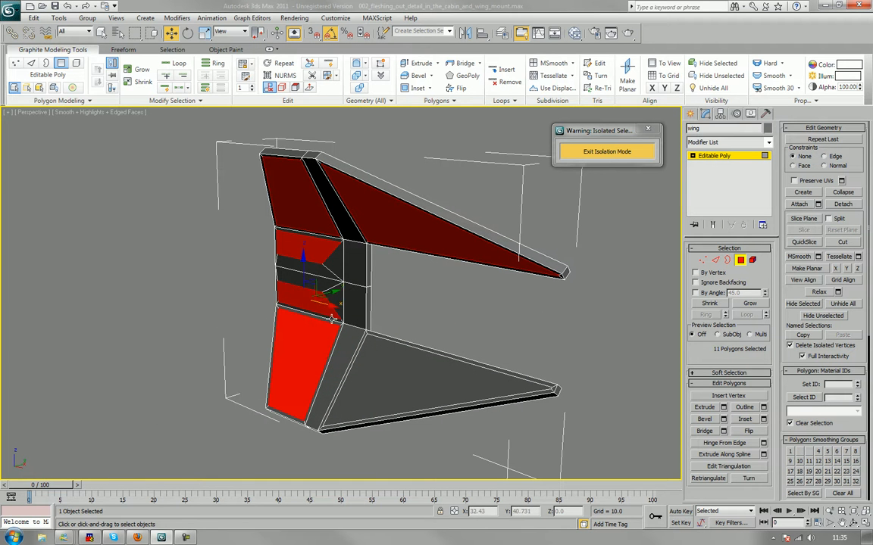
{"action": "left_click", "coordinate": [394, 349], "text": "ctrl"}
Collapse the short inset edges at the upper wing tip on both sides so each long panel ends in a point.
{"action": "middle_click_drag", "start_coordinate": [386, 308], "coordinate": [317, 310], "text": "alt"}
{"action": "scroll", "coordinate": [329, 271], "scroll_direction": "up", "scroll_amount": 3}
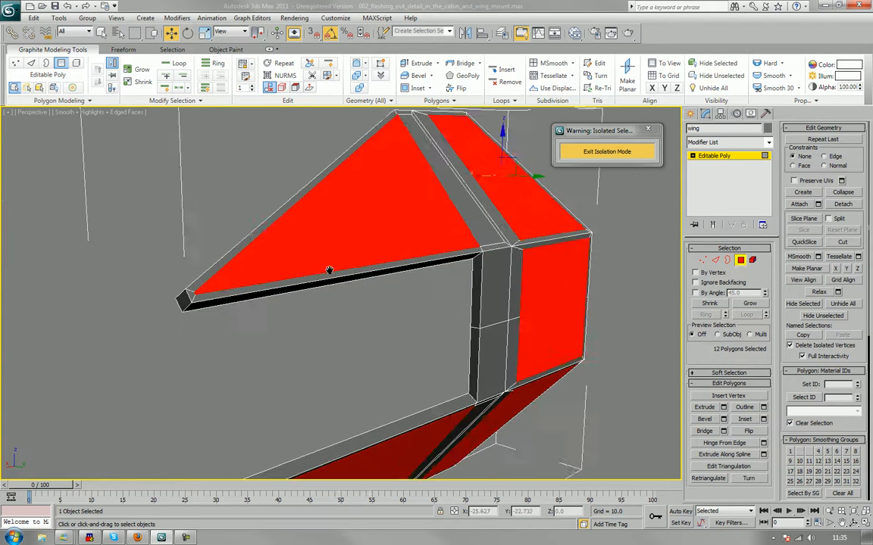
{"action": "scroll", "coordinate": [329, 270], "scroll_direction": "up", "scroll_amount": 4}
{"action": "scroll", "coordinate": [243, 302], "scroll_direction": "down", "scroll_amount": 3}
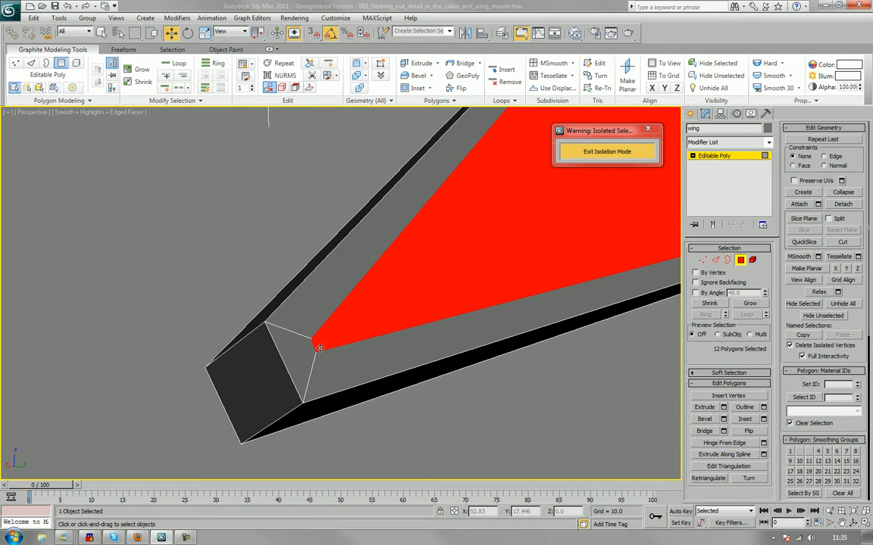
{"action": "middle_click_drag", "start_coordinate": [376, 342], "coordinate": [368, 347]}
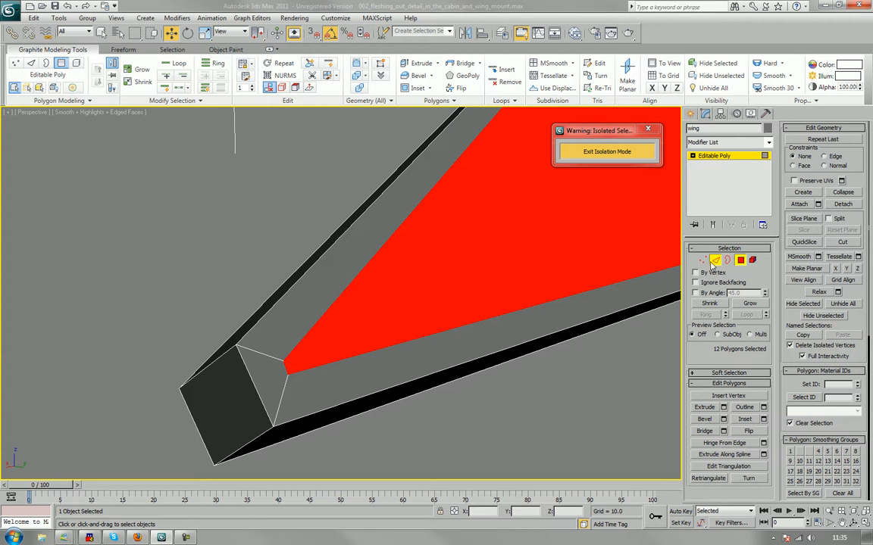
{"action": "key", "text": "2"}
{"action": "left_click", "coordinate": [287, 368]}
{"action": "scroll", "coordinate": [297, 352], "scroll_direction": "down", "scroll_amount": 8}
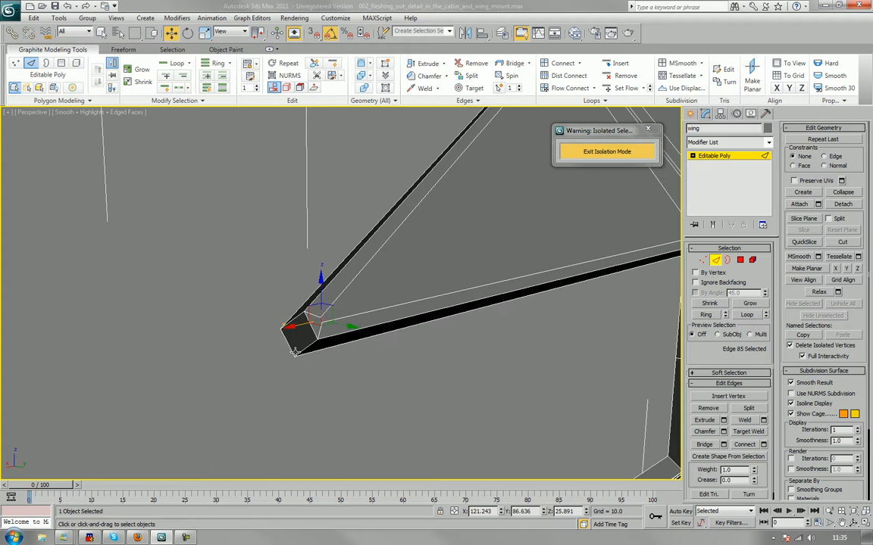
{"action": "middle_click_drag", "start_coordinate": [319, 345], "coordinate": [501, 317], "text": "alt"}
{"action": "scroll", "coordinate": [558, 294], "scroll_direction": "up", "scroll_amount": 4}
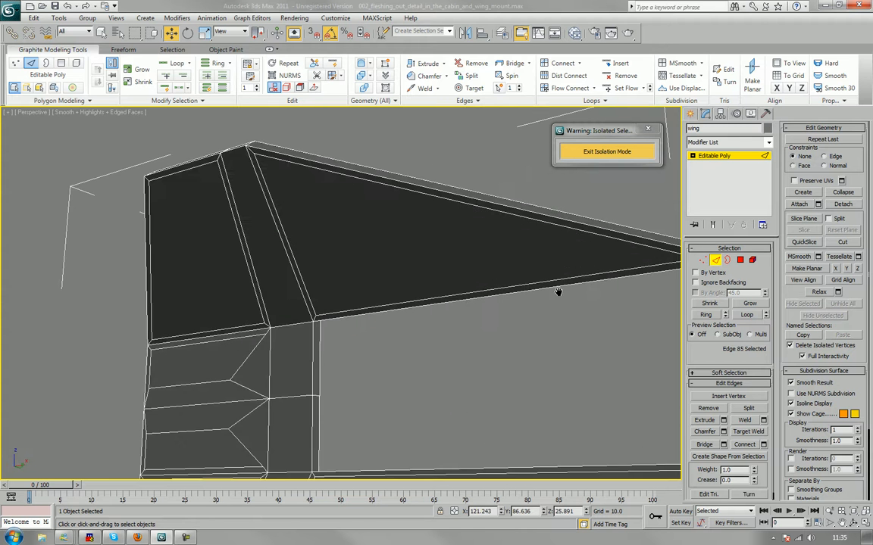
{"action": "middle_click_drag", "start_coordinate": [559, 293], "coordinate": [358, 346]}
{"action": "scroll", "coordinate": [447, 341], "scroll_direction": "up", "scroll_amount": 4}
{"action": "middle_click_drag", "start_coordinate": [447, 341], "coordinate": [446, 303], "text": "alt"}
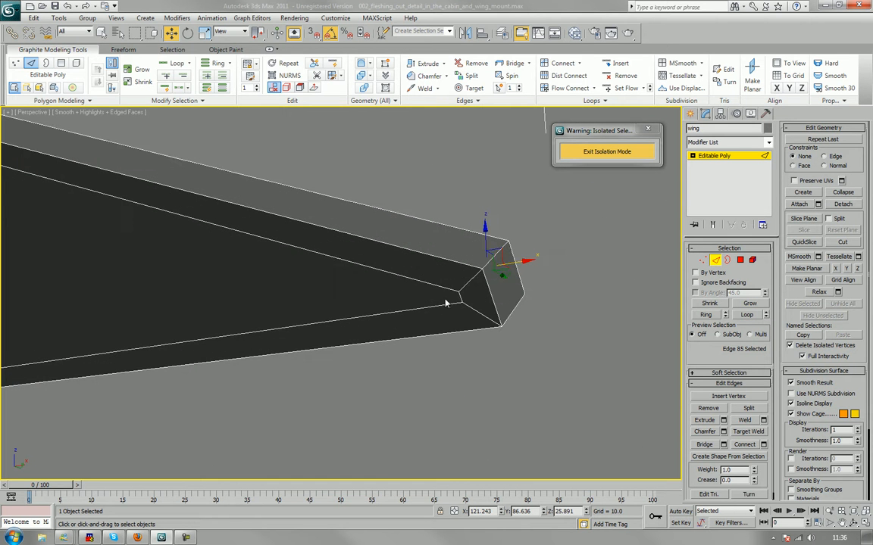
{"action": "left_click", "coordinate": [460, 299], "text": "ctrl"}
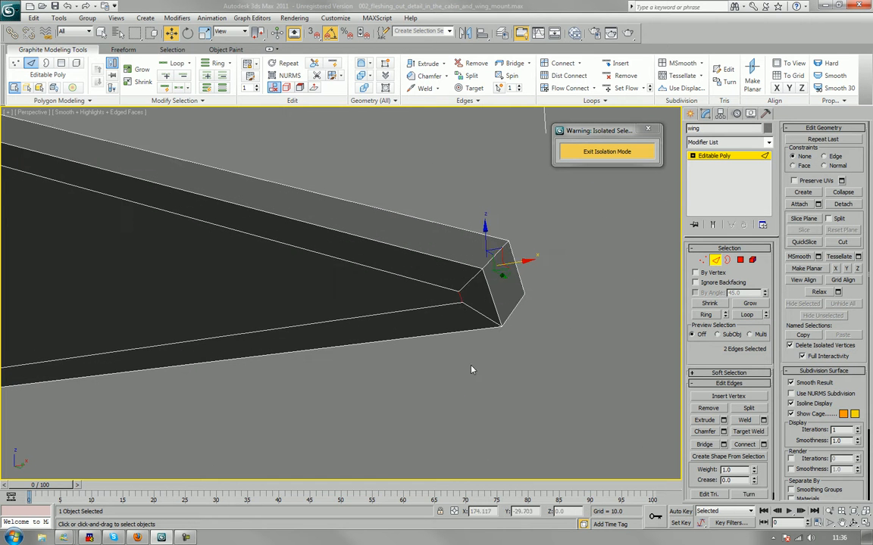
{"action": "left_click", "coordinate": [842, 193]}
Collapse the short inset edges at the lower wing tip on both sides so each long panel ends in a point.
{"action": "middle_click_drag", "start_coordinate": [361, 384], "coordinate": [399, 189], "text": "alt"}
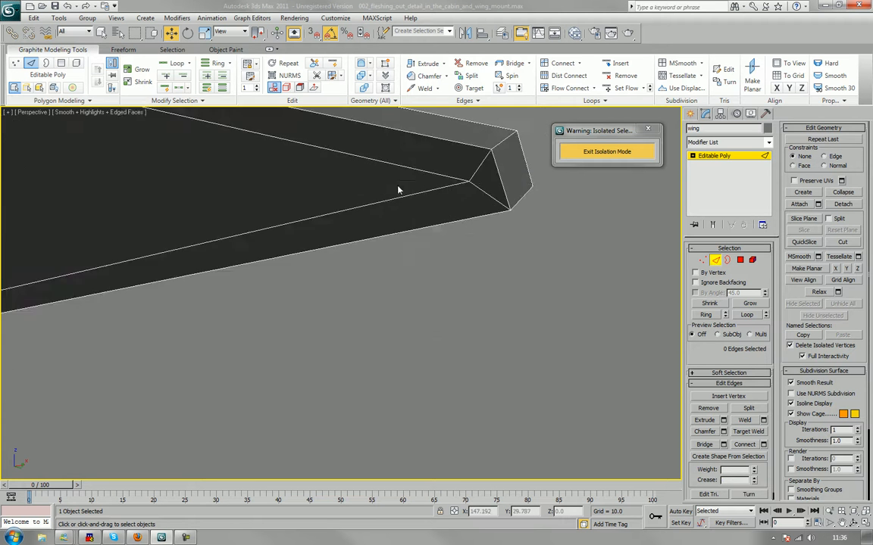
{"action": "scroll", "coordinate": [392, 269], "scroll_direction": "down", "scroll_amount": 3}
{"action": "middle_click_drag", "start_coordinate": [392, 271], "coordinate": [409, 310], "text": "alt"}
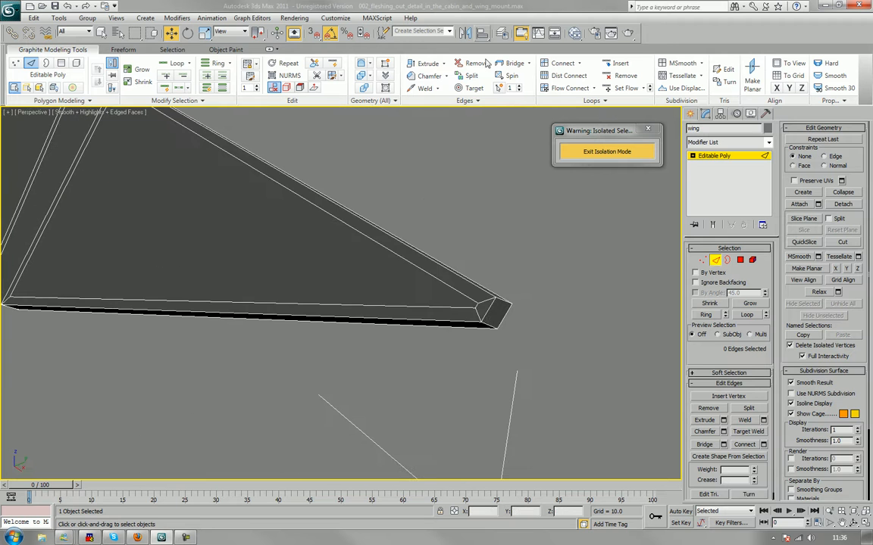
{"action": "left_click", "coordinate": [477, 306]}
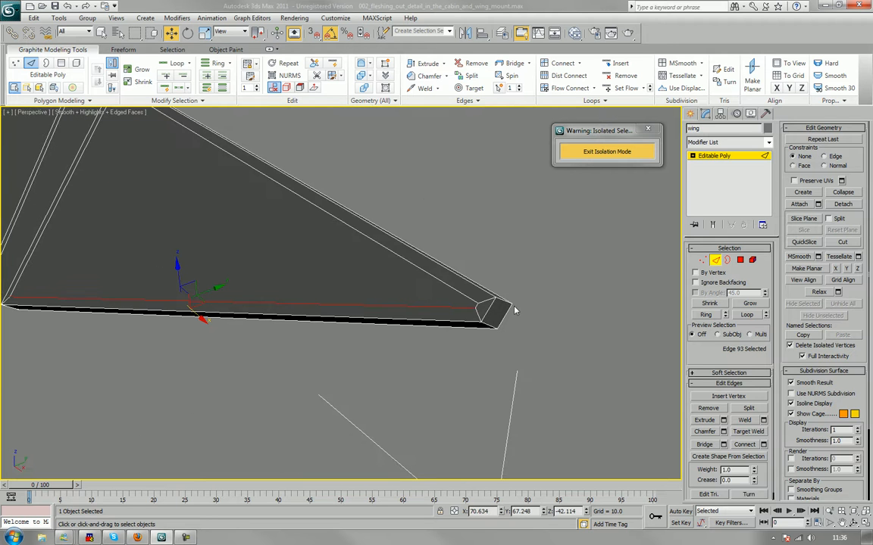
{"action": "left_click", "coordinate": [484, 305]}
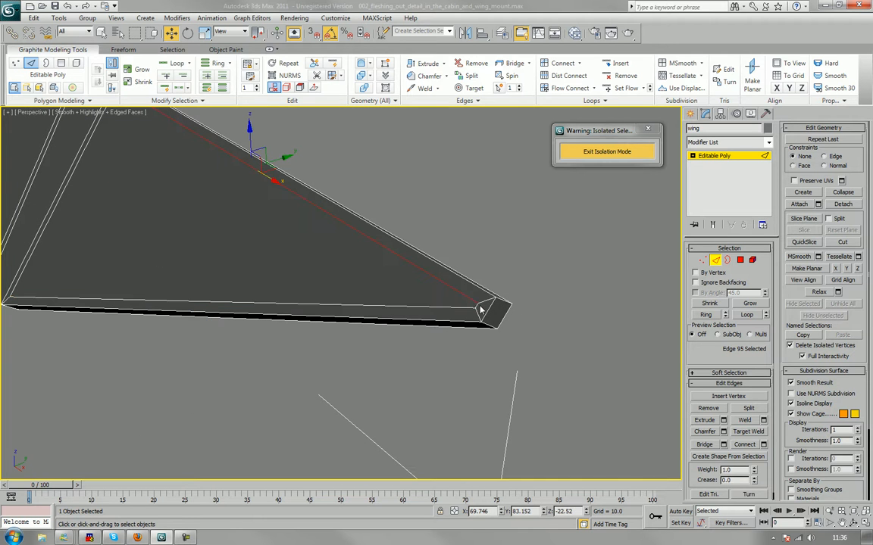
{"action": "left_click", "coordinate": [489, 307]}
{"action": "middle_click_drag", "start_coordinate": [515, 306], "coordinate": [430, 276], "text": "alt"}
{"action": "scroll", "coordinate": [489, 306], "scroll_direction": "down", "scroll_amount": 5}
{"action": "middle_click_drag", "start_coordinate": [489, 309], "coordinate": [209, 370]}
{"action": "scroll", "coordinate": [522, 182], "scroll_direction": "up", "scroll_amount": 4}
{"action": "scroll", "coordinate": [292, 349], "scroll_direction": "up", "scroll_amount": 3}
{"action": "middle_click_drag", "start_coordinate": [389, 247], "coordinate": [337, 331]}
{"action": "scroll", "coordinate": [403, 326], "scroll_direction": "up", "scroll_amount": 4}
{"action": "left_click", "coordinate": [457, 335], "text": "ctrl"}
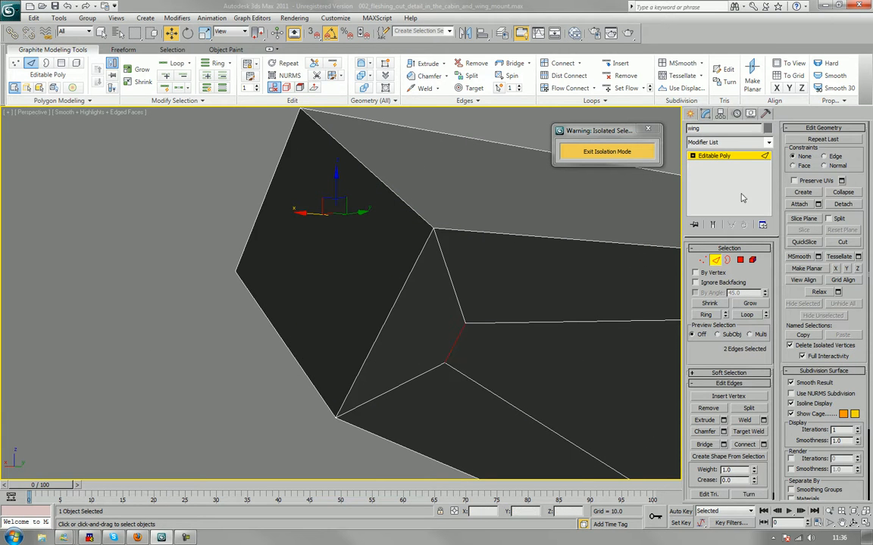
{"action": "left_click", "coordinate": [845, 195]}
Return to polygon editing with the twelve inset wing panels selected.
{"action": "scroll", "coordinate": [515, 285], "scroll_direction": "down", "scroll_amount": 2}
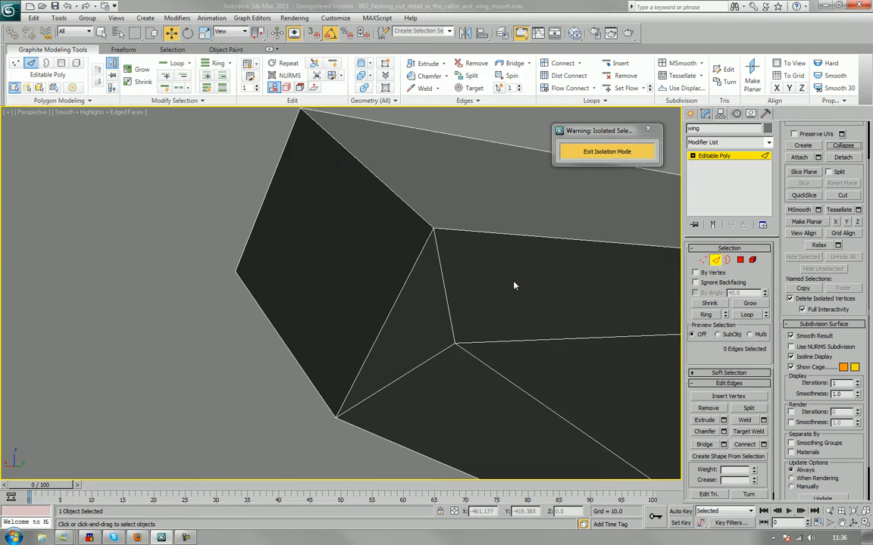
{"action": "middle_click_drag", "start_coordinate": [521, 291], "coordinate": [405, 329]}
{"action": "scroll", "coordinate": [518, 255], "scroll_direction": "down", "scroll_amount": 5}
{"action": "key", "text": "4"}
{"action": "scroll", "coordinate": [512, 246], "scroll_direction": "up", "scroll_amount": 3}
{"action": "scroll", "coordinate": [409, 327], "scroll_direction": "down", "scroll_amount": 2}
{"action": "middle_click_drag", "start_coordinate": [480, 292], "coordinate": [407, 321], "text": "alt"}
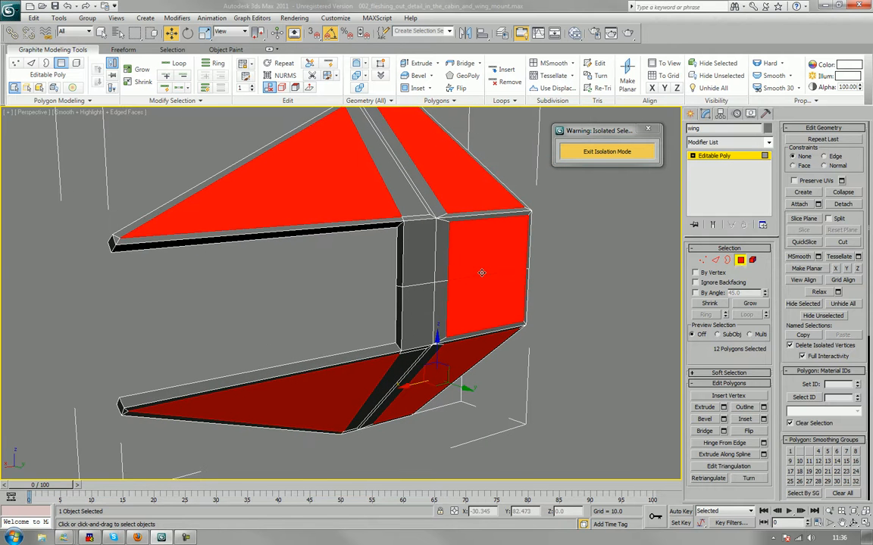
Bevel the twelve selected wing panels slightly to form a thin rim around each panel.
{"action": "middle_click_drag", "start_coordinate": [481, 273], "coordinate": [463, 306]}
{"action": "scroll", "coordinate": [464, 308], "scroll_direction": "up", "scroll_amount": 2}
{"action": "scroll", "coordinate": [462, 318], "scroll_direction": "up", "scroll_amount": 3}
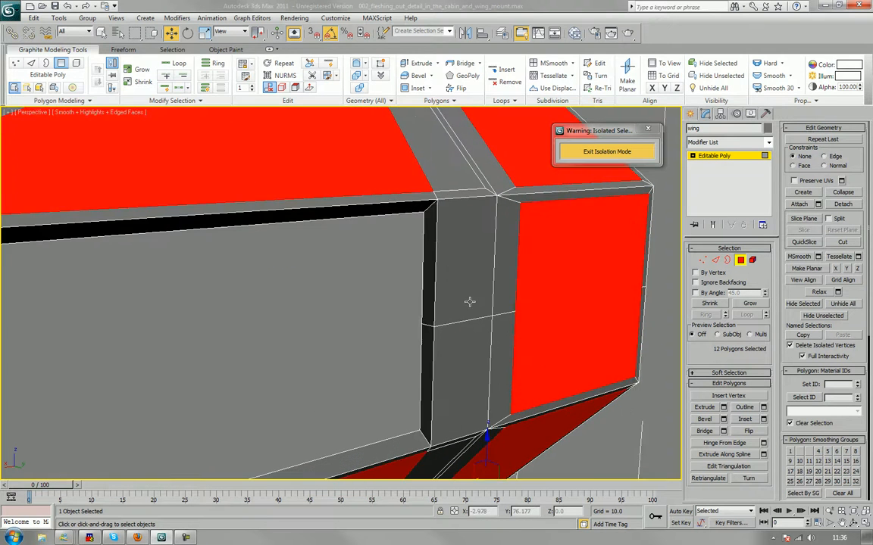
{"action": "scroll", "coordinate": [470, 335], "scroll_direction": "down", "scroll_amount": 1}
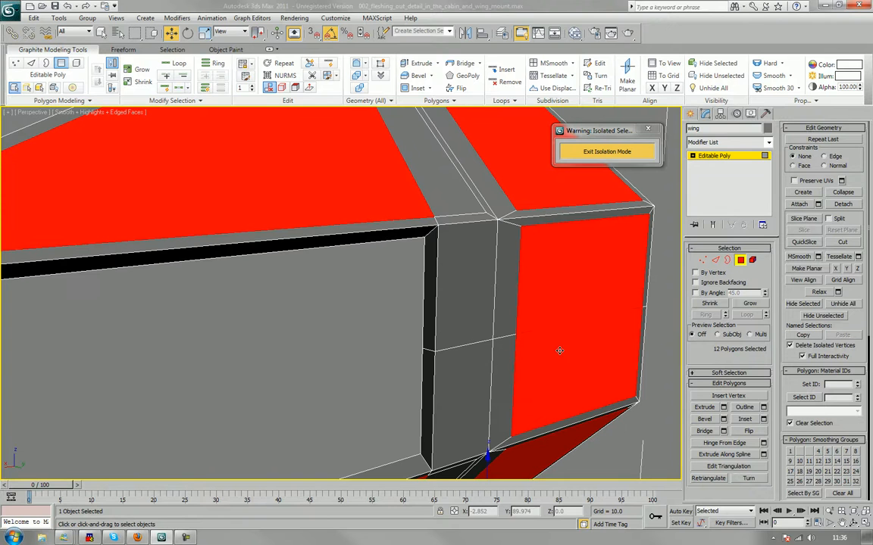
{"action": "left_click", "coordinate": [704, 418]}
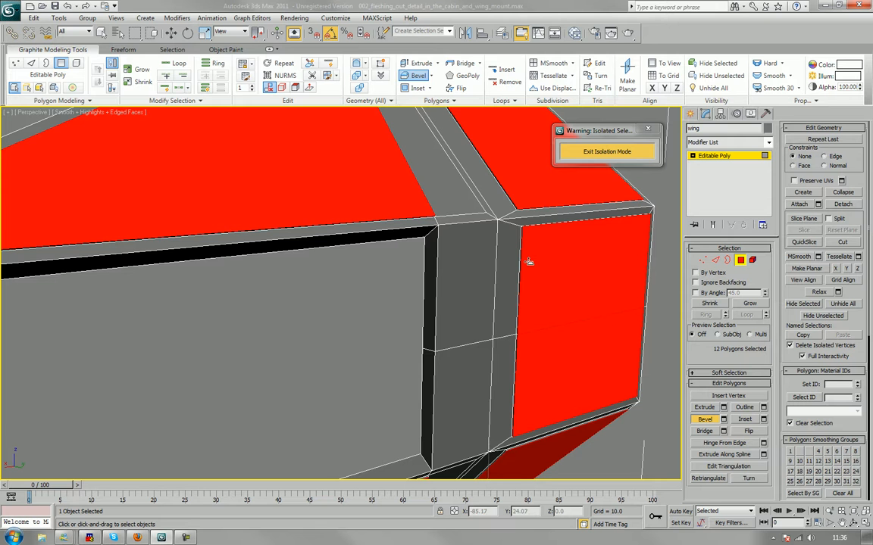
{"action": "left_click_drag", "start_coordinate": [527, 261], "coordinate": [537, 266]}
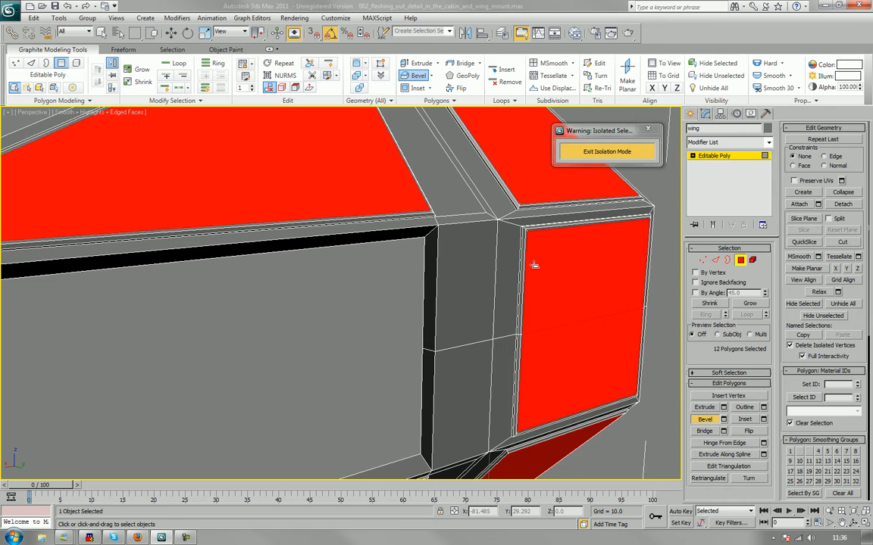
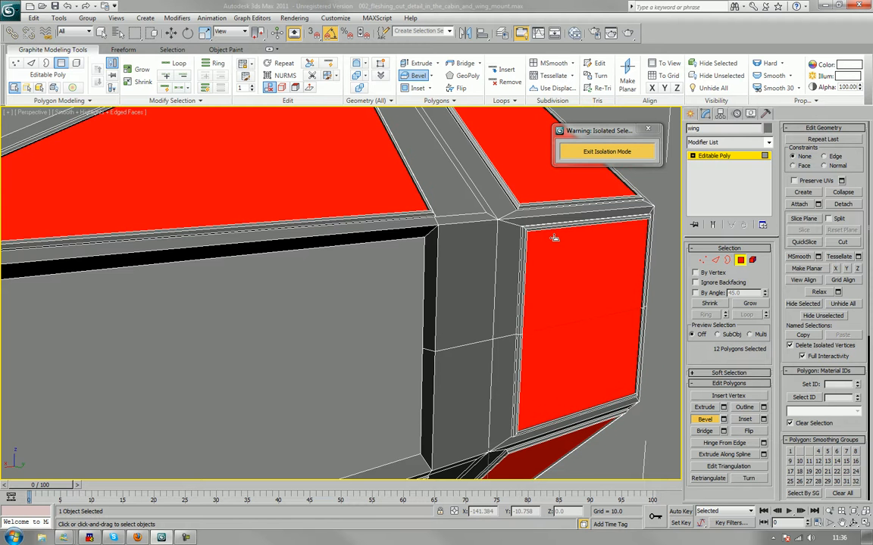
Bevel the twelve panels again to sink them inside their rims, deselect them and turn off edged-face display.
{"action": "left_click_drag", "start_coordinate": [555, 238], "coordinate": [556, 241]}
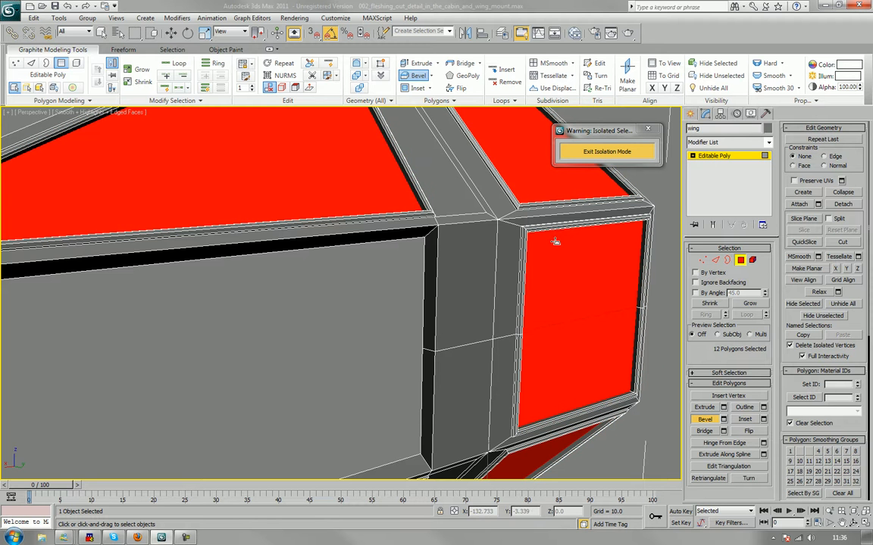
{"action": "left_click", "coordinate": [667, 274]}
{"action": "scroll", "coordinate": [665, 275], "scroll_direction": "down", "scroll_amount": 4}
{"action": "middle_click_drag", "start_coordinate": [659, 278], "coordinate": [589, 303], "text": "alt"}
{"action": "key", "text": "F4"}
{"action": "scroll", "coordinate": [573, 306], "scroll_direction": "down", "scroll_amount": 2}
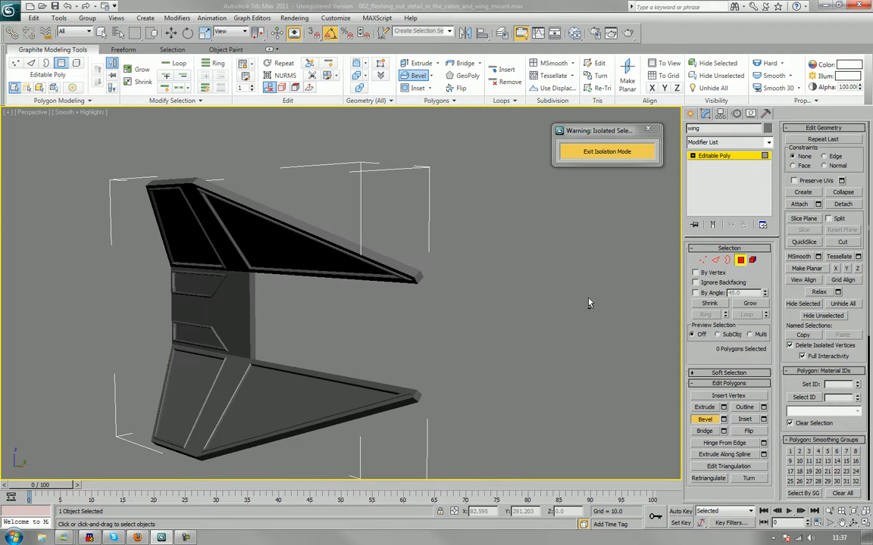
{"action": "middle_click_drag", "start_coordinate": [318, 316], "coordinate": [402, 299], "text": "alt"}
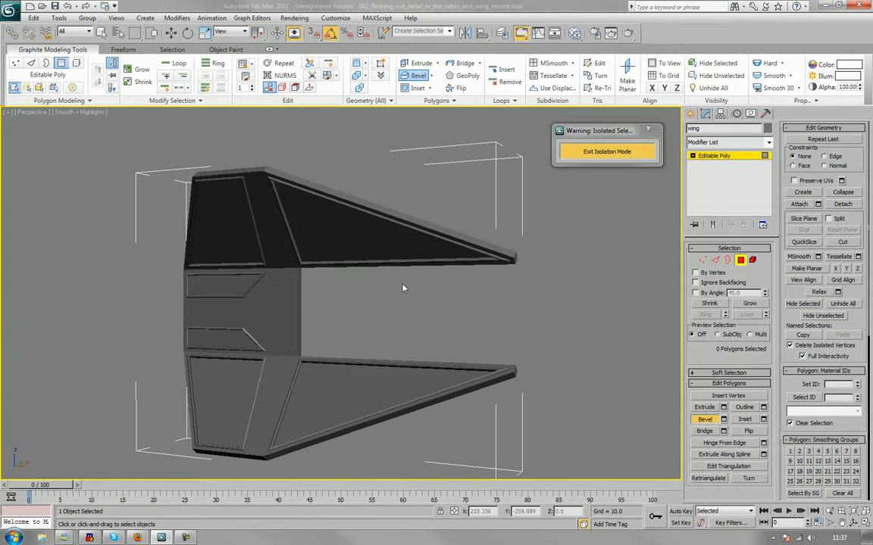
Exit isolation mode to bring back the whole spacecraft and leave polygon editing on the wing.
{"action": "left_click", "coordinate": [586, 152]}
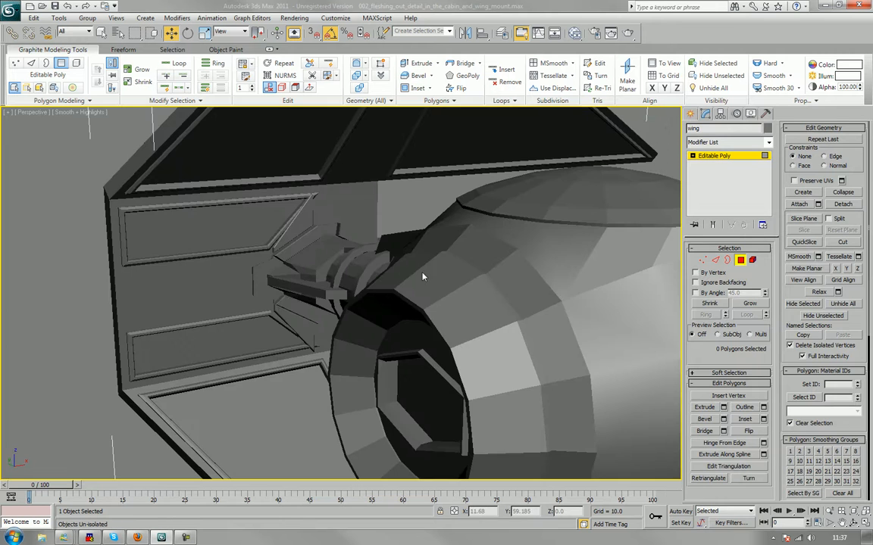
{"action": "scroll", "coordinate": [99, 311], "scroll_direction": "down", "scroll_amount": 10}
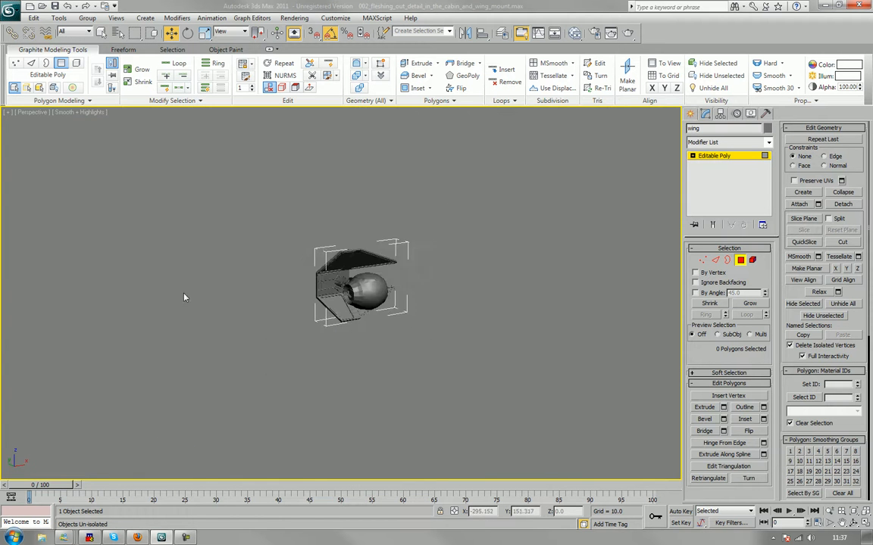
{"action": "scroll", "coordinate": [185, 297], "scroll_direction": "up", "scroll_amount": 3}
{"action": "scroll", "coordinate": [193, 294], "scroll_direction": "up", "scroll_amount": 8}
{"action": "scroll", "coordinate": [227, 226], "scroll_direction": "up", "scroll_amount": 5}
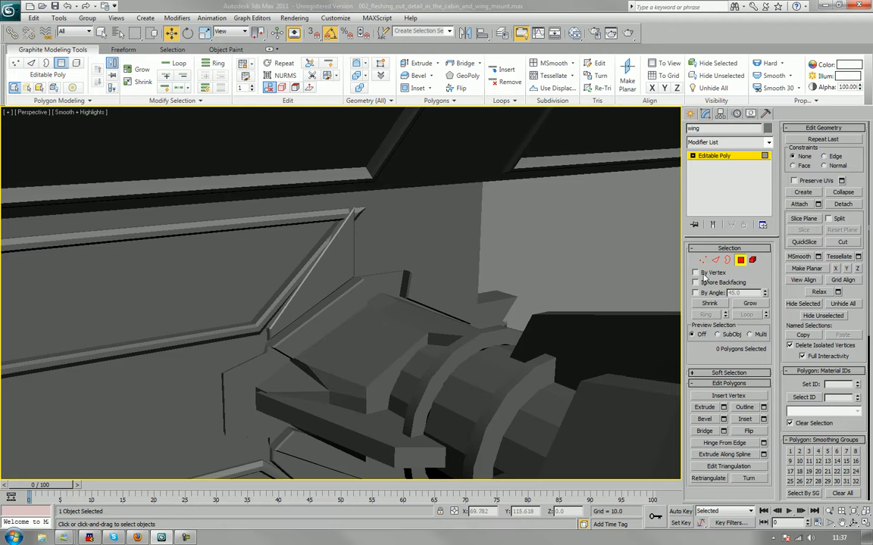
{"action": "left_click", "coordinate": [364, 250]}
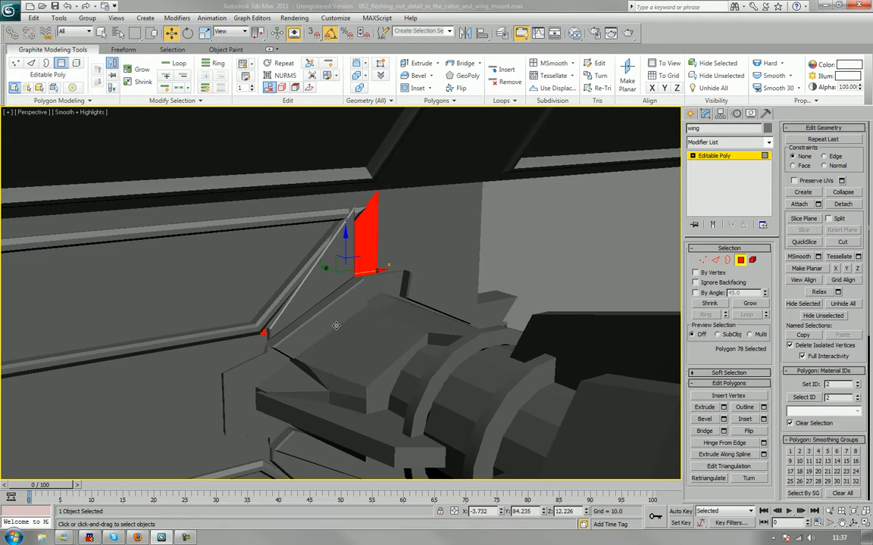
{"action": "left_click", "coordinate": [742, 262]}
Lower the four vertices at the wing mount's upper corner by about 2.6 units so they clear the wing panel.
{"action": "left_click", "coordinate": [462, 356]}
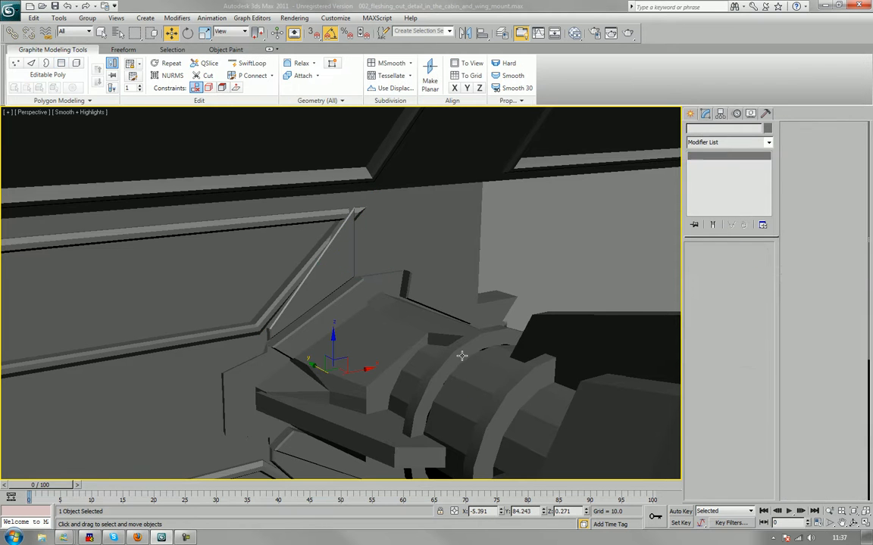
{"action": "key", "text": "1"}
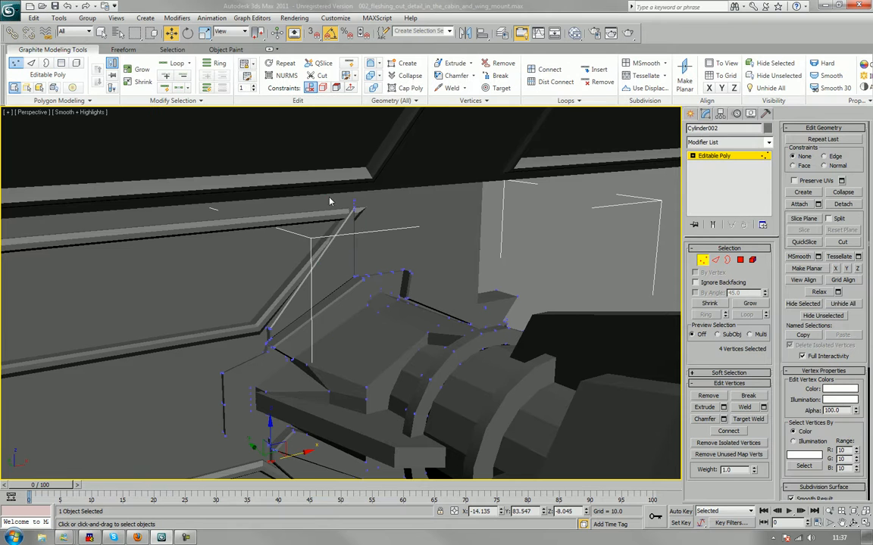
{"action": "left_click_drag", "start_coordinate": [328, 198], "coordinate": [369, 222]}
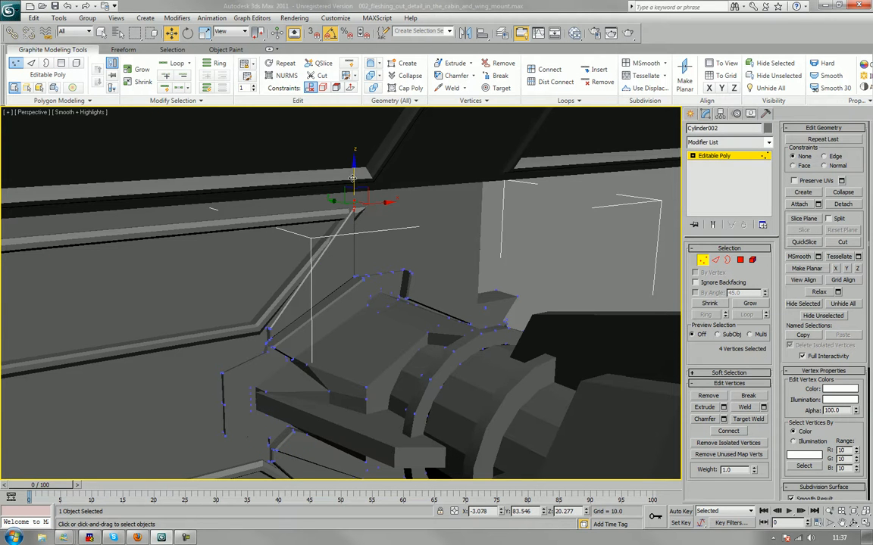
{"action": "left_click_drag", "start_coordinate": [353, 178], "coordinate": [353, 199]}
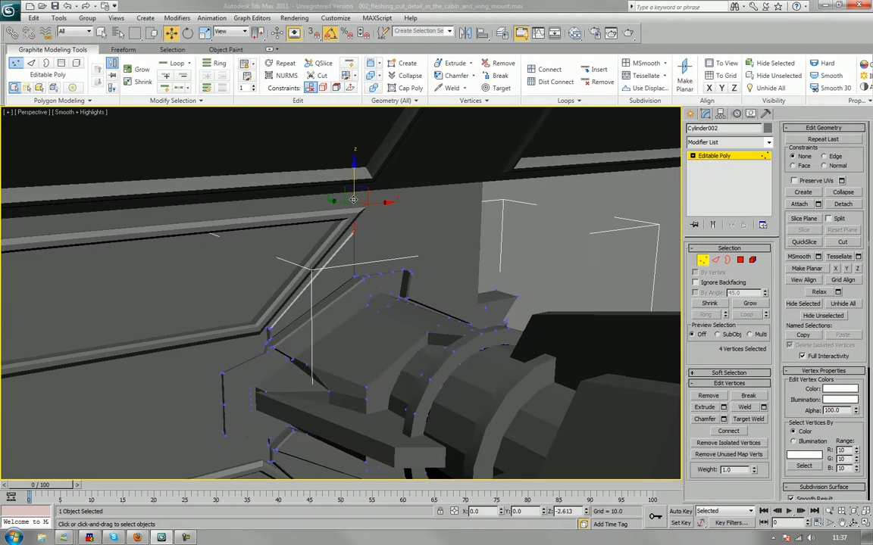
Raise the four vertices at the mount's lower corner by about 3.05 units, finish editing the mount and restore edged-face display.
{"action": "scroll", "coordinate": [350, 200], "scroll_direction": "down", "scroll_amount": 5}
{"action": "middle_click_drag", "start_coordinate": [347, 367], "coordinate": [346, 211]}
{"action": "scroll", "coordinate": [345, 213], "scroll_direction": "up", "scroll_amount": 5}
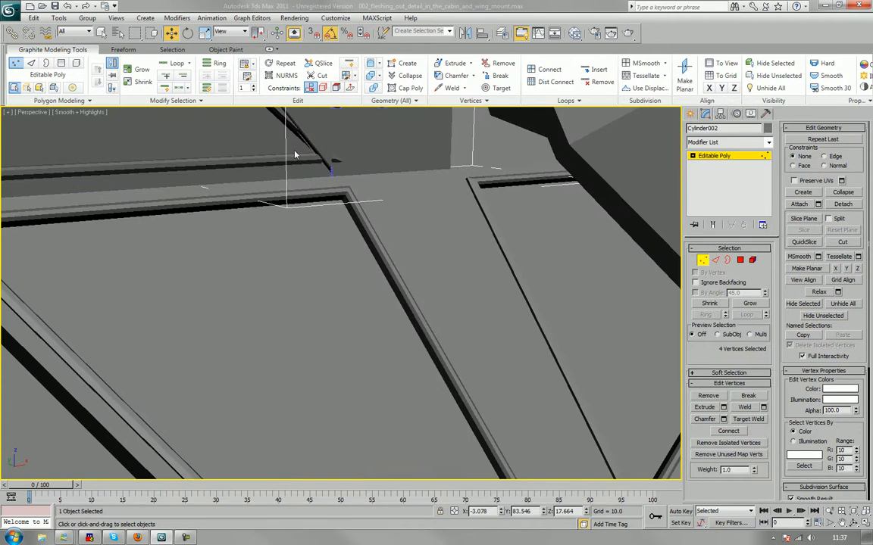
{"action": "left_click_drag", "start_coordinate": [293, 146], "coordinate": [350, 190]}
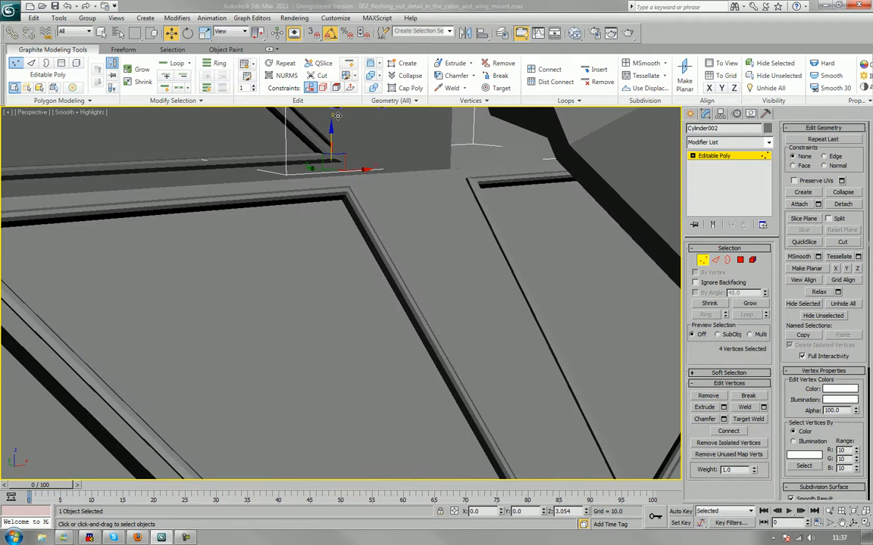
{"action": "scroll", "coordinate": [313, 168], "scroll_direction": "down", "scroll_amount": 6}
{"action": "middle_click_drag", "start_coordinate": [349, 220], "coordinate": [352, 265]}
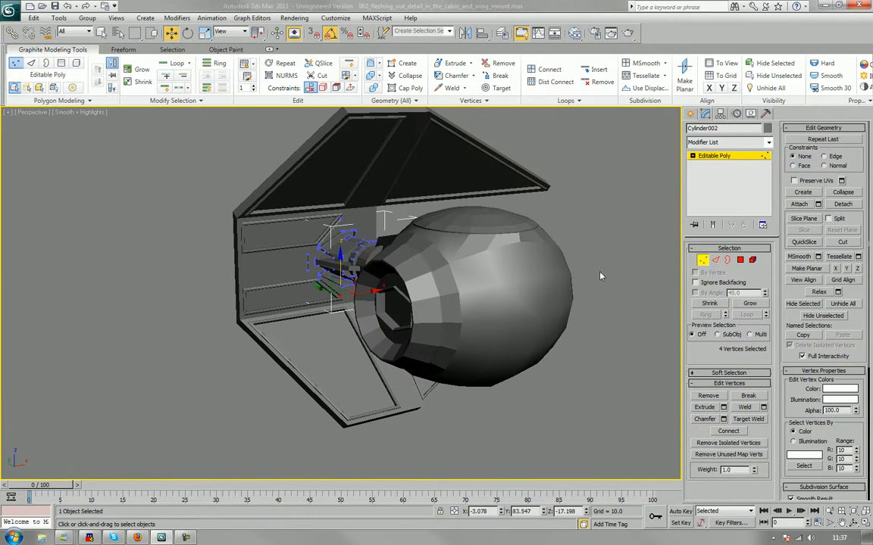
{"action": "key", "text": "1"}
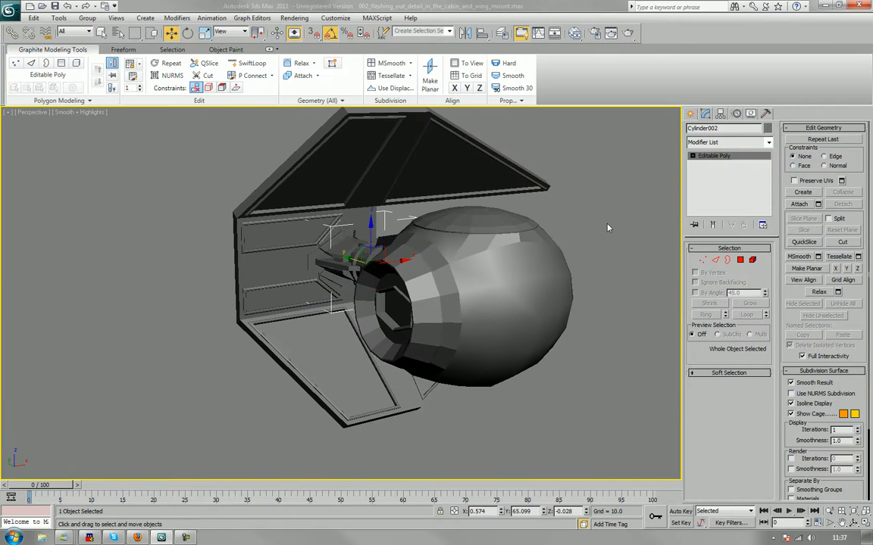
{"action": "key", "text": "F4"}
{"action": "left_click", "coordinate": [590, 197]}
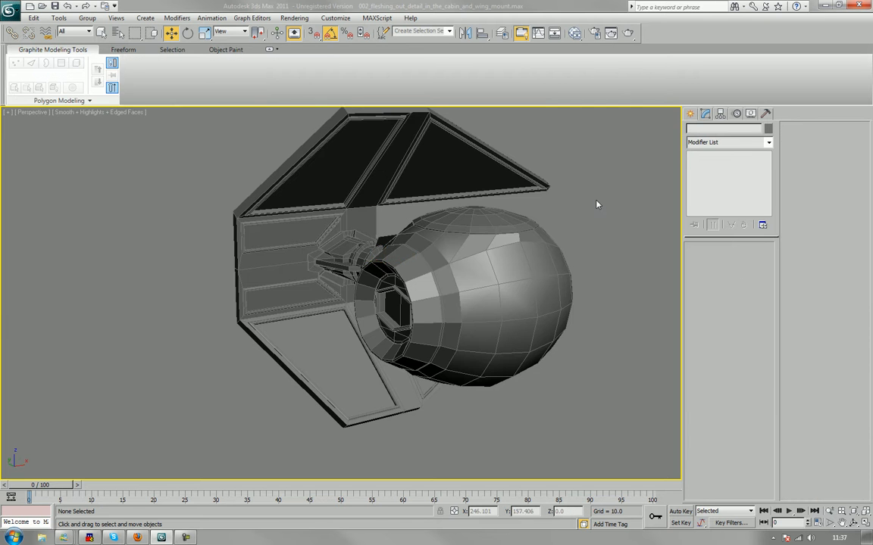
Select the ring of edges across the wing's strip between the short and long panels and connect it with a centre loop.
{"action": "middle_click_drag", "start_coordinate": [597, 203], "coordinate": [538, 208], "text": "alt"}
{"action": "middle_click_drag", "start_coordinate": [311, 239], "coordinate": [415, 257], "text": "alt"}
{"action": "scroll", "coordinate": [339, 255], "scroll_direction": "up", "scroll_amount": 10}
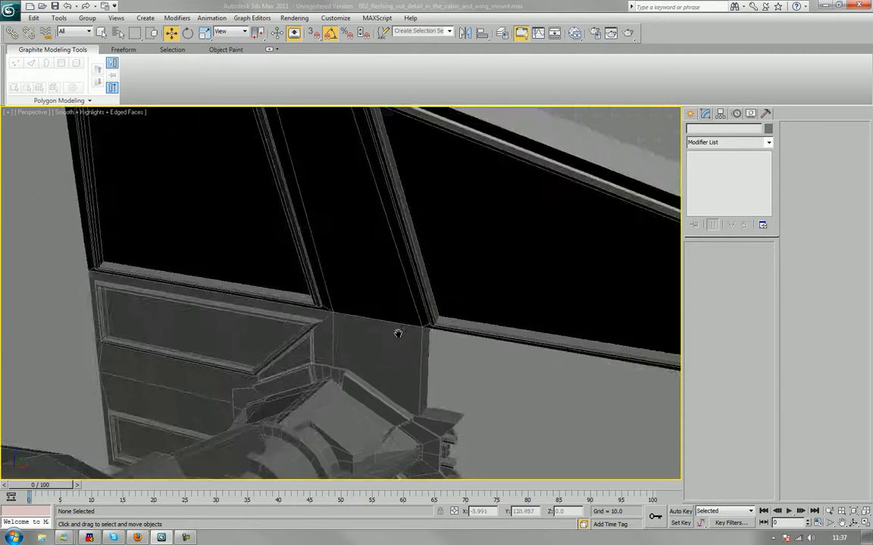
{"action": "middle_click_drag", "start_coordinate": [398, 334], "coordinate": [398, 319]}
{"action": "left_click", "coordinate": [387, 252]}
{"action": "scroll", "coordinate": [389, 252], "scroll_direction": "down", "scroll_amount": 3}
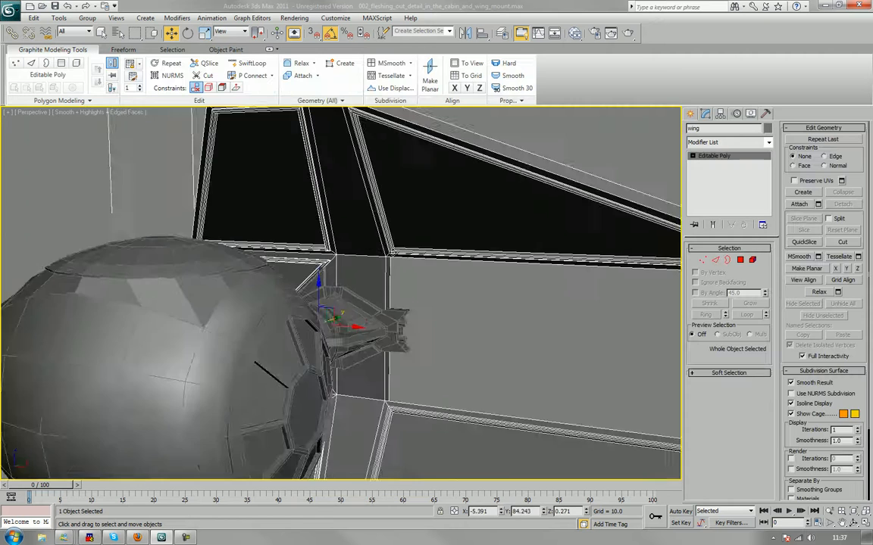
{"action": "middle_click_drag", "start_coordinate": [393, 252], "coordinate": [412, 312]}
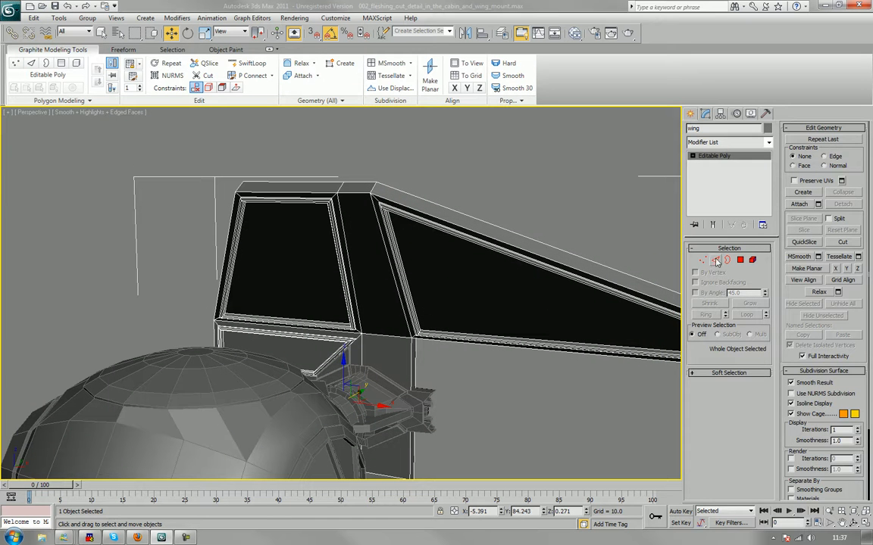
{"action": "key", "text": "2"}
{"action": "left_click", "coordinate": [383, 334]}
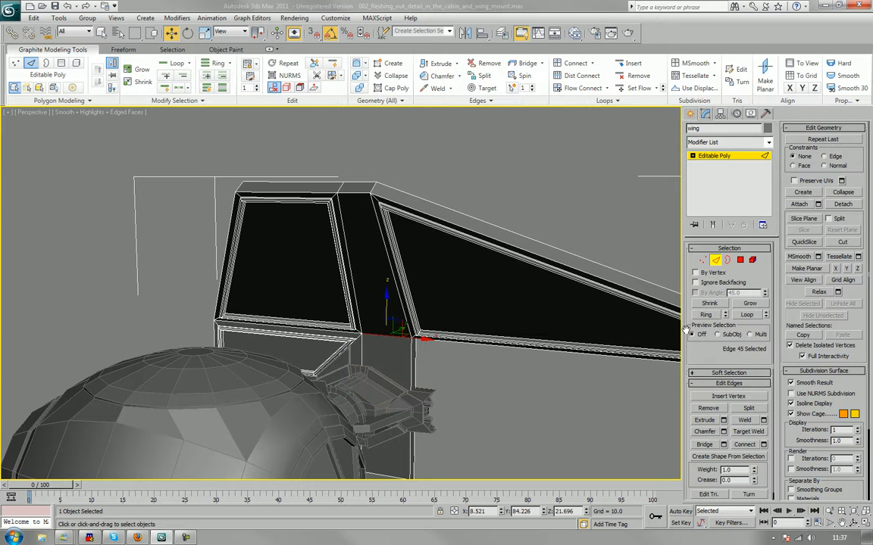
{"action": "left_click", "coordinate": [707, 314]}
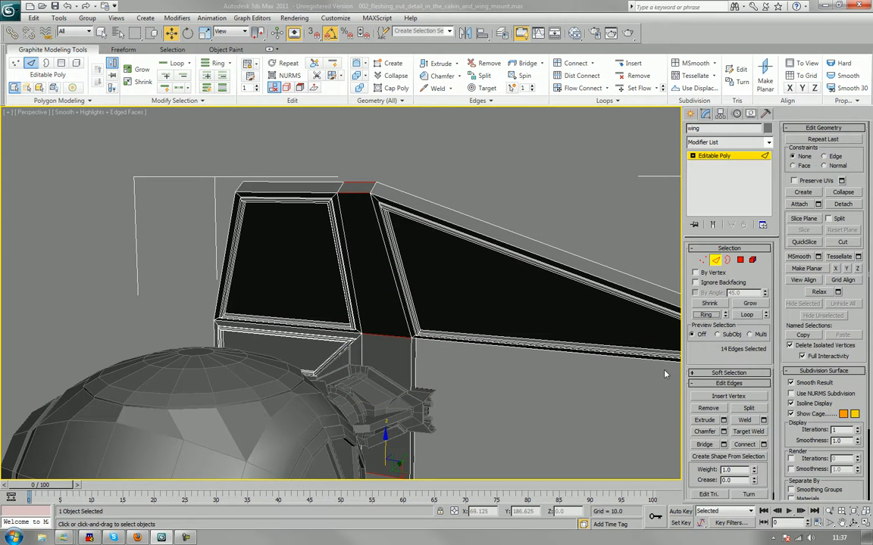
{"action": "left_click", "coordinate": [746, 445]}
Try to chamfer the wing strip's centre edge loop into two parallel loops and undo the chamfer.
{"action": "middle_click_drag", "start_coordinate": [552, 399], "coordinate": [484, 364]}
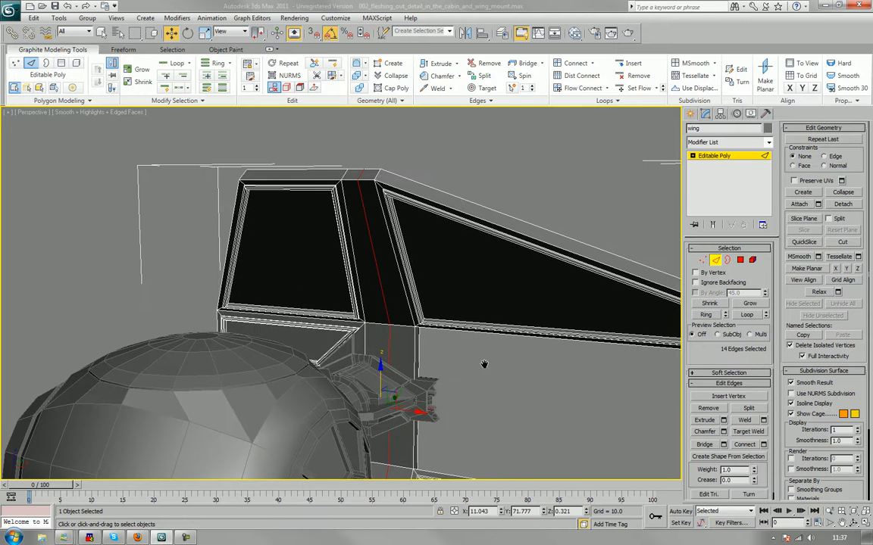
{"action": "scroll", "coordinate": [485, 369], "scroll_direction": "up", "scroll_amount": 3}
{"action": "scroll", "coordinate": [546, 377], "scroll_direction": "down", "scroll_amount": 1}
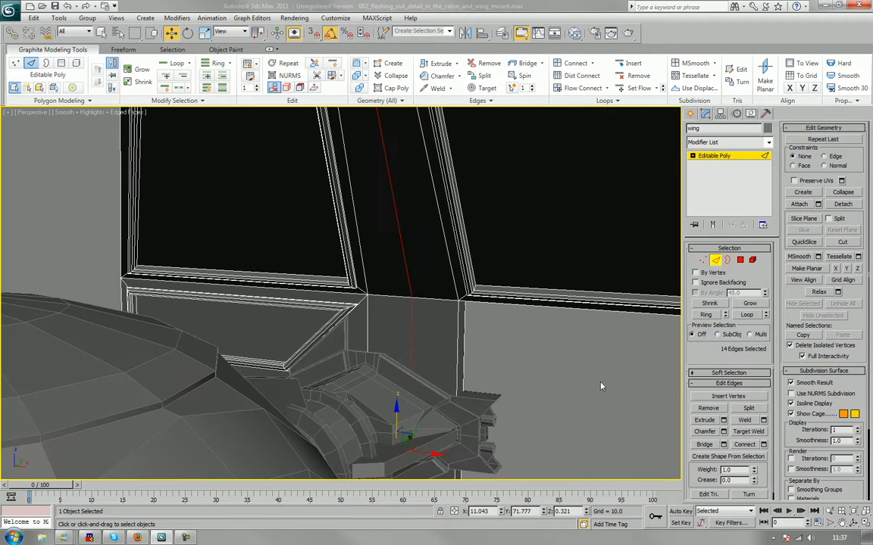
{"action": "left_click", "coordinate": [705, 432]}
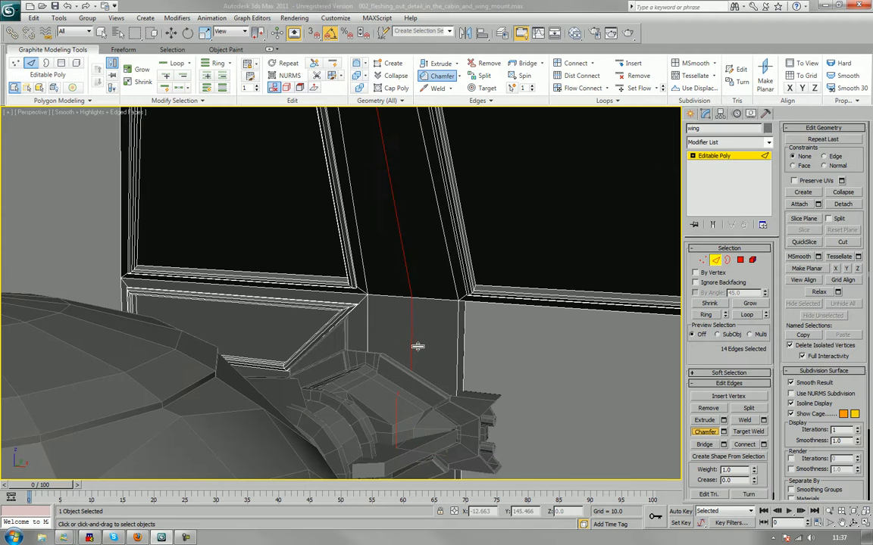
{"action": "left_click_drag", "start_coordinate": [409, 350], "coordinate": [411, 324]}
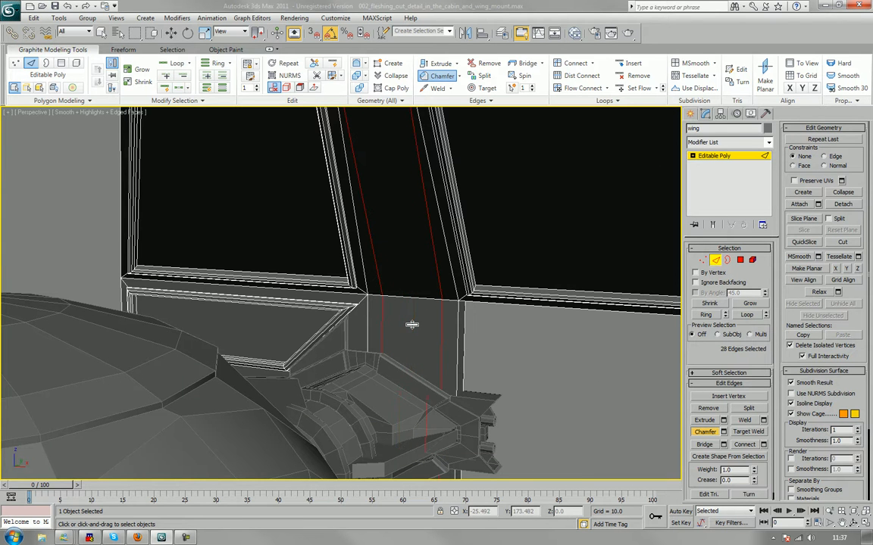
{"action": "middle_click_drag", "start_coordinate": [412, 324], "coordinate": [391, 334], "text": "alt"}
{"action": "scroll", "coordinate": [350, 308], "scroll_direction": "up", "scroll_amount": 3}
{"action": "scroll", "coordinate": [351, 311], "scroll_direction": "down", "scroll_amount": 3}
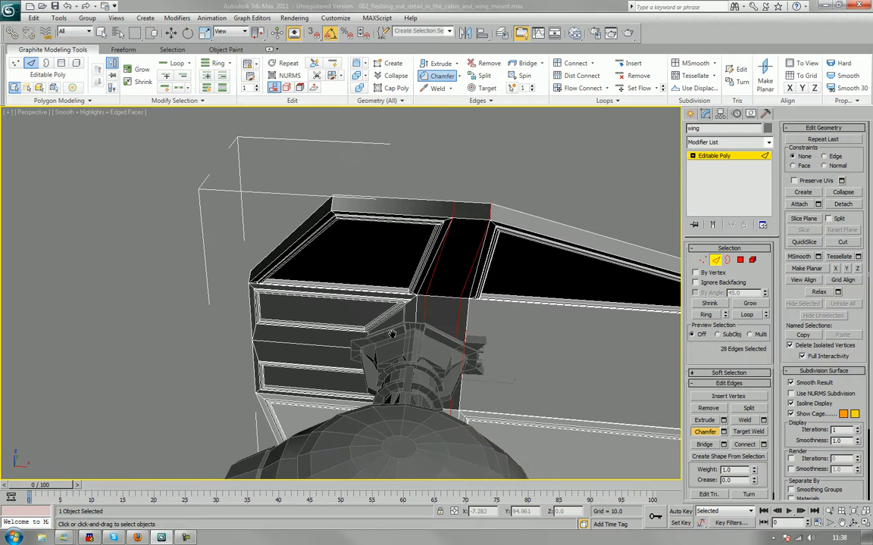
{"action": "key", "text": "ctrl+shift+e"}
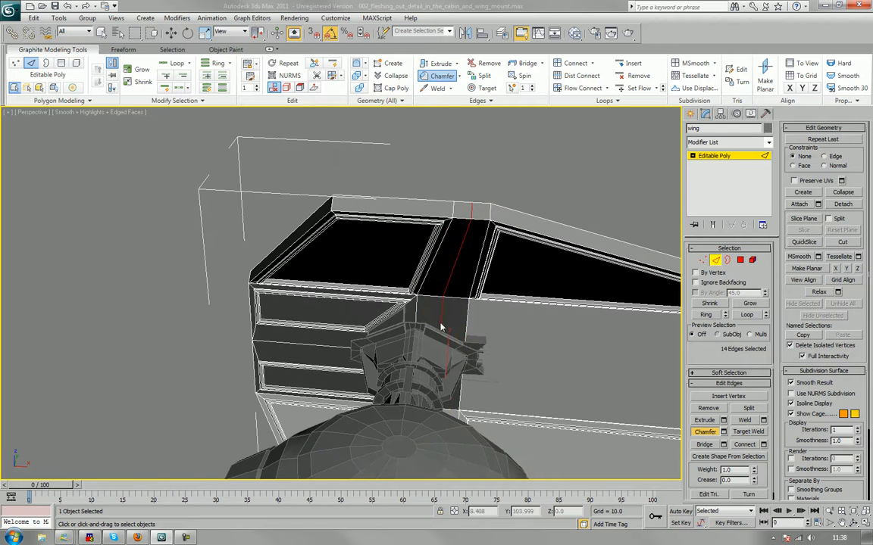
Deselect the centre loop and leave edge editing, keeping the whole wing selected.
{"action": "left_click", "coordinate": [539, 371]}
{"action": "middle_click_drag", "start_coordinate": [515, 360], "coordinate": [492, 349], "text": "alt"}
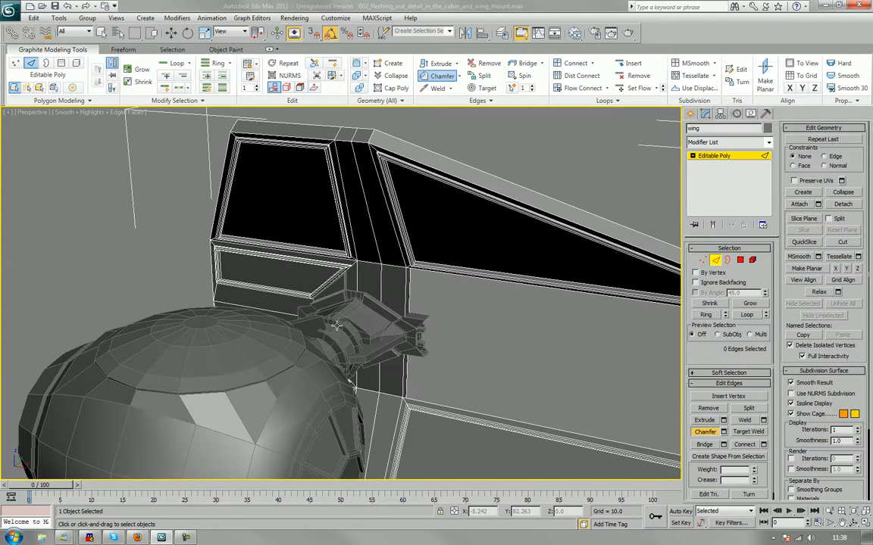
{"action": "middle_click_drag", "start_coordinate": [420, 346], "coordinate": [422, 355], "text": "alt"}
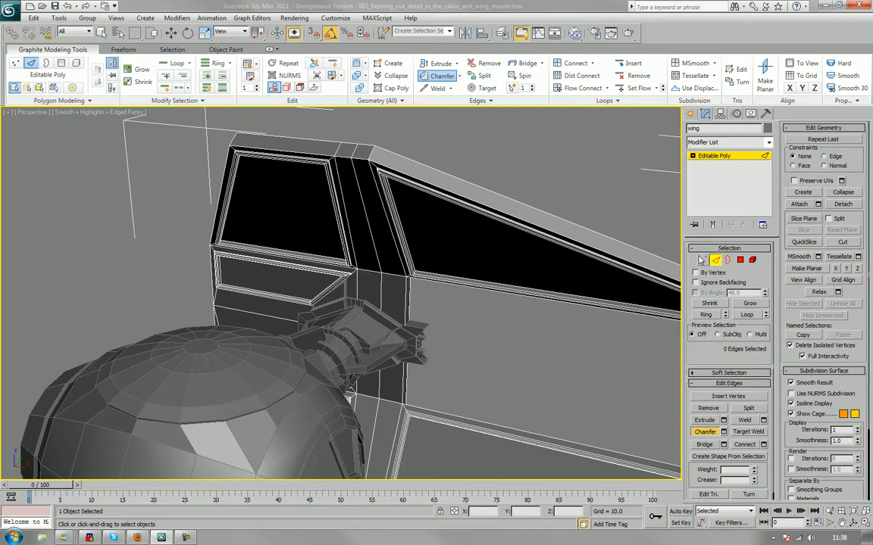
{"action": "left_click", "coordinate": [716, 261]}
{"action": "mouse_move", "coordinate": [562, 336]}
{"action": "middle_mouse_down"}
{"action": "mouse_move", "coordinate": [542, 329]}
{"action": "mouse_move", "coordinate": [561, 329]}
{"action": "mouse_move", "coordinate": [556, 340]}
{"action": "mouse_move", "coordinate": [561, 330]}
{"action": "middle_mouse_up"}
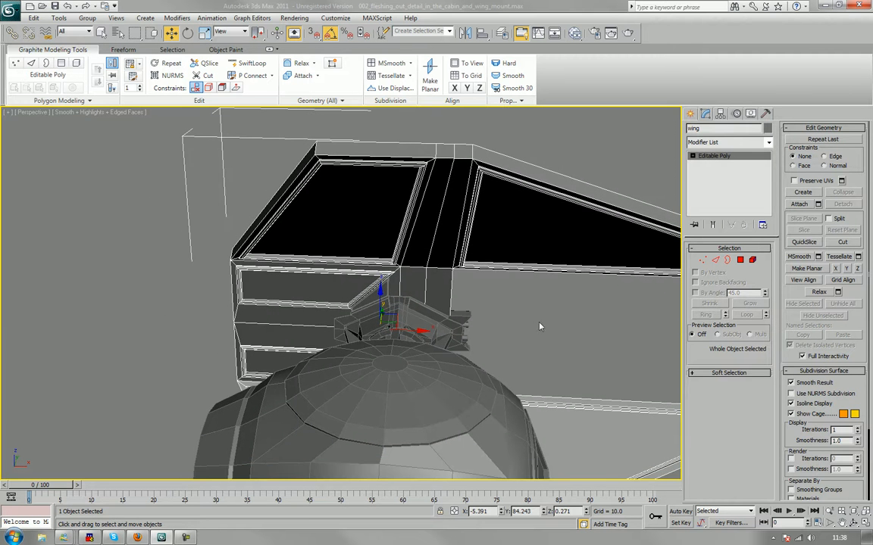
Undo the wing strip's centre loop and the panel bevels, returning the wing to its flat inset panels.
{"action": "mouse_move", "coordinate": [441, 319]}
{"action": "middle_mouse_down", "text": "alt"}
{"action": "mouse_move", "coordinate": [434, 291]}
{"action": "mouse_move", "coordinate": [327, 309]}
{"action": "mouse_move", "coordinate": [323, 332]}
{"action": "mouse_move", "coordinate": [450, 300]}
{"action": "mouse_move", "coordinate": [443, 303]}
{"action": "middle_mouse_up", "text": "alt"}
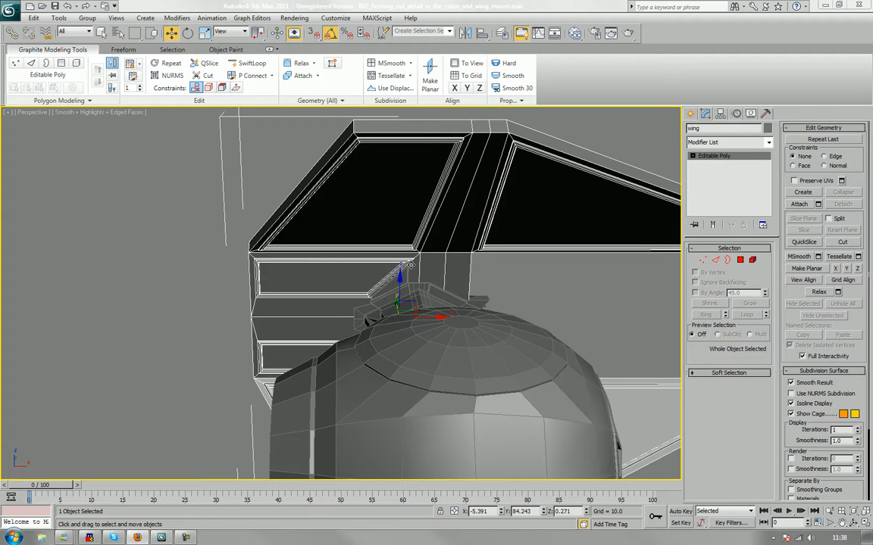
{"action": "middle_click_drag", "start_coordinate": [410, 265], "coordinate": [368, 301]}
{"action": "scroll", "coordinate": [307, 298], "scroll_direction": "up", "scroll_amount": 8}
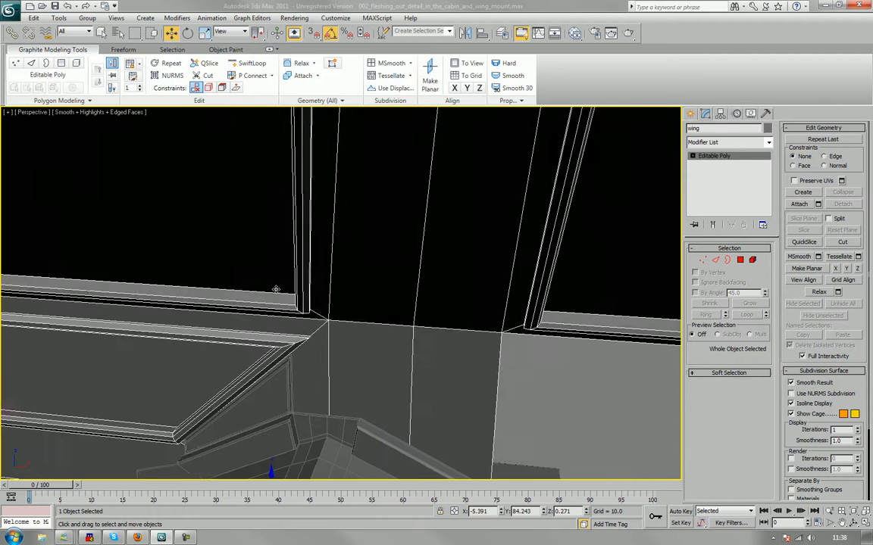
{"action": "middle_click_drag", "start_coordinate": [275, 290], "coordinate": [290, 287], "text": "alt"}
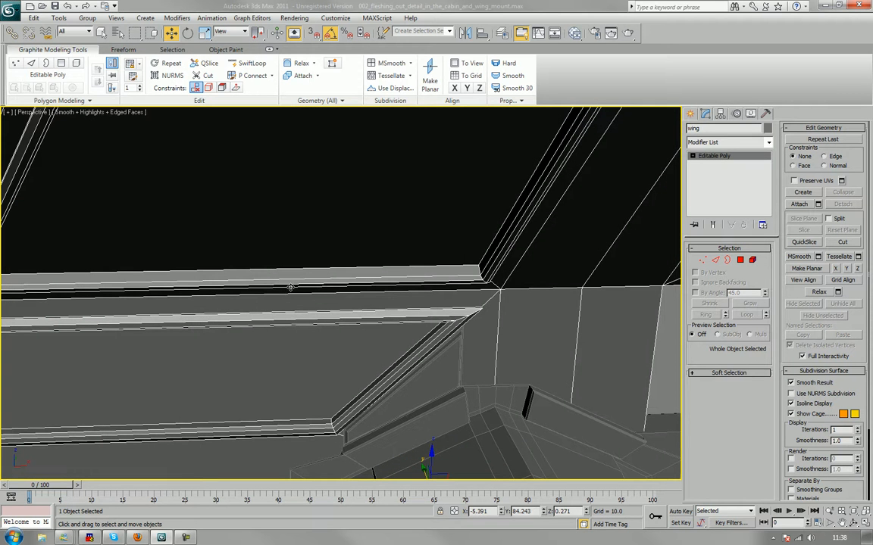
{"action": "left_click", "coordinate": [342, 299]}
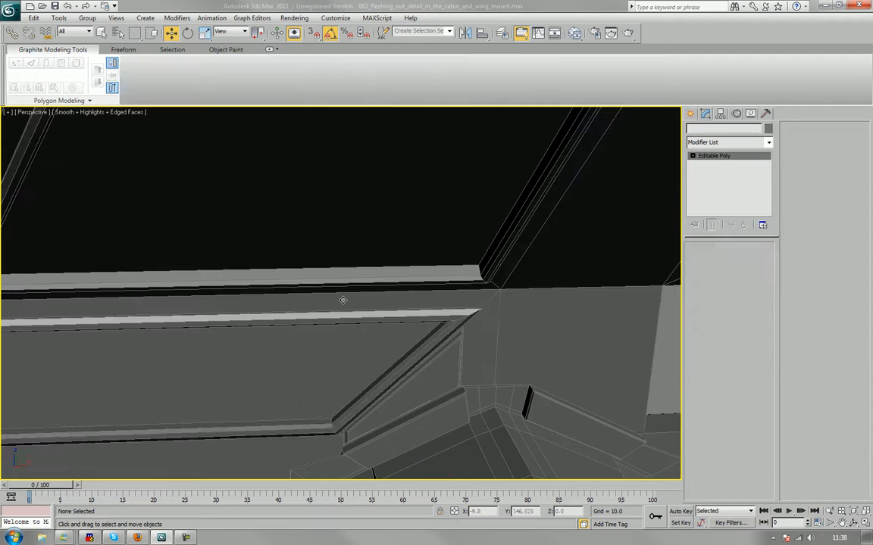
{"action": "left_click", "coordinate": [343, 300]}
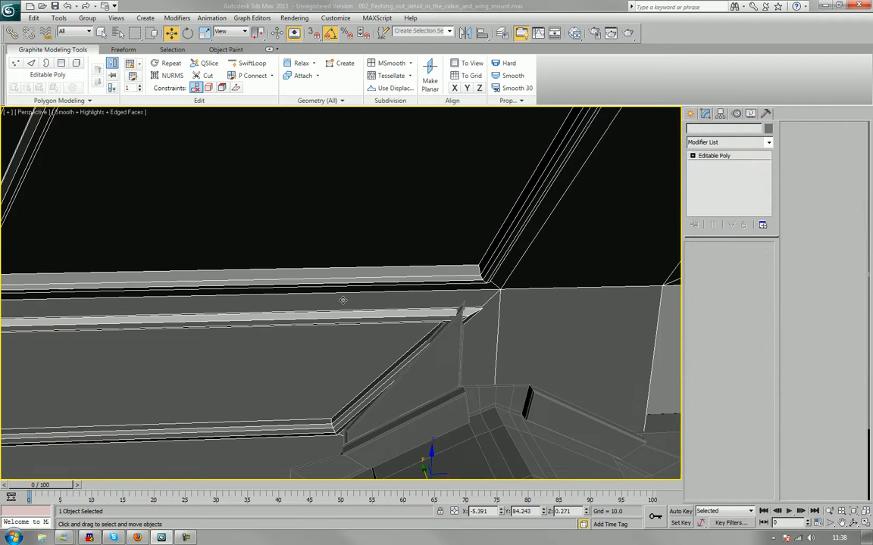
{"action": "key", "text": "ctrl+z"}
{"action": "key", "text": "ctrl+z"}
{"action": "key", "text": "ctrl+z"}
{"action": "key", "text": "ctrl+z"}
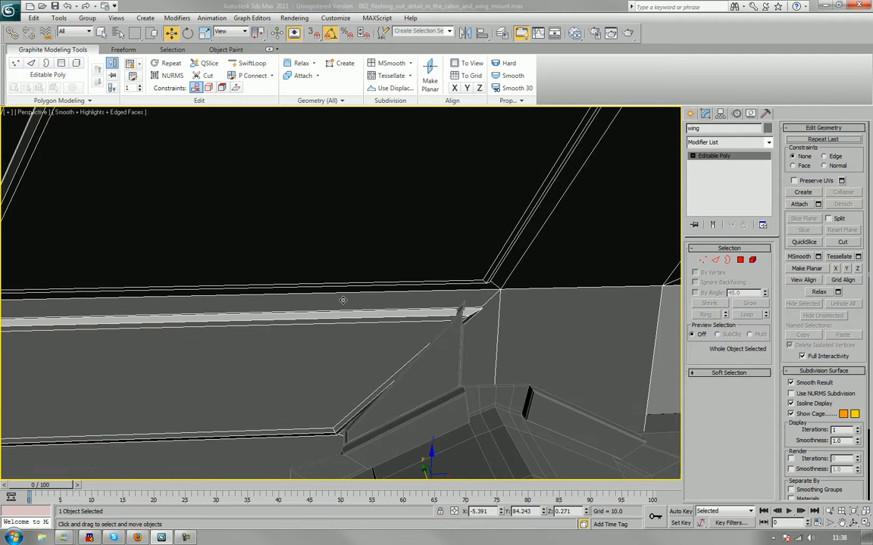
{"action": "key", "text": "ctrl+z"}
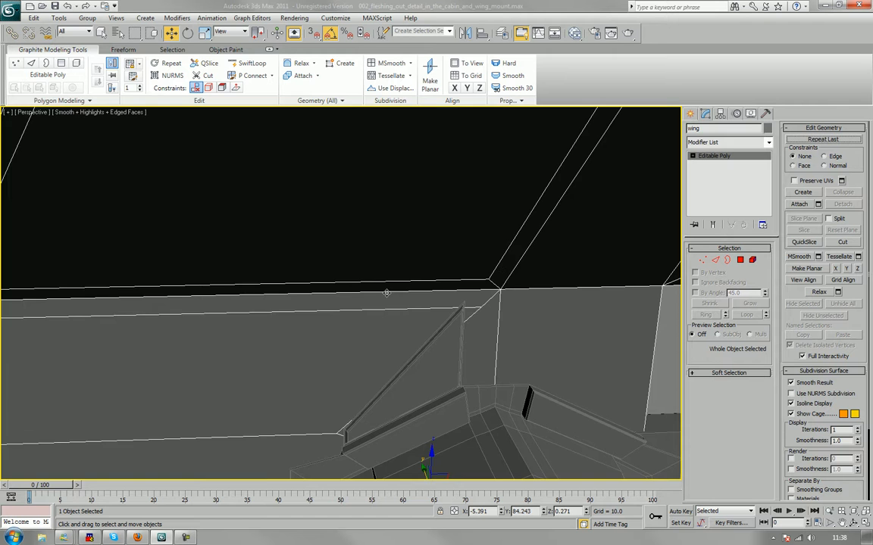
{"action": "scroll", "coordinate": [337, 326], "scroll_direction": "down", "scroll_amount": 8}
{"action": "middle_click_drag", "start_coordinate": [340, 311], "coordinate": [323, 311], "text": "alt"}
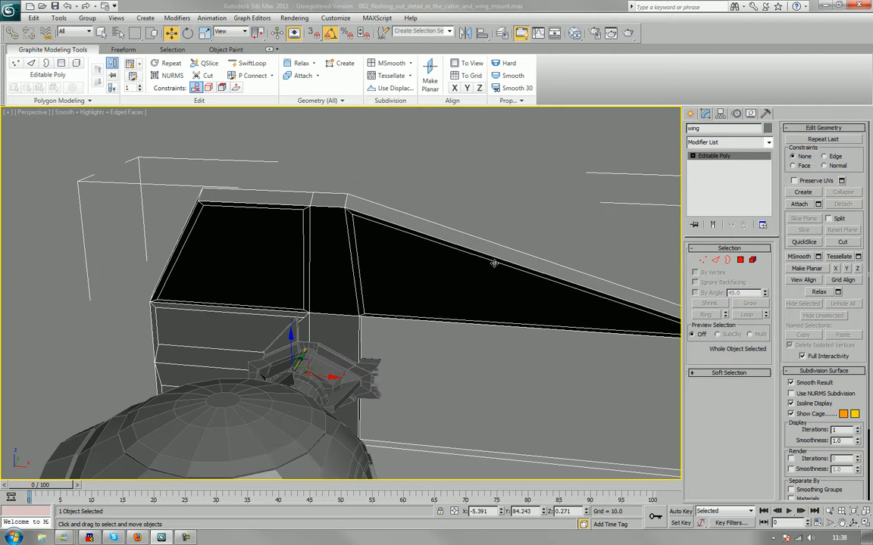
Select the four inner panel edges beside the wing's centre strip and move them about -7.4 units along X to widen the strip.
{"action": "left_click", "coordinate": [715, 260]}
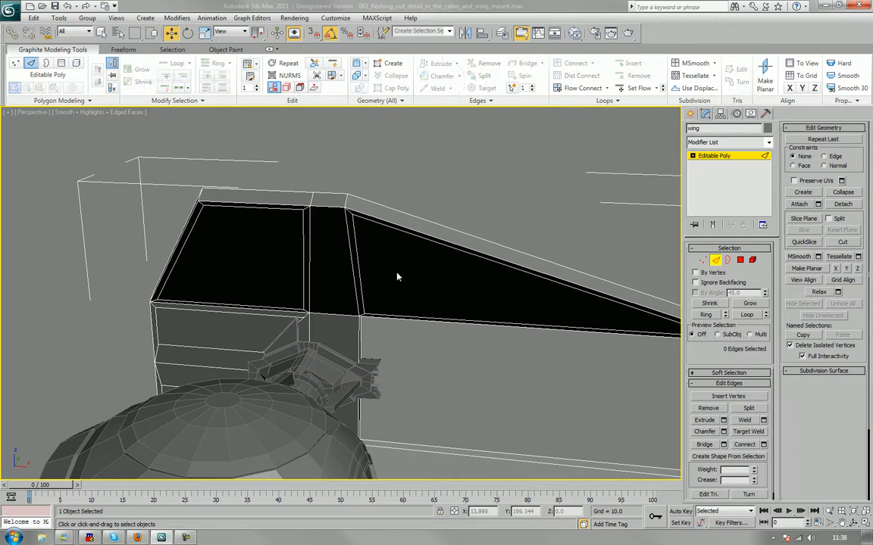
{"action": "left_click", "coordinate": [304, 285]}
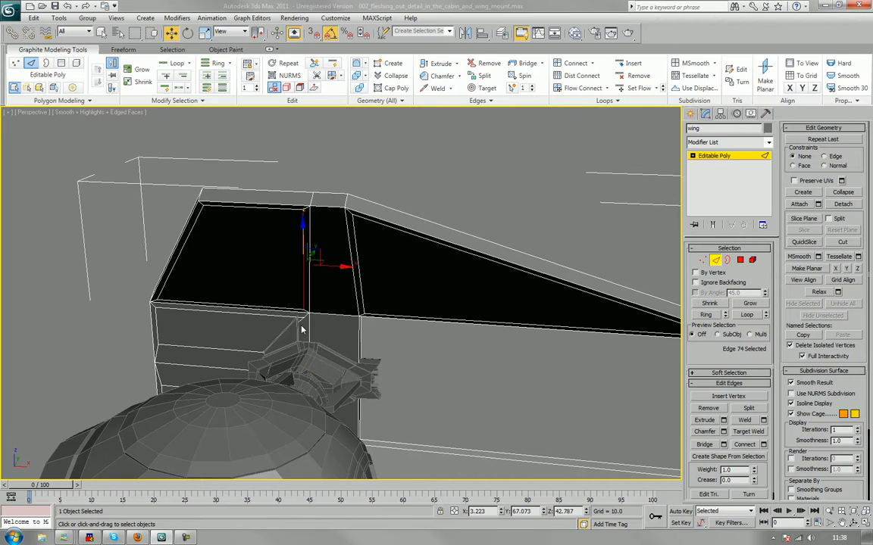
{"action": "left_click", "coordinate": [293, 309], "text": "ctrl"}
{"action": "middle_click_drag", "start_coordinate": [293, 309], "coordinate": [356, 292], "text": "alt"}
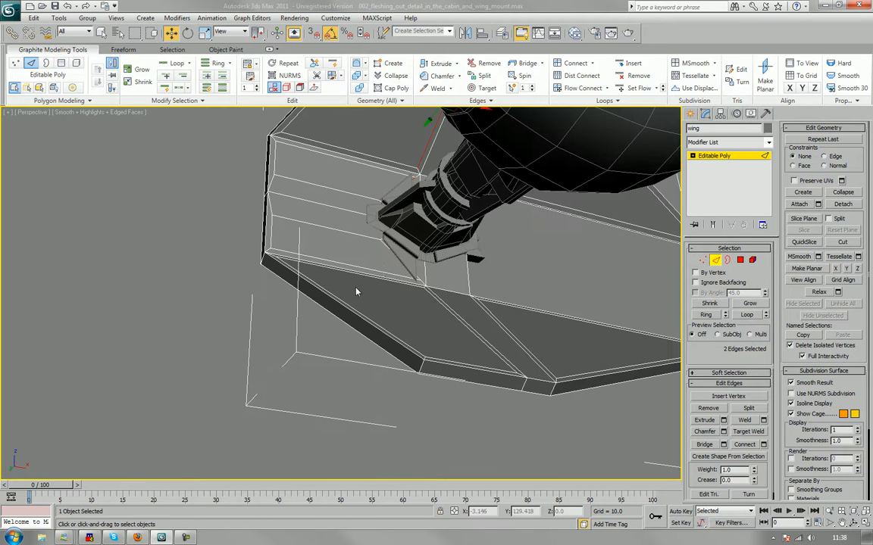
{"action": "left_click", "coordinate": [384, 240], "text": "ctrl"}
{"action": "left_click", "coordinate": [439, 306], "text": "ctrl"}
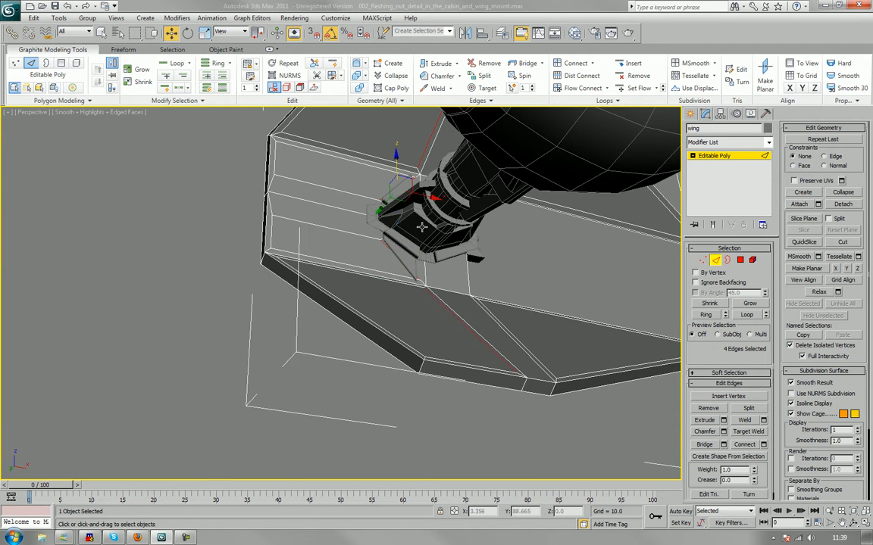
{"action": "left_click_drag", "start_coordinate": [434, 199], "coordinate": [413, 199]}
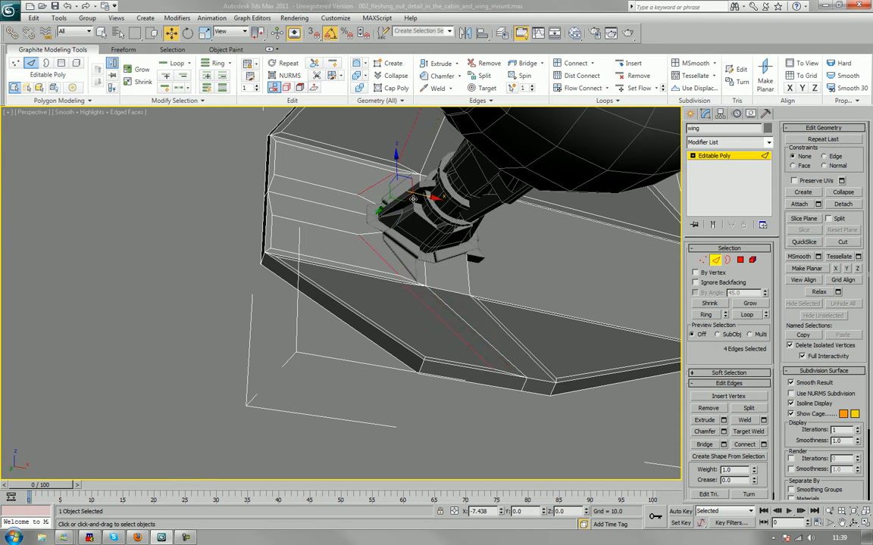
Bevel the wing's twelve panel polygons again into recessed panels with narrow raised frames, and deselect them.
{"action": "scroll", "coordinate": [379, 181], "scroll_direction": "down", "scroll_amount": 4}
{"action": "middle_click_drag", "start_coordinate": [388, 175], "coordinate": [395, 248], "text": "alt"}
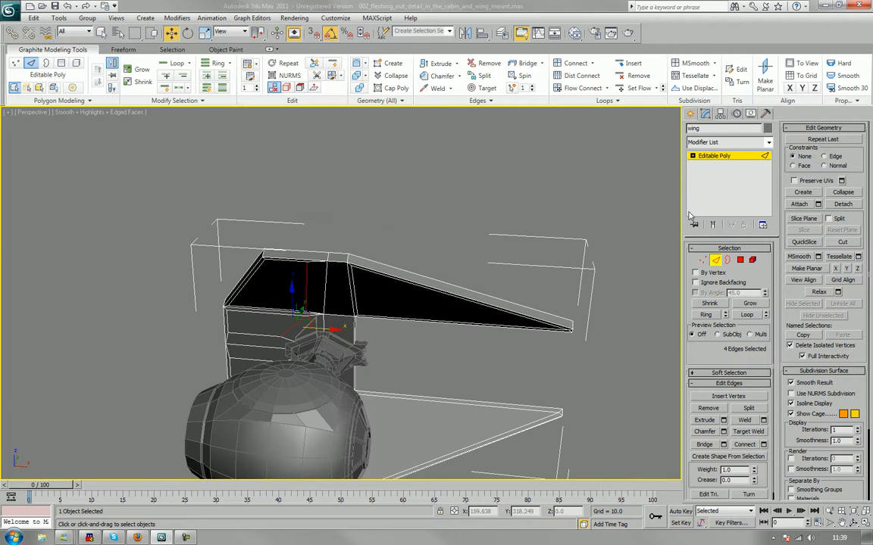
{"action": "left_click", "coordinate": [740, 260]}
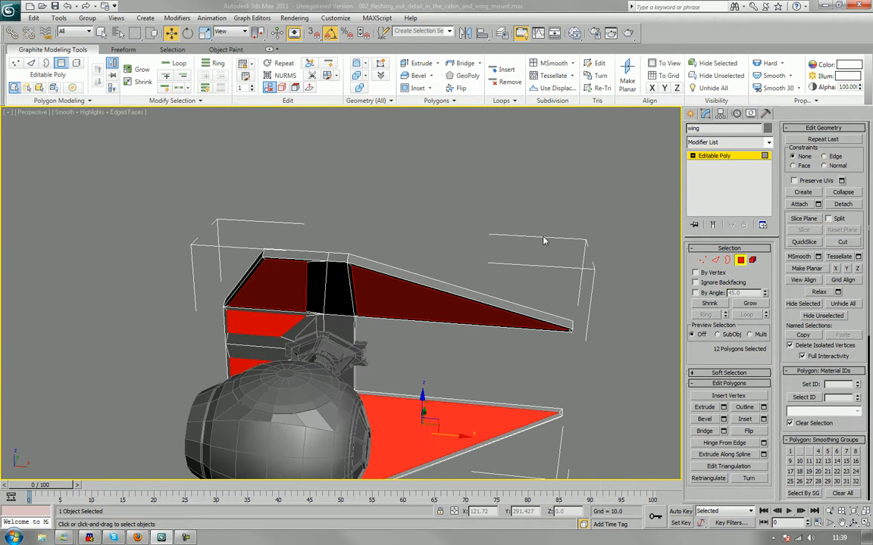
{"action": "middle_click_drag", "start_coordinate": [545, 239], "coordinate": [409, 239], "text": "alt"}
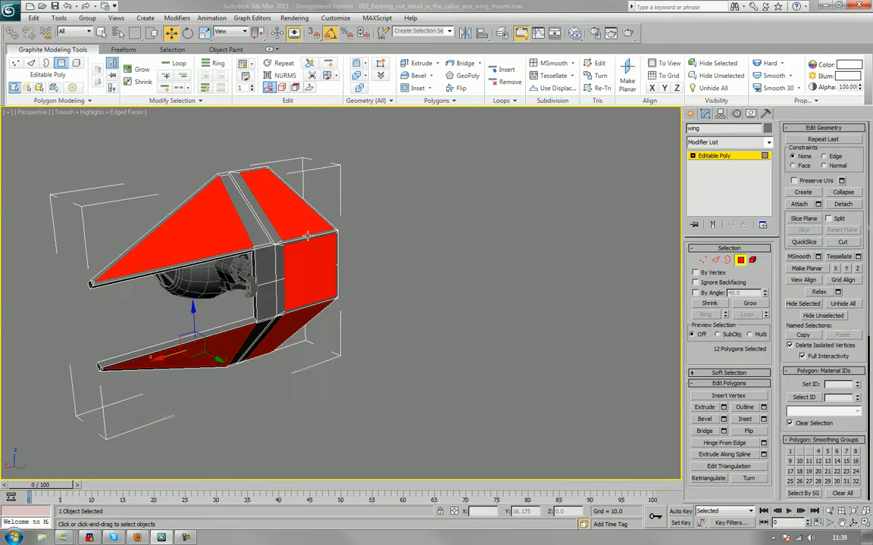
{"action": "scroll", "coordinate": [307, 235], "scroll_direction": "up", "scroll_amount": 3}
{"action": "scroll", "coordinate": [302, 237], "scroll_direction": "up", "scroll_amount": 3}
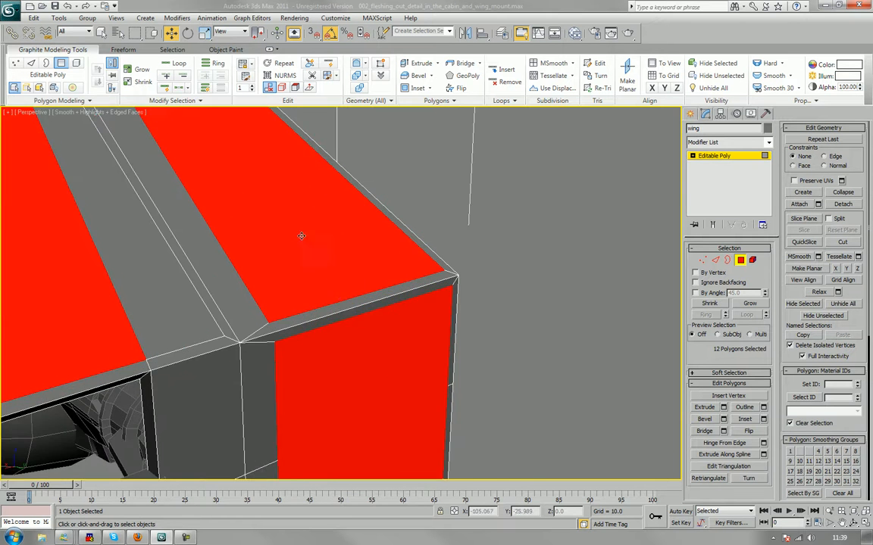
{"action": "middle_click_drag", "start_coordinate": [301, 236], "coordinate": [380, 385]}
{"action": "scroll", "coordinate": [469, 377], "scroll_direction": "up", "scroll_amount": 2}
{"action": "left_click", "coordinate": [709, 422]}
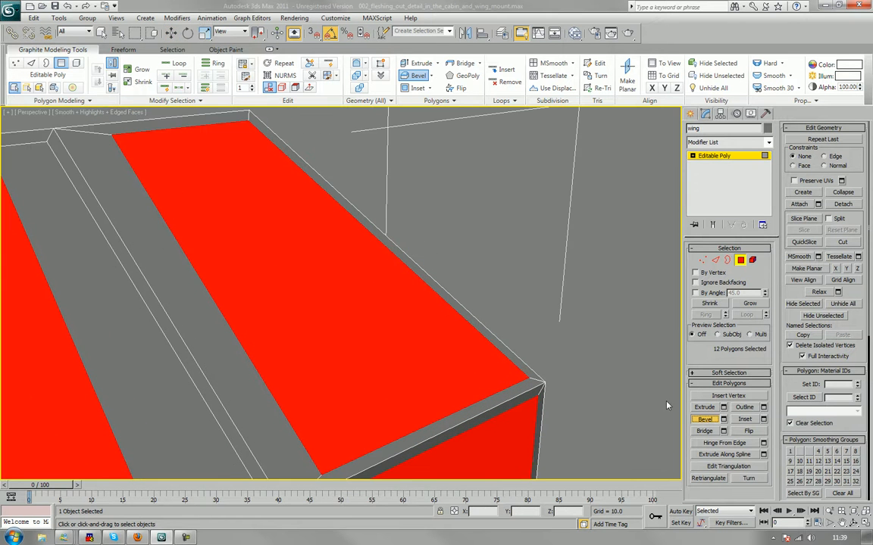
{"action": "mouse_move", "coordinate": [488, 383]}
{"action": "left_mouse_down"}
{"action": "mouse_move", "coordinate": [484, 389]}
{"action": "mouse_move", "coordinate": [479, 379]}
{"action": "left_mouse_up"}
{"action": "left_click", "coordinate": [537, 326]}
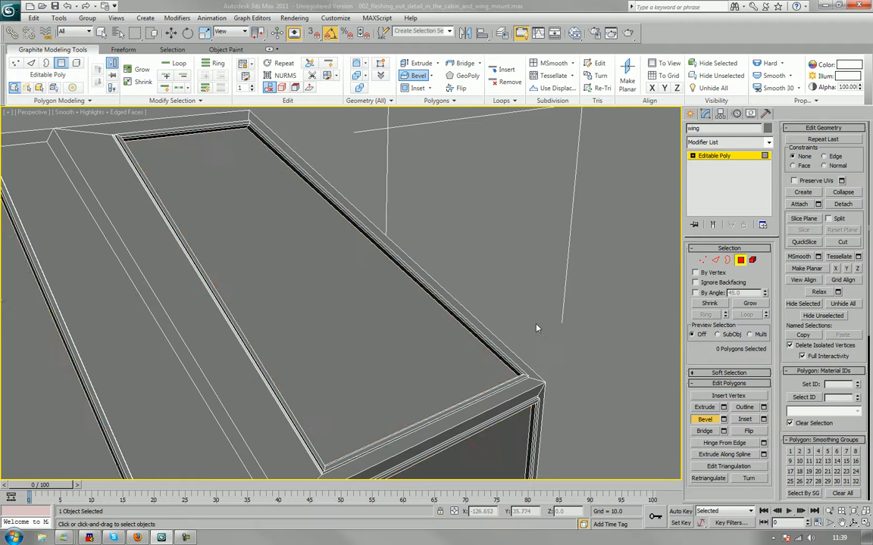
Examine the recessed panels and widened strip with and without edged faces, and check how the wing mount meets them.
{"action": "scroll", "coordinate": [537, 326], "scroll_direction": "down", "scroll_amount": 3}
{"action": "key", "text": "F4"}
{"action": "scroll", "coordinate": [412, 326], "scroll_direction": "down", "scroll_amount": 4}
{"action": "middle_click_drag", "start_coordinate": [411, 328], "coordinate": [429, 301], "text": "alt"}
{"action": "scroll", "coordinate": [429, 301], "scroll_direction": "up", "scroll_amount": 8}
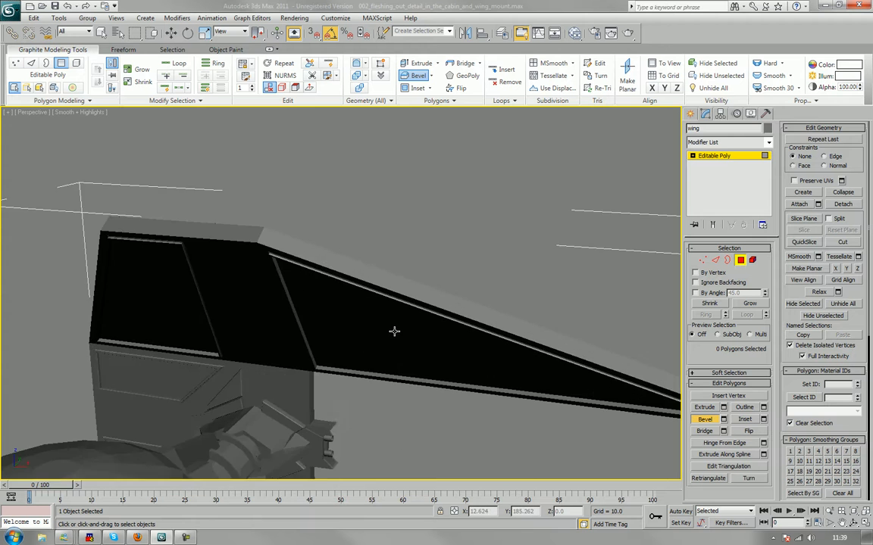
{"action": "left_click", "coordinate": [351, 345]}
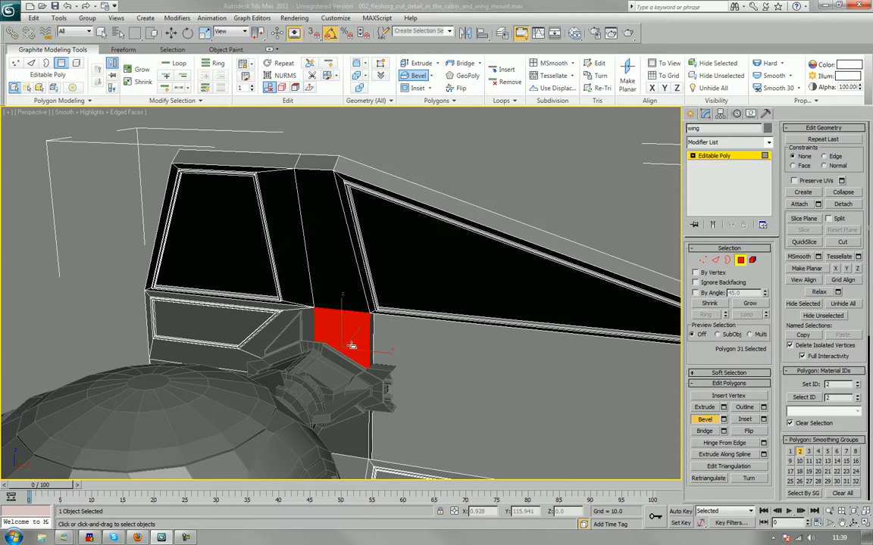
{"action": "scroll", "coordinate": [359, 344], "scroll_direction": "up", "scroll_amount": 10}
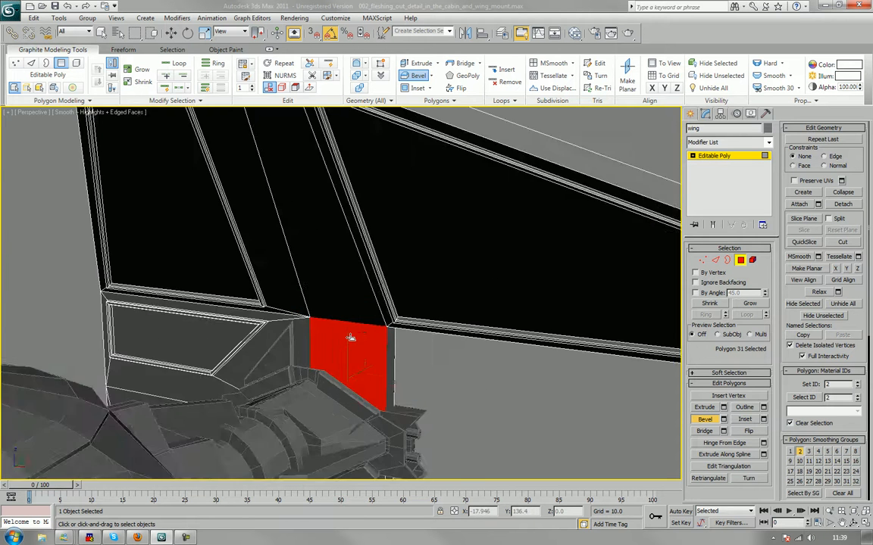
{"action": "middle_click_drag", "start_coordinate": [342, 338], "coordinate": [398, 324]}
{"action": "left_click", "coordinate": [519, 370]}
{"action": "middle_click_drag", "start_coordinate": [520, 370], "coordinate": [372, 340], "text": "alt"}
{"action": "scroll", "coordinate": [397, 347], "scroll_direction": "down", "scroll_amount": 8}
{"action": "scroll", "coordinate": [373, 340], "scroll_direction": "up", "scroll_amount": 6}
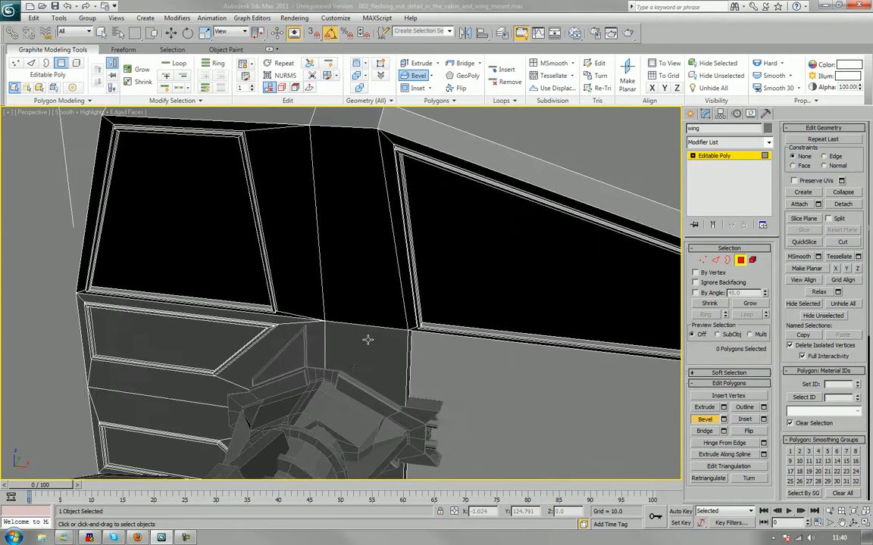
{"action": "scroll", "coordinate": [377, 356], "scroll_direction": "up", "scroll_amount": 5}
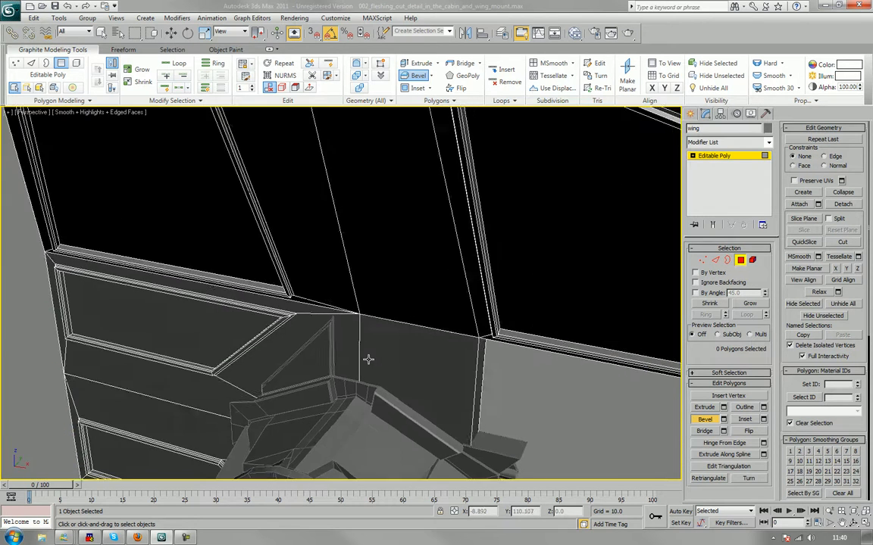
{"action": "middle_click_drag", "start_coordinate": [406, 319], "coordinate": [401, 312], "text": "alt"}
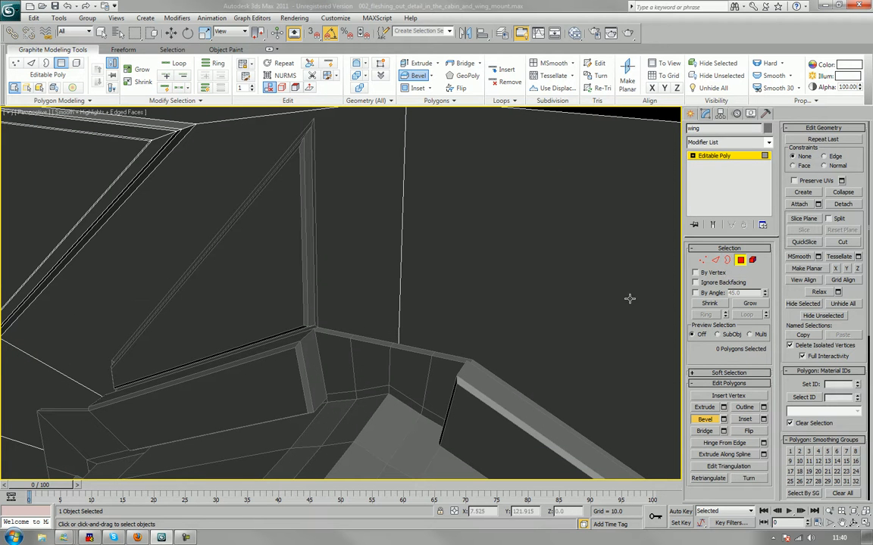
Switch from the wing to the wing mount and select the four small polygons at its upper corner.
{"action": "left_click", "coordinate": [429, 376]}
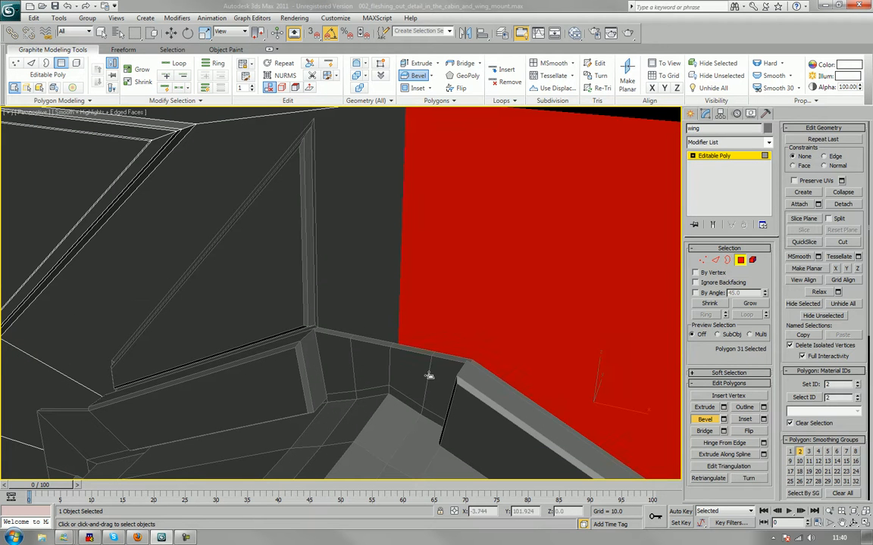
{"action": "left_click", "coordinate": [741, 260]}
{"action": "left_click", "coordinate": [420, 388]}
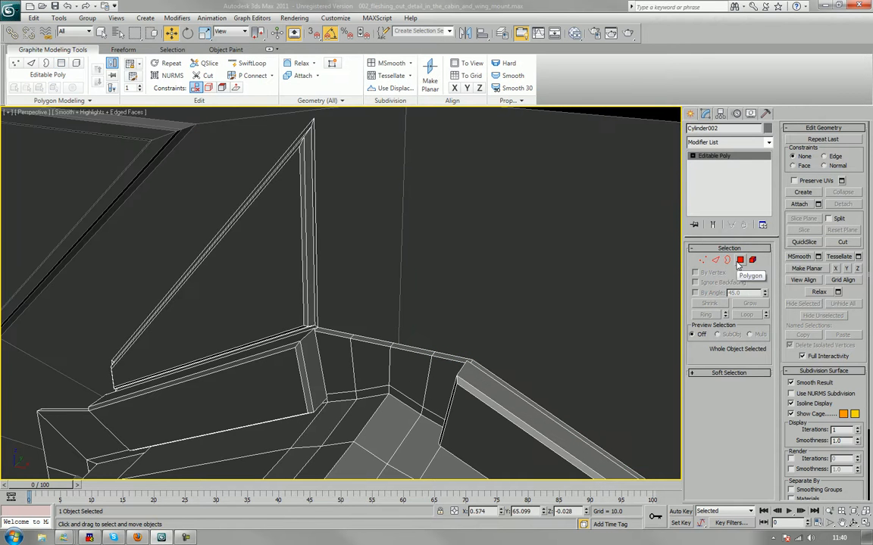
{"action": "left_click", "coordinate": [740, 260]}
{"action": "left_click", "coordinate": [415, 376]}
{"action": "left_click", "coordinate": [377, 388], "text": "ctrl"}
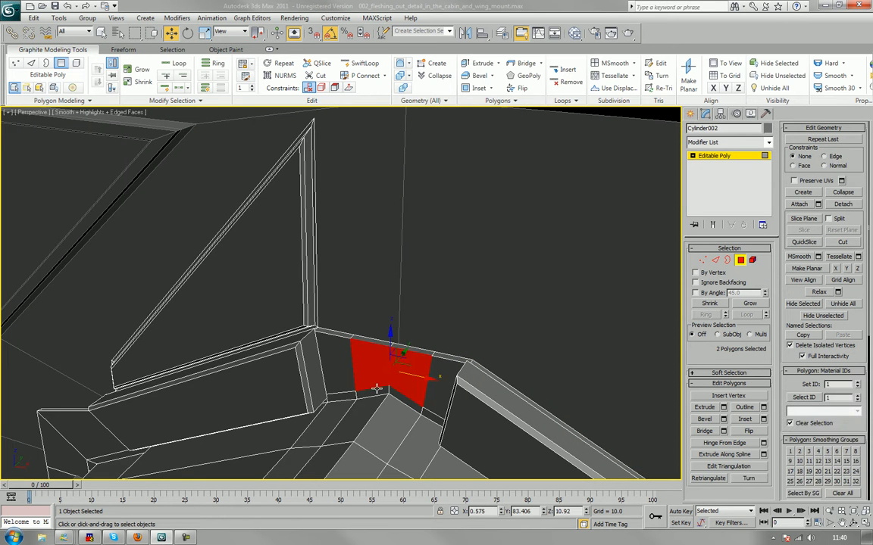
{"action": "left_click", "coordinate": [389, 393], "text": "ctrl"}
{"action": "left_click", "coordinate": [408, 398], "text": "ctrl"}
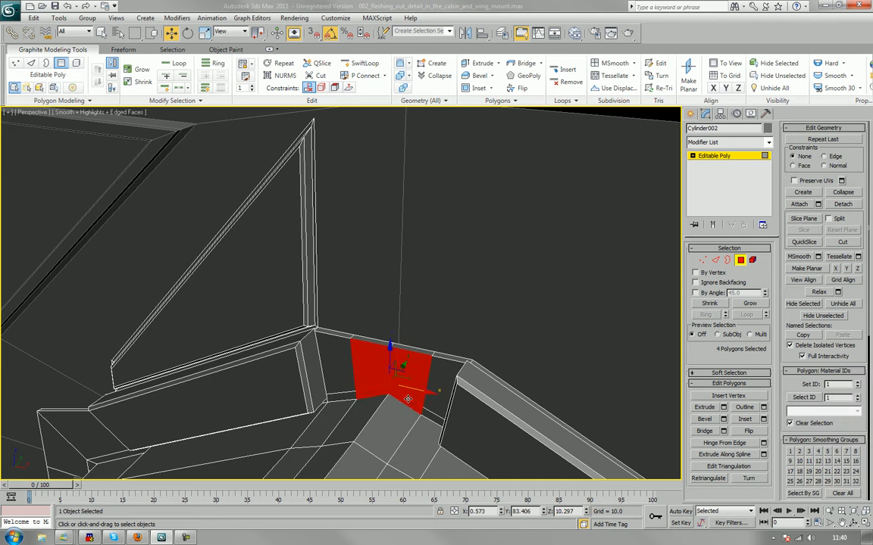
Add the four matching small polygons at the mount's lower corner to the selection.
{"action": "scroll", "coordinate": [408, 398], "scroll_direction": "down", "scroll_amount": 10}
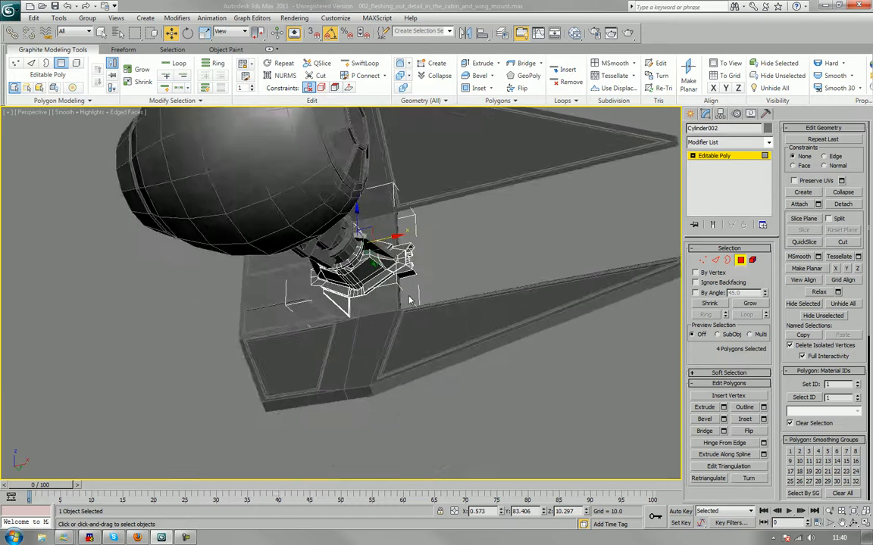
{"action": "scroll", "coordinate": [409, 301], "scroll_direction": "up", "scroll_amount": 10}
{"action": "left_click", "coordinate": [389, 292], "text": "ctrl"}
{"action": "left_click", "coordinate": [394, 286], "text": "ctrl"}
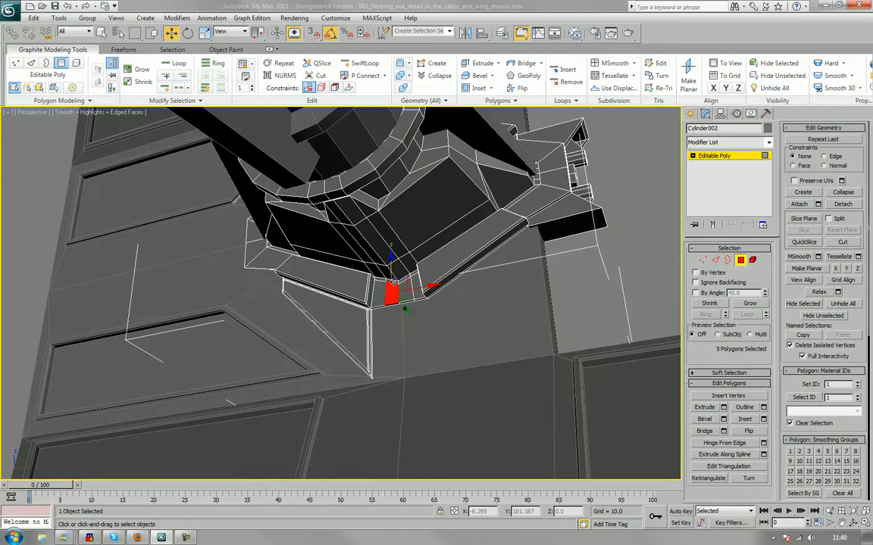
{"action": "left_click", "coordinate": [403, 282], "text": "ctrl"}
{"action": "left_click", "coordinate": [407, 291], "text": "ctrl"}
Move the mount's eight selected corner polygons along Y, away from the wing, so they protrude.
{"action": "scroll", "coordinate": [444, 272], "scroll_direction": "down", "scroll_amount": 5}
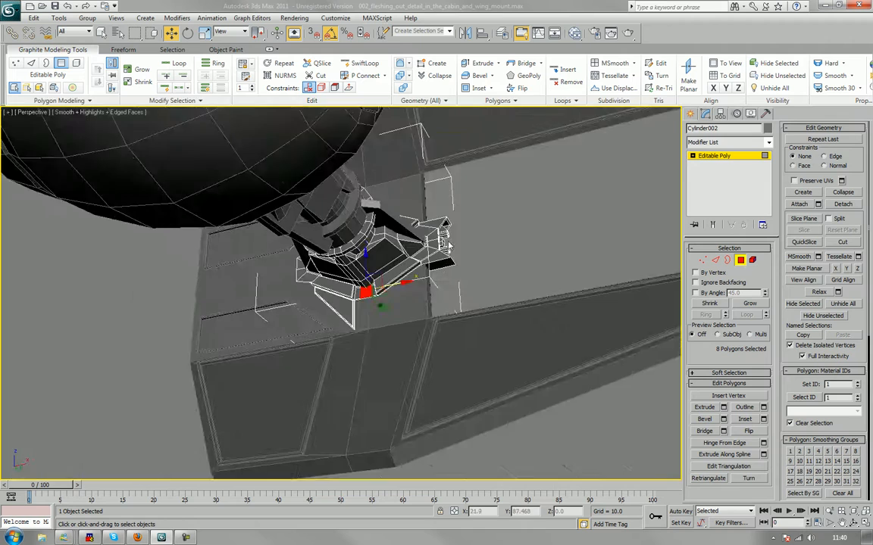
{"action": "middle_click_drag", "start_coordinate": [442, 271], "coordinate": [414, 276], "text": "alt"}
{"action": "scroll", "coordinate": [414, 277], "scroll_direction": "up", "scroll_amount": 8}
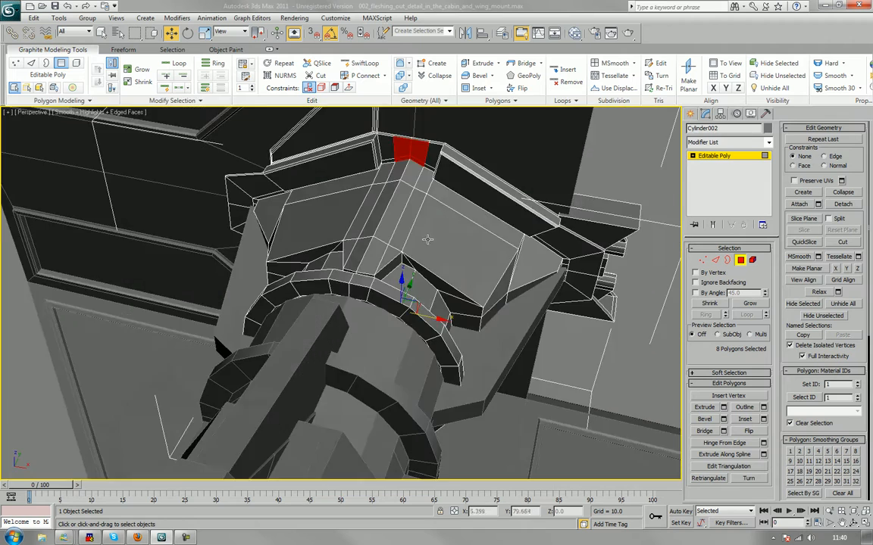
{"action": "scroll", "coordinate": [388, 335], "scroll_direction": "up", "scroll_amount": 5}
{"action": "scroll", "coordinate": [380, 248], "scroll_direction": "down", "scroll_amount": 6}
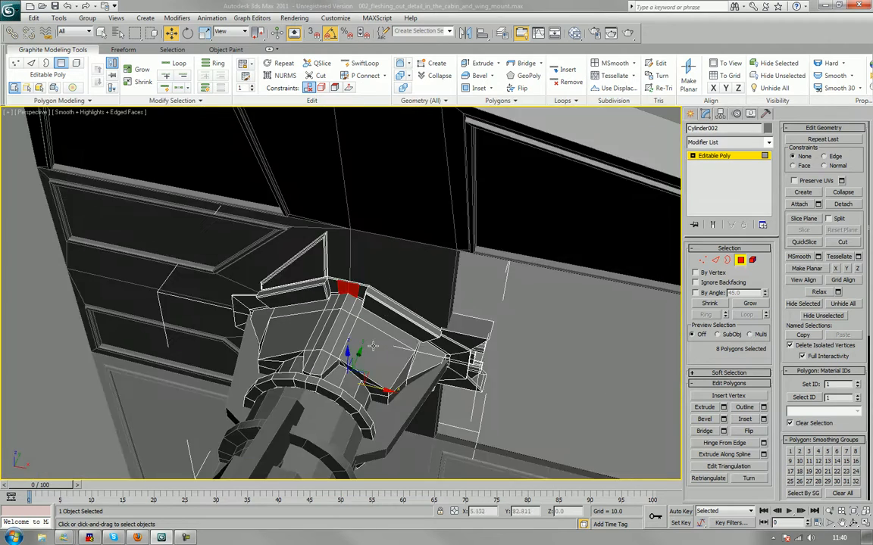
{"action": "scroll", "coordinate": [370, 379], "scroll_direction": "up", "scroll_amount": 3}
{"action": "left_click_drag", "start_coordinate": [360, 402], "coordinate": [357, 411]}
{"action": "scroll", "coordinate": [400, 324], "scroll_direction": "up", "scroll_amount": 5}
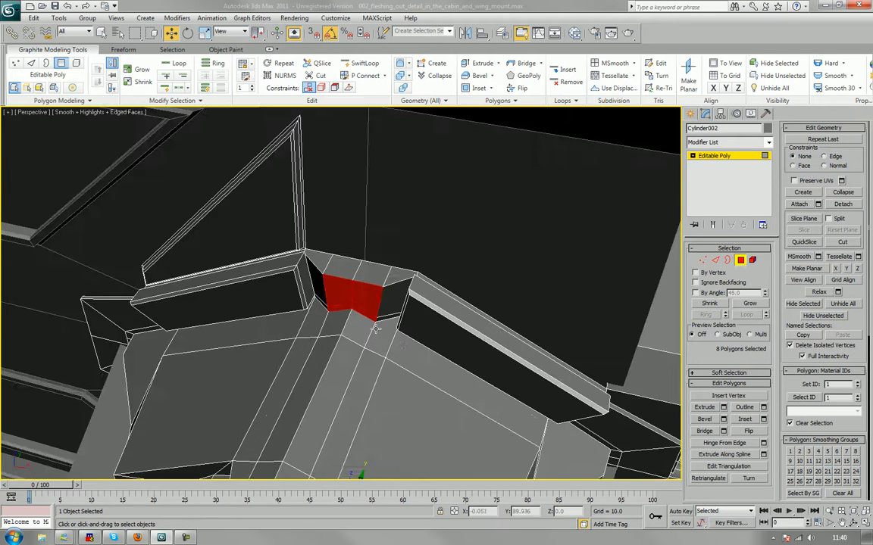
Pull a strip of new polygons upward along Z from the four back edges of the mount's upper corner.
{"action": "left_click", "coordinate": [715, 260]}
{"action": "left_click", "coordinate": [453, 322]}
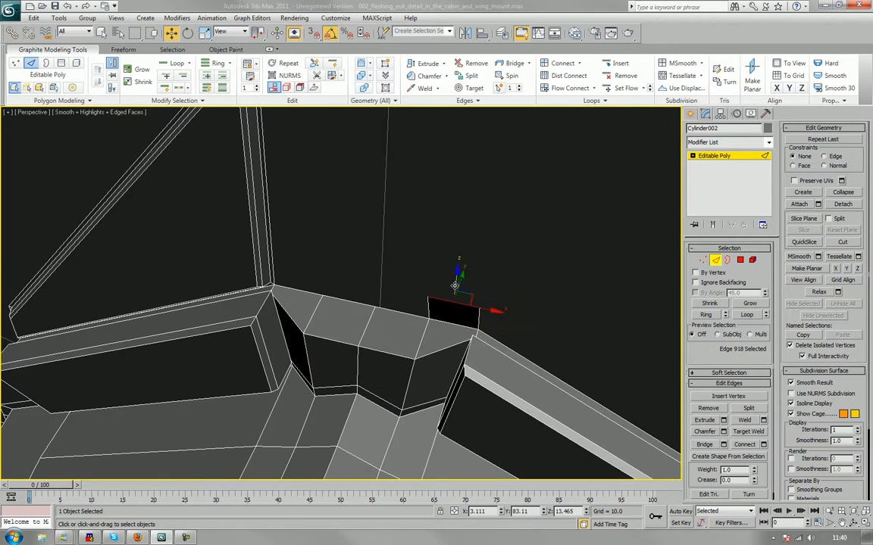
{"action": "left_click", "coordinate": [390, 308], "text": "ctrl"}
{"action": "left_click", "coordinate": [355, 303], "text": "ctrl"}
{"action": "left_click", "coordinate": [308, 300], "text": "ctrl"}
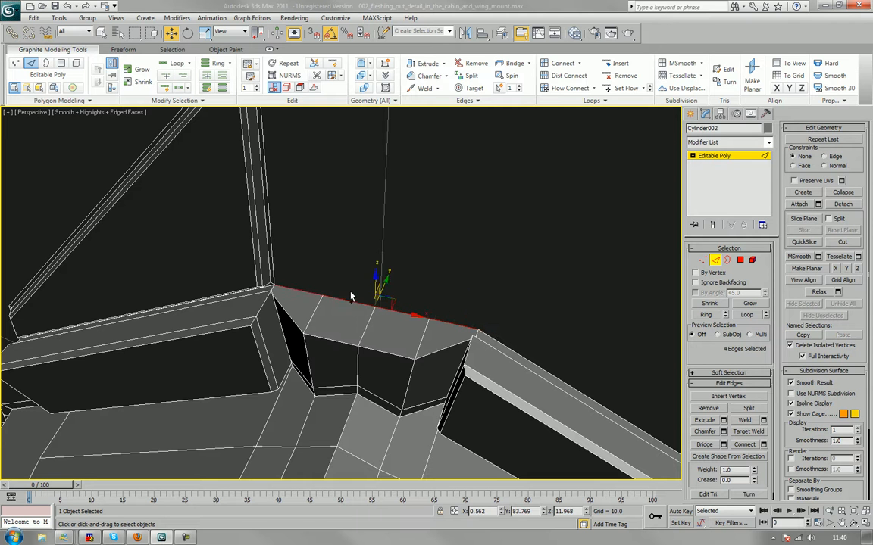
{"action": "left_click_drag", "start_coordinate": [375, 276], "coordinate": [379, 248], "text": "shift"}
Inset the corner's four top polygons together with the four polygons of the upright strip behind them.
{"action": "left_click", "coordinate": [741, 260]}
{"action": "left_click", "coordinate": [297, 315]}
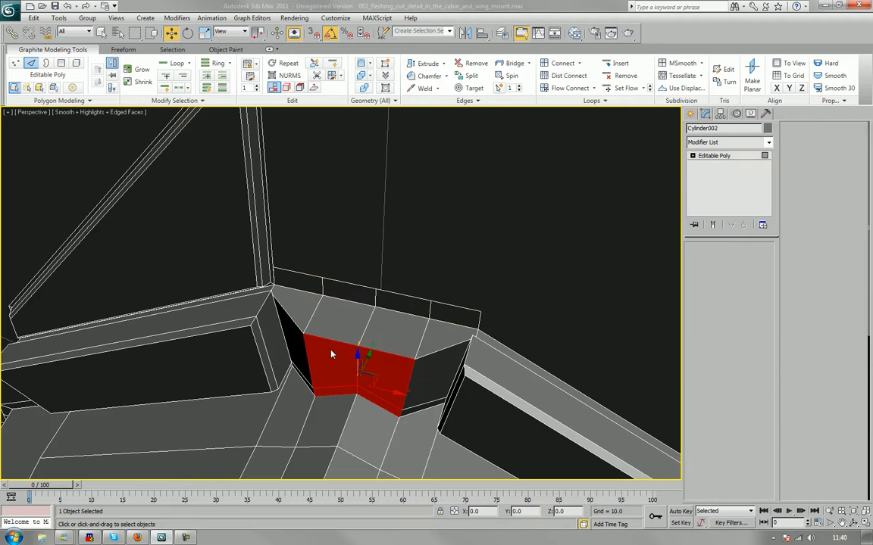
{"action": "left_click", "coordinate": [311, 301]}
{"action": "left_click", "coordinate": [310, 302], "text": "ctrl"}
{"action": "left_click", "coordinate": [337, 307], "text": "ctrl"}
{"action": "left_click", "coordinate": [393, 324], "text": "ctrl"}
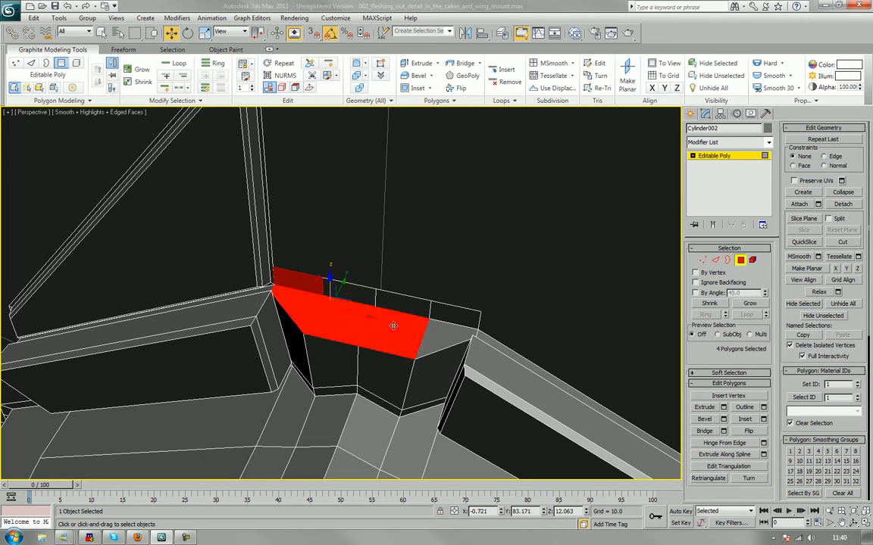
{"action": "left_click", "coordinate": [443, 327], "text": "ctrl"}
{"action": "left_click", "coordinate": [448, 315], "text": "ctrl"}
{"action": "left_click", "coordinate": [420, 307], "text": "ctrl"}
{"action": "left_click", "coordinate": [354, 298], "text": "ctrl"}
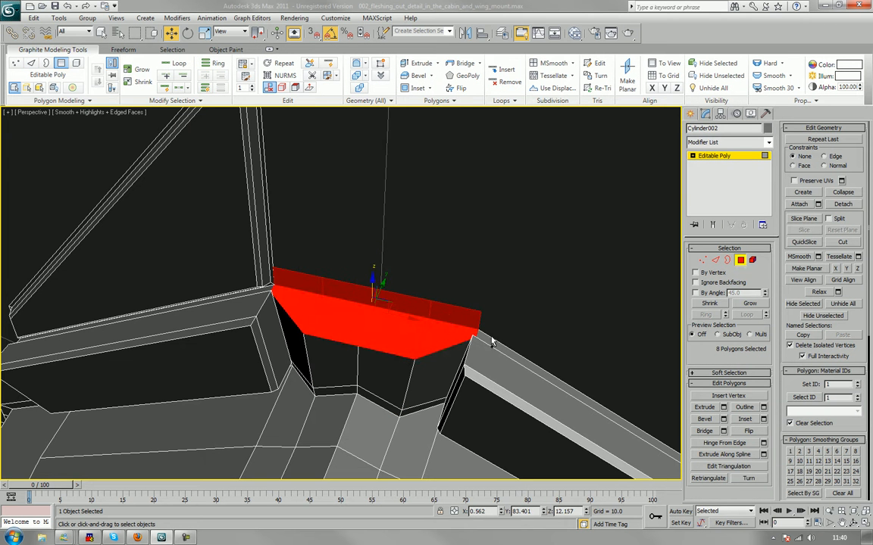
{"action": "left_click", "coordinate": [745, 419]}
{"action": "left_click_drag", "start_coordinate": [428, 335], "coordinate": [427, 334]}
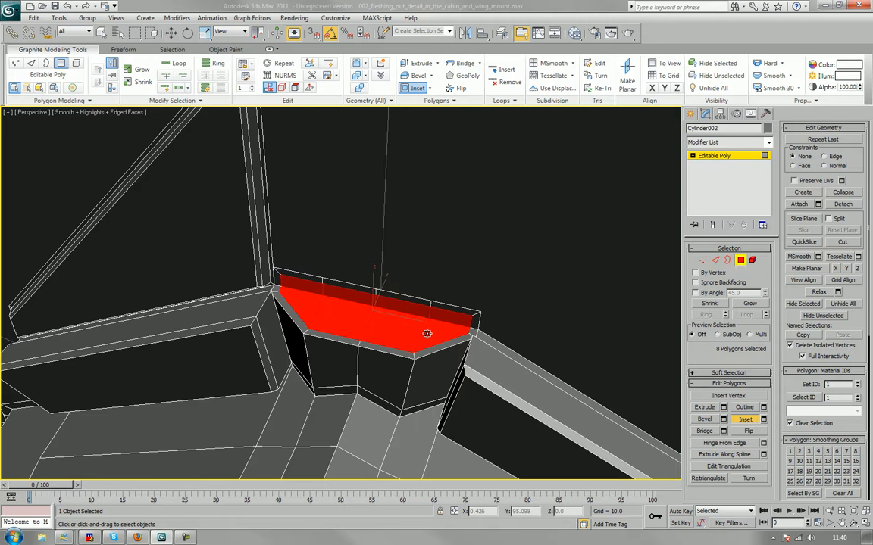
Delete all ten polygons of the upright strip behind the mount's upper corner.
{"action": "left_click", "coordinate": [477, 322]}
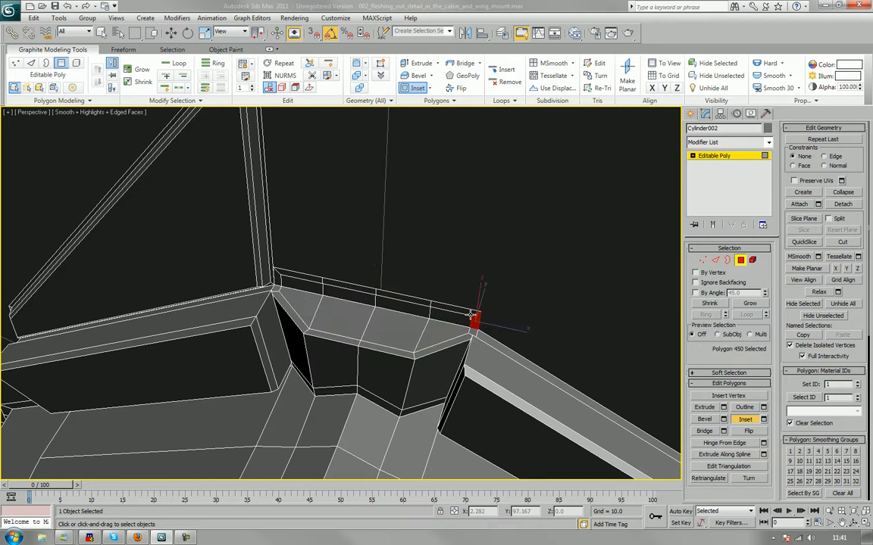
{"action": "left_click", "coordinate": [470, 314], "text": "ctrl"}
{"action": "left_click", "coordinate": [464, 317], "text": "ctrl"}
{"action": "left_click", "coordinate": [417, 309], "text": "ctrl"}
{"action": "left_click", "coordinate": [403, 300], "text": "ctrl"}
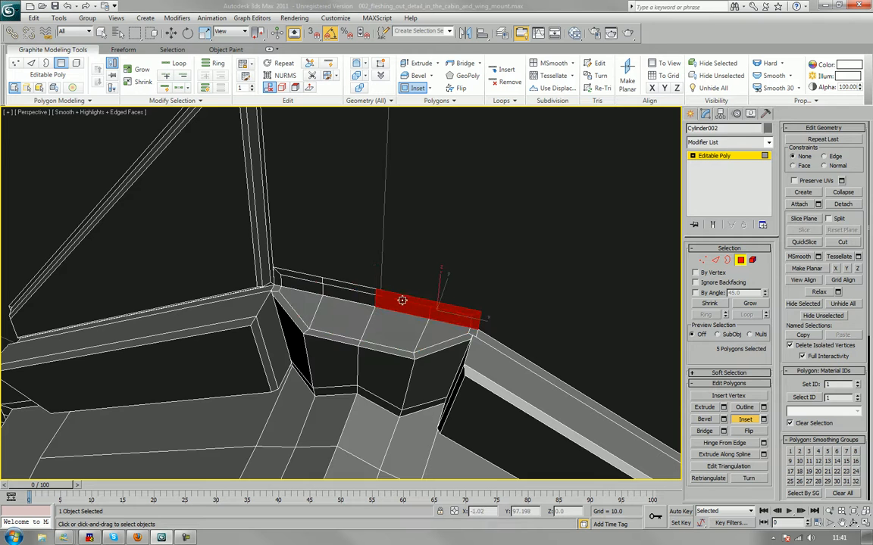
{"action": "left_click", "coordinate": [365, 290], "text": "ctrl"}
{"action": "left_click", "coordinate": [346, 292], "text": "ctrl"}
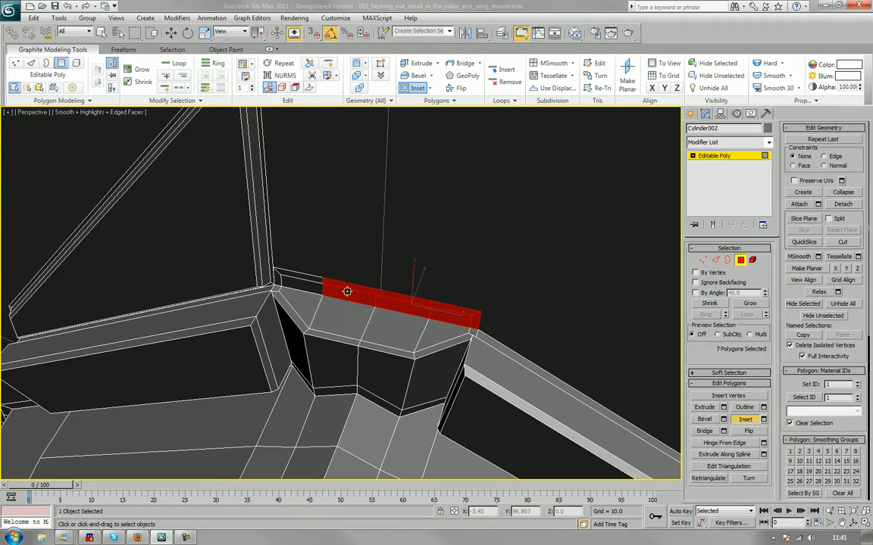
{"action": "left_click", "coordinate": [309, 282], "text": "ctrl"}
{"action": "left_click", "coordinate": [282, 279], "text": "ctrl"}
{"action": "left_click", "coordinate": [277, 281], "text": "ctrl"}
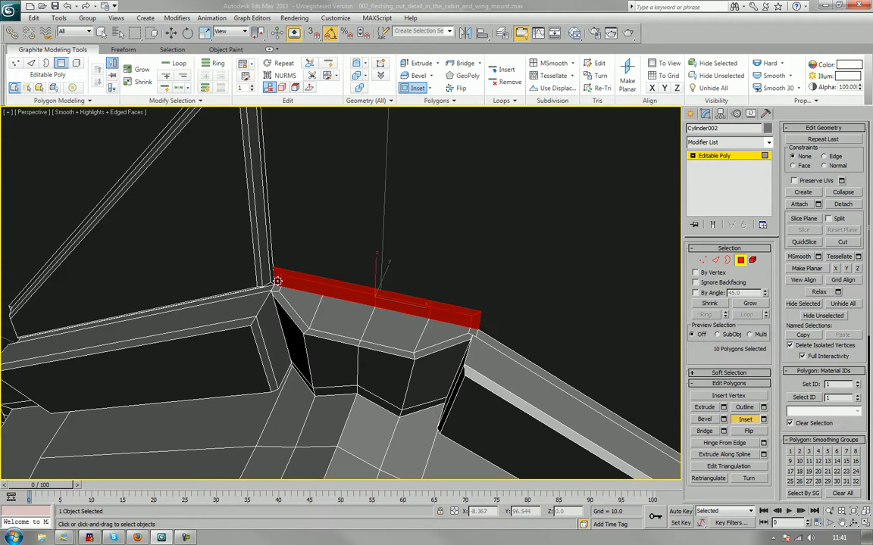
{"action": "left_click", "coordinate": [437, 290]}
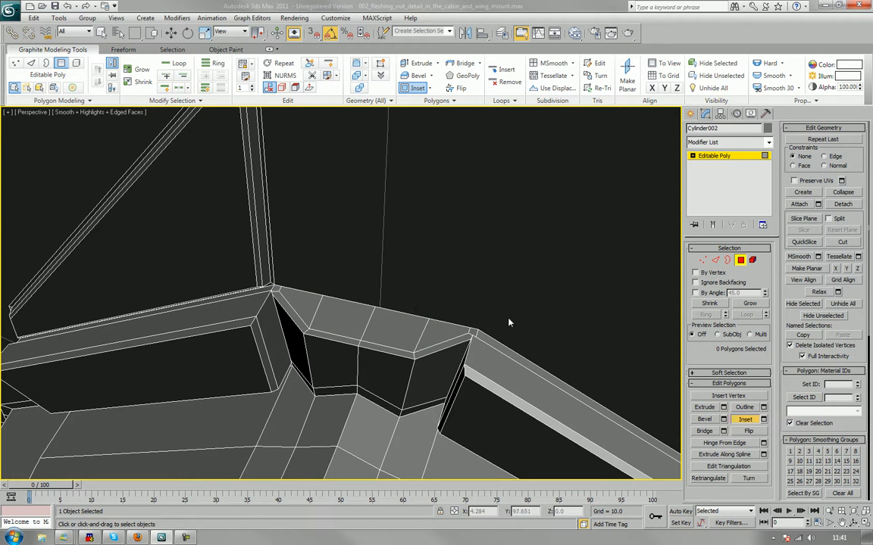
Extrude the corner's four inset top polygons upward into a column reaching the bend of the wing.
{"action": "key", "text": "w"}
{"action": "left_click", "coordinate": [439, 334]}
{"action": "left_click", "coordinate": [368, 326], "text": "ctrl"}
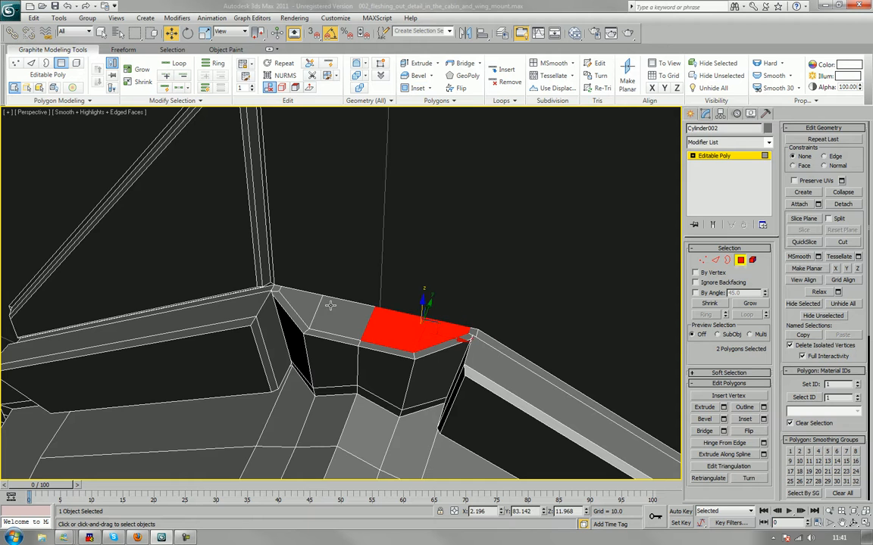
{"action": "left_click", "coordinate": [329, 308], "text": "ctrl"}
{"action": "left_click", "coordinate": [311, 300], "text": "ctrl"}
{"action": "scroll", "coordinate": [314, 298], "scroll_direction": "down", "scroll_amount": 5}
{"action": "middle_click_drag", "start_coordinate": [313, 298], "coordinate": [468, 315], "text": "alt"}
{"action": "scroll", "coordinate": [425, 321], "scroll_direction": "up", "scroll_amount": 3}
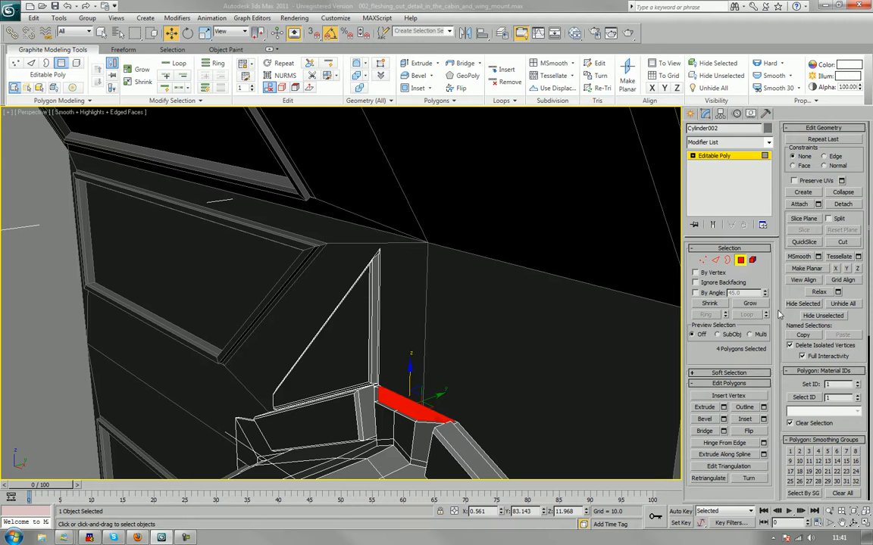
{"action": "left_click", "coordinate": [704, 408]}
{"action": "left_click_drag", "start_coordinate": [367, 371], "coordinate": [410, 369]}
Try rotating the column's four end polygons to tilt them, and undo the rotation.
{"action": "scroll", "coordinate": [472, 362], "scroll_direction": "up", "scroll_amount": 3}
{"action": "middle_click_drag", "start_coordinate": [512, 297], "coordinate": [500, 375]}
{"action": "key", "text": "e"}
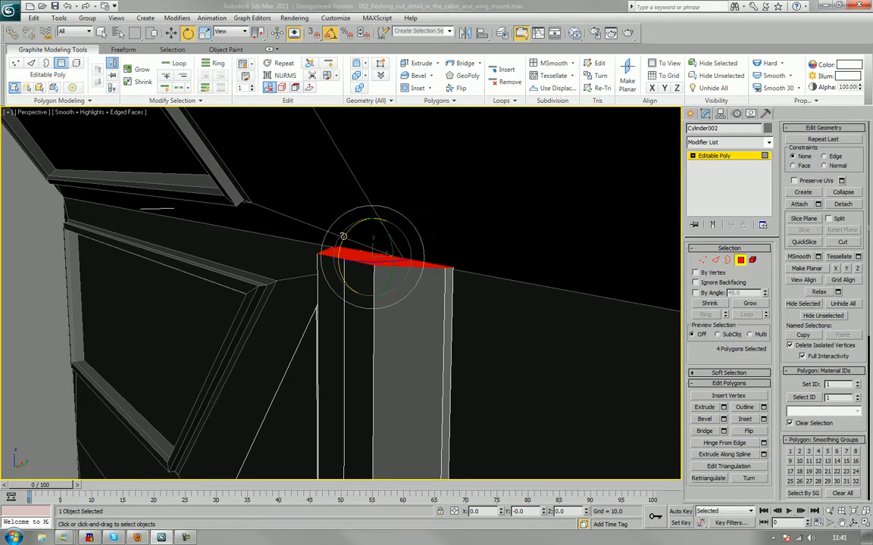
{"action": "left_click_drag", "start_coordinate": [343, 237], "coordinate": [347, 245]}
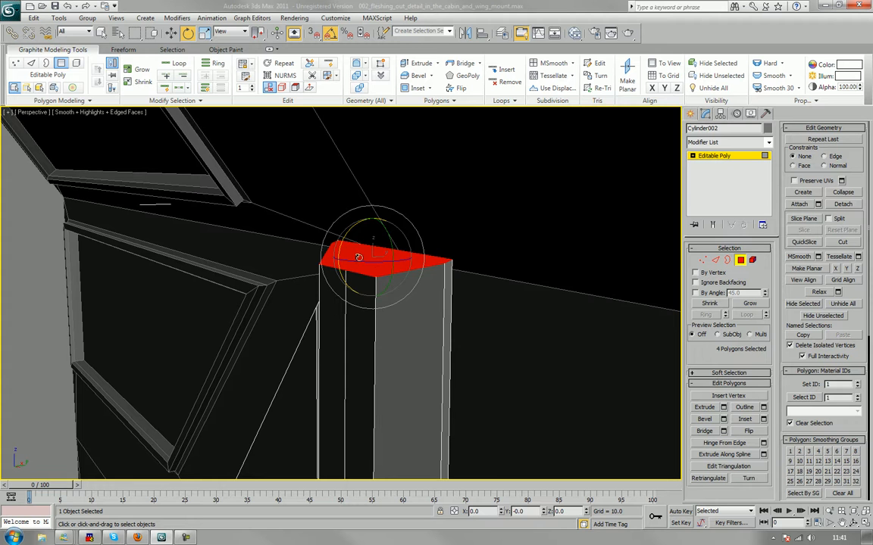
{"action": "key", "text": "ctrl+z"}
Lower the two outer edges of the column's upper end by about 0.76 along Z to slope it.
{"action": "middle_click_drag", "start_coordinate": [407, 283], "coordinate": [454, 318], "text": "alt"}
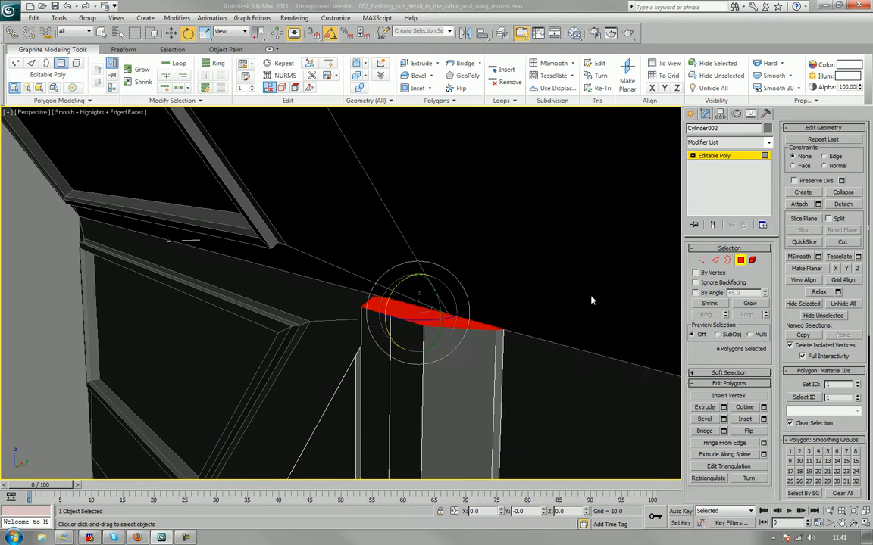
{"action": "left_click", "coordinate": [715, 263]}
{"action": "left_click", "coordinate": [402, 317]}
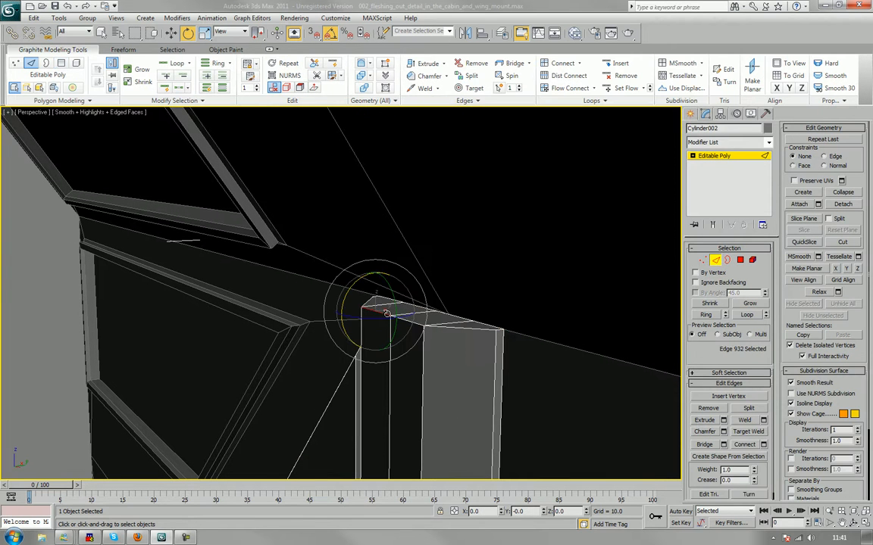
{"action": "left_click", "coordinate": [405, 321], "text": "ctrl"}
{"action": "key", "text": "w"}
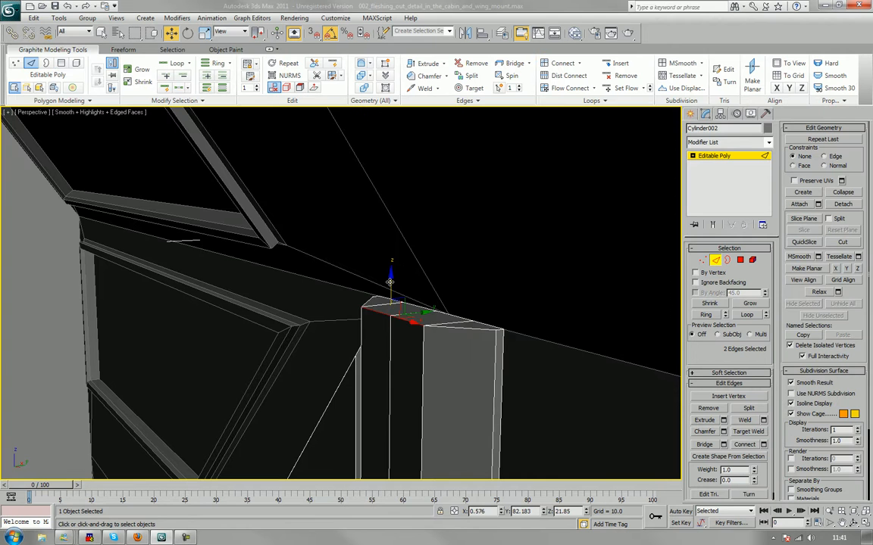
{"action": "left_click_drag", "start_coordinate": [390, 284], "coordinate": [388, 308]}
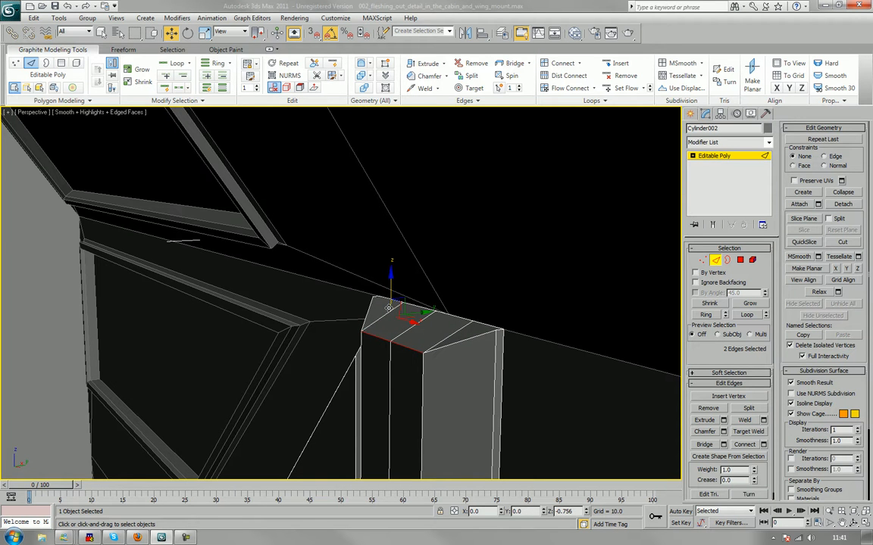
Cut across the column's sloped upper end, starting from its back corner.
{"action": "middle_click_drag", "start_coordinate": [428, 332], "coordinate": [492, 335], "text": "alt"}
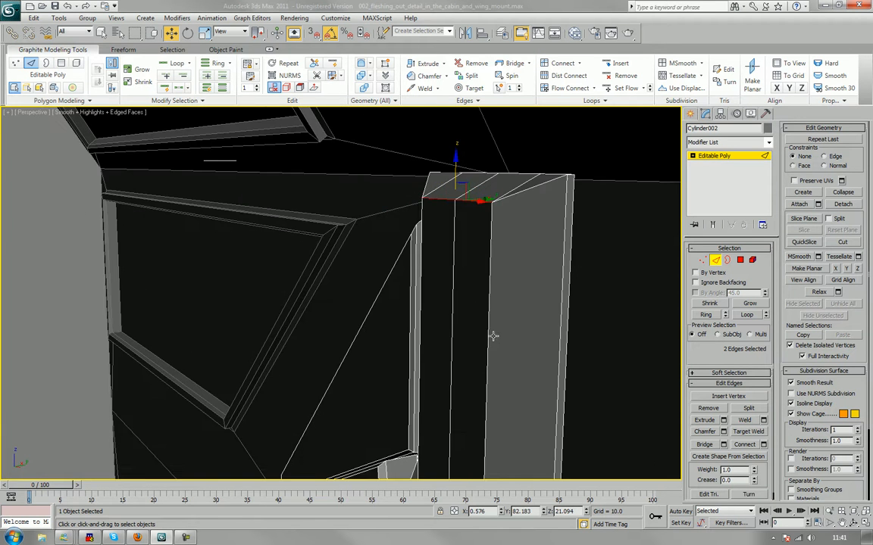
{"action": "middle_click_drag", "start_coordinate": [541, 301], "coordinate": [535, 381], "text": "alt"}
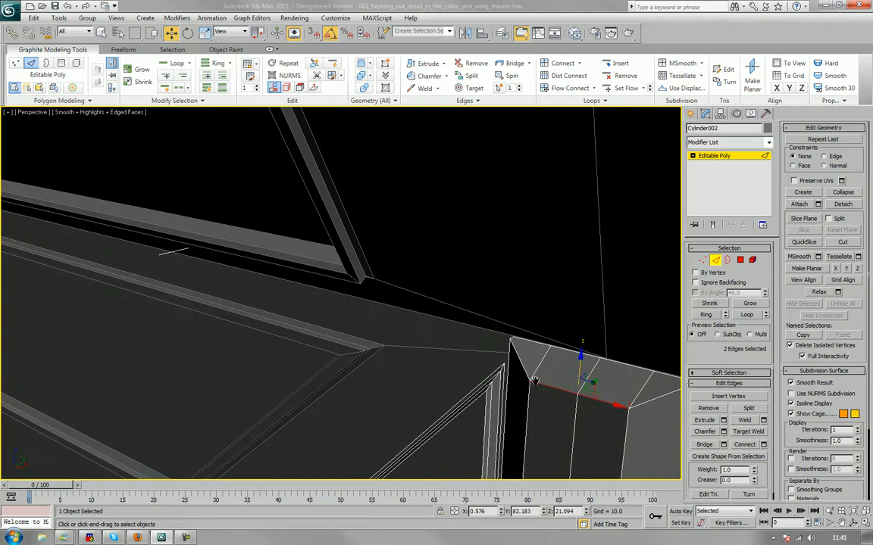
{"action": "left_click", "coordinate": [847, 244]}
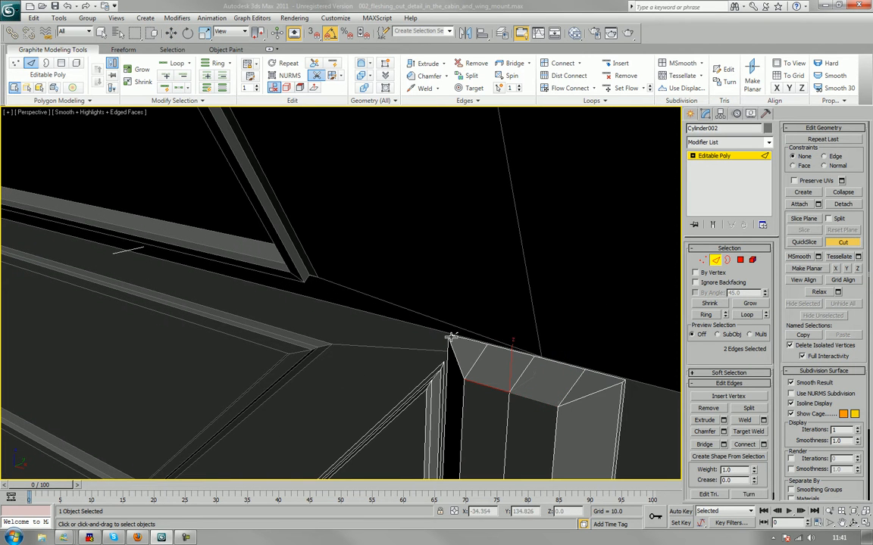
{"action": "left_click", "coordinate": [450, 337]}
{"action": "middle_click_drag", "start_coordinate": [622, 405], "coordinate": [473, 307], "text": "alt"}
Extrude the eight polygons of the column's upper end by a short amount.
{"action": "left_click", "coordinate": [740, 261]}
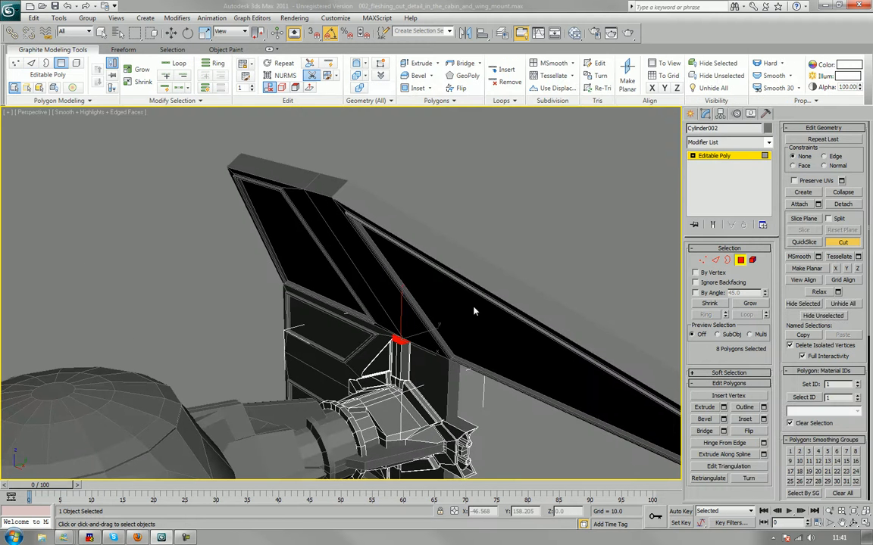
{"action": "scroll", "coordinate": [430, 296], "scroll_direction": "up", "scroll_amount": 3}
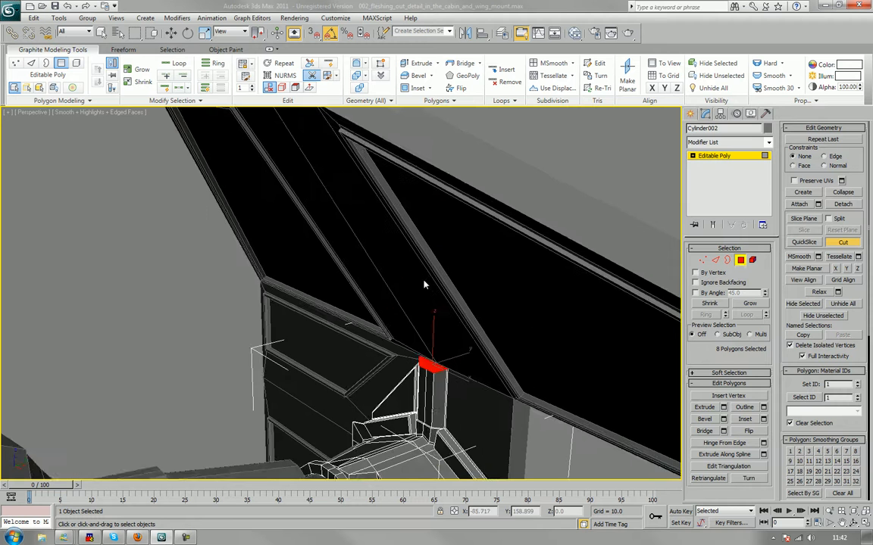
{"action": "middle_click_drag", "start_coordinate": [425, 287], "coordinate": [421, 285], "text": "alt"}
{"action": "left_click", "coordinate": [701, 409]}
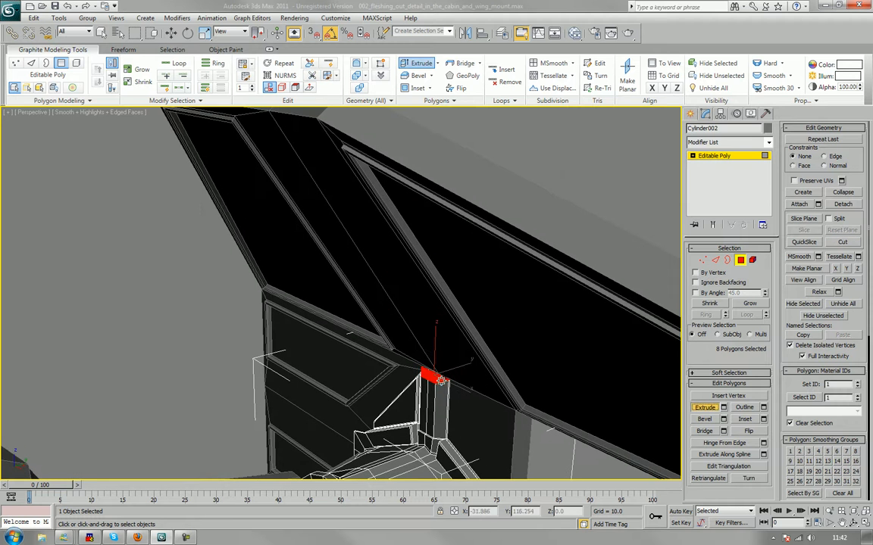
{"action": "left_click_drag", "start_coordinate": [440, 379], "coordinate": [441, 371]}
Try cloning the eight end polygons to an element farther up the wing, and undo the clone.
{"action": "key", "text": "w"}
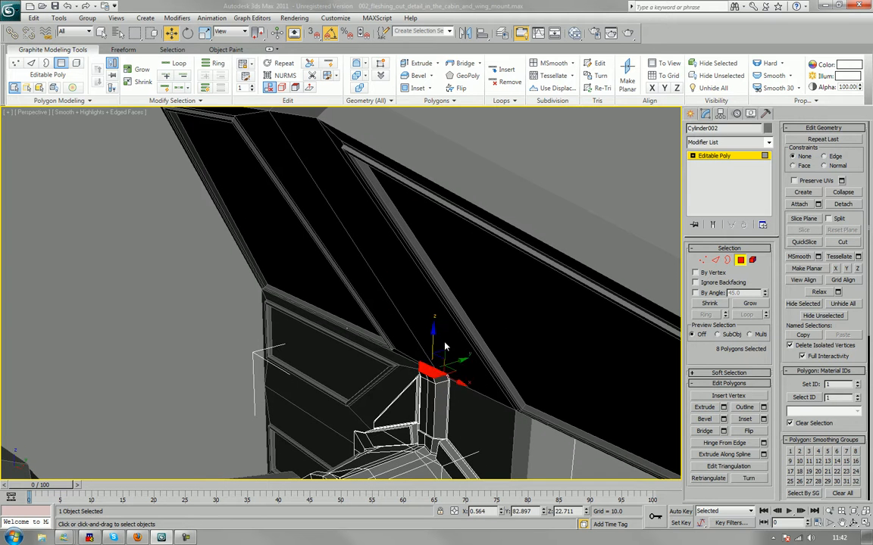
{"action": "middle_click_drag", "start_coordinate": [445, 346], "coordinate": [459, 385], "text": "alt"}
{"action": "mouse_move", "coordinate": [459, 384]}
{"action": "left_mouse_down", "text": "shift"}
{"action": "mouse_move", "coordinate": [422, 379]}
{"action": "mouse_move", "coordinate": [323, 220]}
{"action": "left_mouse_up", "text": "shift"}
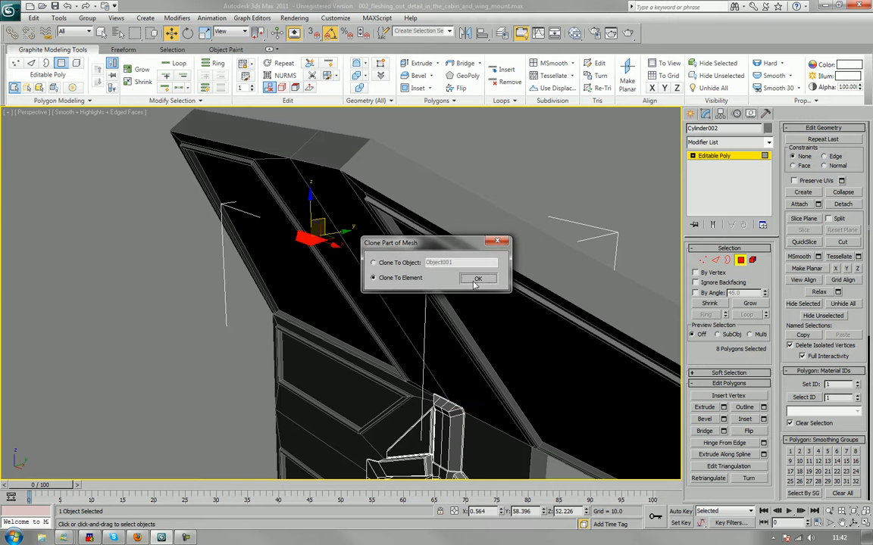
{"action": "left_click", "coordinate": [473, 279]}
{"action": "key", "text": "ctrl+z"}
Move the eight end polygons up to the wing's upper edge and shift them along X to about 9.26, stretching the column along the centre strip.
{"action": "left_click_drag", "start_coordinate": [457, 388], "coordinate": [257, 137]}
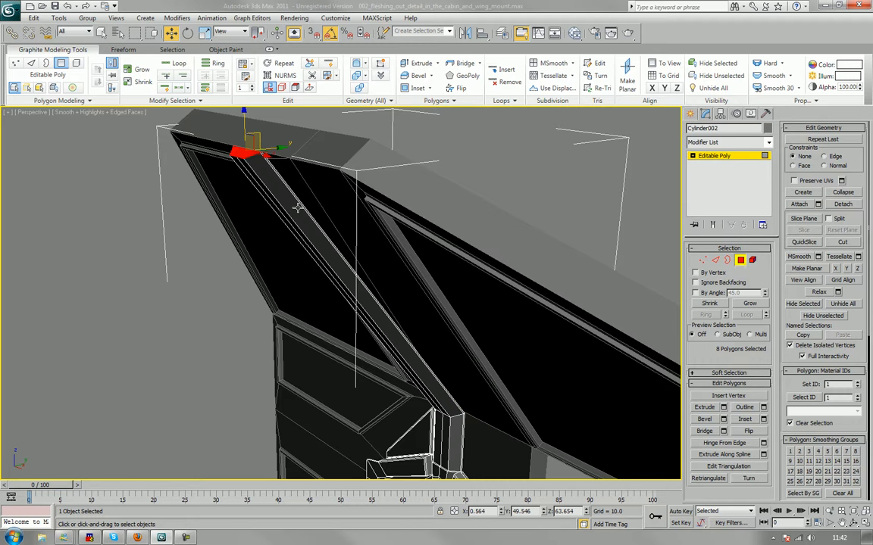
{"action": "middle_click_drag", "start_coordinate": [303, 204], "coordinate": [321, 269], "text": "alt"}
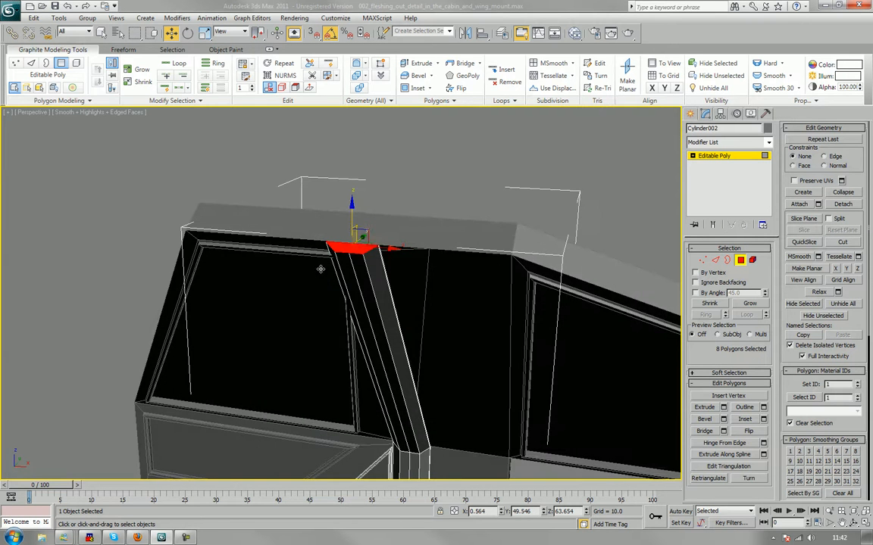
{"action": "left_click_drag", "start_coordinate": [384, 260], "coordinate": [466, 273]}
{"action": "scroll", "coordinate": [465, 278], "scroll_direction": "down", "scroll_amount": 3}
{"action": "middle_click_drag", "start_coordinate": [465, 278], "coordinate": [416, 308], "text": "alt"}
{"action": "scroll", "coordinate": [471, 294], "scroll_direction": "down", "scroll_amount": 3}
{"action": "scroll", "coordinate": [470, 296], "scroll_direction": "down", "scroll_amount": 3}
{"action": "scroll", "coordinate": [412, 314], "scroll_direction": "up", "scroll_amount": 2}
{"action": "scroll", "coordinate": [412, 313], "scroll_direction": "up", "scroll_amount": 5}
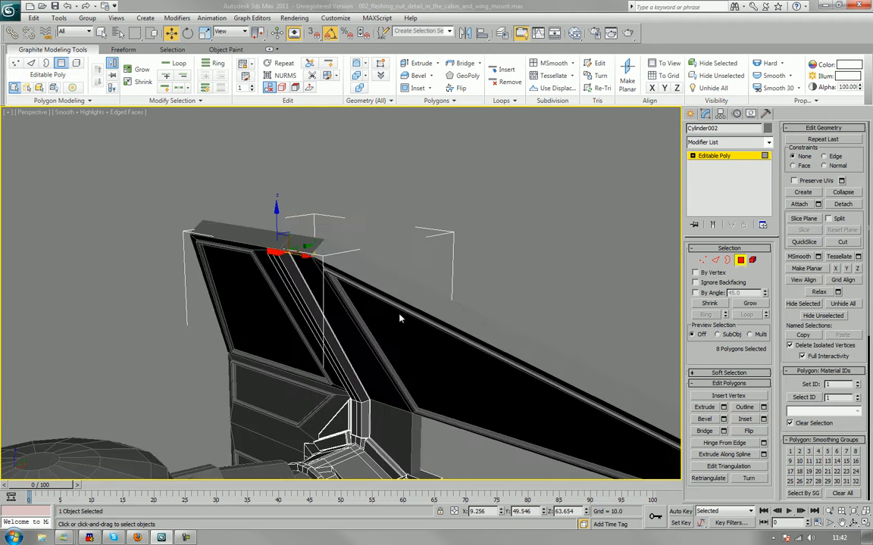
Move the two outer edges of the strut's upper end down and towards the wing, to Y 49.321 and Z 61.999, and deselect them.
{"action": "scroll", "coordinate": [370, 264], "scroll_direction": "up", "scroll_amount": 3}
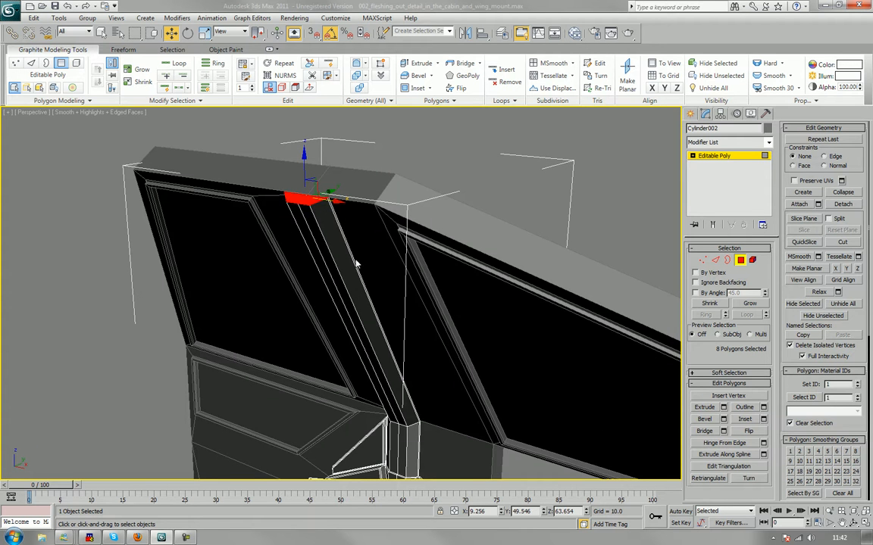
{"action": "middle_click_drag", "start_coordinate": [356, 260], "coordinate": [391, 312]}
{"action": "scroll", "coordinate": [358, 284], "scroll_direction": "up", "scroll_amount": 2}
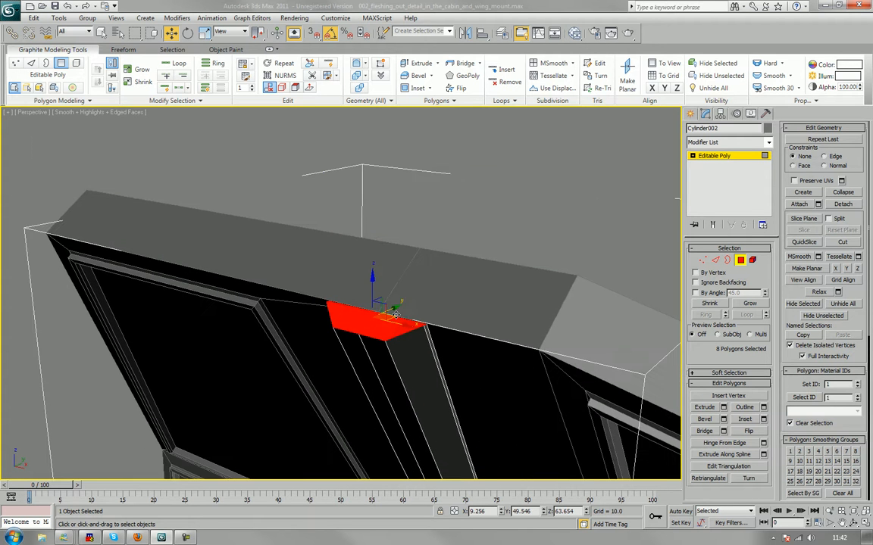
{"action": "left_click", "coordinate": [715, 260]}
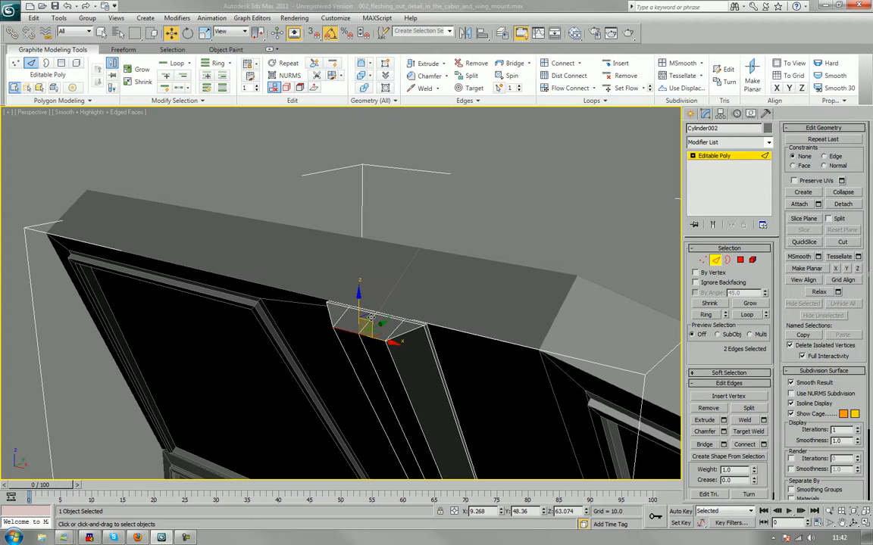
{"action": "left_click_drag", "start_coordinate": [371, 327], "coordinate": [380, 331]}
{"action": "scroll", "coordinate": [514, 222], "scroll_direction": "down", "scroll_amount": 5}
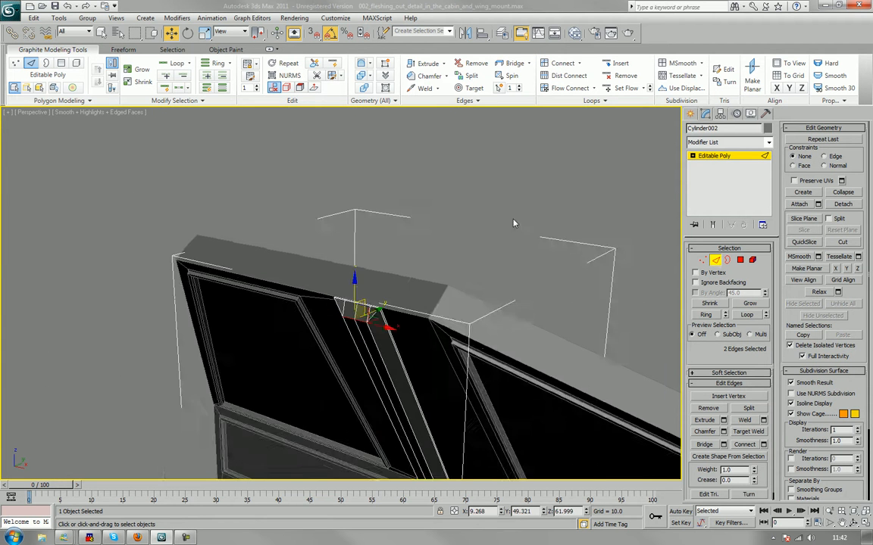
{"action": "left_click", "coordinate": [520, 220]}
{"action": "middle_click_drag", "start_coordinate": [482, 250], "coordinate": [477, 288], "text": "alt"}
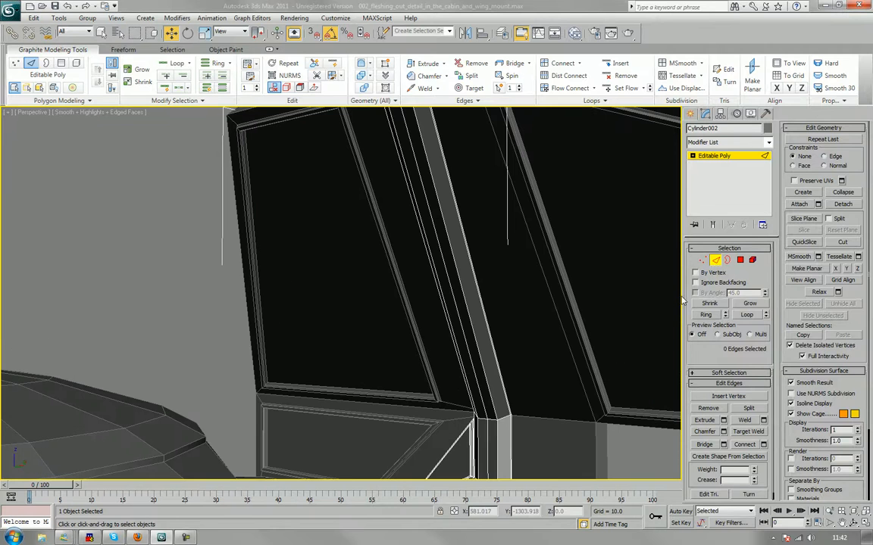
Inset the four front polygons of the strut and its column, running across the bend from the wing's upper edge downwards.
{"action": "left_click", "coordinate": [742, 260]}
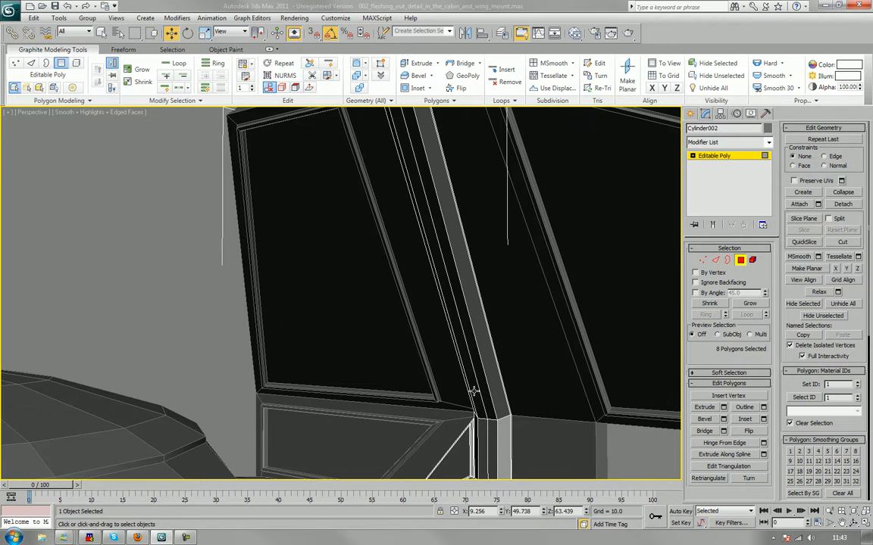
{"action": "left_click", "coordinate": [476, 388]}
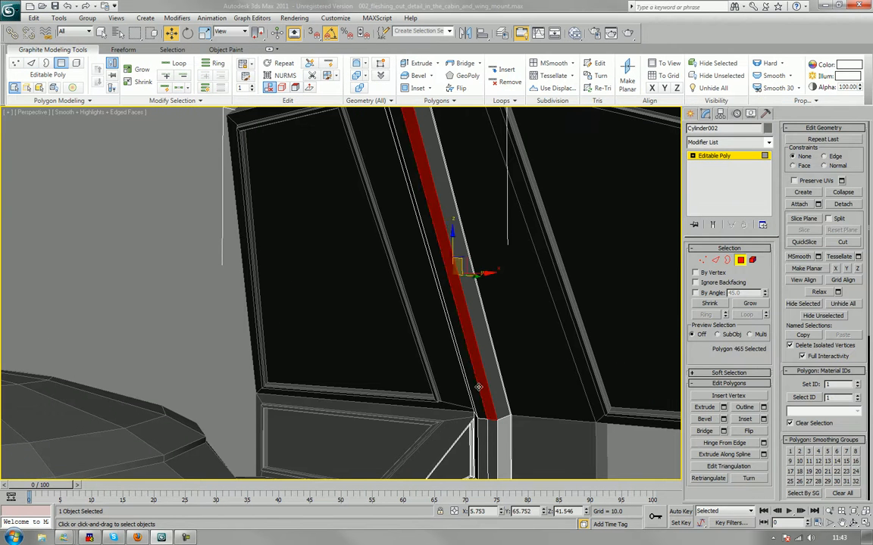
{"action": "left_click", "coordinate": [484, 432], "text": "ctrl"}
{"action": "left_click", "coordinate": [490, 434], "text": "ctrl"}
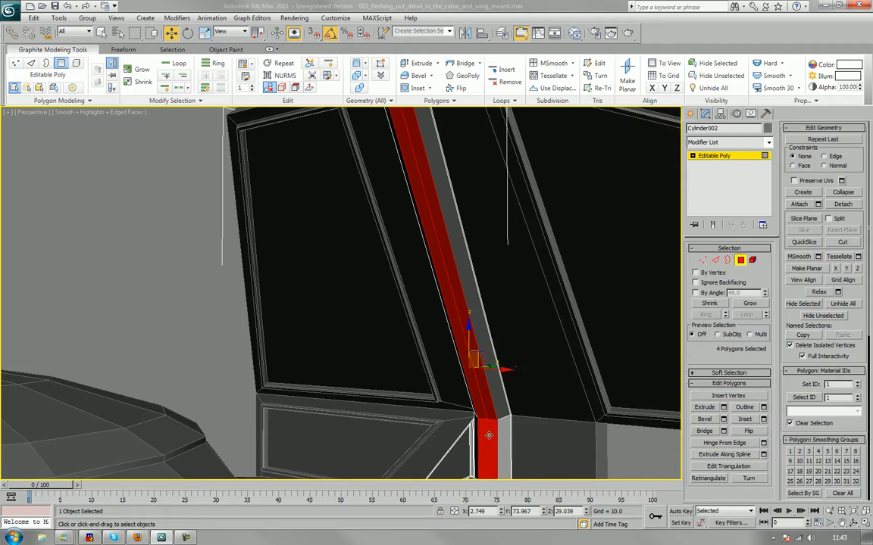
{"action": "middle_click_drag", "start_coordinate": [490, 435], "coordinate": [512, 378]}
{"action": "scroll", "coordinate": [506, 328], "scroll_direction": "down", "scroll_amount": 3}
{"action": "middle_click_drag", "start_coordinate": [506, 327], "coordinate": [532, 345], "text": "alt"}
{"action": "scroll", "coordinate": [501, 333], "scroll_direction": "up", "scroll_amount": 4}
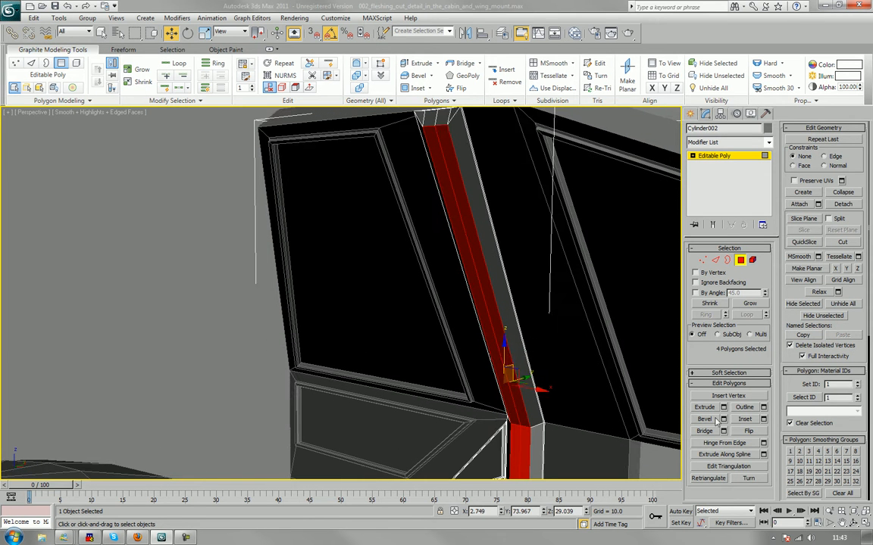
{"action": "left_click", "coordinate": [739, 419]}
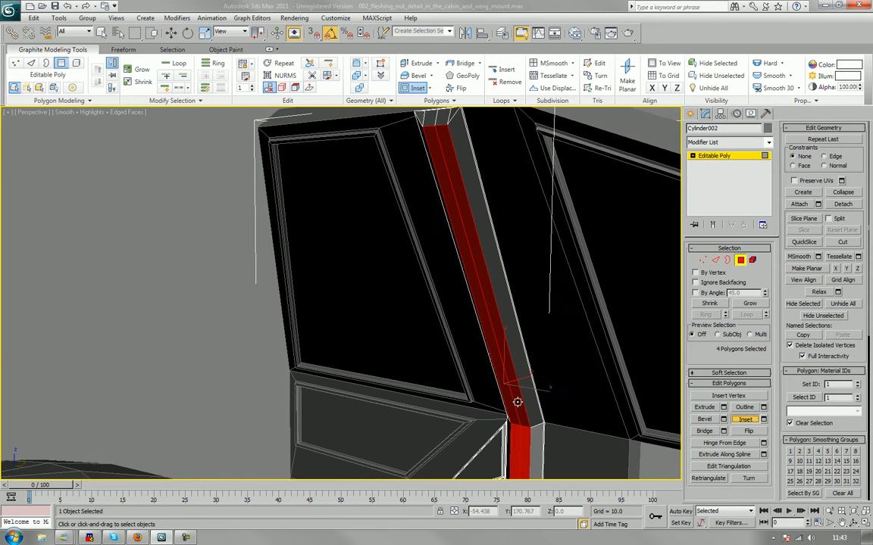
{"action": "left_click_drag", "start_coordinate": [517, 402], "coordinate": [517, 400]}
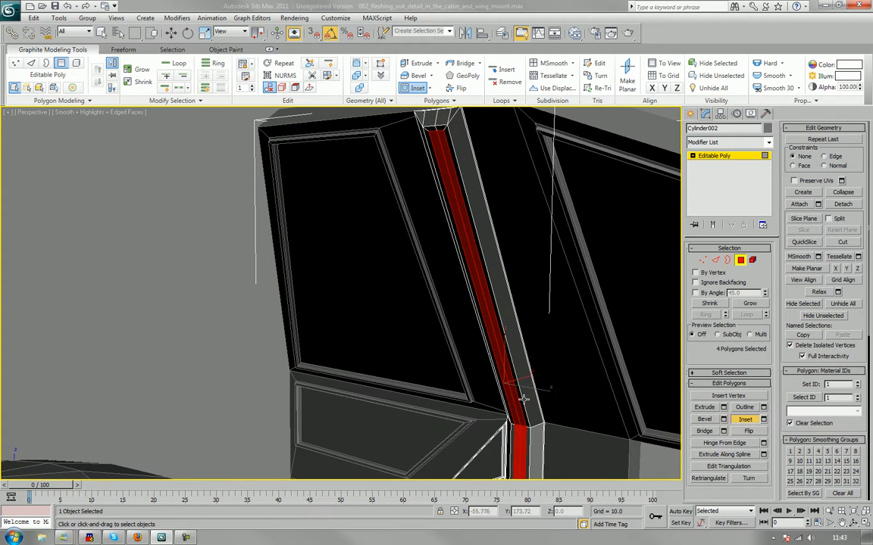
Bevel the inset strut polygons inwards into a narrower recessed groove, and deselect the wing mount.
{"action": "key", "text": "ctrl+shift+b"}
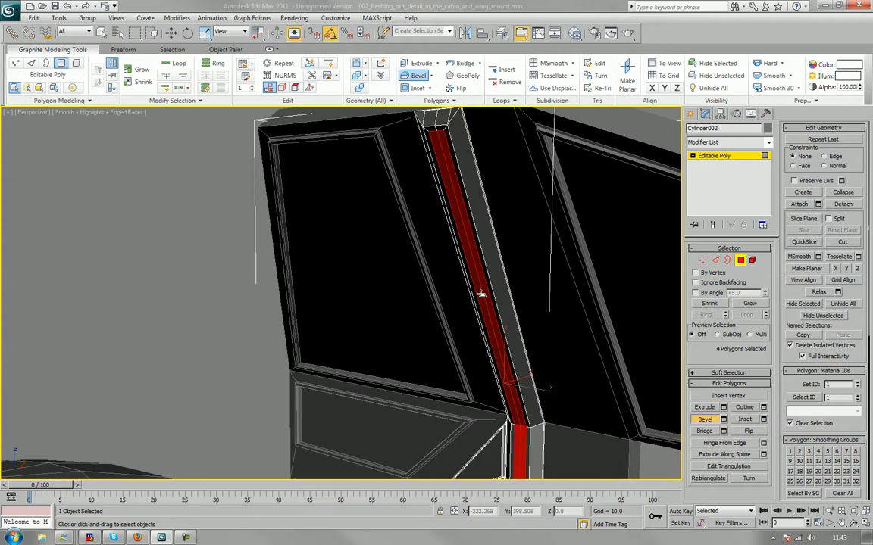
{"action": "left_click_drag", "start_coordinate": [480, 295], "coordinate": [480, 296]}
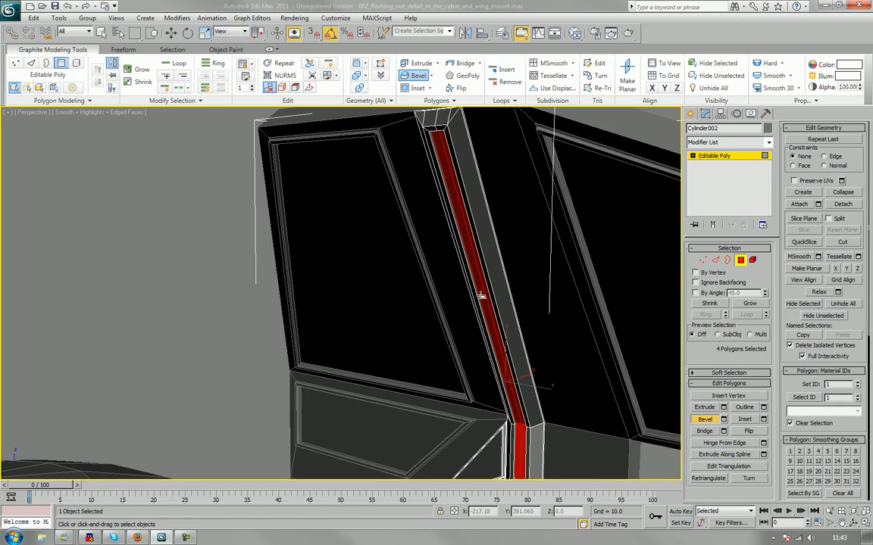
{"action": "left_click", "coordinate": [480, 296]}
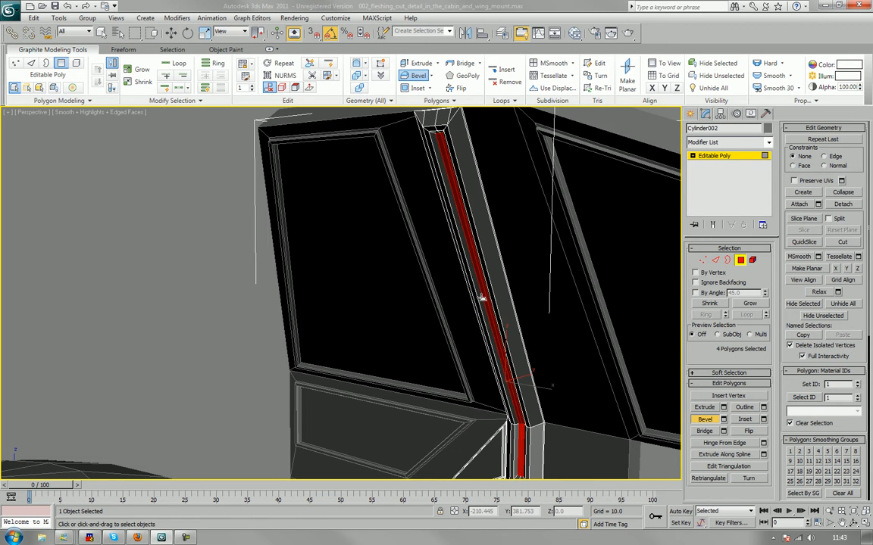
{"action": "left_click", "coordinate": [747, 263]}
{"action": "left_click", "coordinate": [197, 253]}
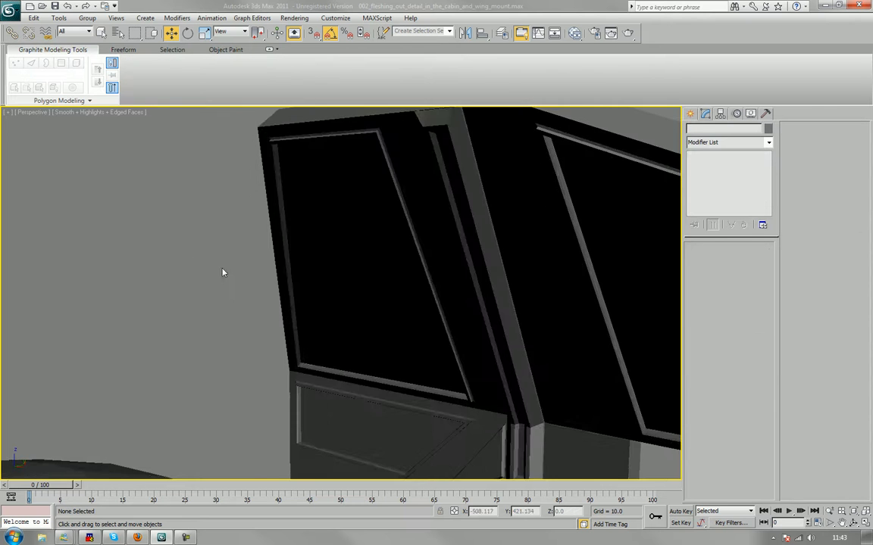
{"action": "middle_click_drag", "start_coordinate": [223, 273], "coordinate": [360, 246], "text": "alt"}
{"action": "middle_click_drag", "start_coordinate": [326, 243], "coordinate": [240, 232], "text": "alt"}
{"action": "scroll", "coordinate": [240, 233], "scroll_direction": "down", "scroll_amount": 2}
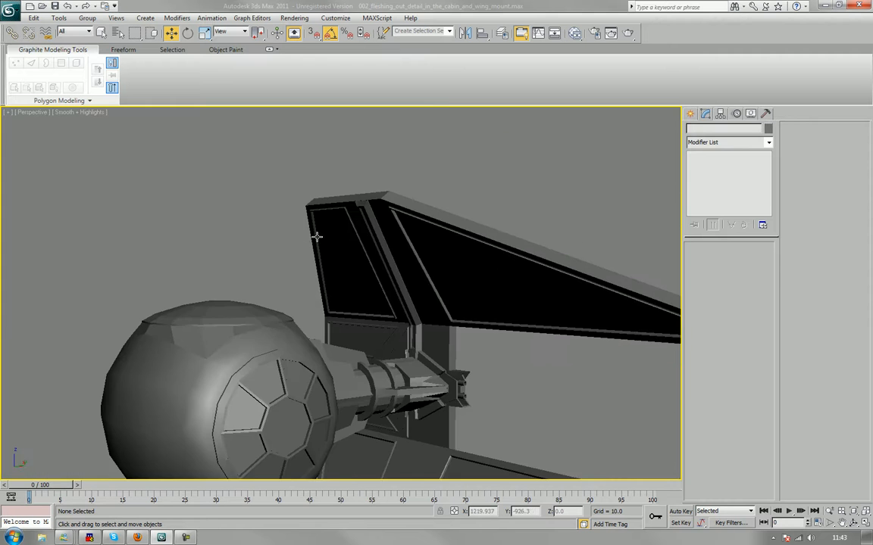
{"action": "middle_click_drag", "start_coordinate": [317, 238], "coordinate": [352, 241]}
Reselect the wing mount with edged faces shown, select the polygons at the strut's upper end, and grow the selection down the column.
{"action": "left_click", "coordinate": [393, 318]}
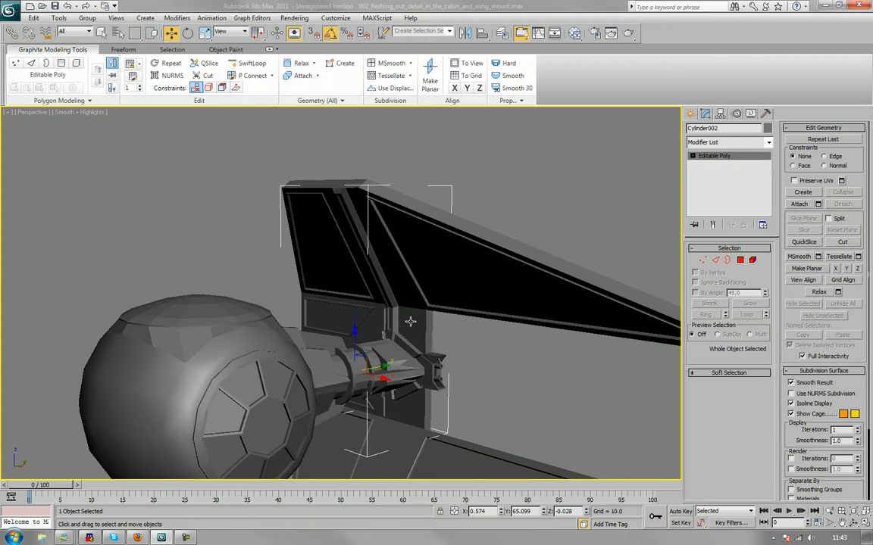
{"action": "key", "text": "F4"}
{"action": "scroll", "coordinate": [410, 321], "scroll_direction": "up", "scroll_amount": 4}
{"action": "middle_click_drag", "start_coordinate": [411, 321], "coordinate": [356, 348]}
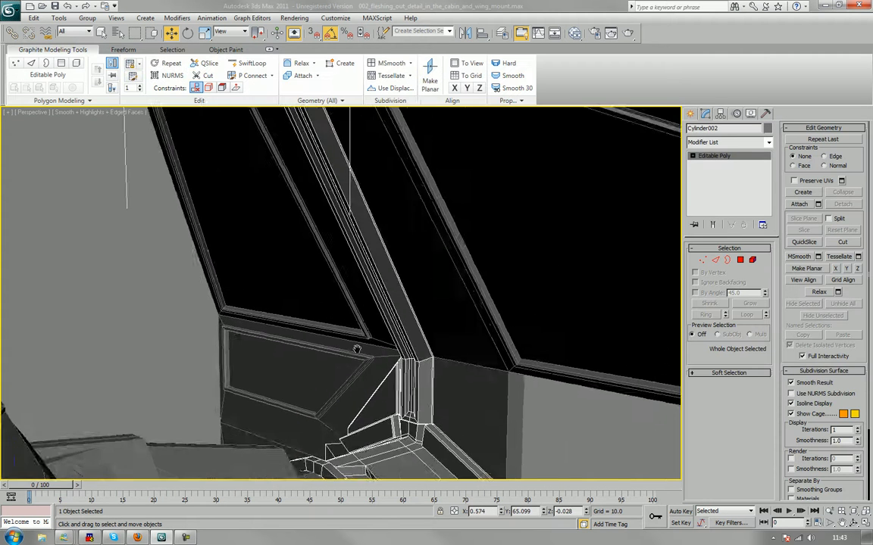
{"action": "scroll", "coordinate": [356, 348], "scroll_direction": "down", "scroll_amount": 2}
{"action": "middle_click_drag", "start_coordinate": [350, 315], "coordinate": [366, 291], "text": "alt"}
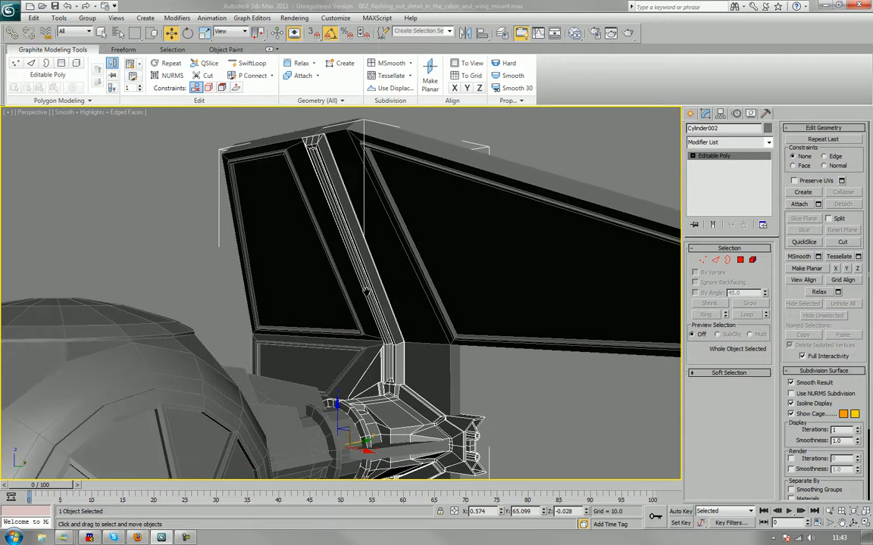
{"action": "left_click", "coordinate": [740, 260]}
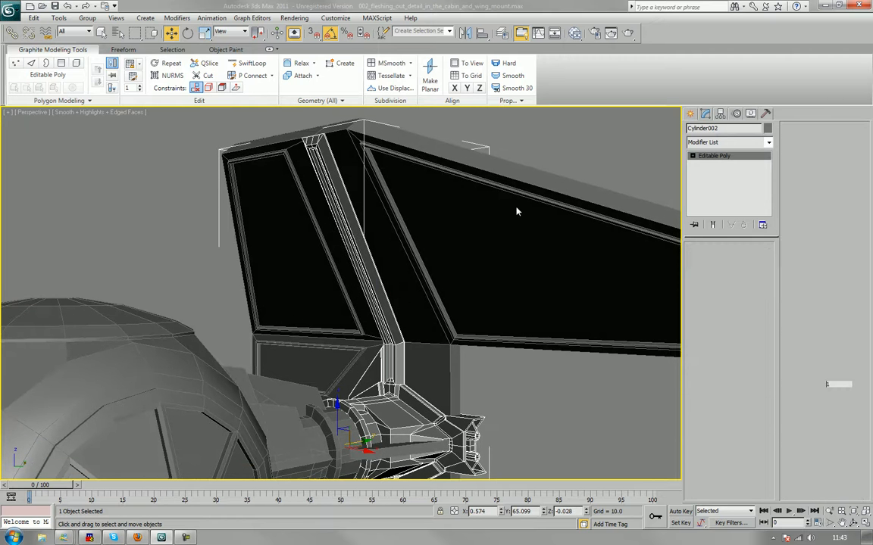
{"action": "left_click_drag", "start_coordinate": [261, 116], "coordinate": [455, 382]}
{"action": "scroll", "coordinate": [429, 350], "scroll_direction": "up", "scroll_amount": 5}
{"action": "middle_click_drag", "start_coordinate": [430, 351], "coordinate": [498, 286], "text": "alt"}
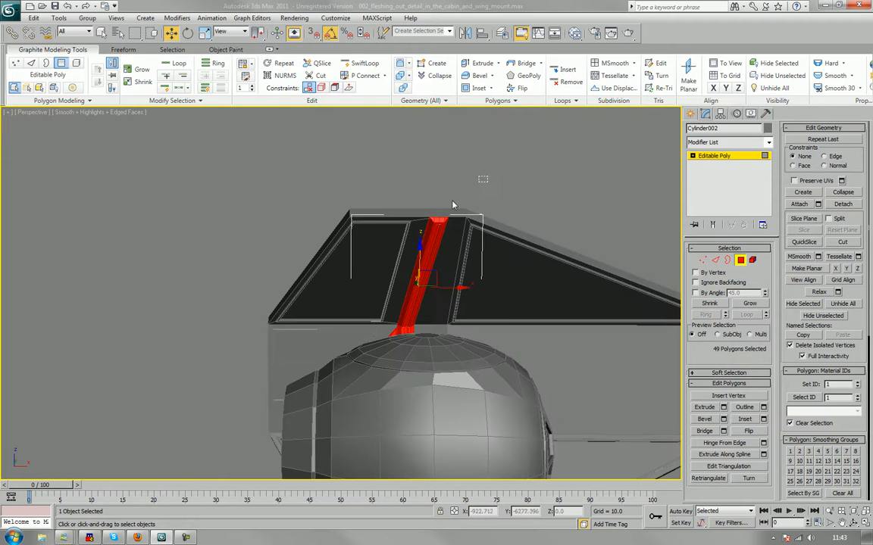
{"action": "left_click_drag", "start_coordinate": [453, 201], "coordinate": [393, 235]}
{"action": "left_click", "coordinate": [750, 303]}
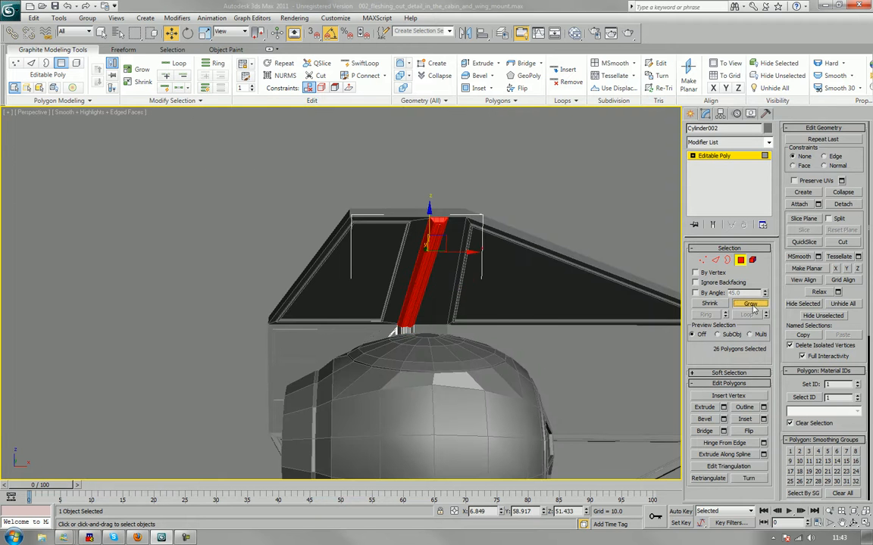
Add the polygons closing the groove's lower end to the selection, and grow it to include the thin rim at the column's base.
{"action": "middle_click_drag", "start_coordinate": [518, 306], "coordinate": [439, 280], "text": "alt"}
{"action": "scroll", "coordinate": [467, 285], "scroll_direction": "up", "scroll_amount": 3}
{"action": "scroll", "coordinate": [465, 286], "scroll_direction": "up", "scroll_amount": 6}
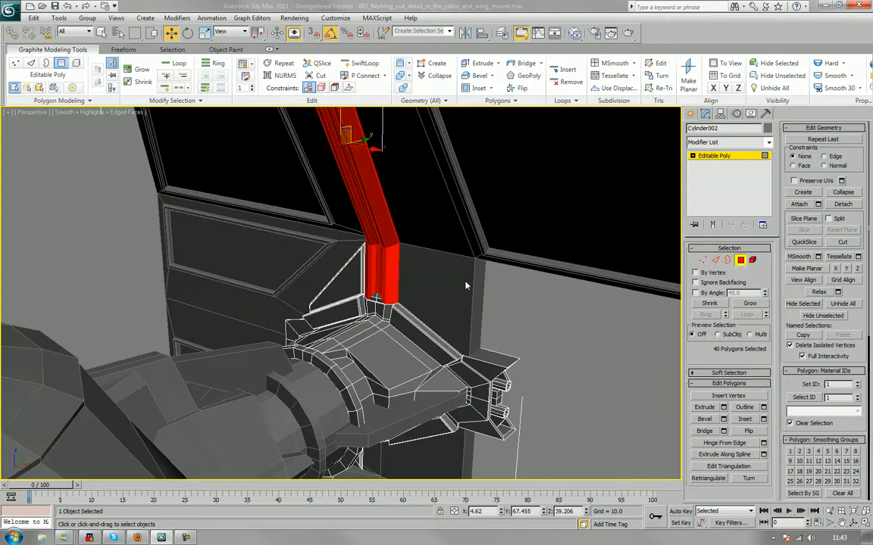
{"action": "middle_click_drag", "start_coordinate": [425, 278], "coordinate": [437, 279], "text": "alt"}
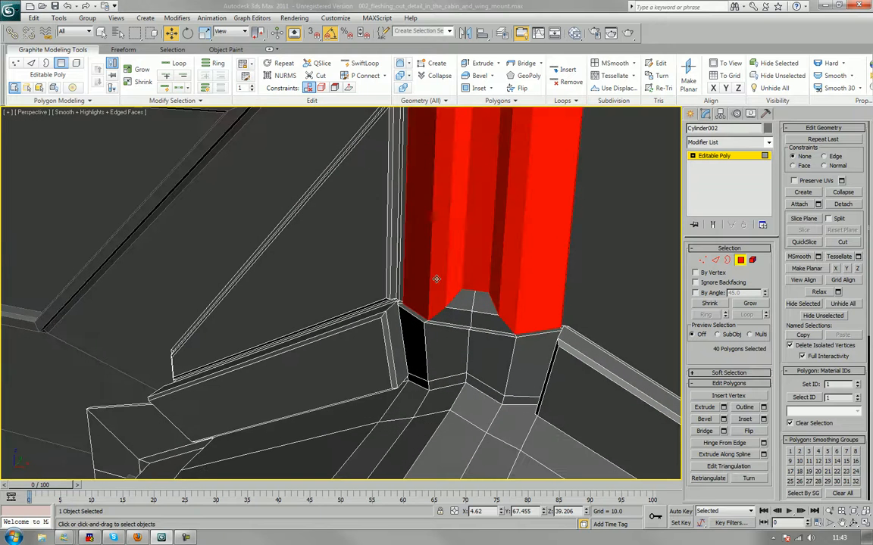
{"action": "left_click", "coordinate": [479, 303], "text": "ctrl"}
{"action": "left_click", "coordinate": [462, 300], "text": "ctrl"}
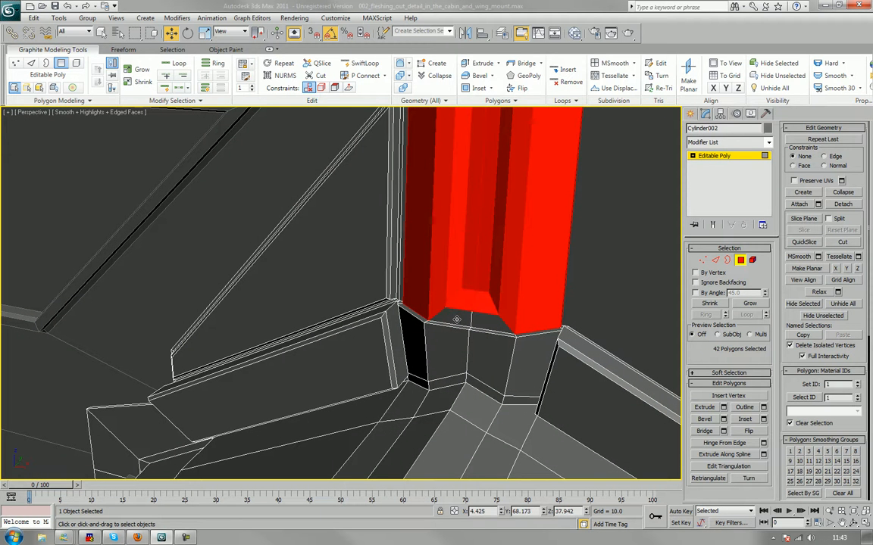
{"action": "left_click", "coordinate": [497, 320], "text": "ctrl"}
{"action": "left_click", "coordinate": [750, 303]}
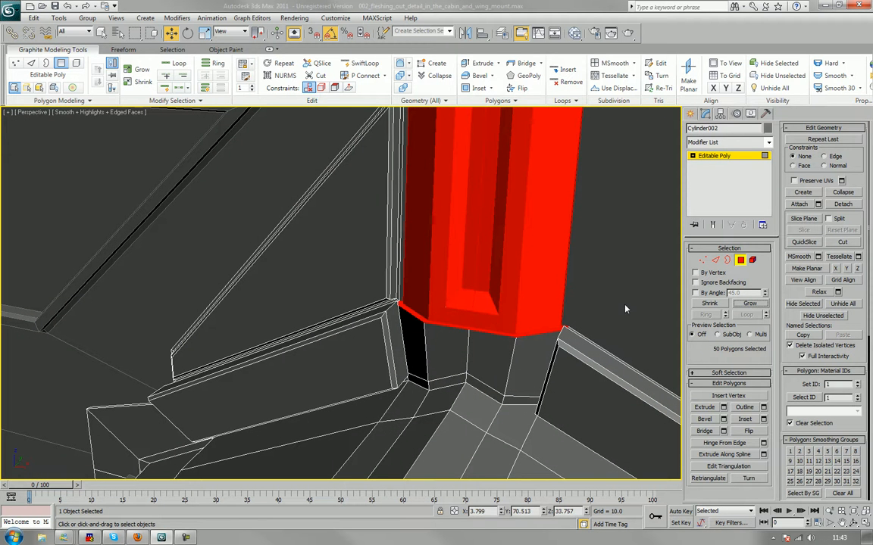
Detach the selected strut polygons as a clone in a separate object, with Detach To Element off, and deselect the mount.
{"action": "scroll", "coordinate": [486, 309], "scroll_direction": "down", "scroll_amount": 8}
{"action": "mouse_move", "coordinate": [367, 260]}
{"action": "middle_mouse_down"}
{"action": "mouse_move", "coordinate": [366, 275]}
{"action": "mouse_move", "coordinate": [411, 271]}
{"action": "mouse_move", "coordinate": [374, 262]}
{"action": "middle_mouse_up"}
{"action": "key", "text": "e"}
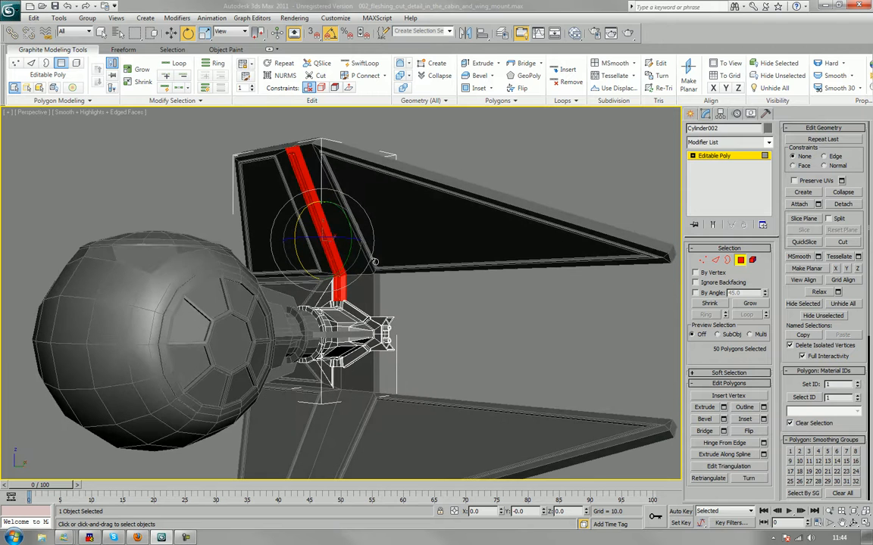
{"action": "left_click", "coordinate": [847, 205]}
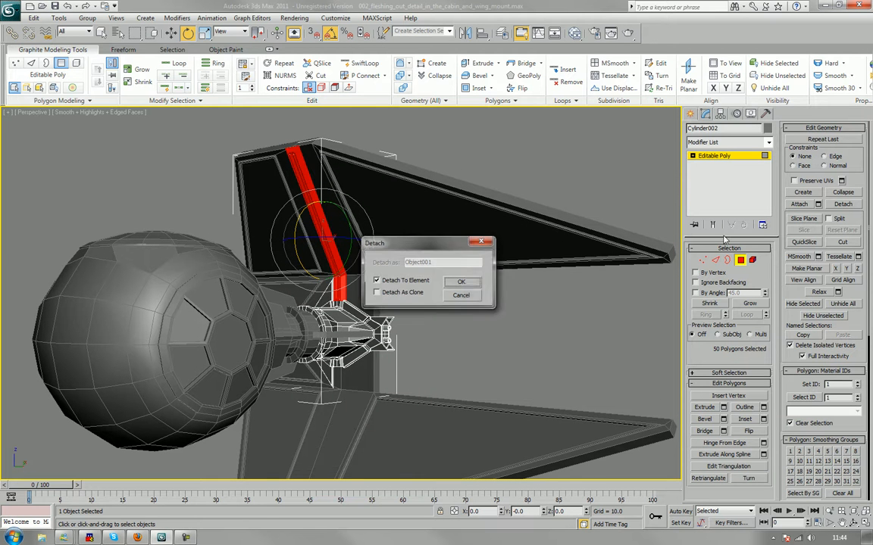
{"action": "left_click", "coordinate": [403, 283]}
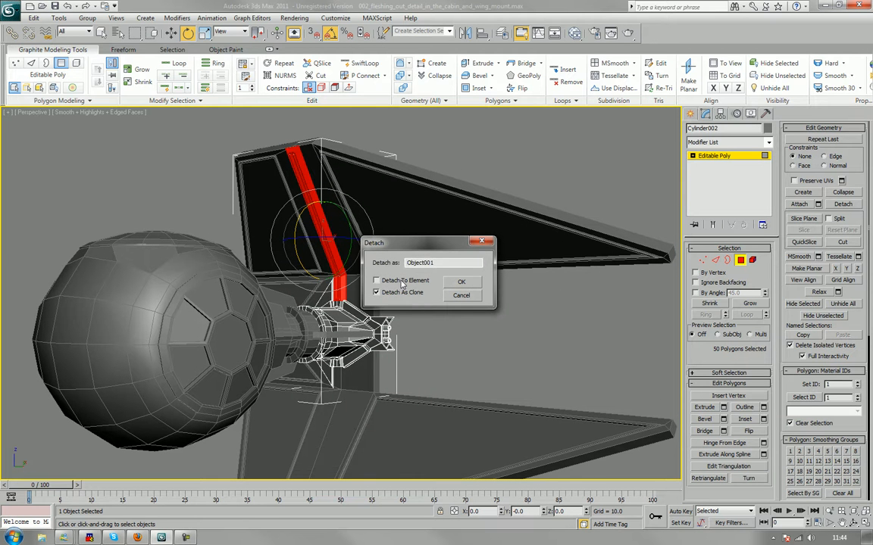
{"action": "left_click", "coordinate": [461, 283]}
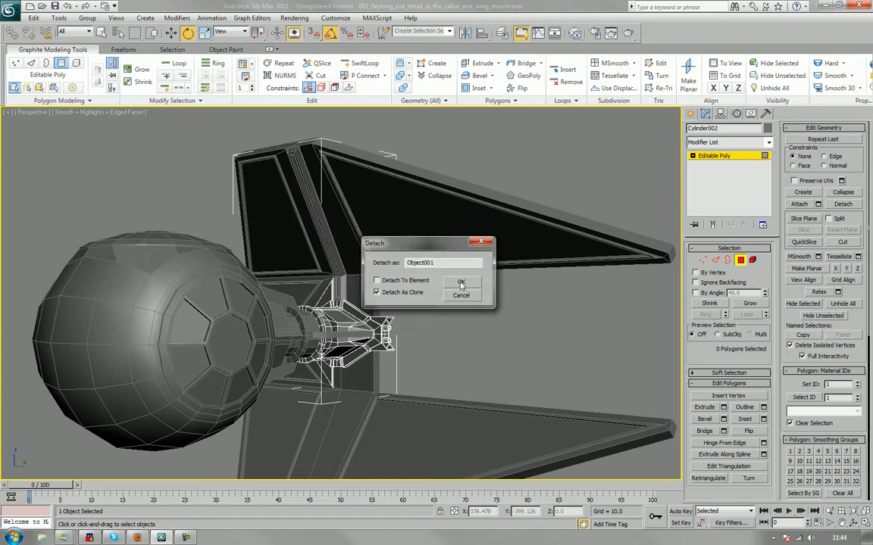
{"action": "left_click", "coordinate": [740, 260]}
{"action": "left_click", "coordinate": [488, 277]}
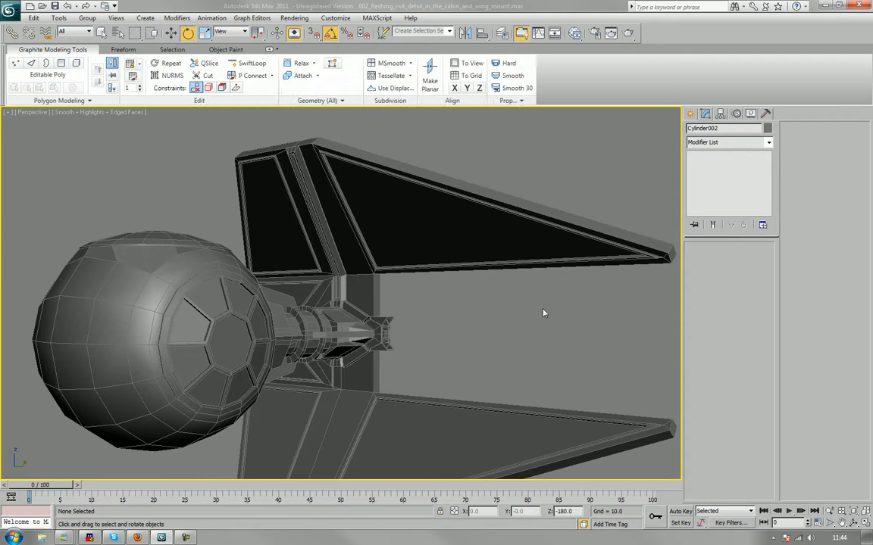
Mirror the detached strut object across the Z axis without cloning, placing it on the lower wing section.
{"action": "left_click", "coordinate": [339, 280]}
{"action": "left_click", "coordinate": [324, 212]}
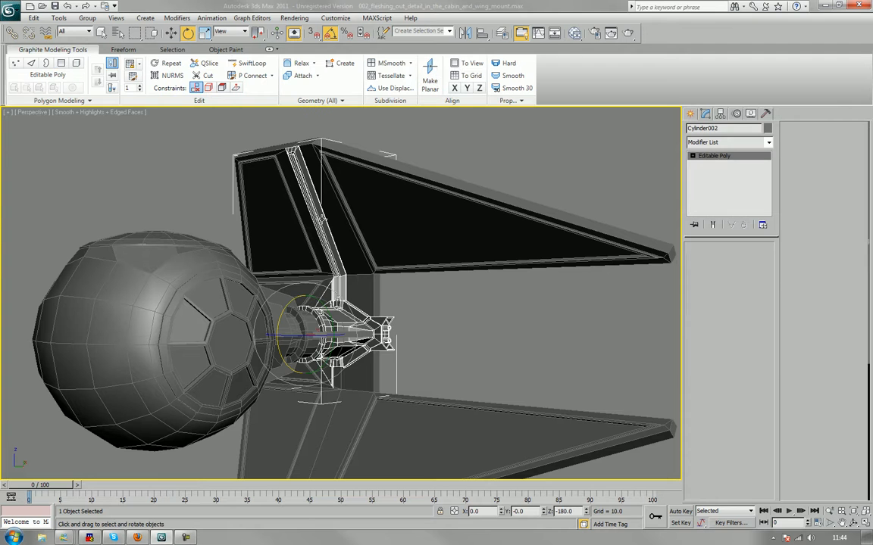
{"action": "left_click", "coordinate": [464, 34]}
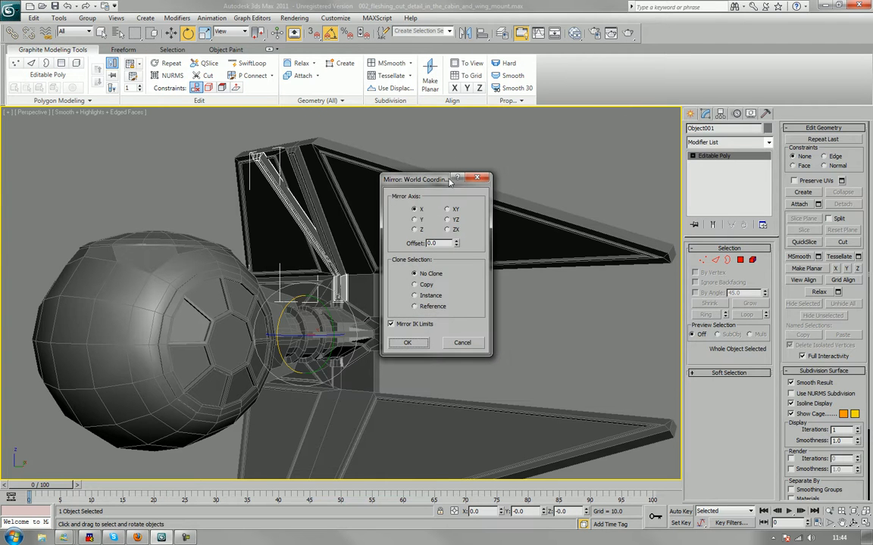
{"action": "left_click", "coordinate": [415, 220]}
{"action": "left_click", "coordinate": [415, 229]}
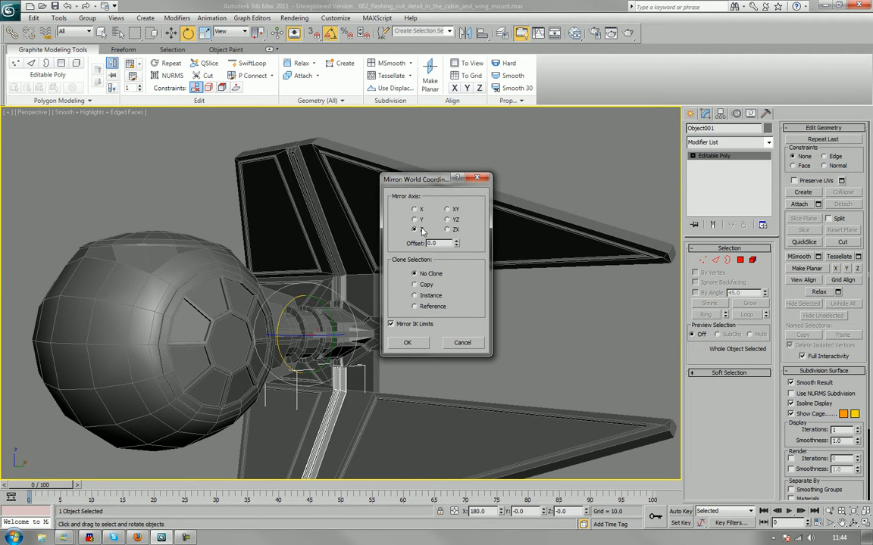
{"action": "left_click", "coordinate": [408, 342]}
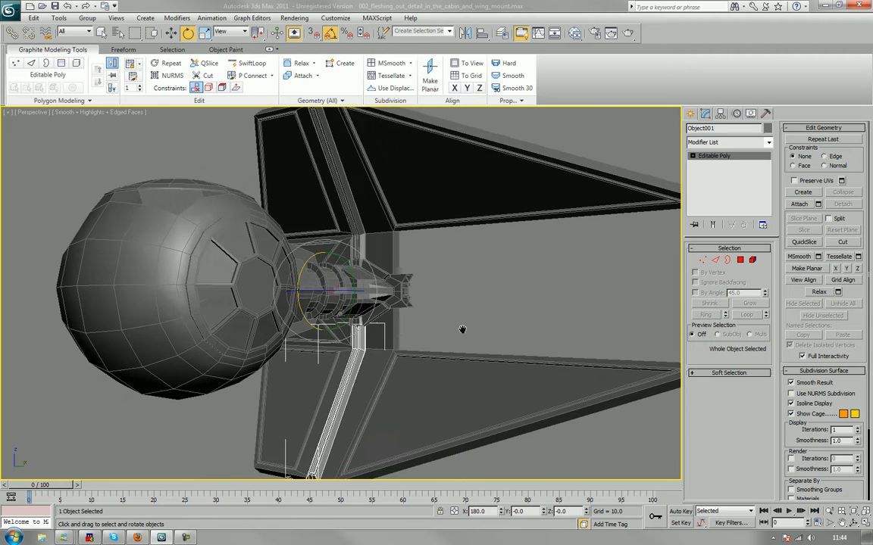
Reset the mirrored strut's transform with Reset XForm and convert it to an editable poly.
{"action": "middle_click_drag", "start_coordinate": [461, 331], "coordinate": [485, 272]}
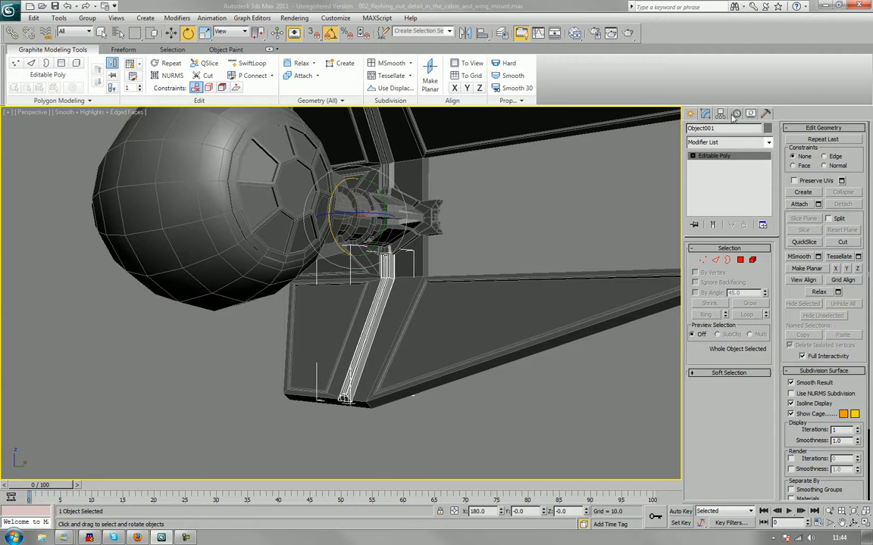
{"action": "left_click", "coordinate": [766, 114]}
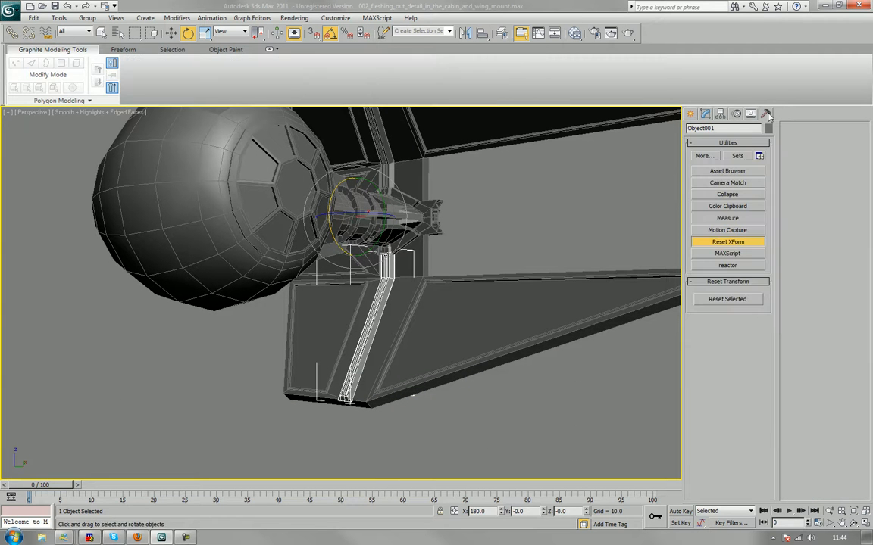
{"action": "left_click", "coordinate": [745, 297]}
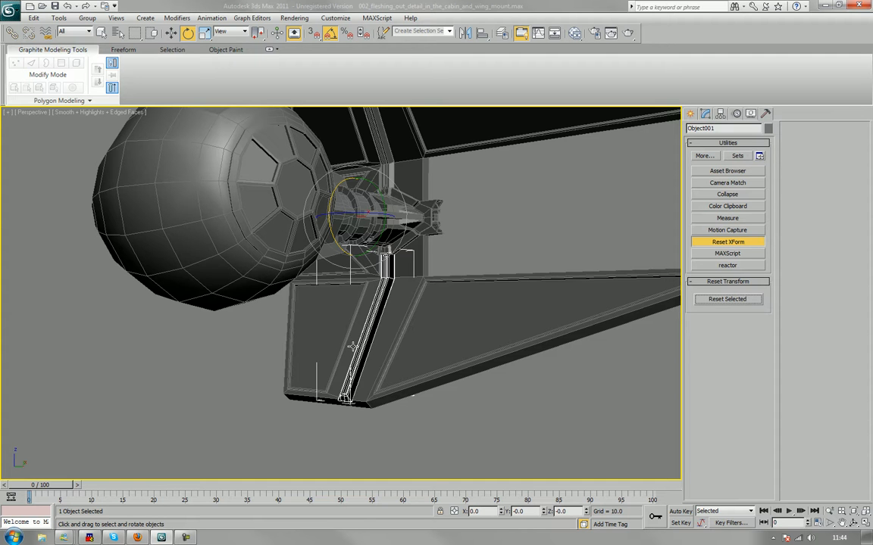
{"action": "right_click", "coordinate": [373, 318]}
{"action": "mouse_move", "coordinate": [345, 409]}
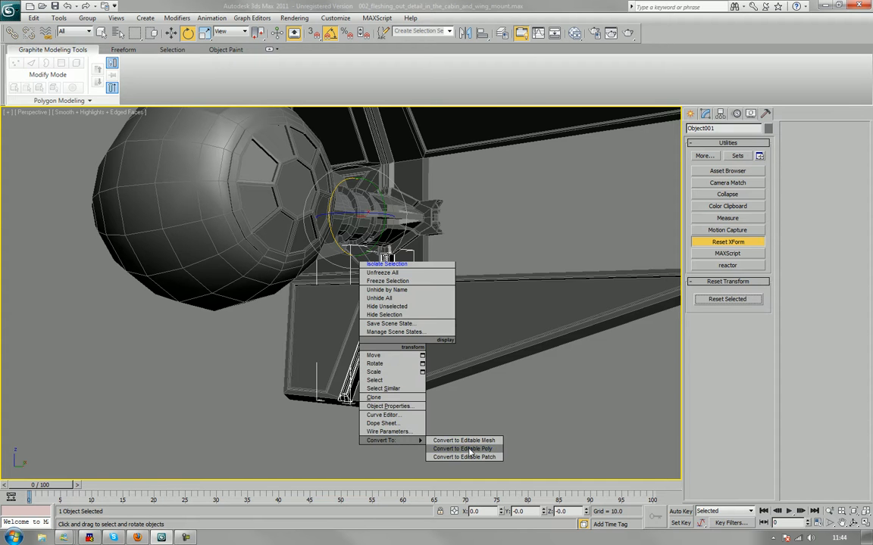
{"action": "left_click", "coordinate": [416, 407]}
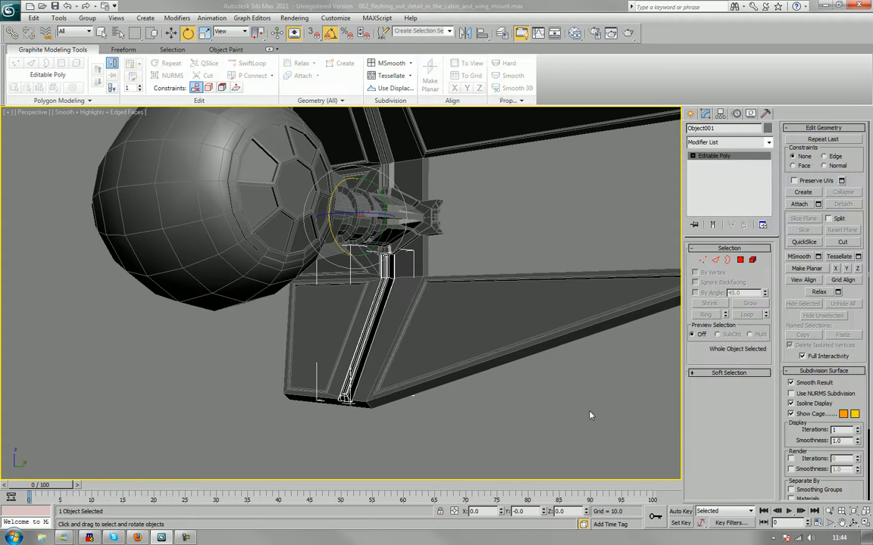
Flip the normals of the whole mirrored strut element on the lower wing and clear the selection.
{"action": "left_click", "coordinate": [752, 265]}
{"action": "left_click", "coordinate": [346, 367]}
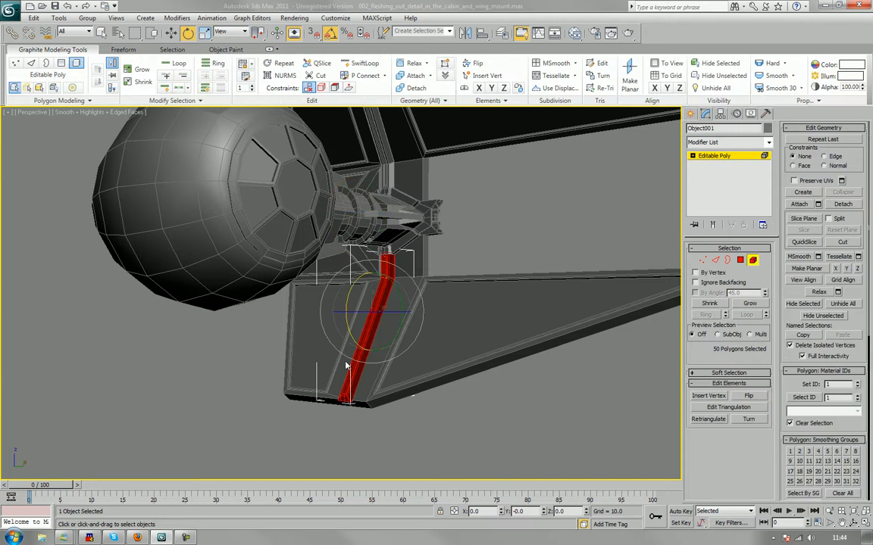
{"action": "left_click", "coordinate": [743, 398]}
{"action": "left_click", "coordinate": [622, 401]}
Select the four thin polygons along the mount's lower rim where it meets the mirrored strut, then leave polygon editing.
{"action": "middle_click_drag", "start_coordinate": [619, 400], "coordinate": [573, 365], "text": "alt"}
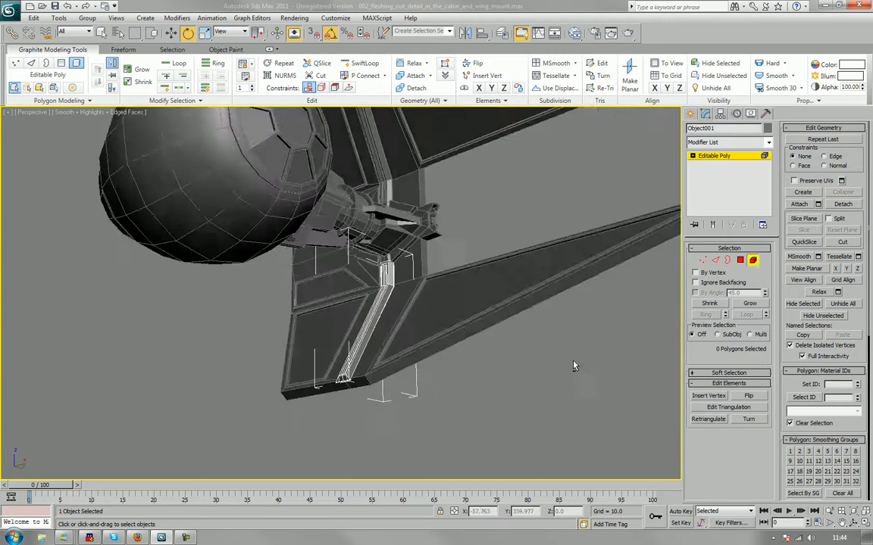
{"action": "scroll", "coordinate": [573, 365], "scroll_direction": "up", "scroll_amount": 5}
{"action": "middle_click_drag", "start_coordinate": [623, 259], "coordinate": [498, 331], "text": "alt"}
{"action": "scroll", "coordinate": [524, 275], "scroll_direction": "up", "scroll_amount": 3}
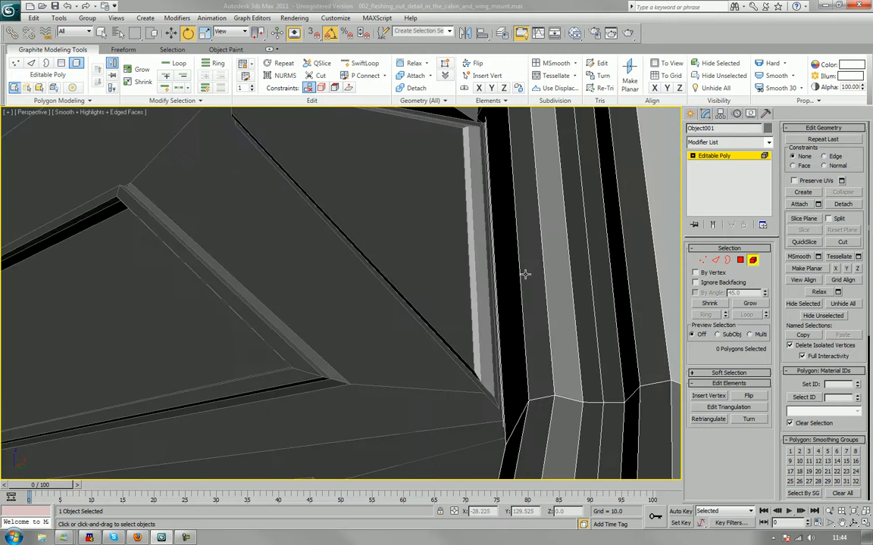
{"action": "middle_click_drag", "start_coordinate": [525, 274], "coordinate": [453, 372]}
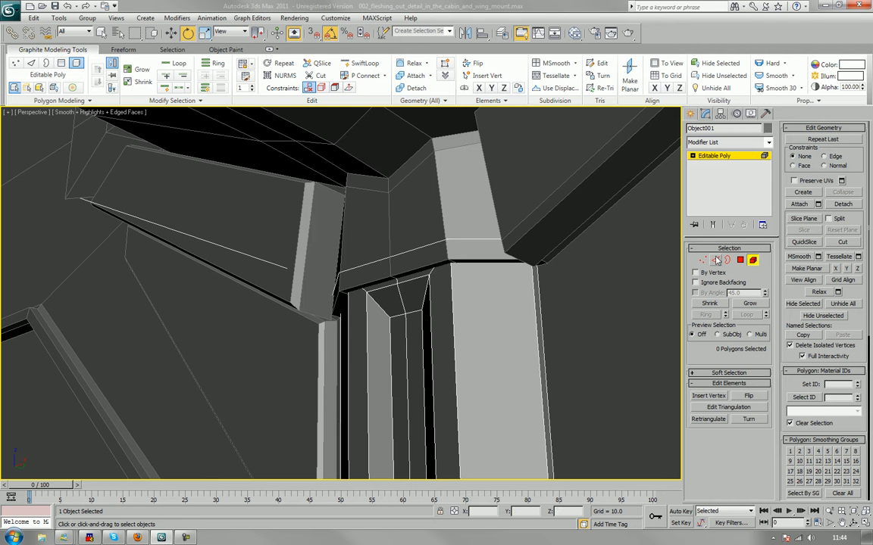
{"action": "left_click", "coordinate": [752, 260]}
{"action": "left_click", "coordinate": [549, 231]}
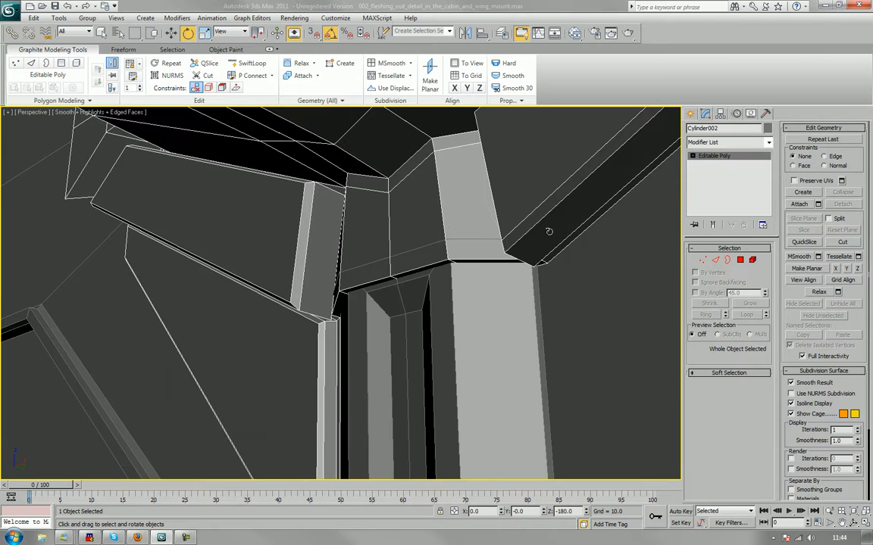
{"action": "left_click", "coordinate": [740, 260]}
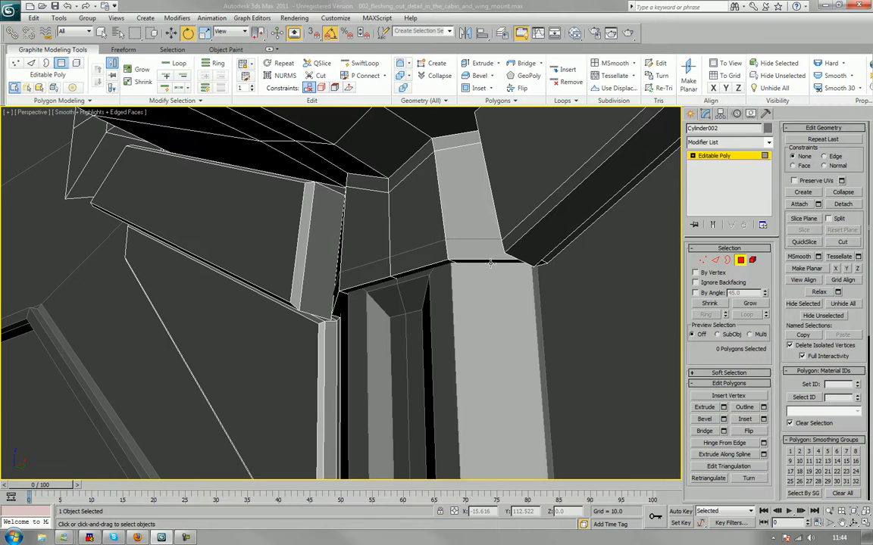
{"action": "left_click", "coordinate": [489, 263]}
{"action": "left_click", "coordinate": [403, 273], "text": "ctrl"}
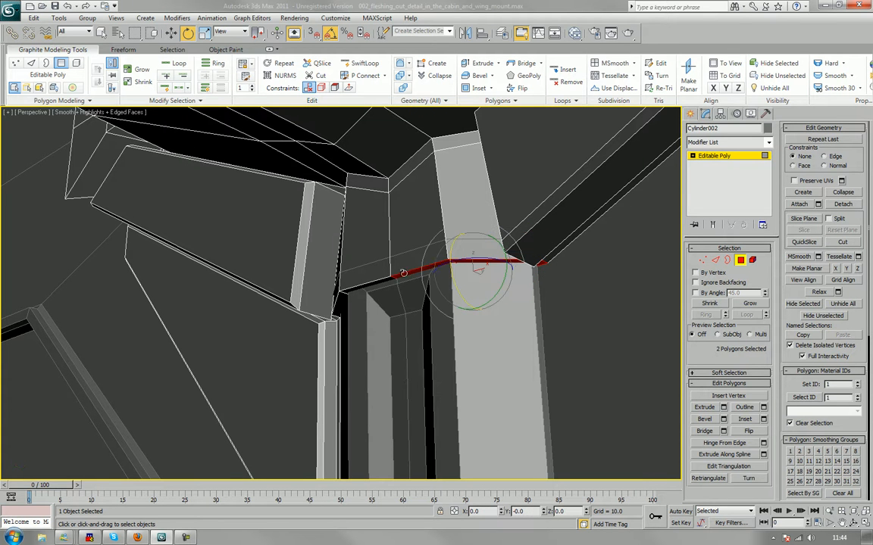
{"action": "left_click", "coordinate": [371, 283], "text": "ctrl"}
{"action": "left_click", "coordinate": [339, 304], "text": "ctrl"}
{"action": "middle_click_drag", "start_coordinate": [354, 314], "coordinate": [404, 260], "text": "alt"}
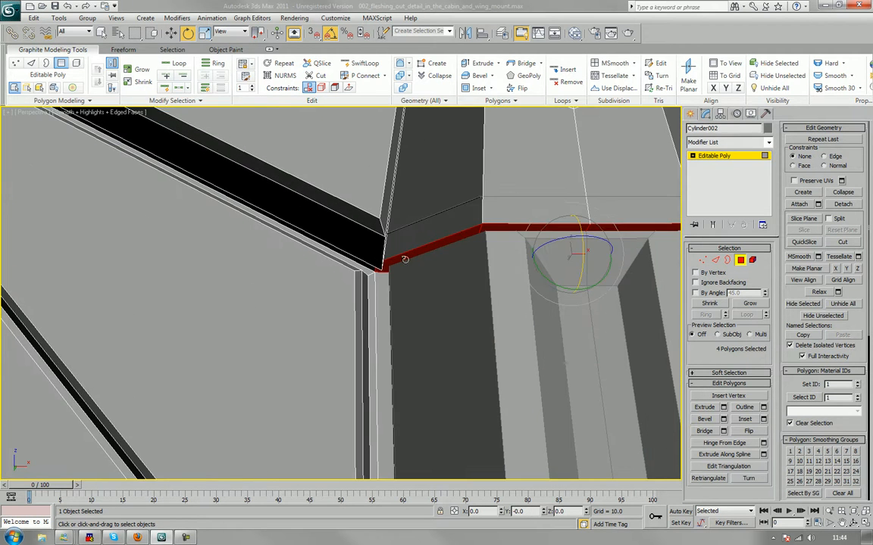
{"action": "middle_click_drag", "start_coordinate": [270, 304], "coordinate": [382, 313], "text": "alt"}
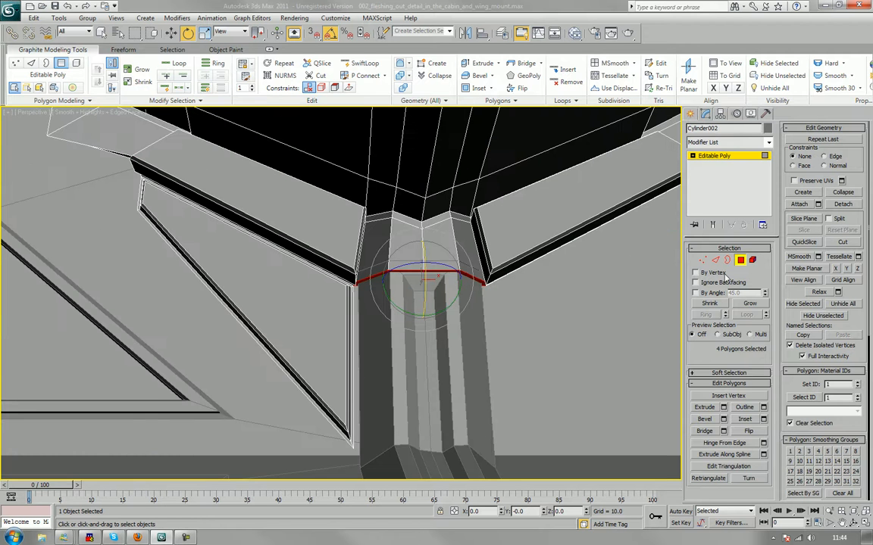
{"action": "left_click", "coordinate": [740, 261]}
Deselect the mount and inspect the wing and its mirrored strut from several angles, with edged faces hidden.
{"action": "middle_click_drag", "start_coordinate": [521, 325], "coordinate": [512, 296], "text": "alt"}
{"action": "scroll", "coordinate": [510, 306], "scroll_direction": "down", "scroll_amount": 6}
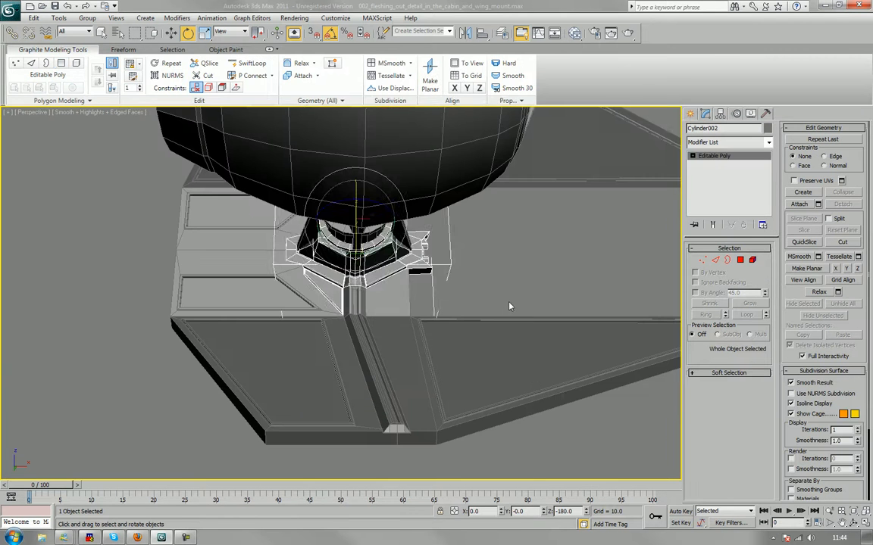
{"action": "left_click", "coordinate": [501, 432]}
{"action": "middle_click_drag", "start_coordinate": [533, 389], "coordinate": [464, 405], "text": "alt"}
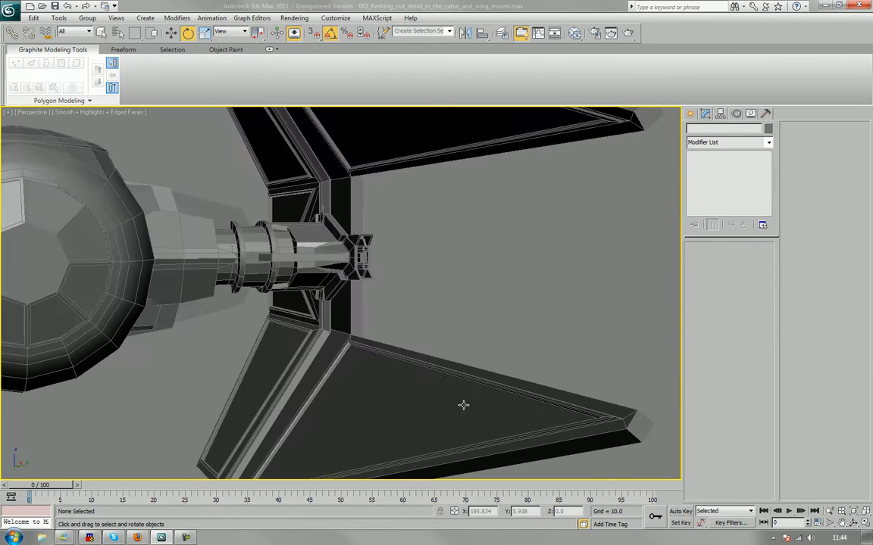
{"action": "scroll", "coordinate": [479, 316], "scroll_direction": "down", "scroll_amount": 5}
{"action": "middle_click_drag", "start_coordinate": [480, 316], "coordinate": [447, 341], "text": "alt"}
{"action": "scroll", "coordinate": [511, 347], "scroll_direction": "up", "scroll_amount": 6}
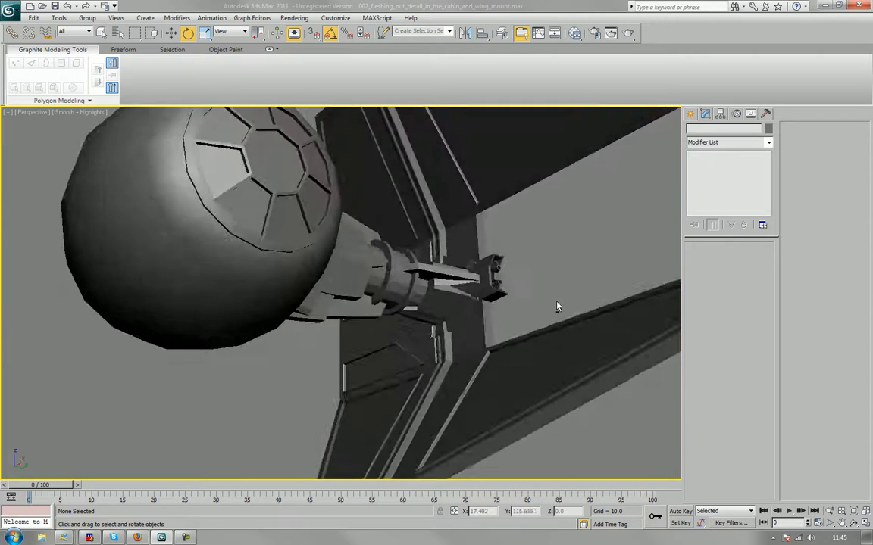
{"action": "middle_click_drag", "start_coordinate": [557, 306], "coordinate": [507, 297], "text": "alt"}
{"action": "scroll", "coordinate": [541, 339], "scroll_direction": "down", "scroll_amount": 5}
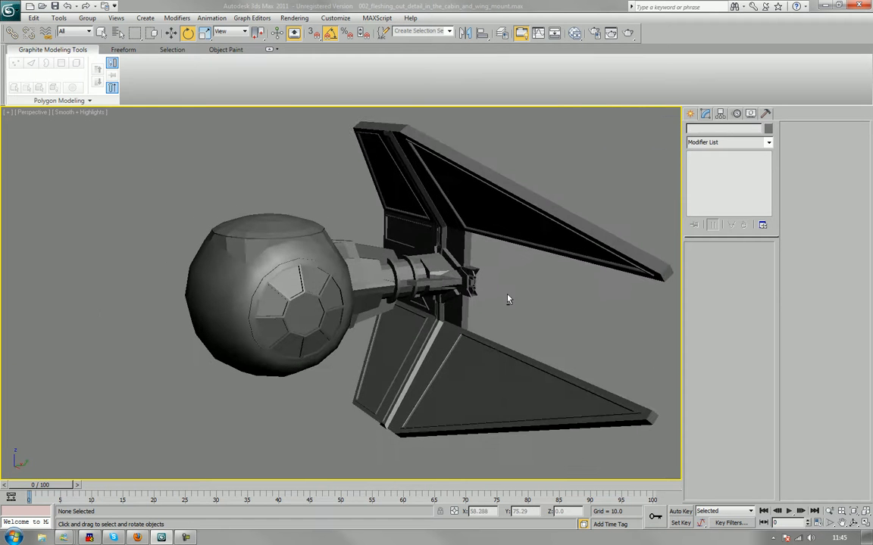
Show edged faces again and check which pieces of the mount and its side boxes are separate objects.
{"action": "left_click", "coordinate": [447, 262]}
{"action": "left_click", "coordinate": [499, 283]}
{"action": "left_click", "coordinate": [428, 284]}
{"action": "key", "text": "F4"}
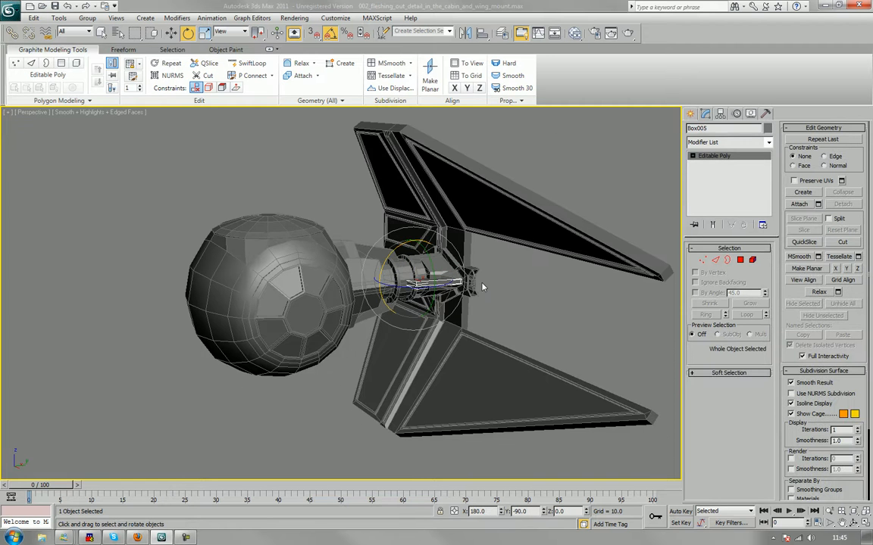
{"action": "scroll", "coordinate": [483, 288], "scroll_direction": "up", "scroll_amount": 4}
{"action": "middle_click_drag", "start_coordinate": [603, 295], "coordinate": [573, 303]}
{"action": "left_click", "coordinate": [569, 303]}
{"action": "left_click", "coordinate": [430, 273]}
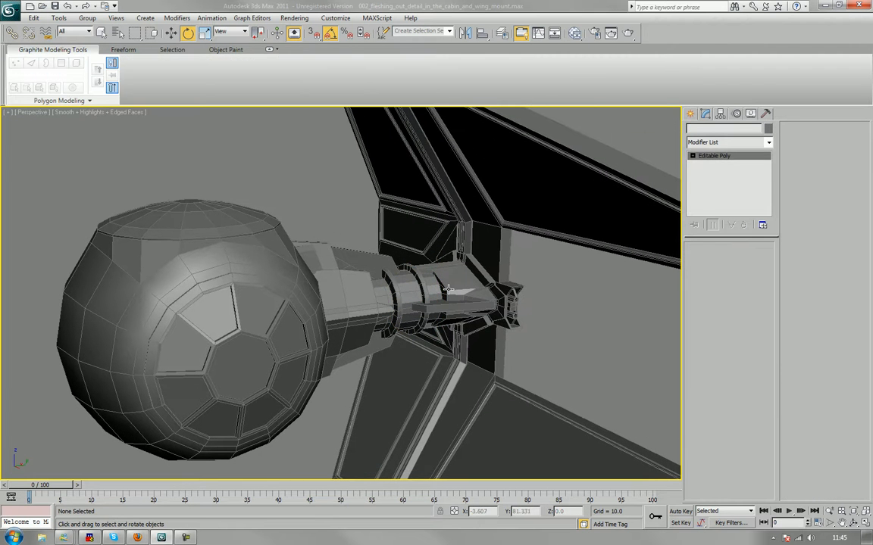
{"action": "left_click", "coordinate": [362, 269]}
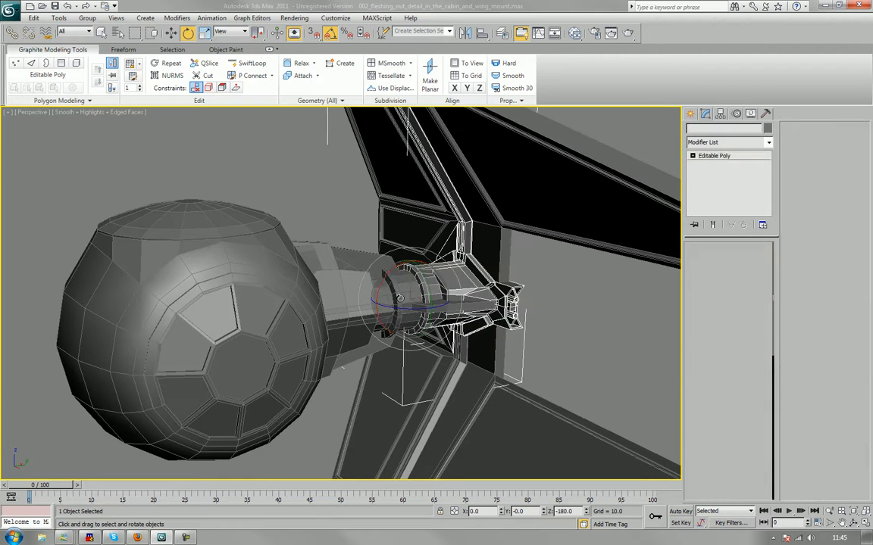
{"action": "left_click", "coordinate": [562, 303]}
Attach the wing, the mirrored strut and the mount's box details to the outer mount object.
{"action": "left_click", "coordinate": [473, 289]}
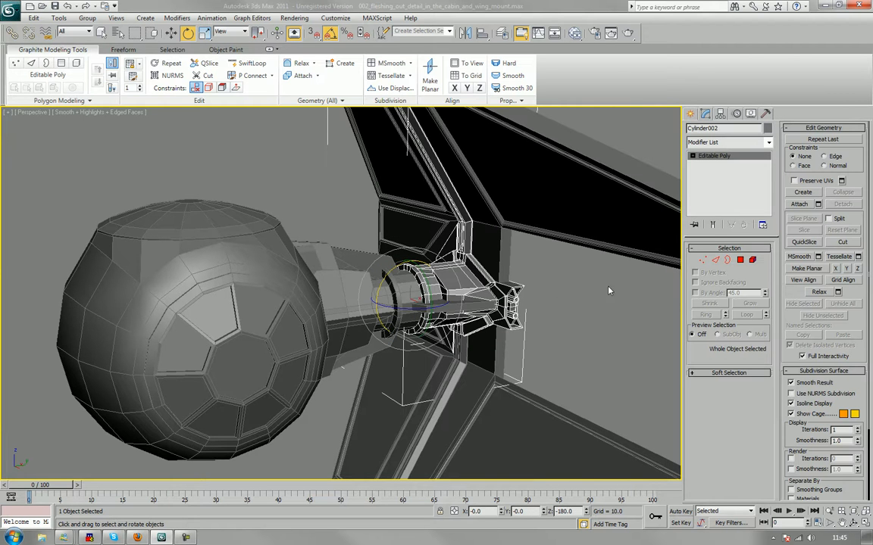
{"action": "middle_click_drag", "start_coordinate": [608, 290], "coordinate": [573, 315]}
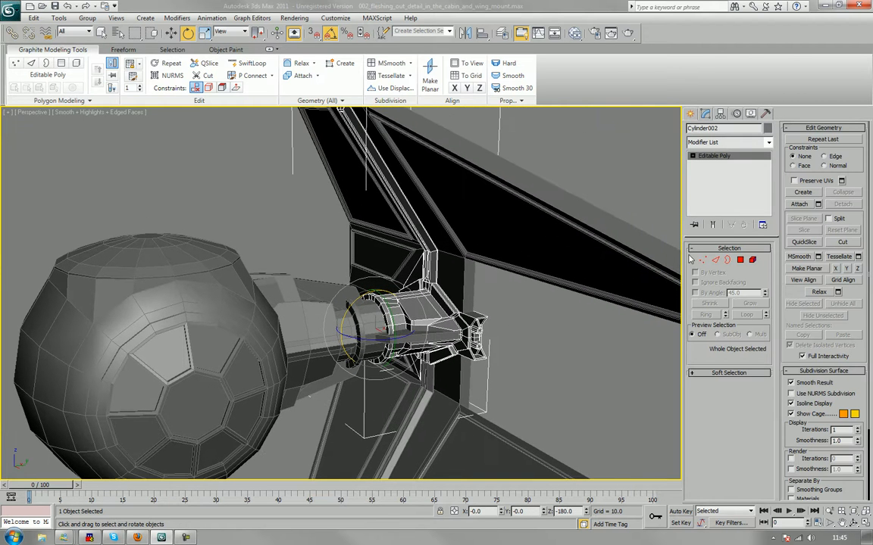
{"action": "left_click", "coordinate": [799, 203]}
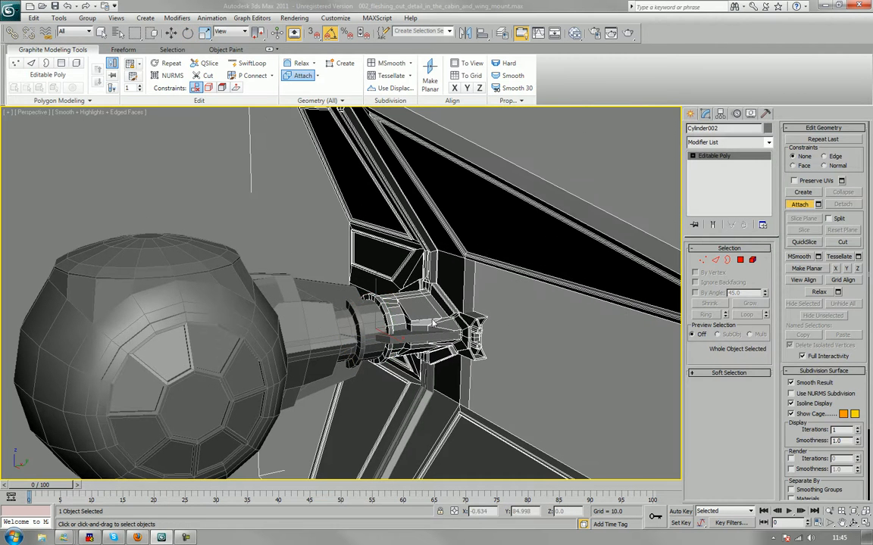
{"action": "left_click", "coordinate": [795, 207]}
Check how the cabin and the parts connecting it to the wing mount are divided into objects.
{"action": "left_click", "coordinate": [261, 330]}
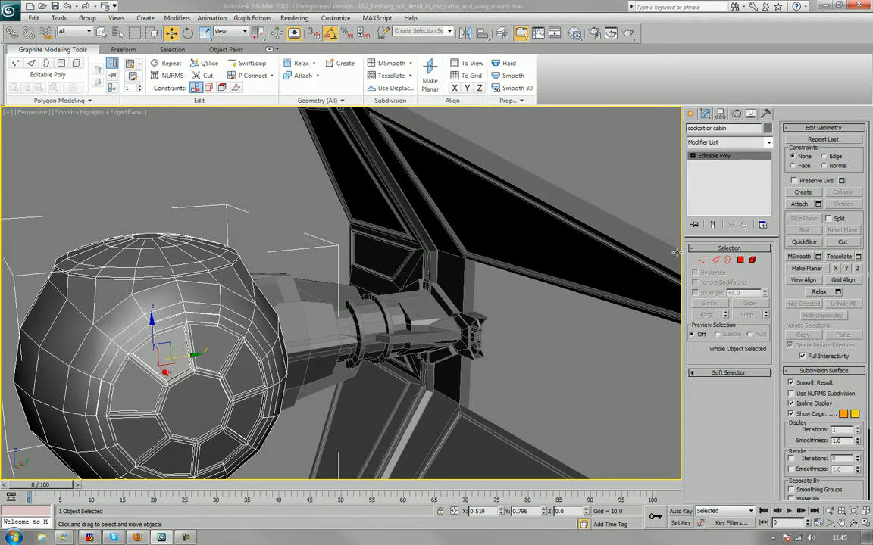
{"action": "left_click", "coordinate": [631, 323]}
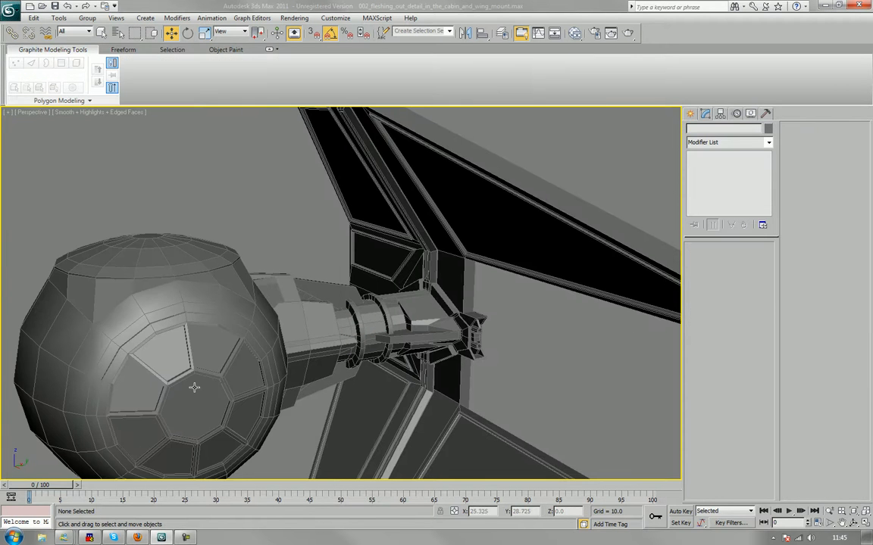
{"action": "left_click", "coordinate": [308, 338]}
{"action": "left_click", "coordinate": [531, 320]}
{"action": "scroll", "coordinate": [569, 350], "scroll_direction": "down", "scroll_amount": 3}
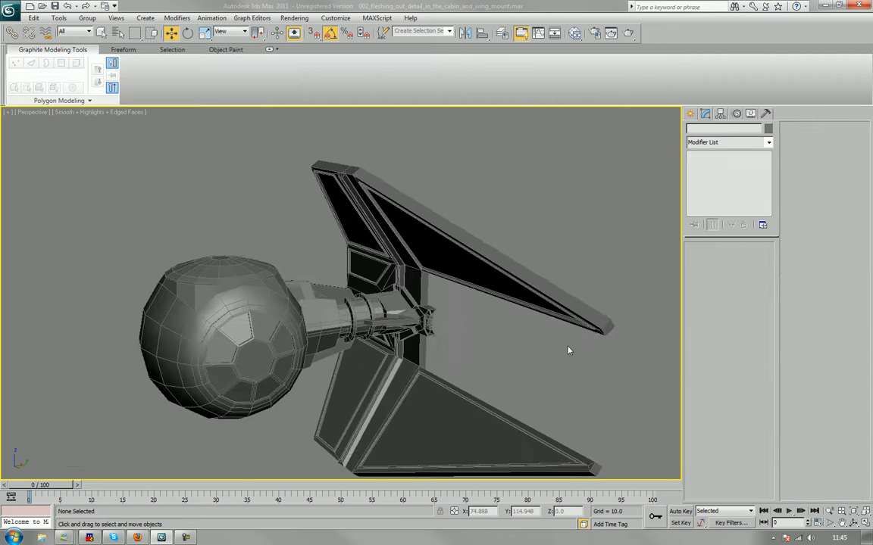
{"action": "middle_click_drag", "start_coordinate": [552, 352], "coordinate": [554, 331]}
{"action": "middle_click_drag", "start_coordinate": [478, 290], "coordinate": [334, 270], "text": "alt"}
{"action": "left_click", "coordinate": [318, 263]}
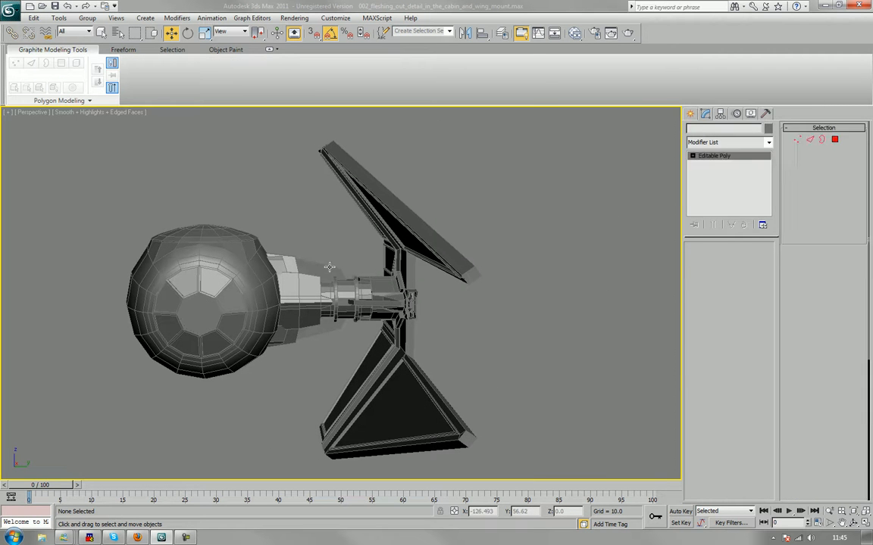
Attach the neighbouring collar section to the tapered connector beside the cabin and deselect it.
{"action": "left_click", "coordinate": [301, 301]}
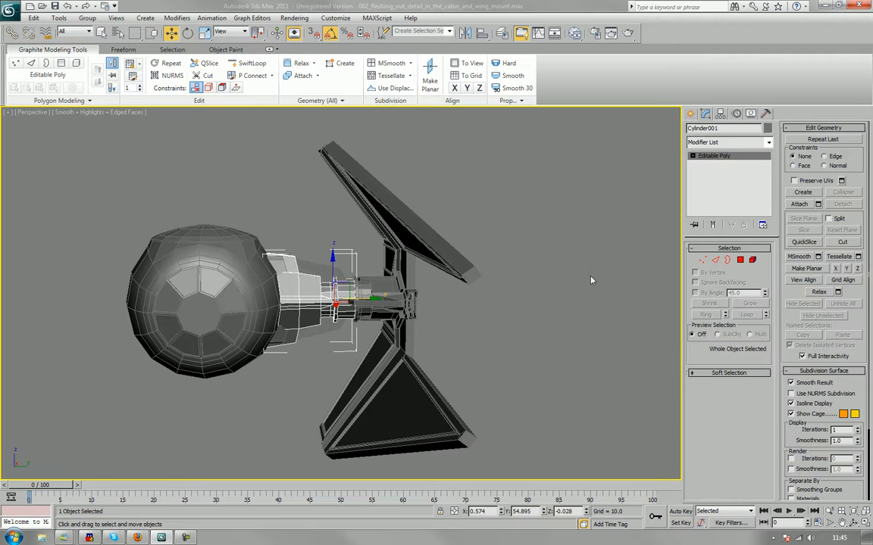
{"action": "left_click", "coordinate": [798, 205]}
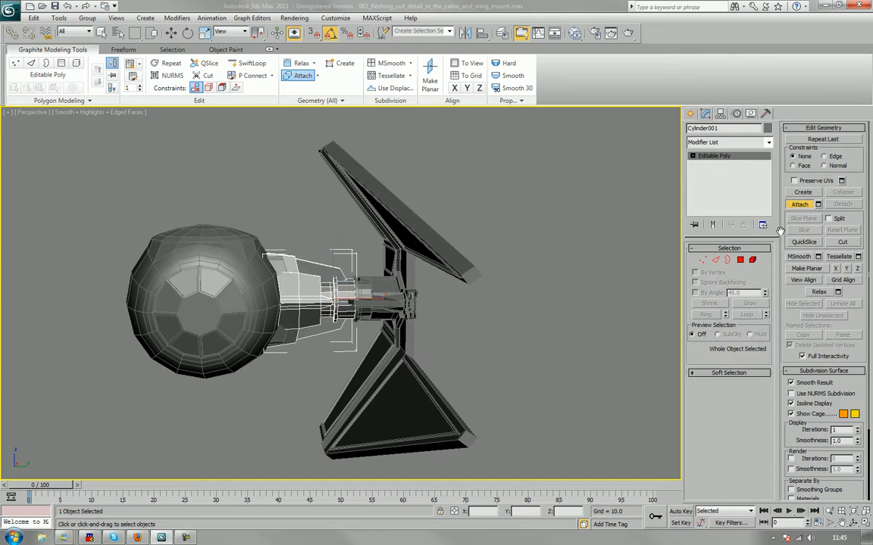
{"action": "left_click", "coordinate": [803, 210]}
{"action": "left_click", "coordinate": [642, 315]}
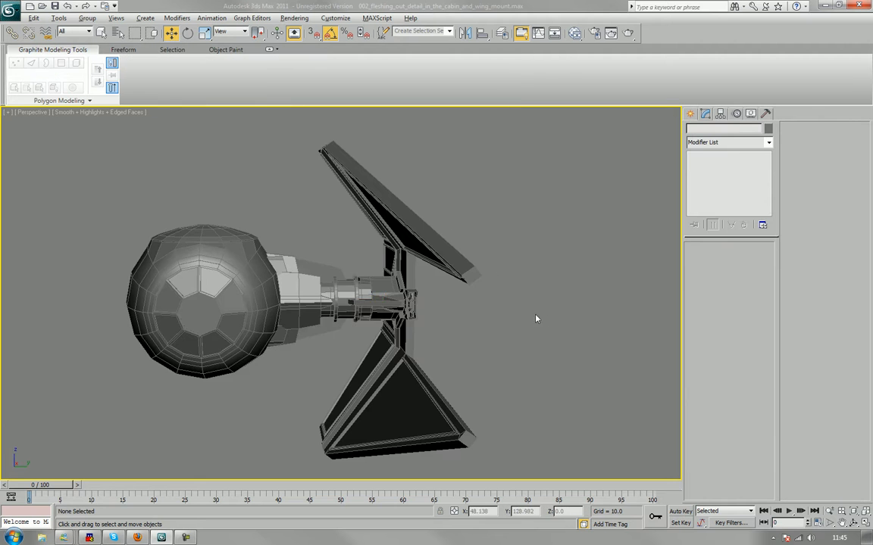
Examine the tapered connector's extent from behind the cabin and deselect it.
{"action": "middle_click_drag", "start_coordinate": [536, 315], "coordinate": [551, 327], "text": "alt"}
{"action": "scroll", "coordinate": [433, 323], "scroll_direction": "up", "scroll_amount": 5}
{"action": "middle_click_drag", "start_coordinate": [432, 323], "coordinate": [329, 306], "text": "alt"}
{"action": "left_click", "coordinate": [319, 313]}
{"action": "middle_click_drag", "start_coordinate": [303, 347], "coordinate": [291, 308], "text": "alt"}
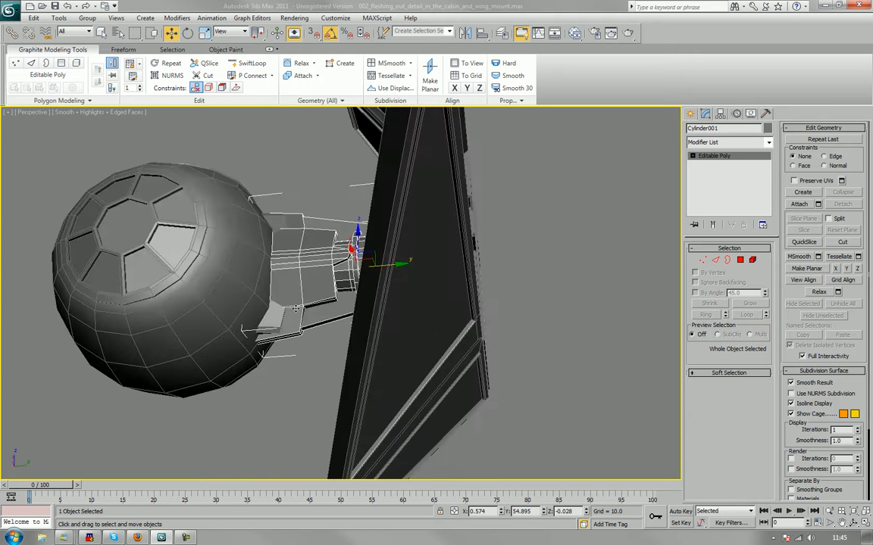
{"action": "left_click", "coordinate": [298, 197]}
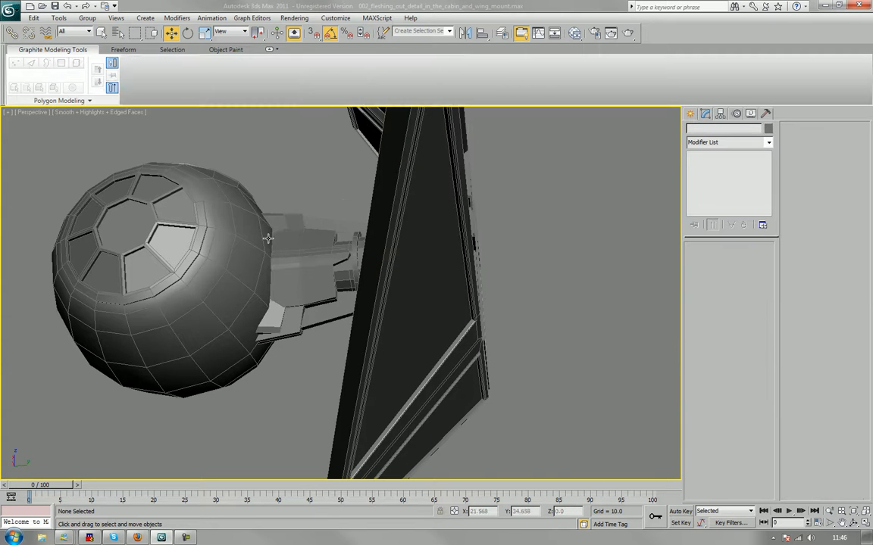
Try pulling the scaffold wing mount straight down along the Z axis.
{"action": "left_click", "coordinate": [283, 219]}
{"action": "middle_click_drag", "start_coordinate": [282, 219], "coordinate": [290, 245], "text": "alt"}
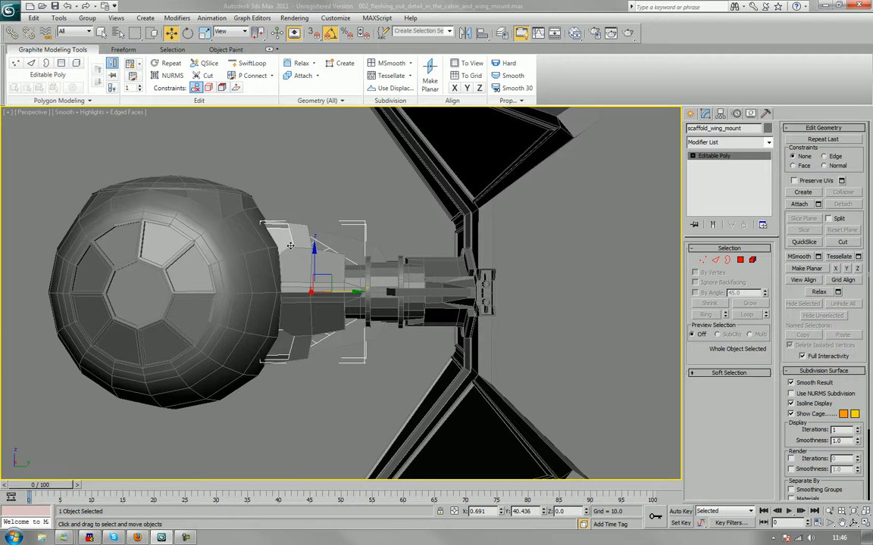
{"action": "left_click_drag", "start_coordinate": [315, 259], "coordinate": [315, 401]}
{"action": "middle_click_drag", "start_coordinate": [368, 393], "coordinate": [393, 331]}
{"action": "scroll", "coordinate": [375, 306], "scroll_direction": "down", "scroll_amount": 5}
{"action": "scroll", "coordinate": [385, 311], "scroll_direction": "up", "scroll_amount": 1}
{"action": "scroll", "coordinate": [385, 312], "scroll_direction": "up", "scroll_amount": 5}
{"action": "key", "text": "Delete"}
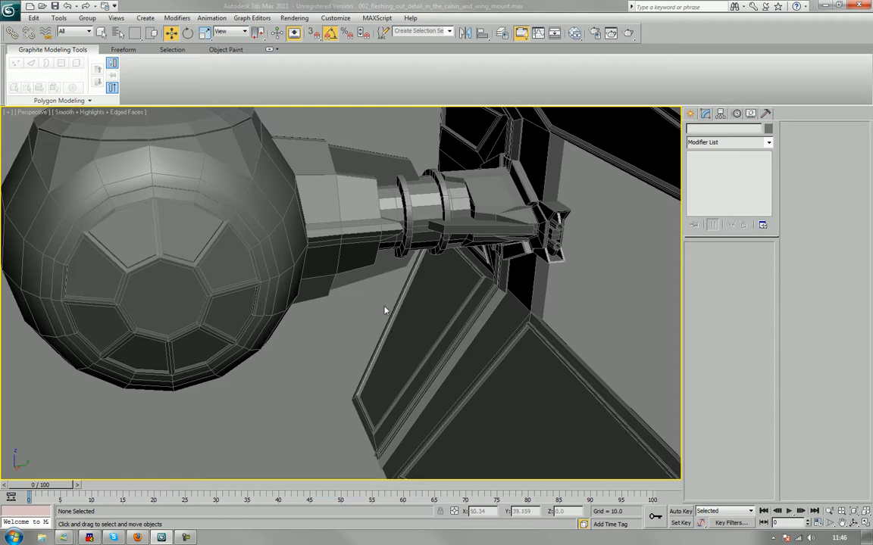
Select the wing, connector and scaffold objects together and create a copy rotated about the vertical axis to face the opposite way.
{"action": "middle_click_drag", "start_coordinate": [384, 307], "coordinate": [382, 319], "text": "alt"}
{"action": "scroll", "coordinate": [386, 278], "scroll_direction": "down", "scroll_amount": 5}
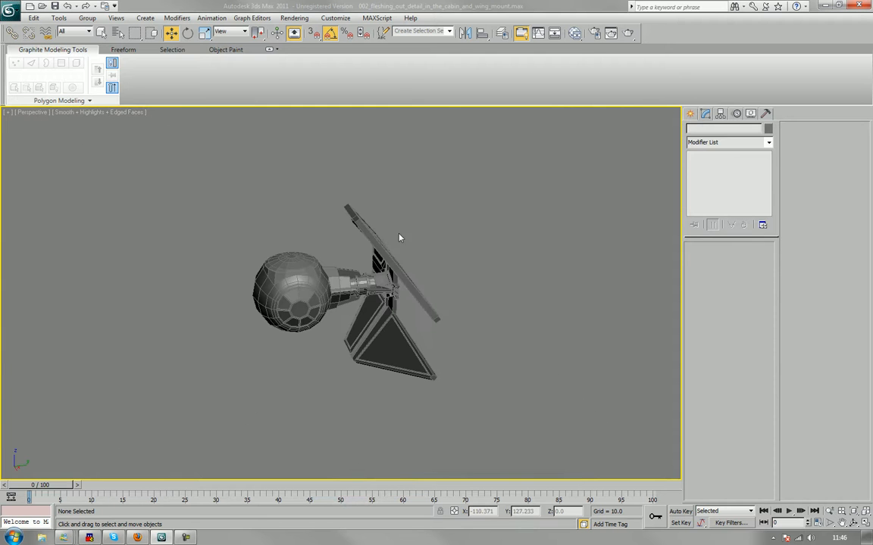
{"action": "left_click_drag", "start_coordinate": [409, 186], "coordinate": [353, 372]}
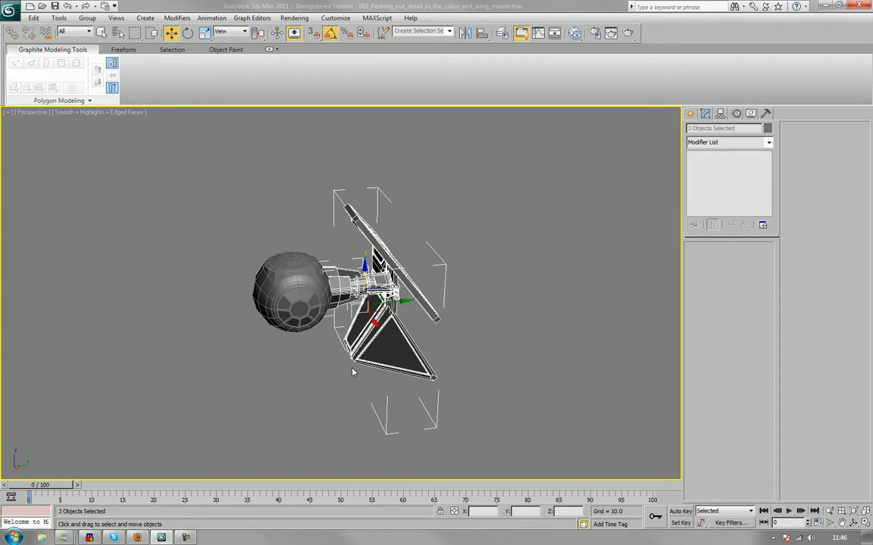
{"action": "key", "text": "e"}
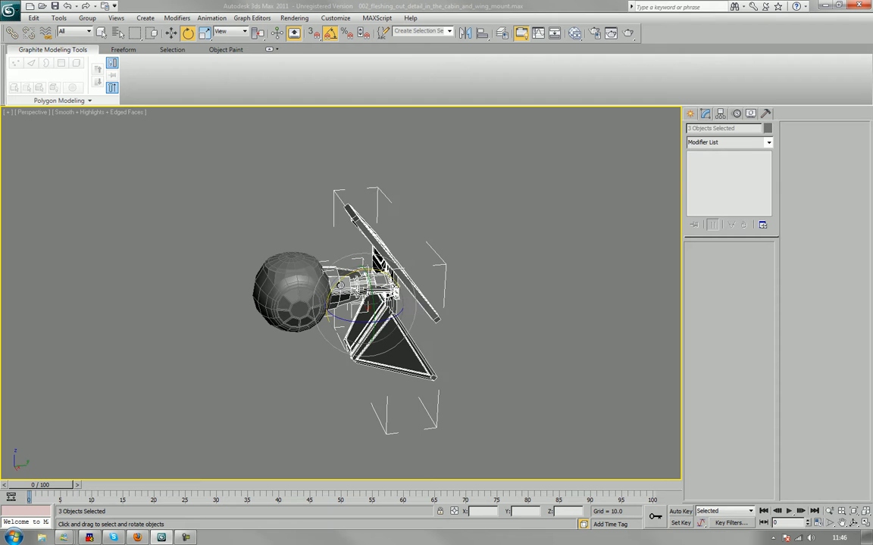
{"action": "left_click_drag", "start_coordinate": [358, 319], "coordinate": [336, 409]}
{"action": "key", "text": "Return"}
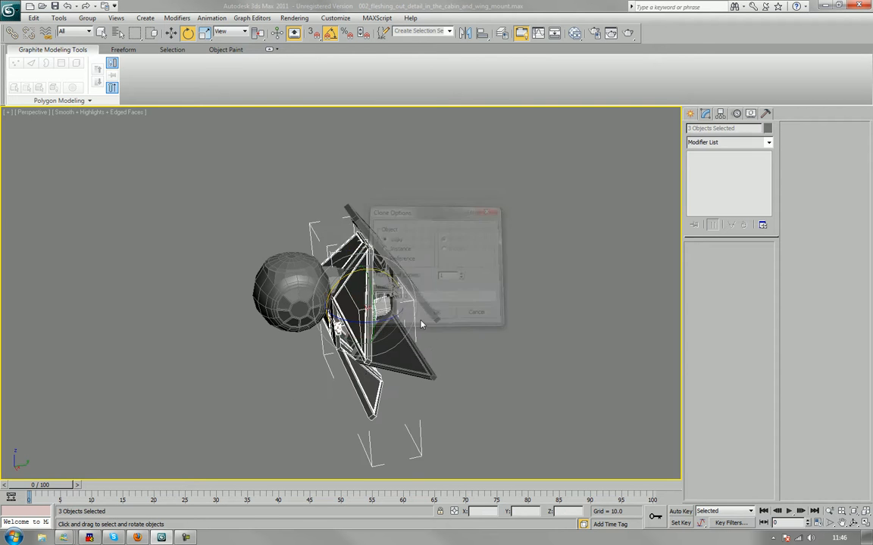
Move the copied wing assembly along the Y axis to the cabin's opposite side and deselect it.
{"action": "key", "text": "w"}
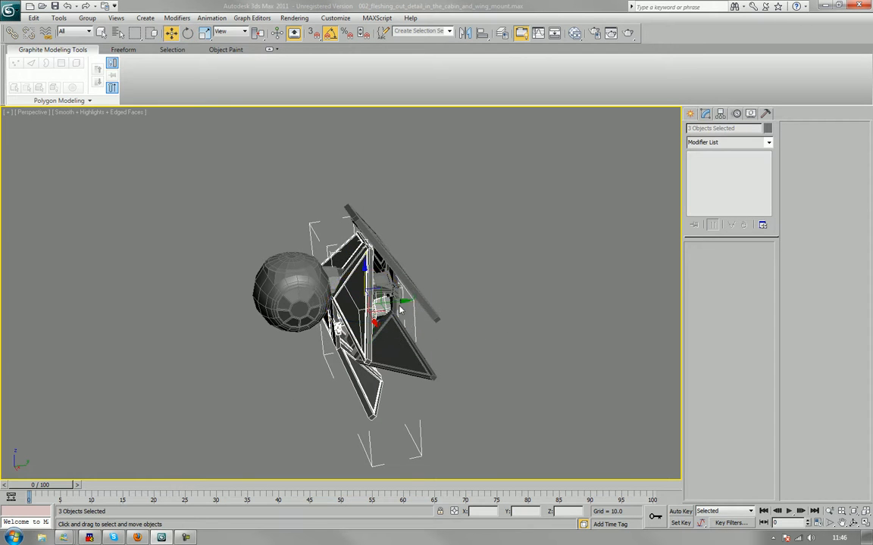
{"action": "mouse_move", "coordinate": [401, 301]}
{"action": "left_mouse_down"}
{"action": "mouse_move", "coordinate": [250, 316]}
{"action": "mouse_move", "coordinate": [260, 316]}
{"action": "left_mouse_up"}
{"action": "mouse_move", "coordinate": [234, 287]}
{"action": "middle_mouse_down", "text": "alt"}
{"action": "mouse_move", "coordinate": [232, 268]}
{"action": "mouse_move", "coordinate": [224, 277]}
{"action": "mouse_move", "coordinate": [234, 284]}
{"action": "middle_mouse_up", "text": "alt"}
{"action": "mouse_move", "coordinate": [234, 284]}
{"action": "left_mouse_down"}
{"action": "mouse_move", "coordinate": [231, 246]}
{"action": "mouse_move", "coordinate": [236, 256]}
{"action": "left_mouse_up"}
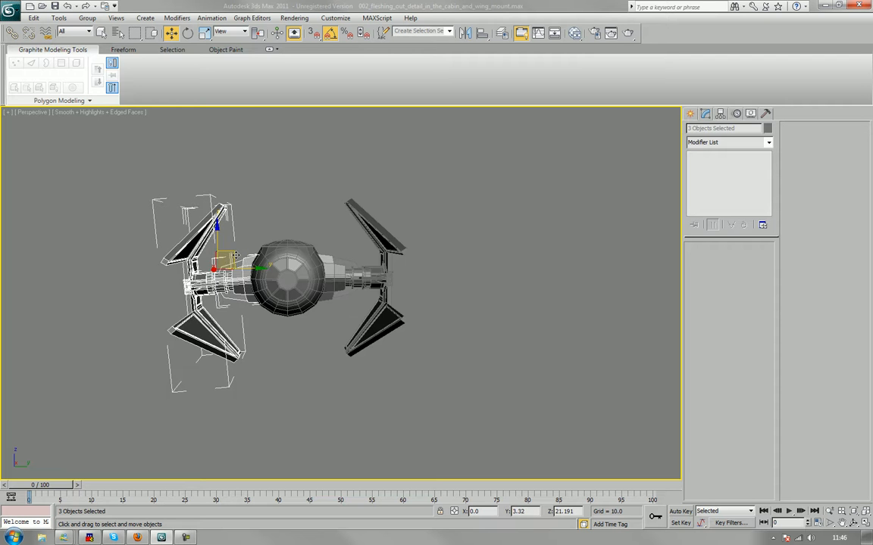
{"action": "left_click", "coordinate": [277, 331]}
{"action": "middle_click_drag", "start_coordinate": [277, 330], "coordinate": [409, 335], "text": "alt"}
{"action": "scroll", "coordinate": [407, 344], "scroll_direction": "up", "scroll_amount": 3}
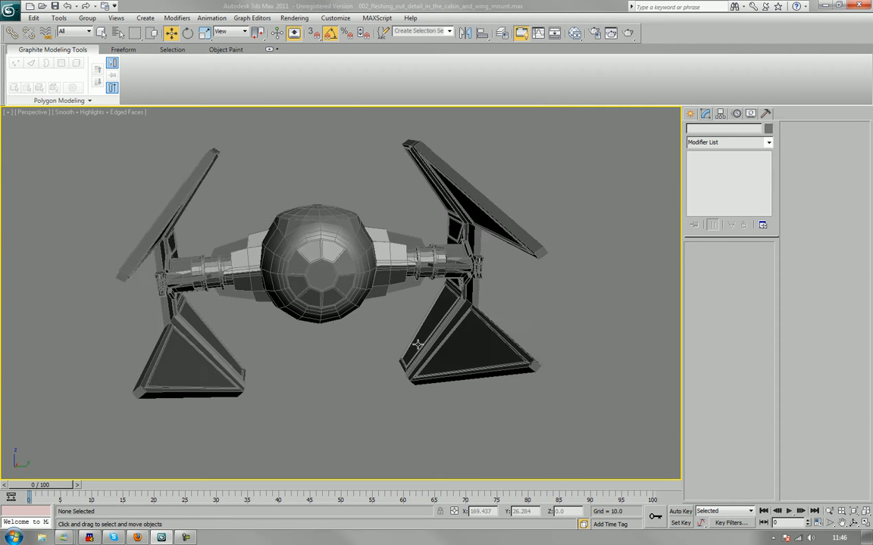